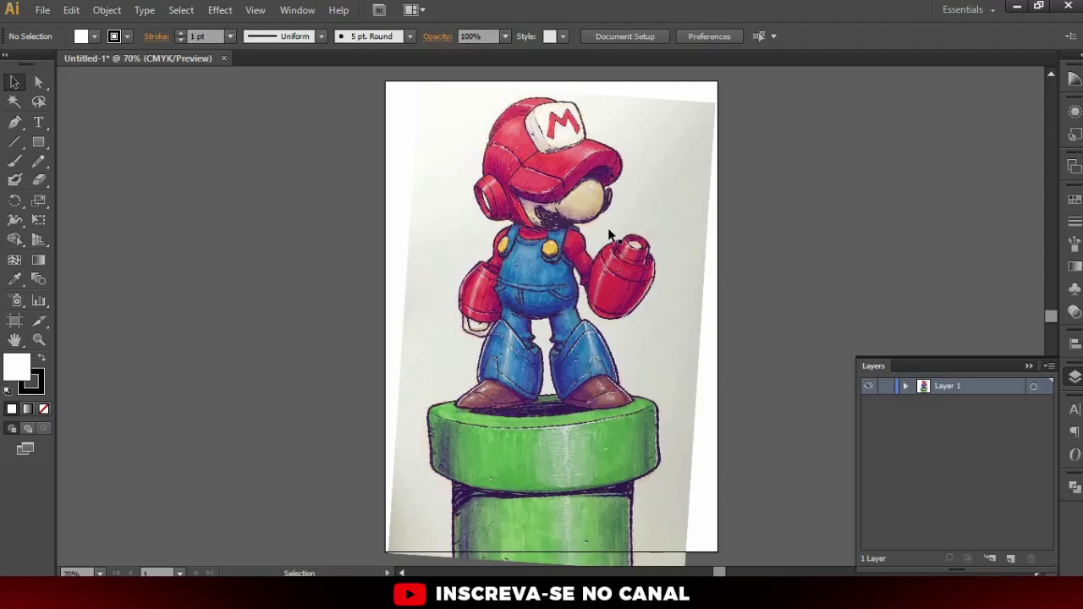
# Confirm the Document Setup units are millimetres, then cancel without changes
pyautogui.scroll(-2, 674, 263)
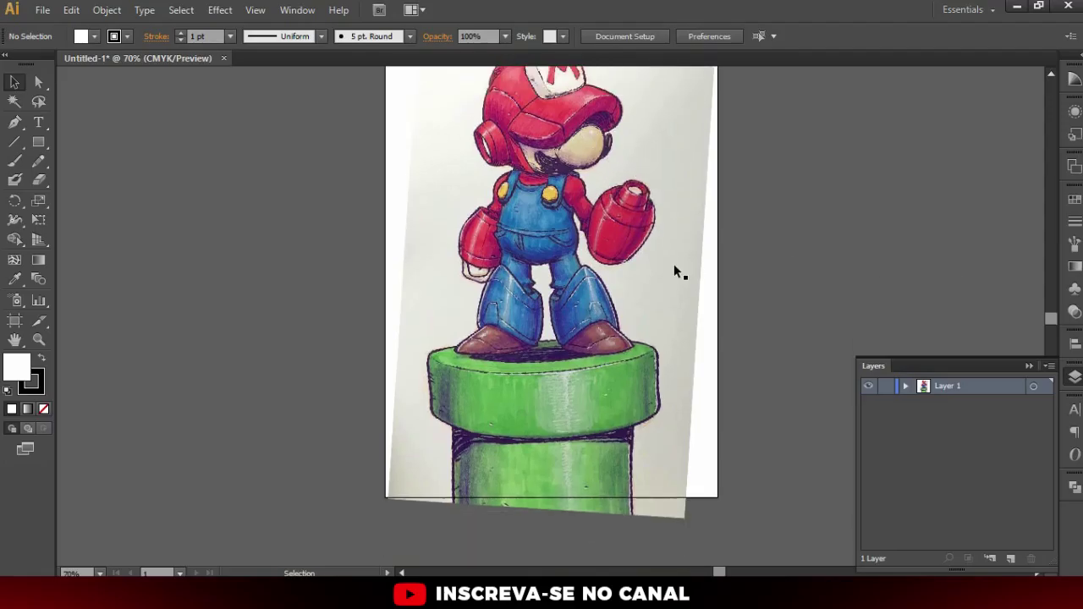
pyautogui.scroll(1, 592, 279)
pyautogui.scroll(1, 762, 319)
pyautogui.scroll(-1, 685, 233)
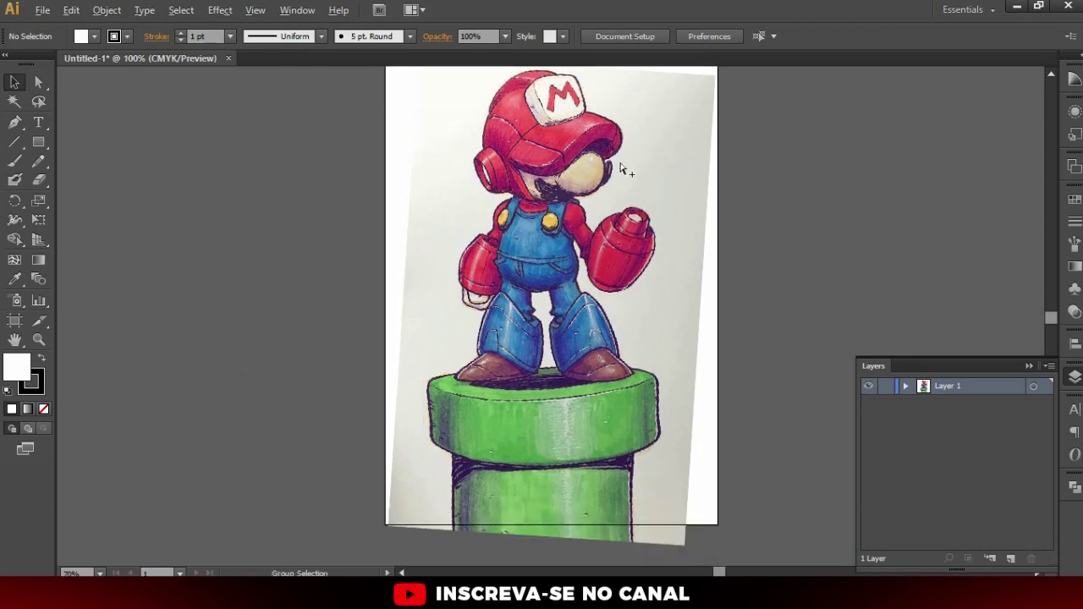
pyautogui.scroll(1, 622, 169)
pyautogui.scroll(1, 104, 215)
pyautogui.scroll(3, 144, 207)
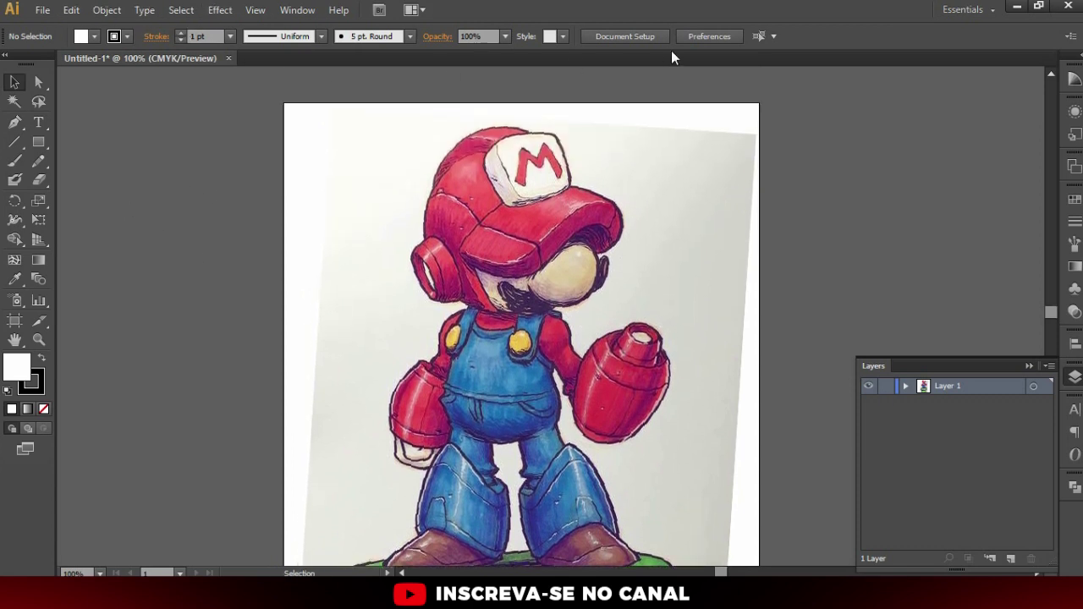
pyautogui.click(625, 38)
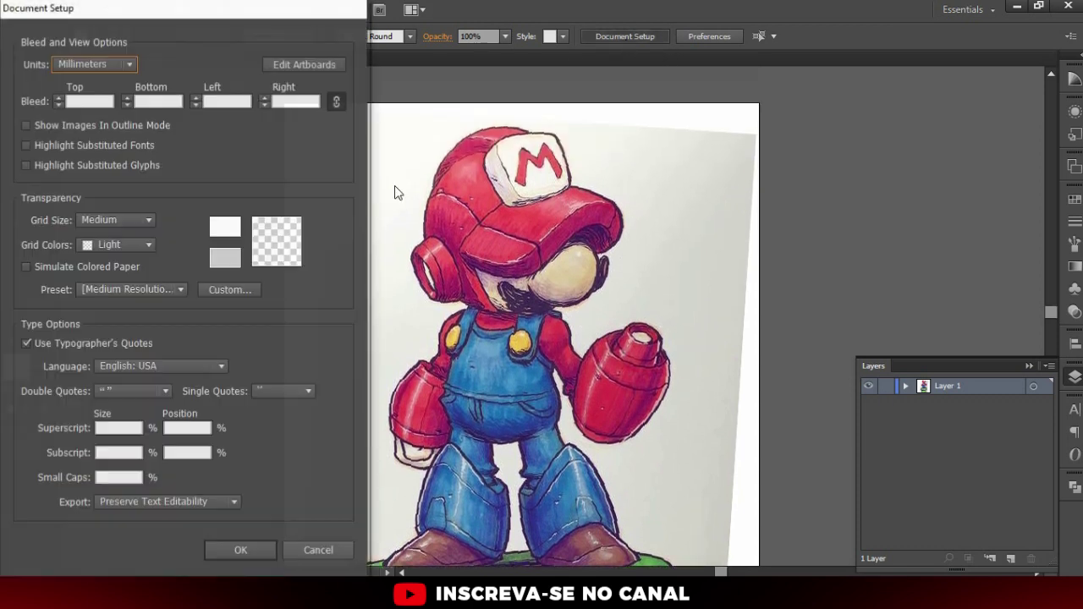
pyautogui.click(116, 64)
pyautogui.click(96, 133)
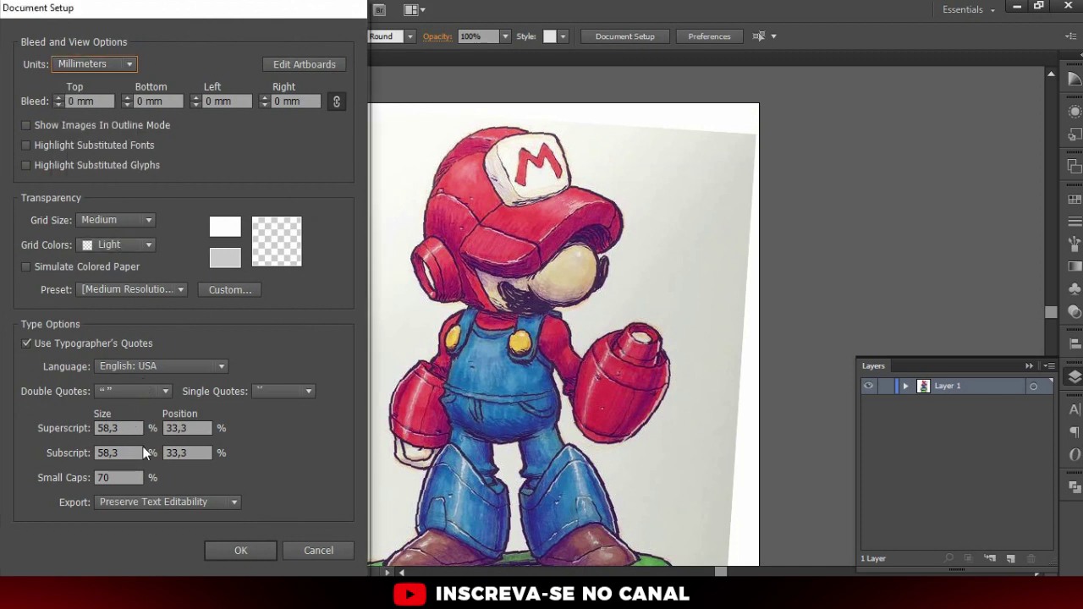
pyautogui.click(315, 550)
# Switch the document colour mode to RGB and select the placed Mario scan
pyautogui.click(46, 10)
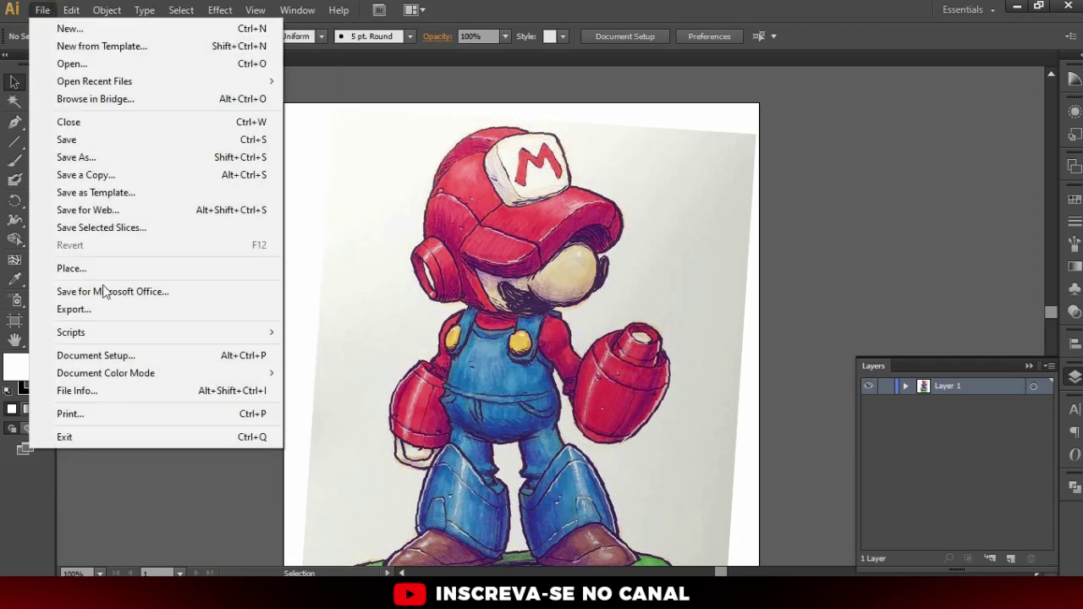
pyautogui.moveTo(106, 373)
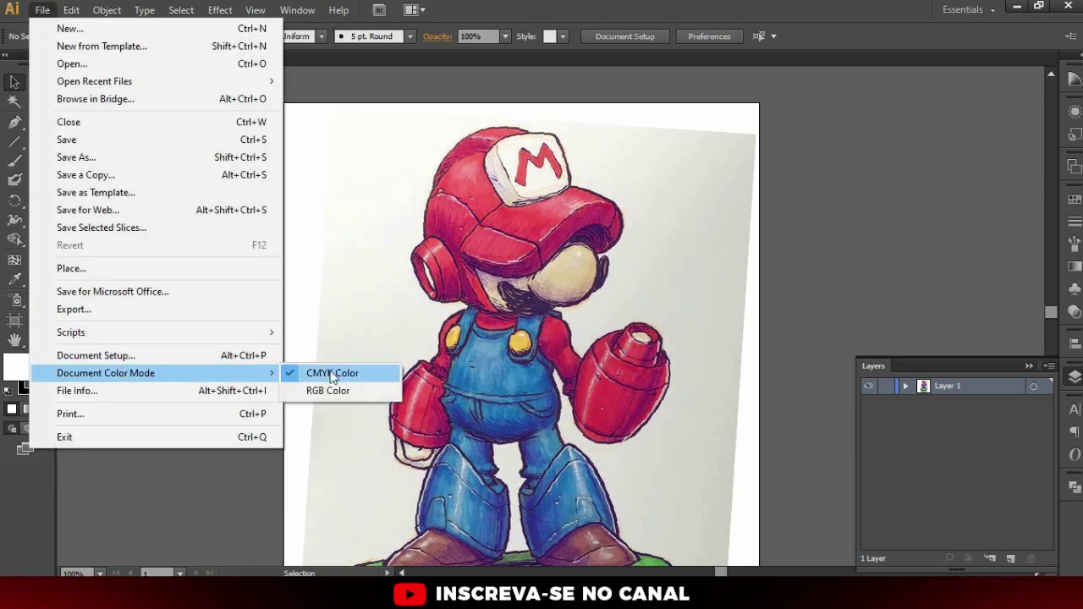
pyautogui.click(332, 394)
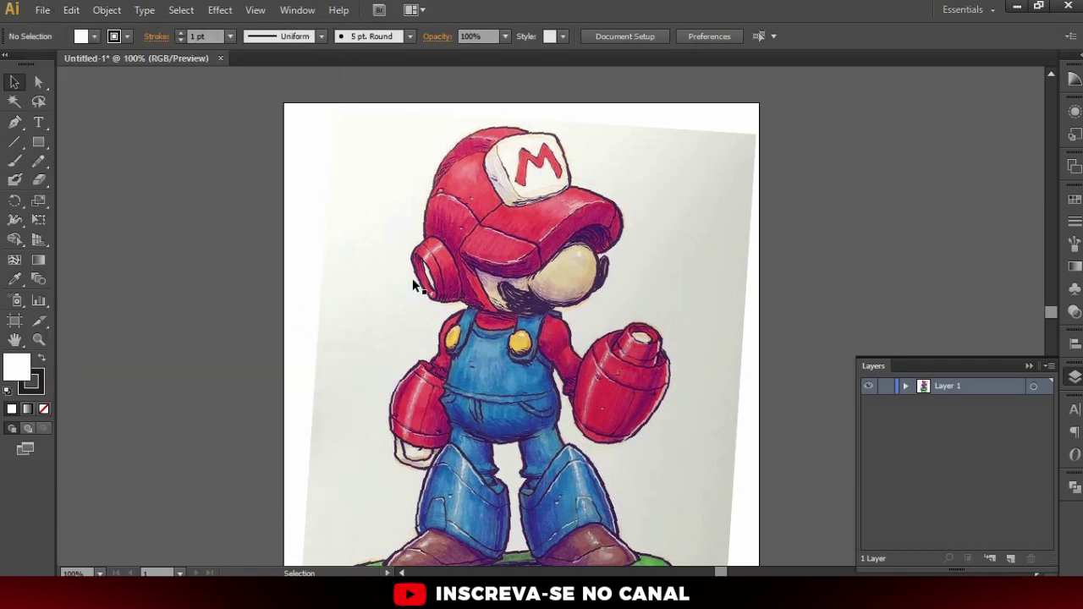
pyautogui.scroll(-1, 508, 253)
pyautogui.click(472, 256)
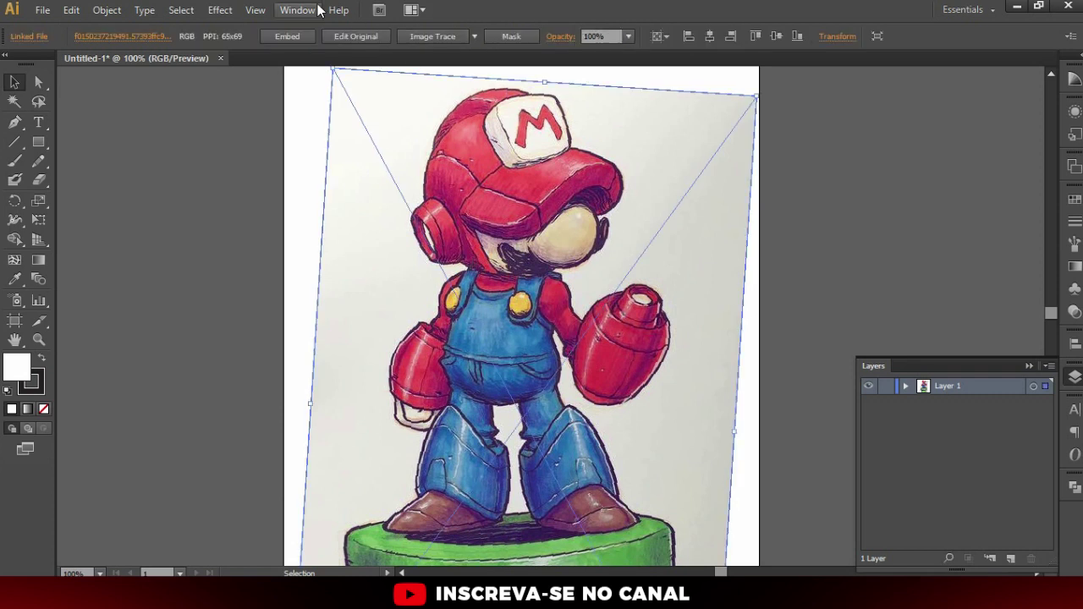
# Embed the linked Mario scan into the document
pyautogui.click(302, 39)
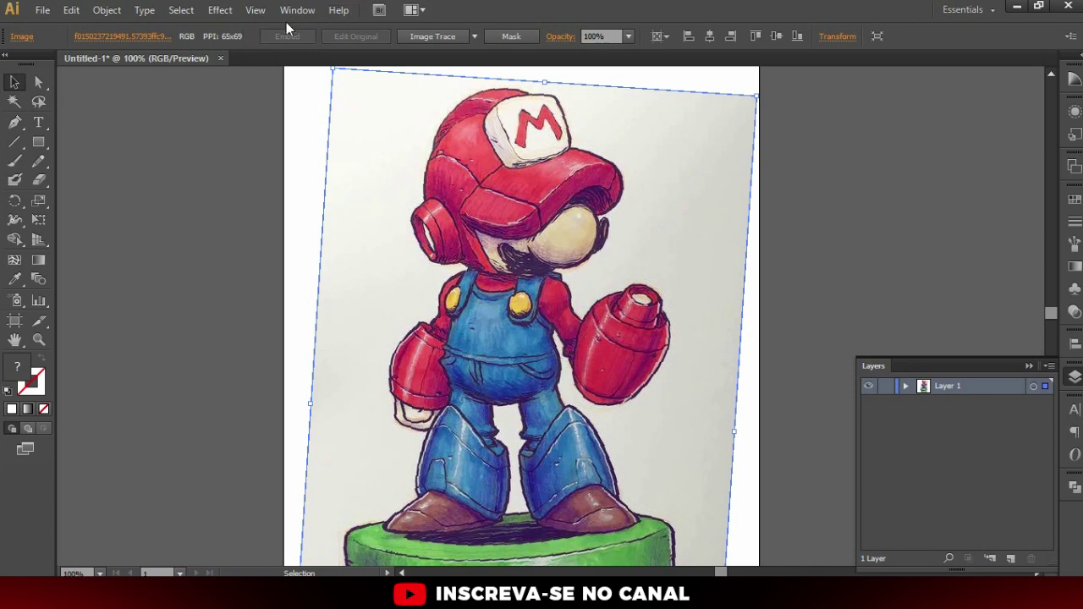
pyautogui.hotkey('ctrl', '-')
pyautogui.hotkey('ctrl', '-')
pyautogui.hotkey('ctrl', '+')
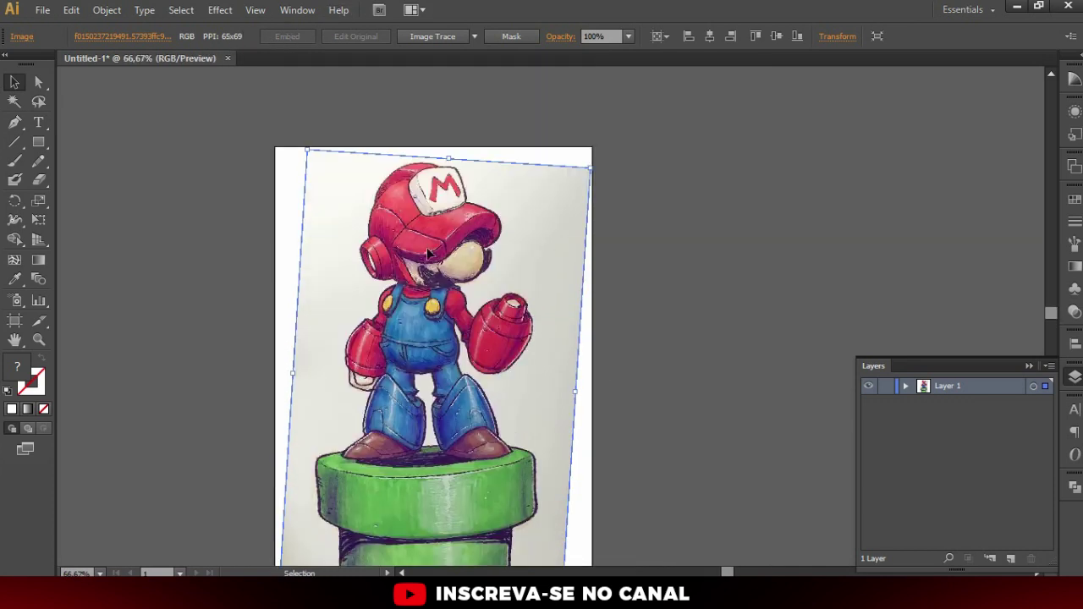
pyautogui.scroll(-1, 468, 248)
pyautogui.scroll(2, 499, 273)
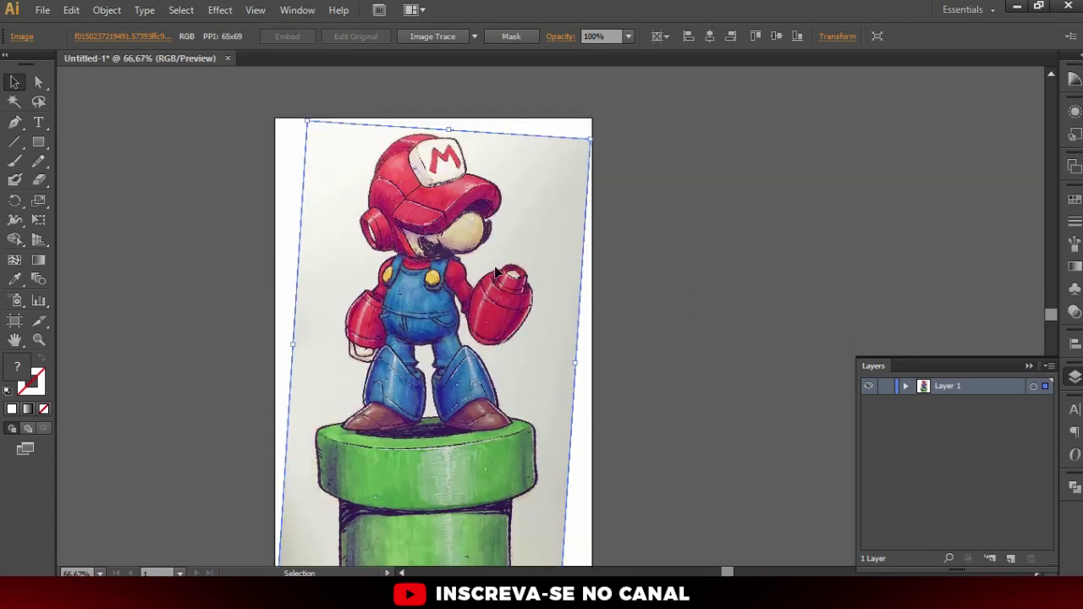
# Fade the scan to 70% opacity, lock its layer and add Layer 2 above
pyautogui.click(631, 36)
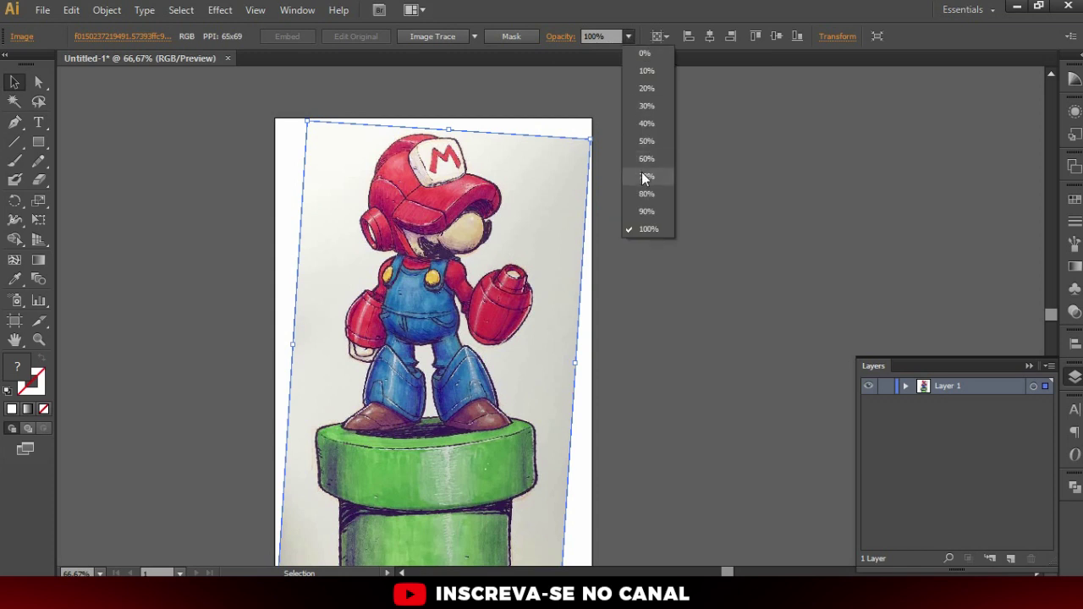
pyautogui.click(641, 172)
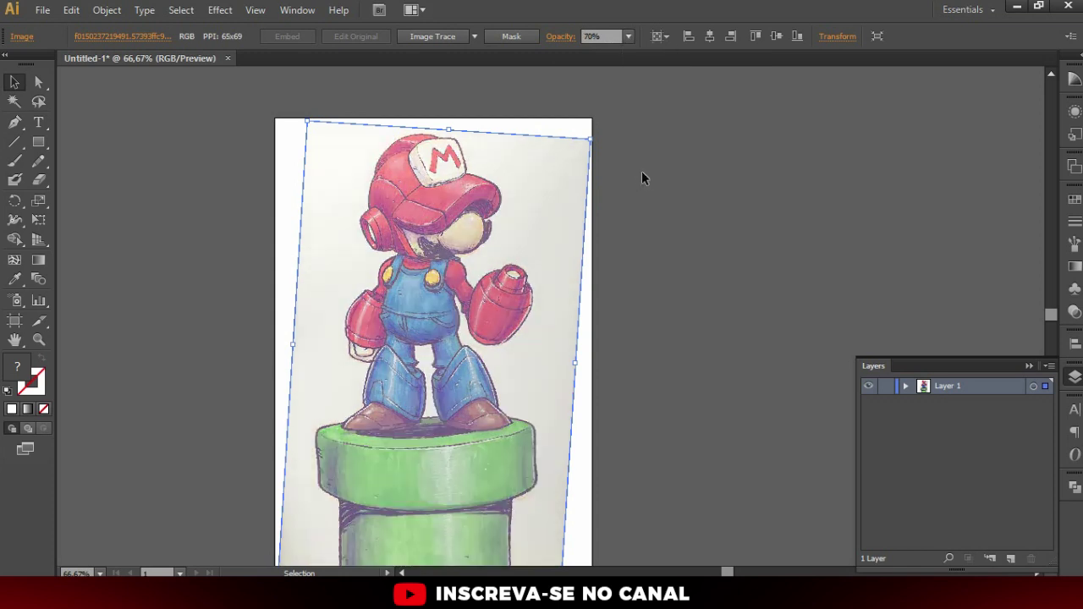
pyautogui.click(887, 389)
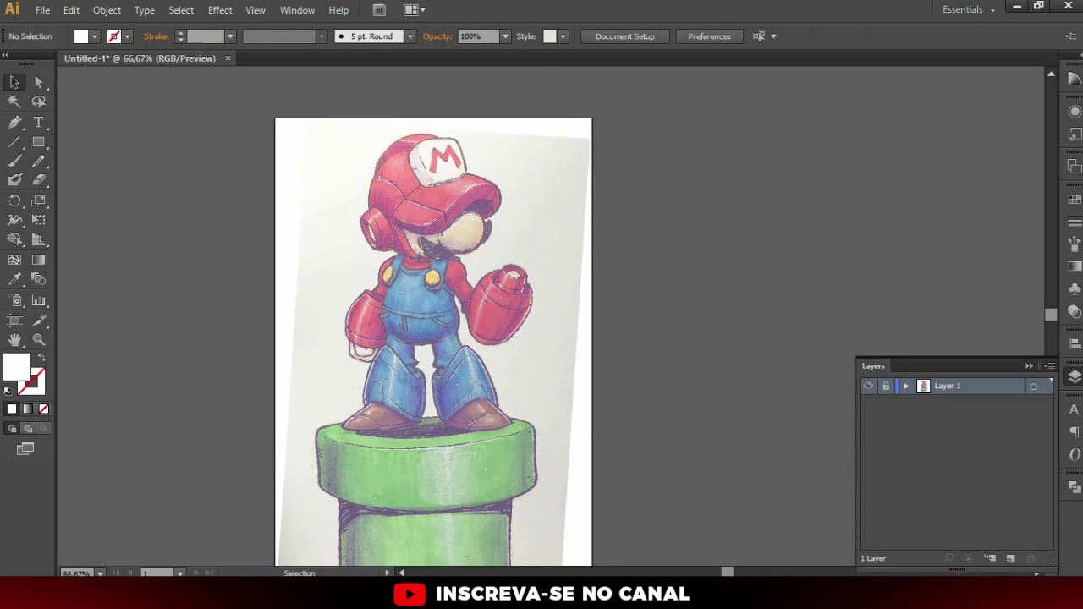
pyautogui.click(1013, 559)
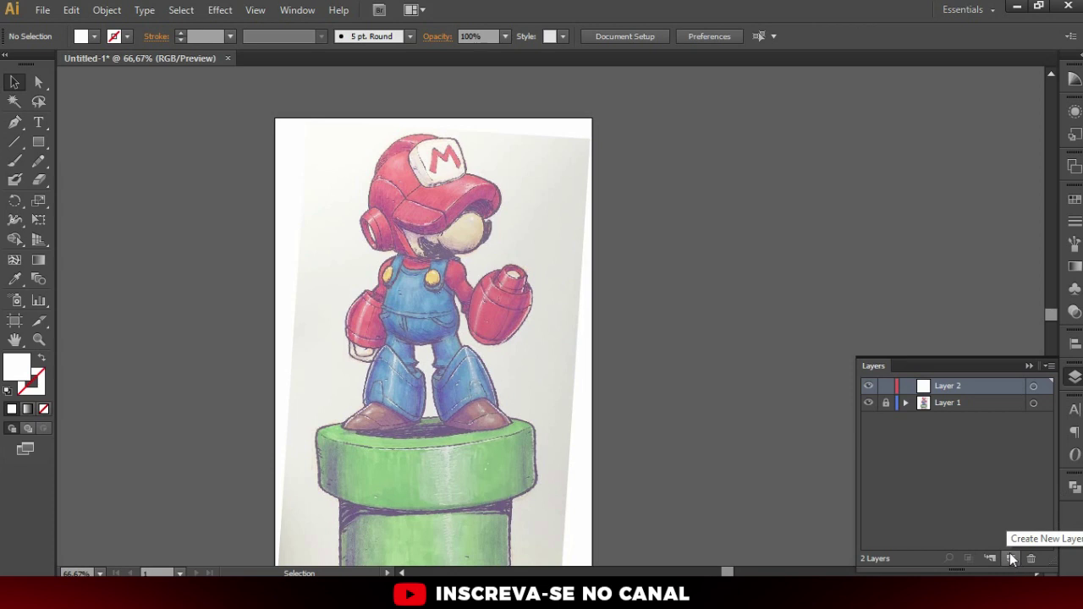
# Activate the Pen tool with fill set to None and a black stroke
pyautogui.scroll(1, 304, 206)
pyautogui.press('p')
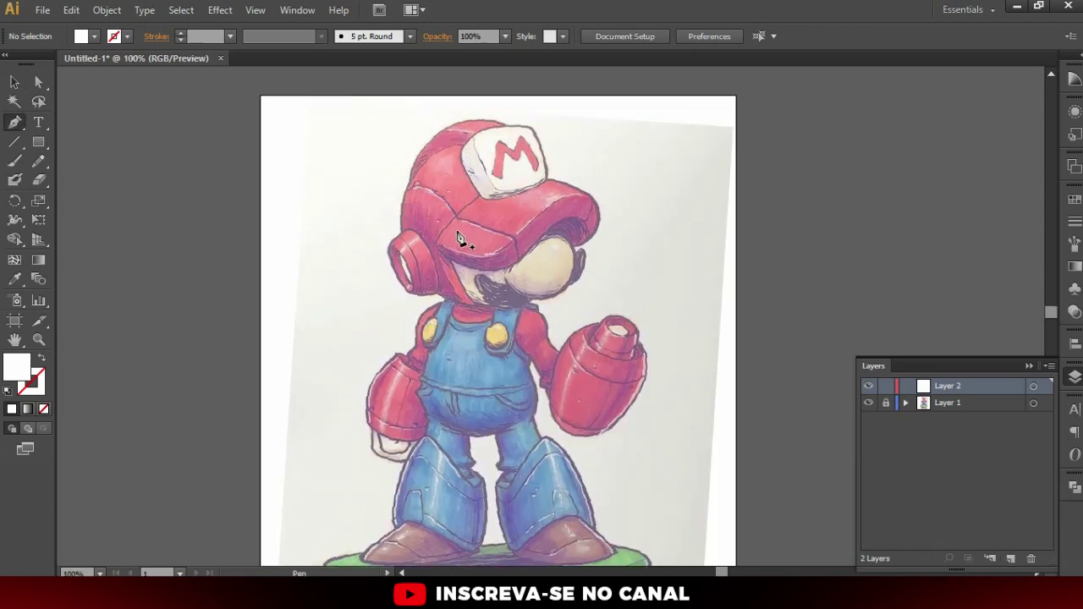
pyautogui.scroll(1, 457, 238)
pyautogui.scroll(1, 415, 226)
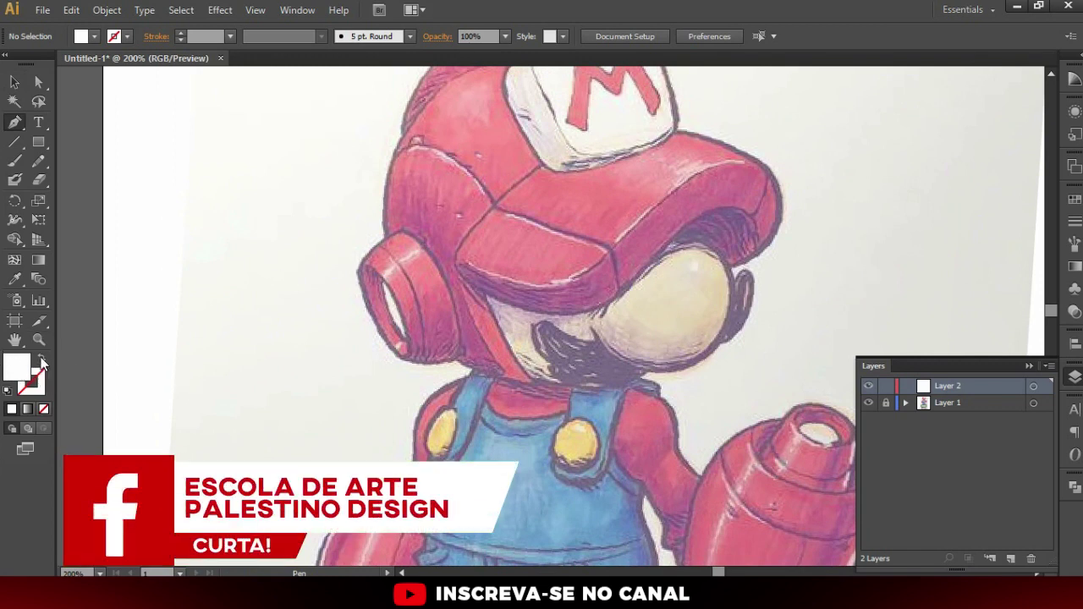
pyautogui.click(41, 358)
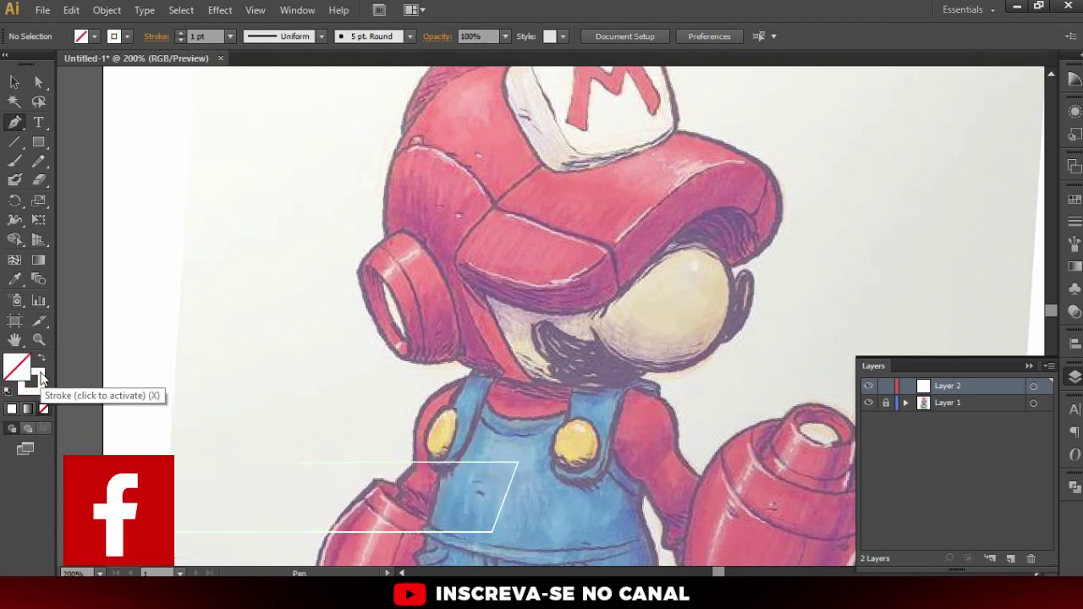
pyautogui.doubleClick(39, 376)
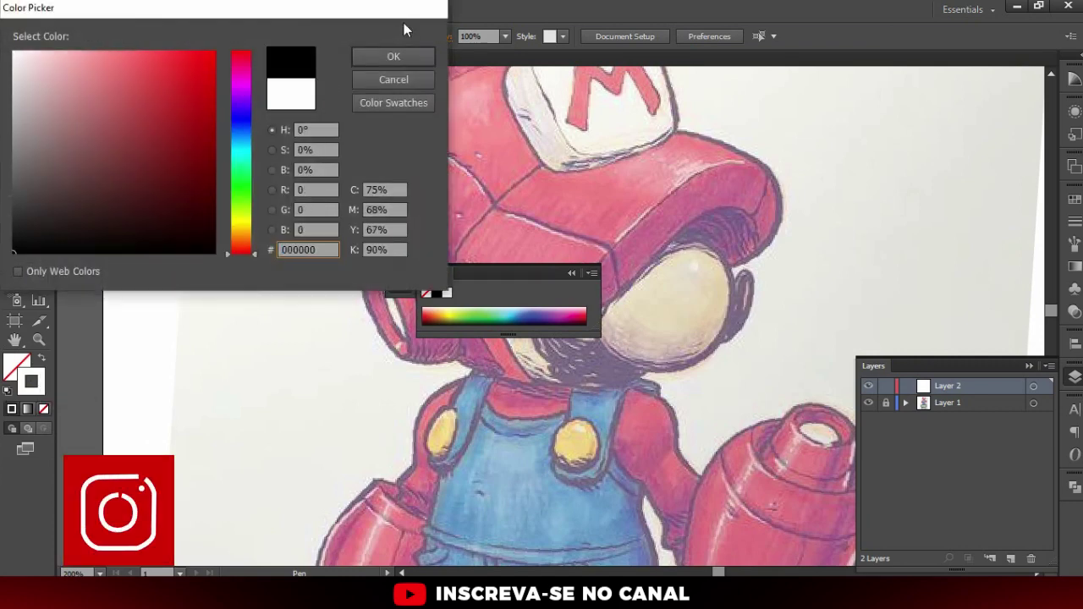
pyautogui.click(404, 56)
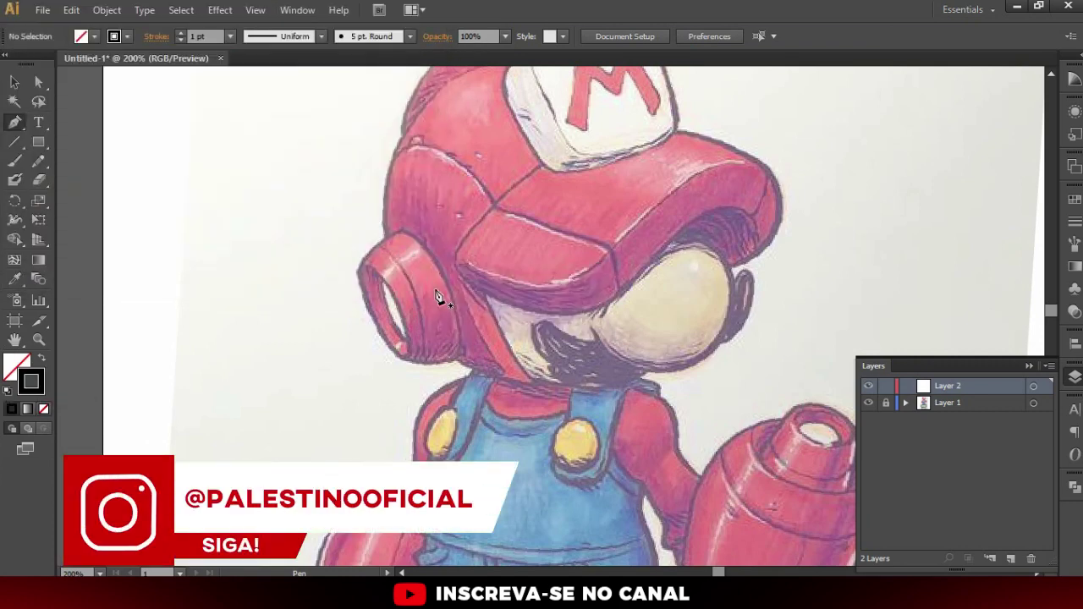
pyautogui.scroll(1, 439, 296)
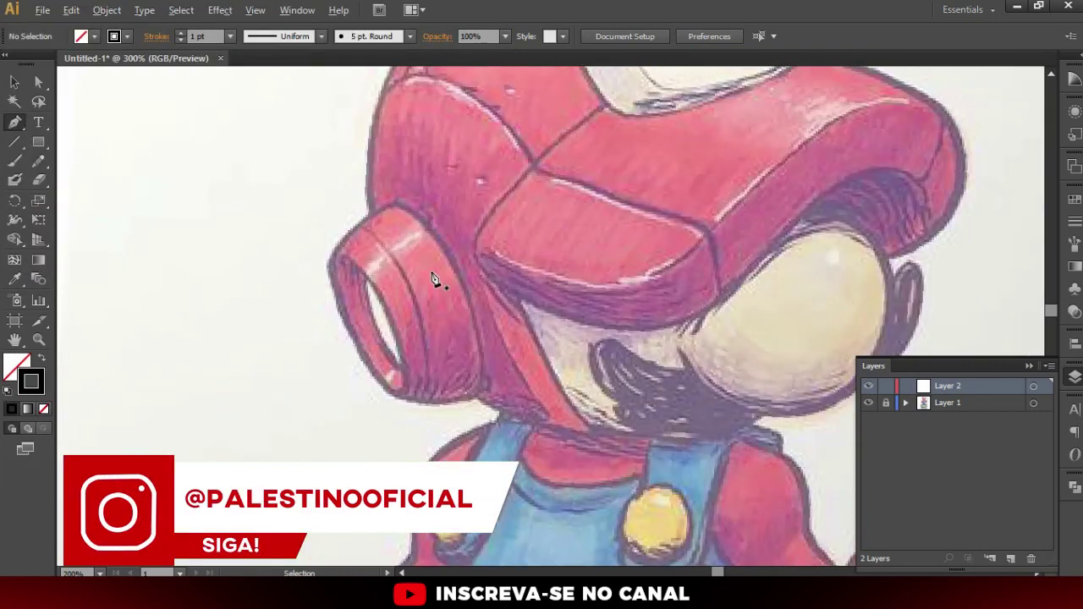
# Trace the helmet earpiece with a closed Pen path and deselect it
pyautogui.click(394, 203)
pyautogui.moveTo(329, 265); pyautogui.dragTo(328, 286)
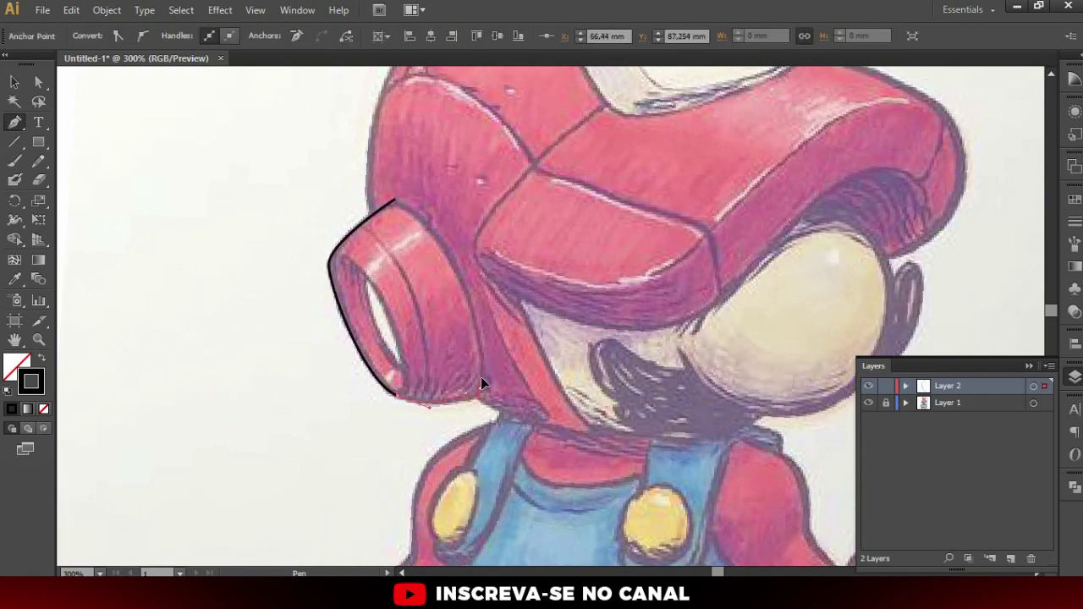
pyautogui.click(396, 203)
pyautogui.press('v')
pyautogui.click(351, 200)
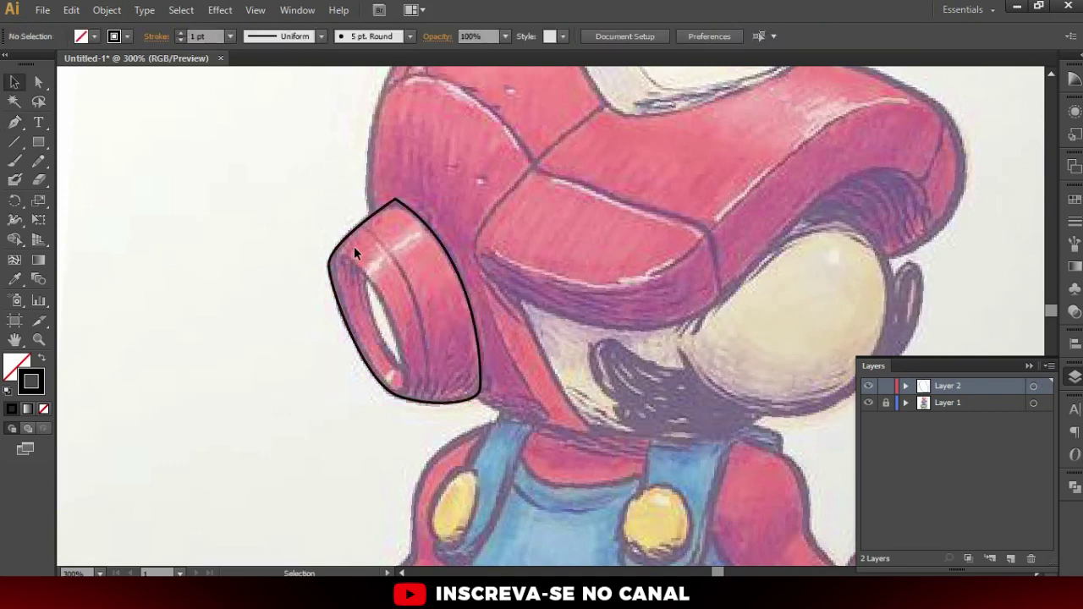
pyautogui.scroll(2, 330, 268)
# Draw a practice scribble path of corners and curves on empty canvas
pyautogui.click(251, 102)
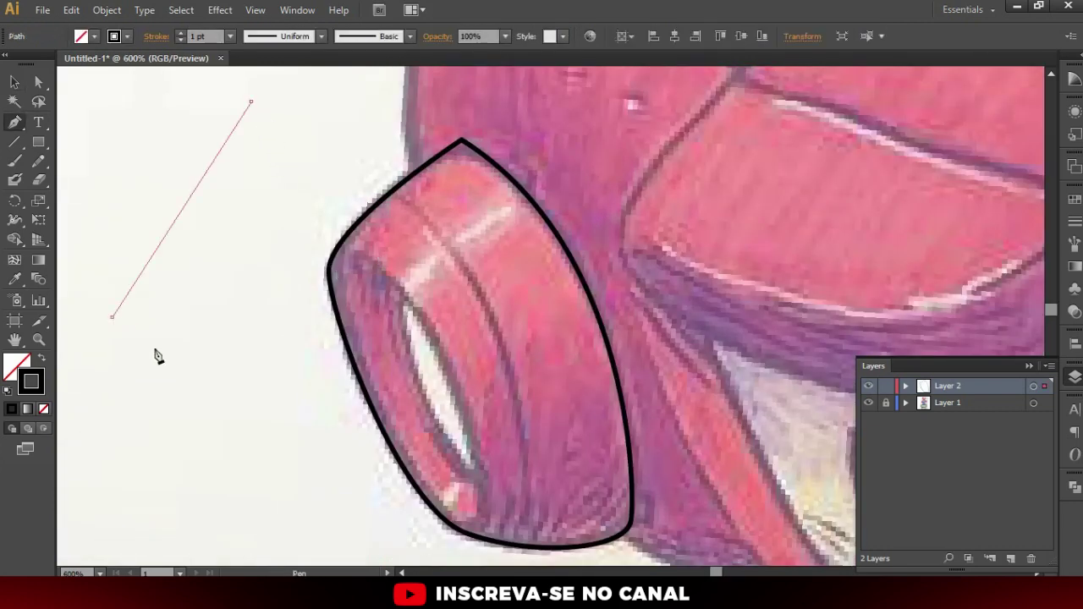
pyautogui.click(112, 318)
pyautogui.click(214, 412)
pyautogui.click(288, 218)
pyautogui.click(248, 167)
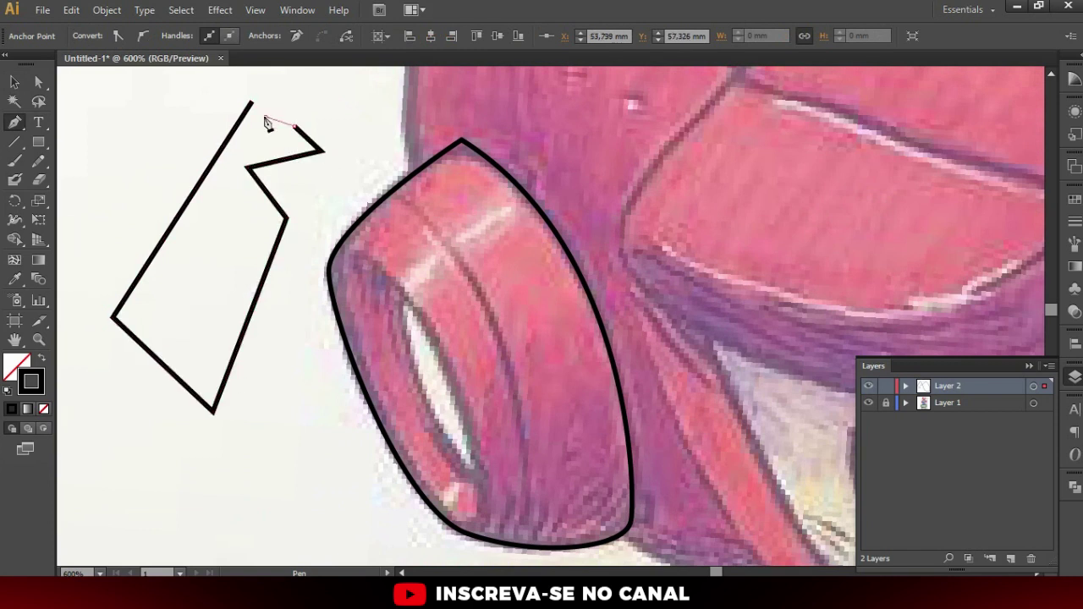
pyautogui.click(204, 254)
pyautogui.moveTo(148, 119); pyautogui.dragTo(142, 236)
pyautogui.moveTo(136, 315)
pyautogui.mouseDown()
pyautogui.moveTo(181, 345)
pyautogui.moveTo(300, 227)
pyautogui.mouseUp()
pyautogui.moveTo(366, 173); pyautogui.dragTo(373, 131)
pyautogui.moveTo(258, 99); pyautogui.dragTo(257, 95)
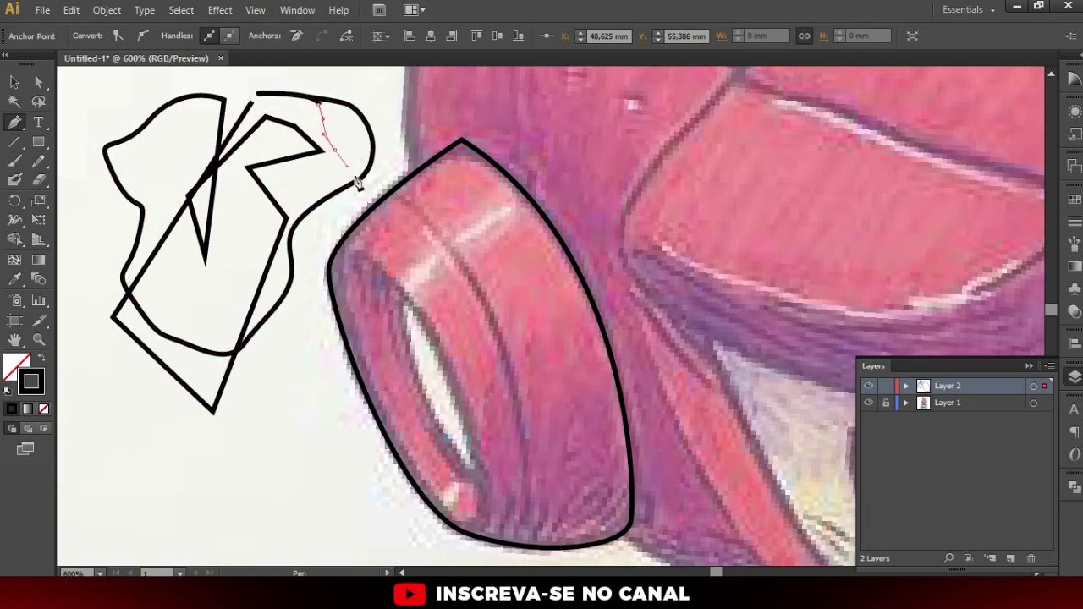
pyautogui.moveTo(254, 451); pyautogui.dragTo(288, 490)
# Select and delete the practice scribble
pyautogui.click(243, 369)
pyautogui.press('v')
pyautogui.press('Delete')
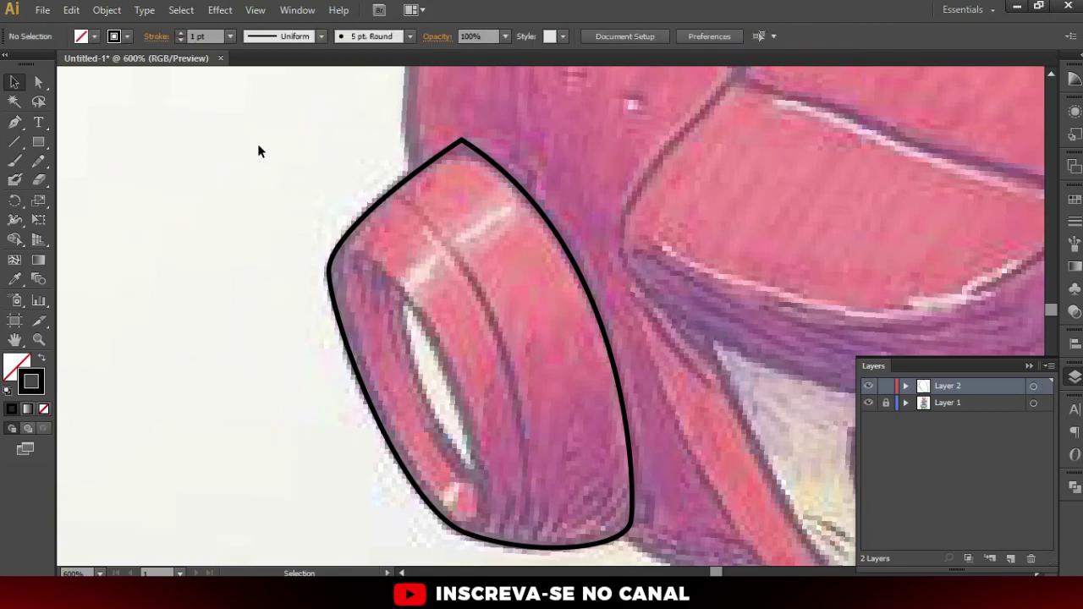
pyautogui.scroll(-2, 475, 252)
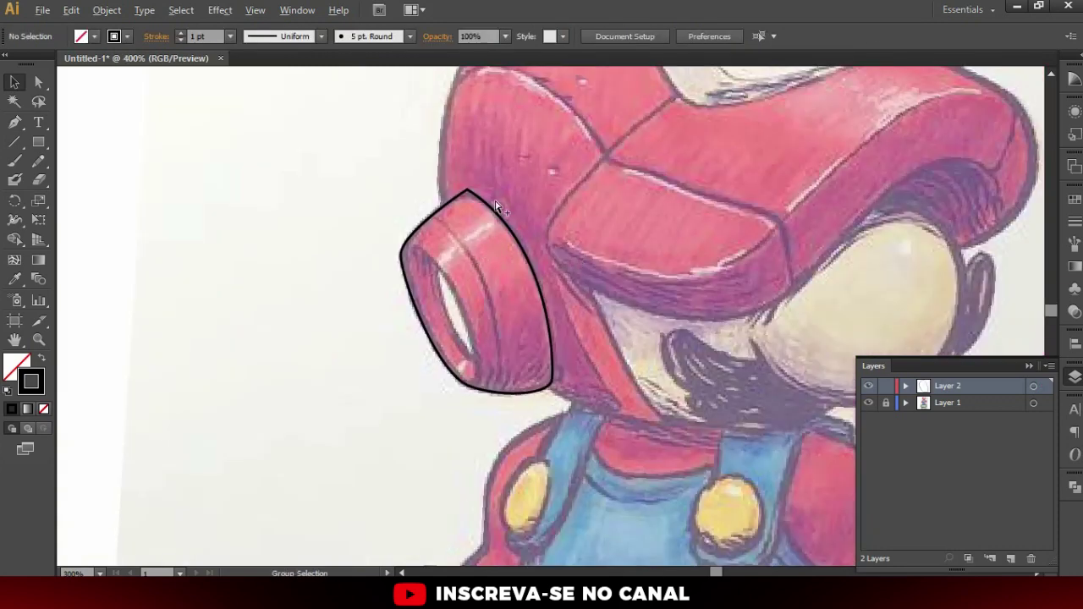
pyautogui.scroll(1, 496, 206)
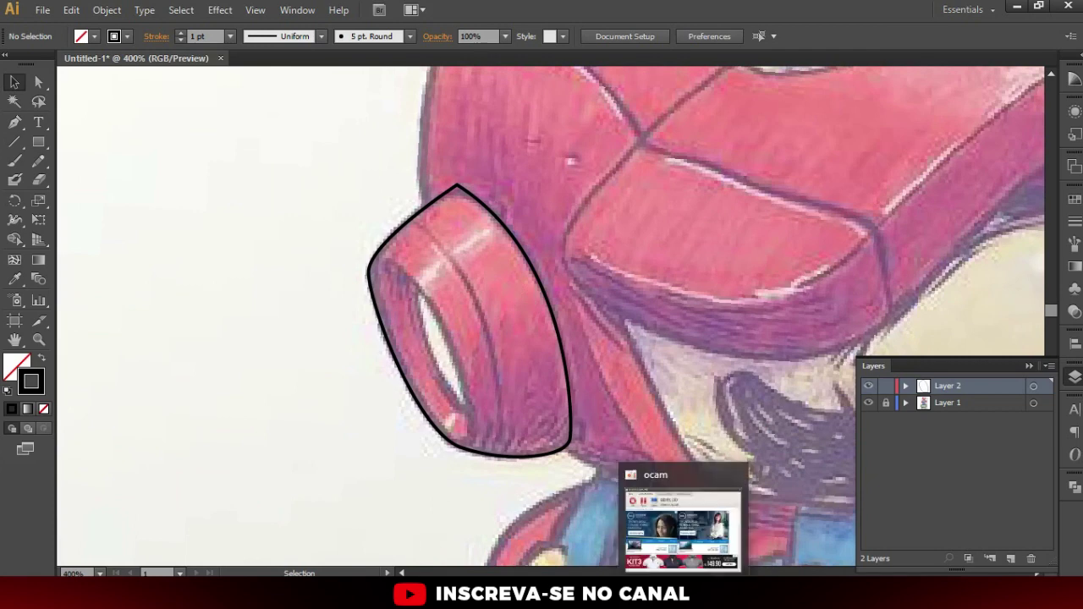
pyautogui.scroll(1, 424, 282)
# Drag the earpiece's upper-left direction handles until the curve hugs the sketch edge
pyautogui.click(37, 85)
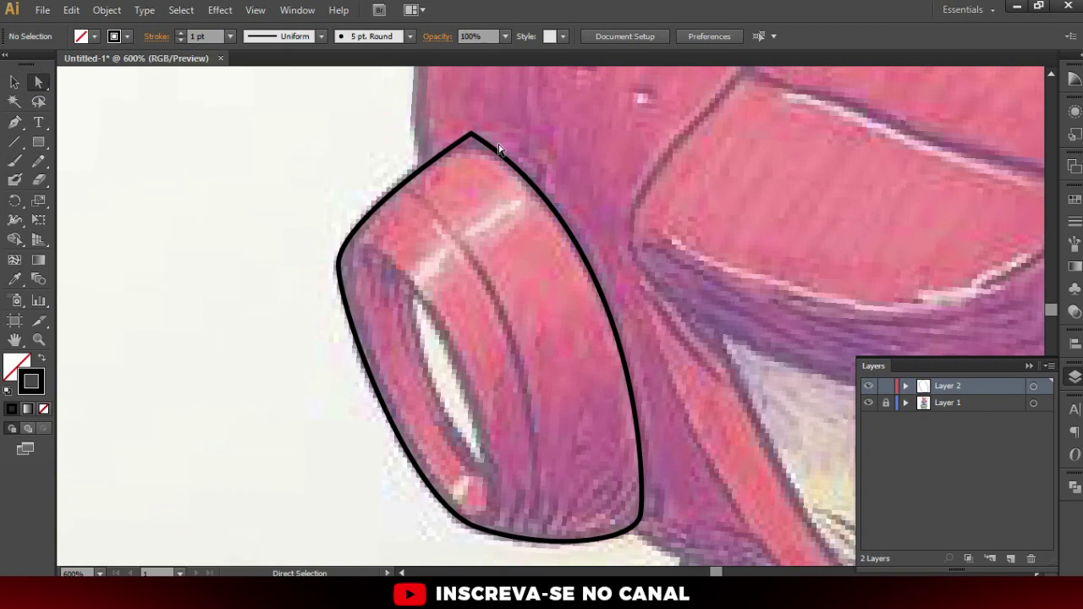
pyautogui.click(471, 137)
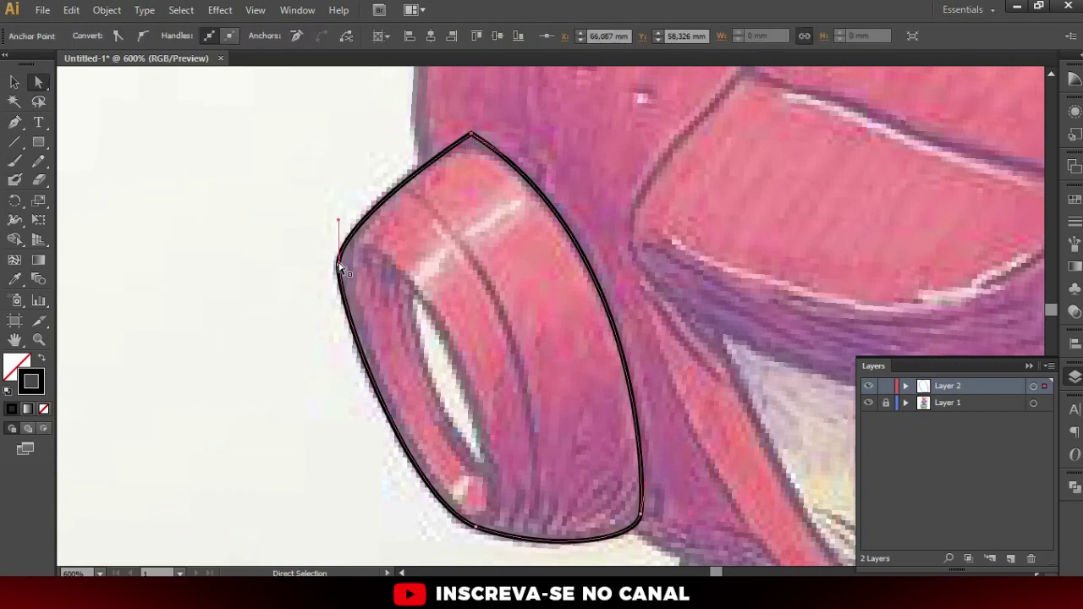
pyautogui.moveTo(338, 224); pyautogui.dragTo(354, 202)
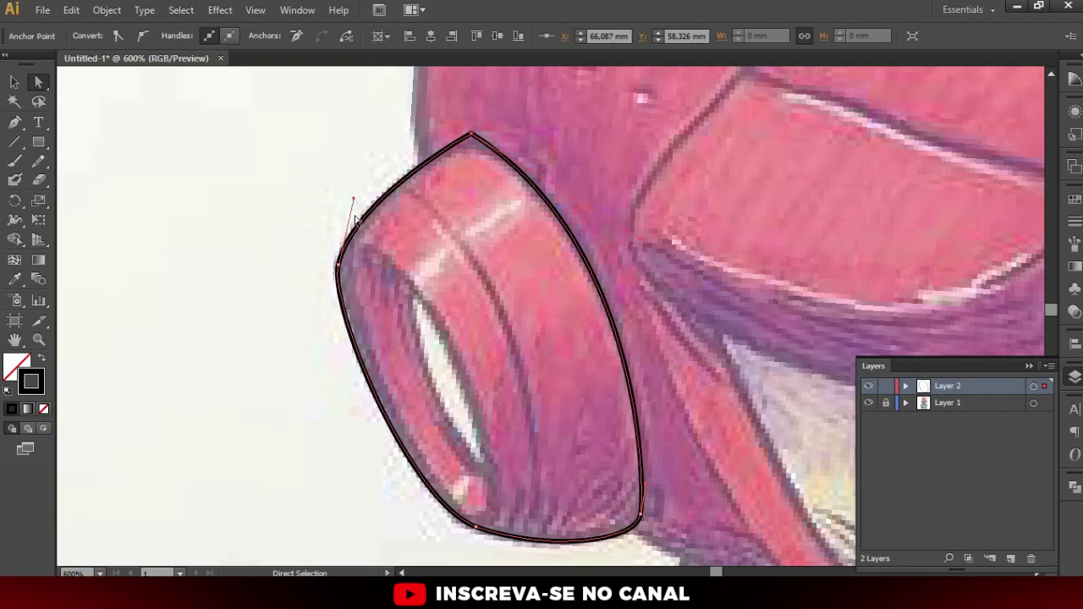
pyautogui.moveTo(354, 203); pyautogui.dragTo(362, 203)
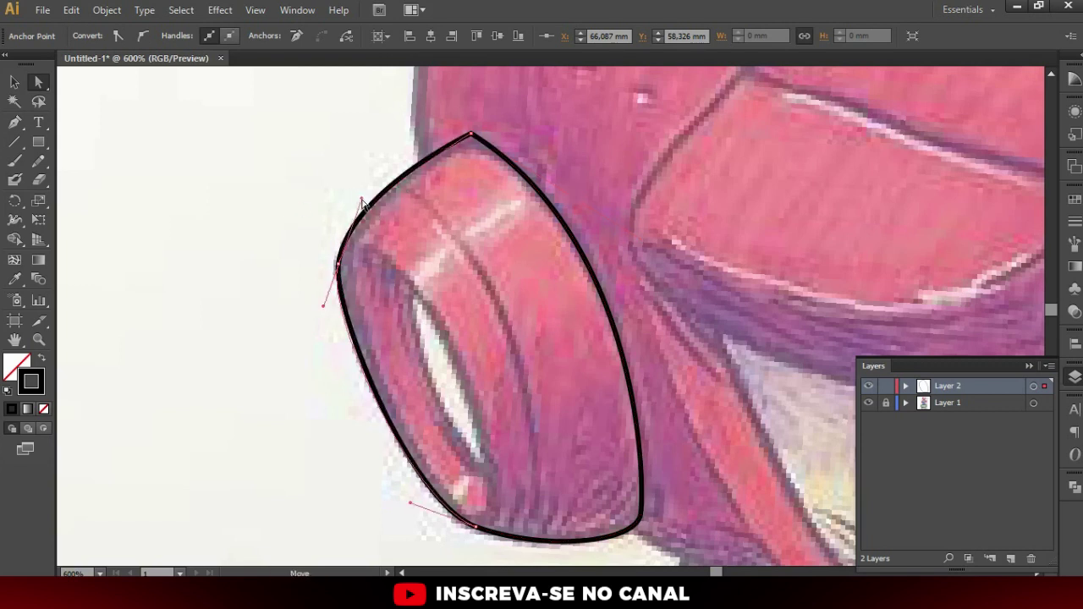
pyautogui.moveTo(362, 203); pyautogui.dragTo(354, 200)
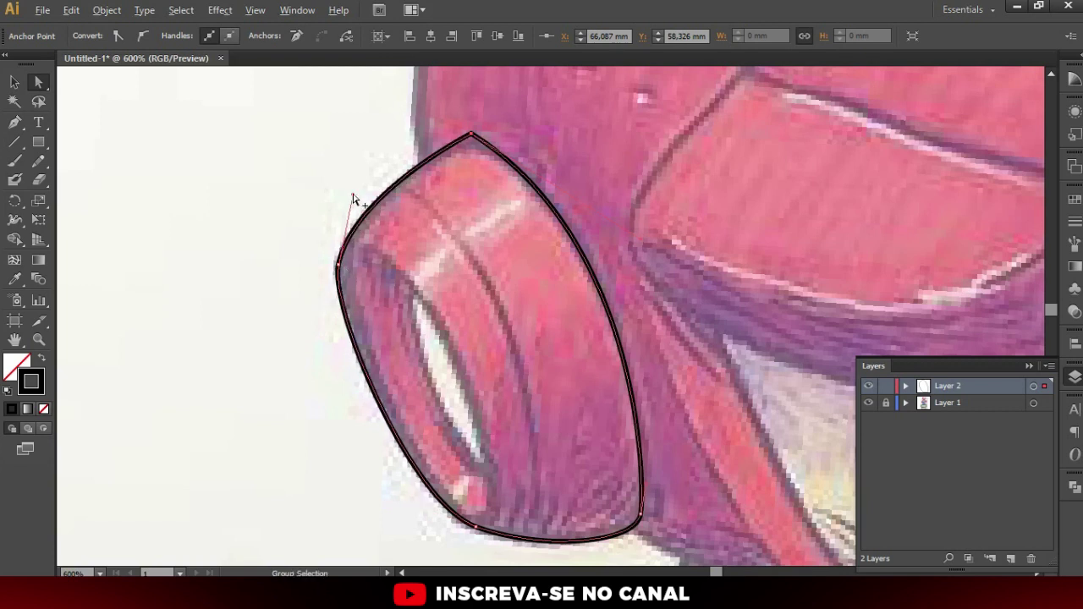
pyautogui.moveTo(354, 200); pyautogui.dragTo(403, 236)
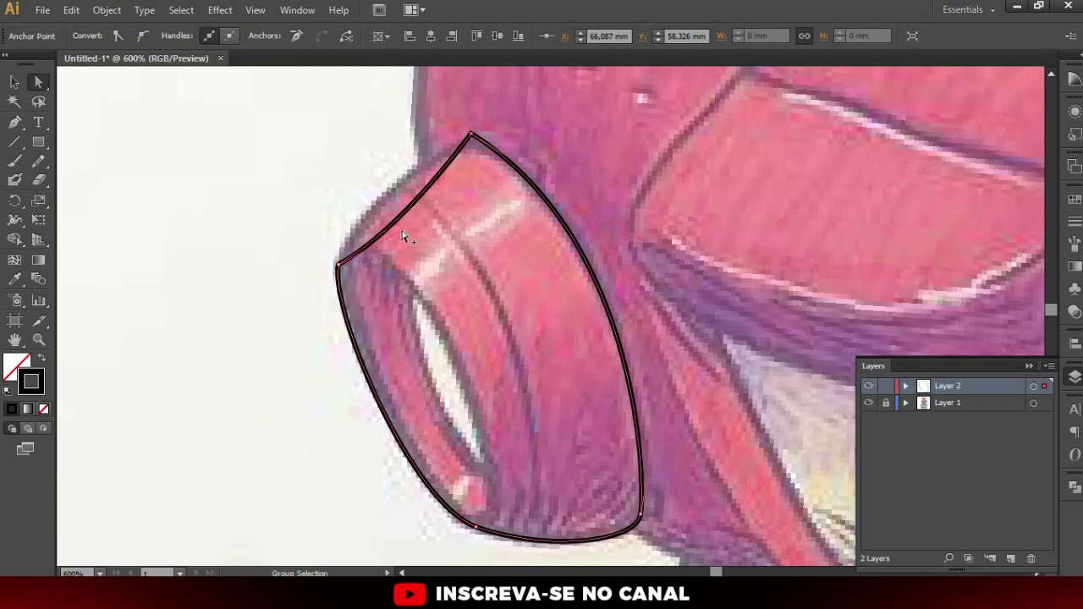
pyautogui.click(368, 207)
pyautogui.scroll(-2, 364, 203)
pyautogui.moveTo(476, 387); pyautogui.dragTo(475, 380)
pyautogui.press('p')
pyautogui.scroll(1, 437, 328)
pyautogui.scroll(1, 331, 191)
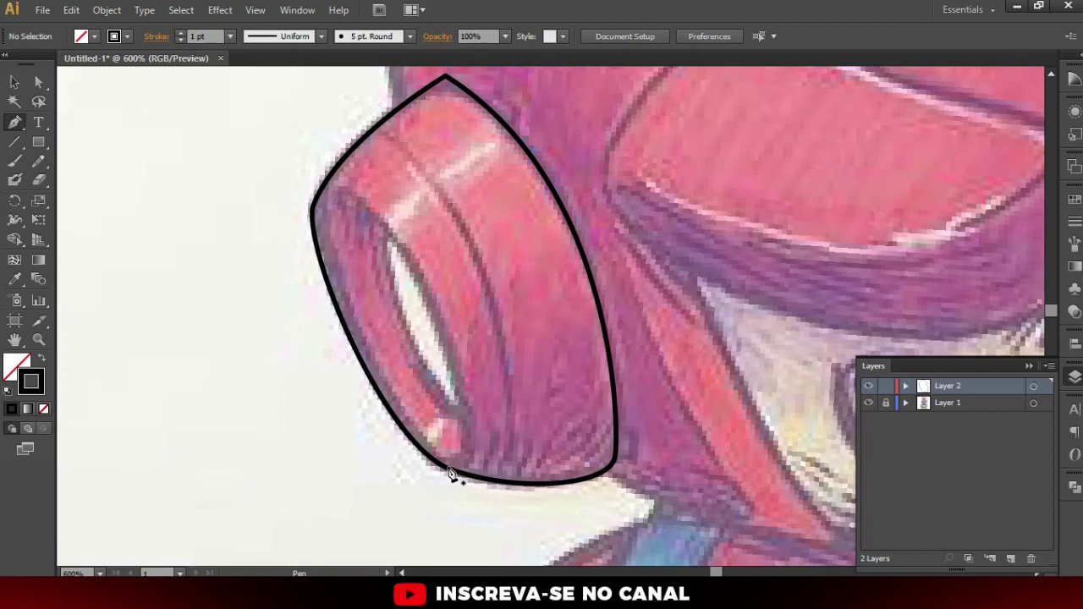
# Draw the earpiece's inner rim curve and narrow it near the top
pyautogui.click(454, 434)
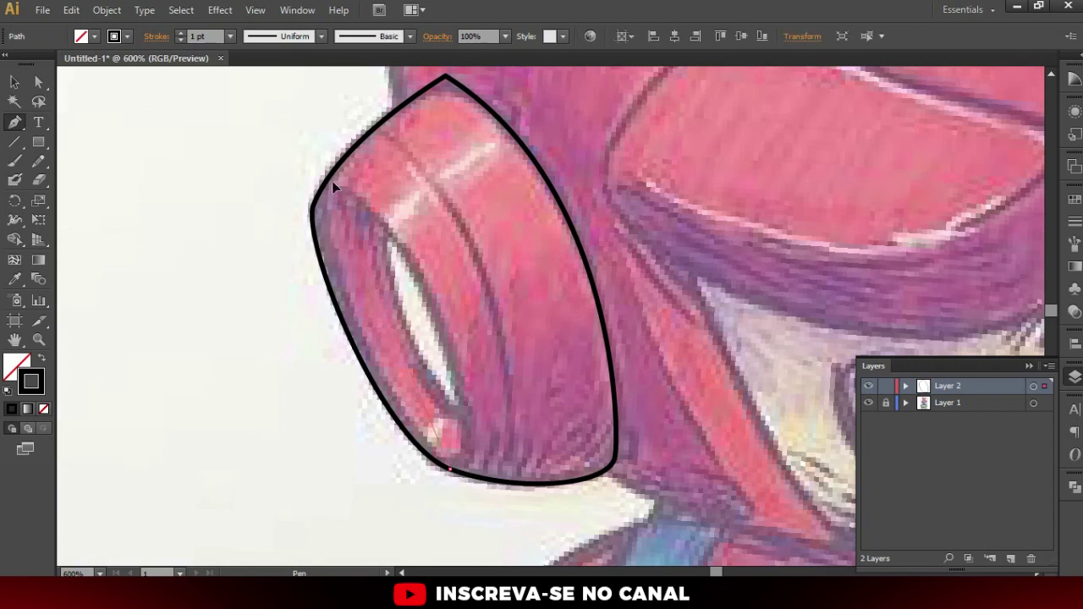
pyautogui.moveTo(231, 125); pyautogui.dragTo(193, 102)
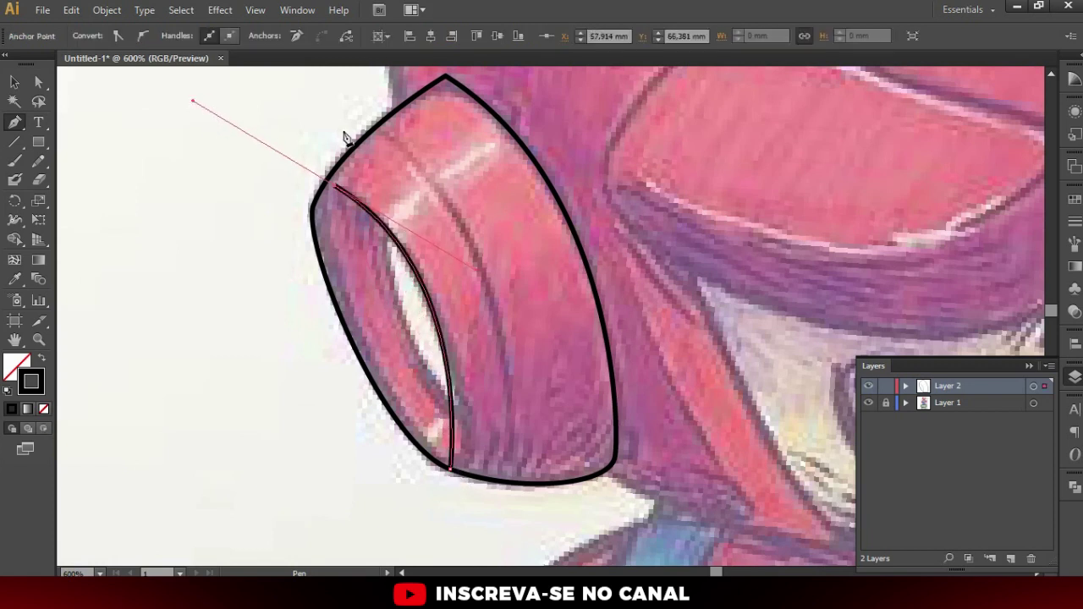
pyautogui.hotkey('shift', 'w')
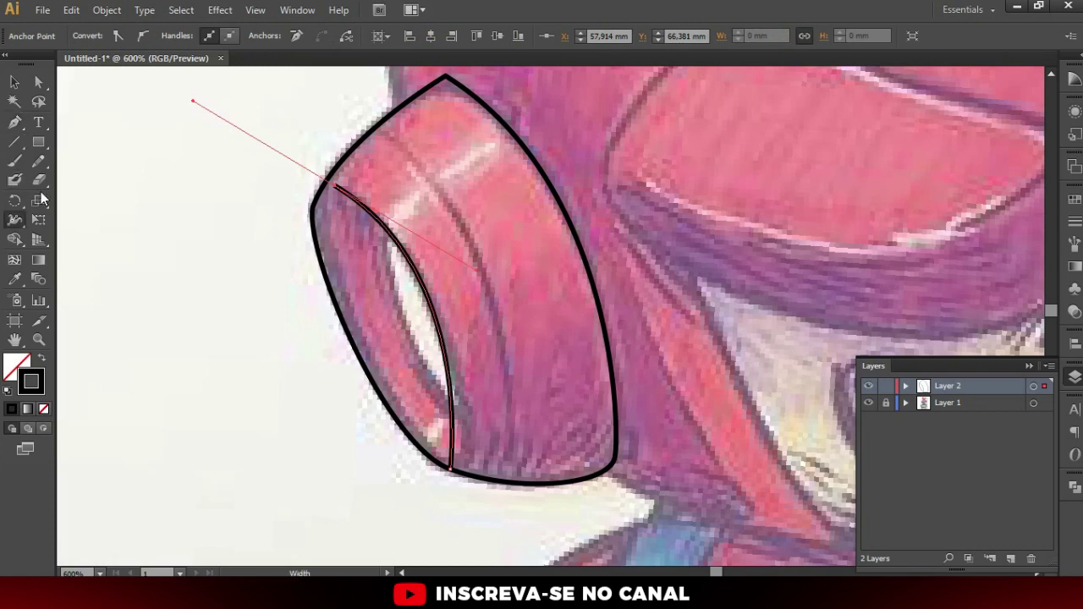
pyautogui.scroll(1, 446, 461)
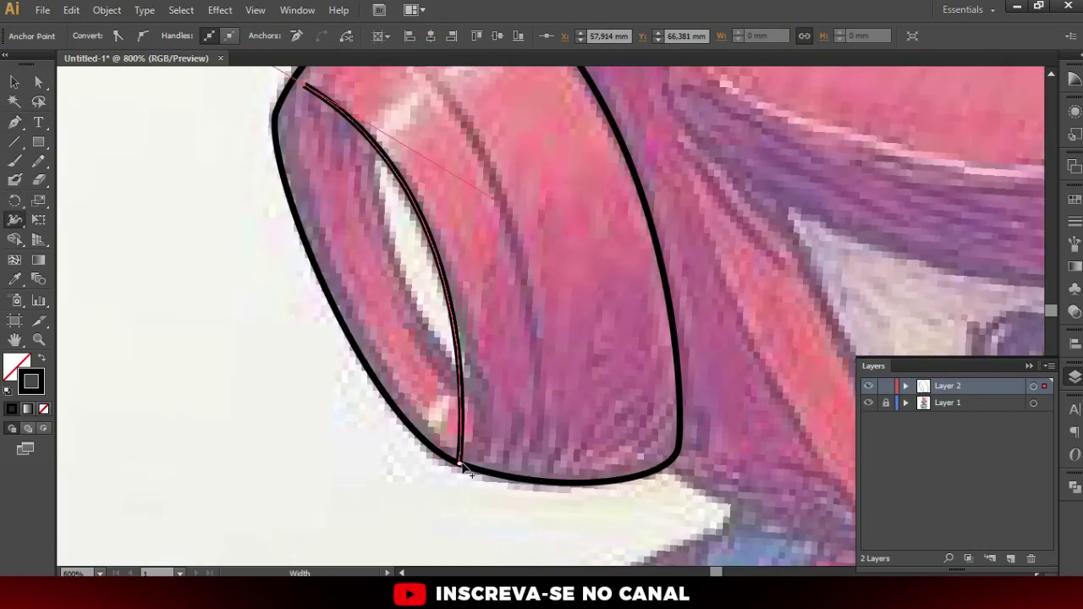
pyautogui.scroll(-1, 488, 375)
pyautogui.scroll(2, 364, 170)
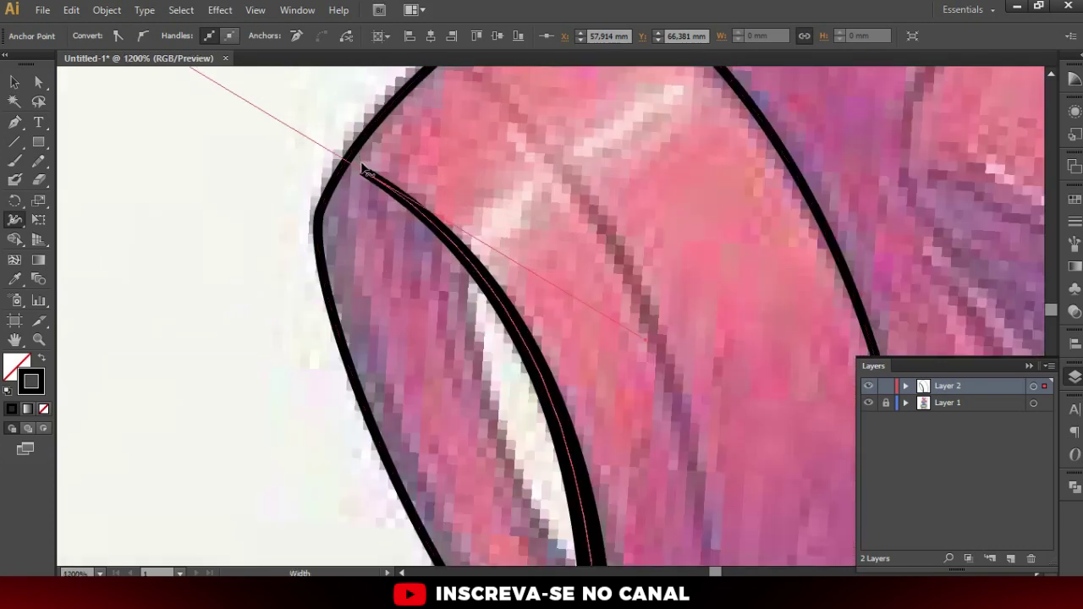
pyautogui.moveTo(362, 170); pyautogui.dragTo(350, 175)
# Thicken the earpiece's outer outline and taper it thinner toward the lower right
pyautogui.scroll(-2, 347, 173)
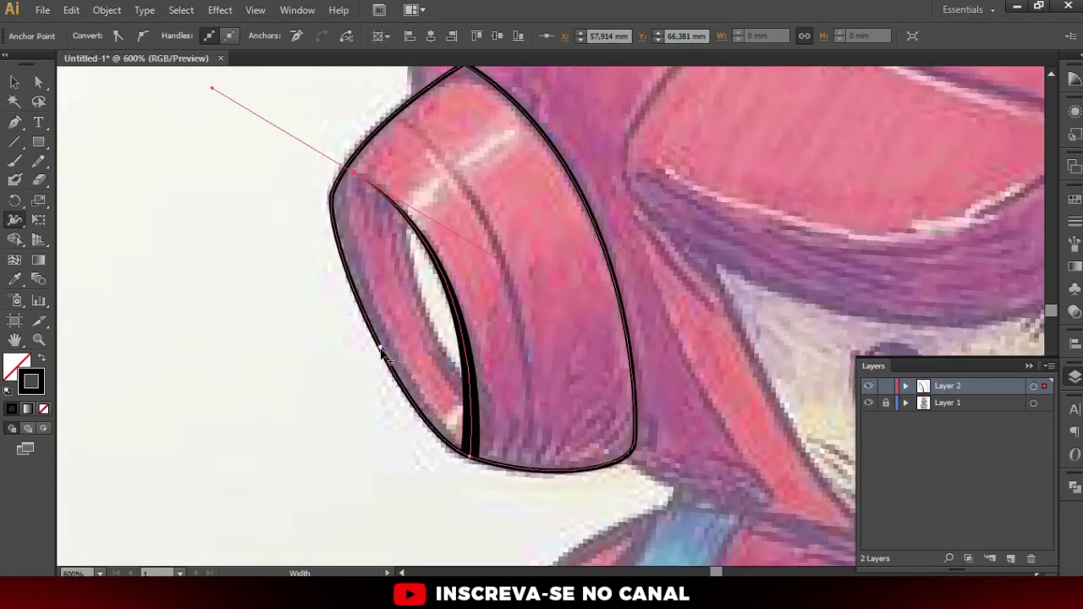
pyautogui.moveTo(435, 434); pyautogui.dragTo(425, 434)
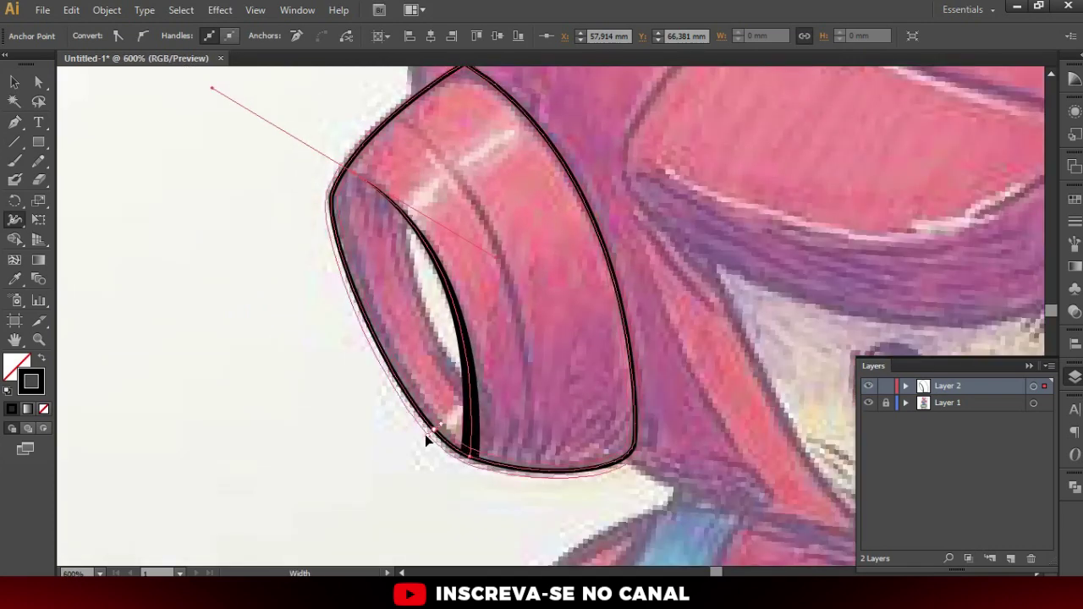
pyautogui.scroll(1, 449, 169)
pyautogui.scroll(1, 461, 275)
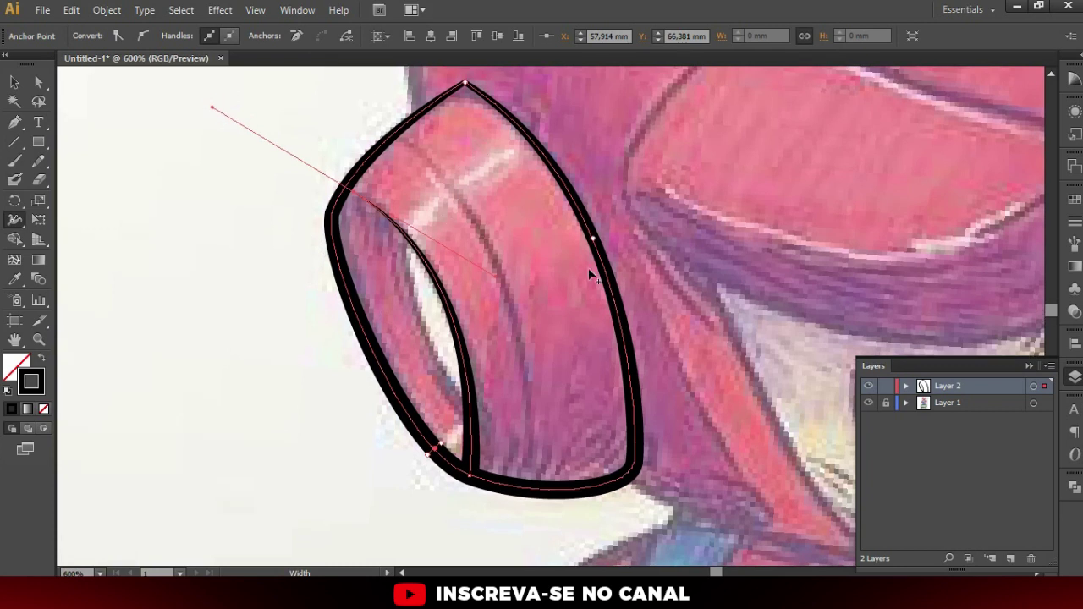
pyautogui.moveTo(645, 464); pyautogui.dragTo(637, 465)
# Hide and reshow the sketch layer to check the linework
pyautogui.press('v')
pyautogui.scroll(-2, 539, 370)
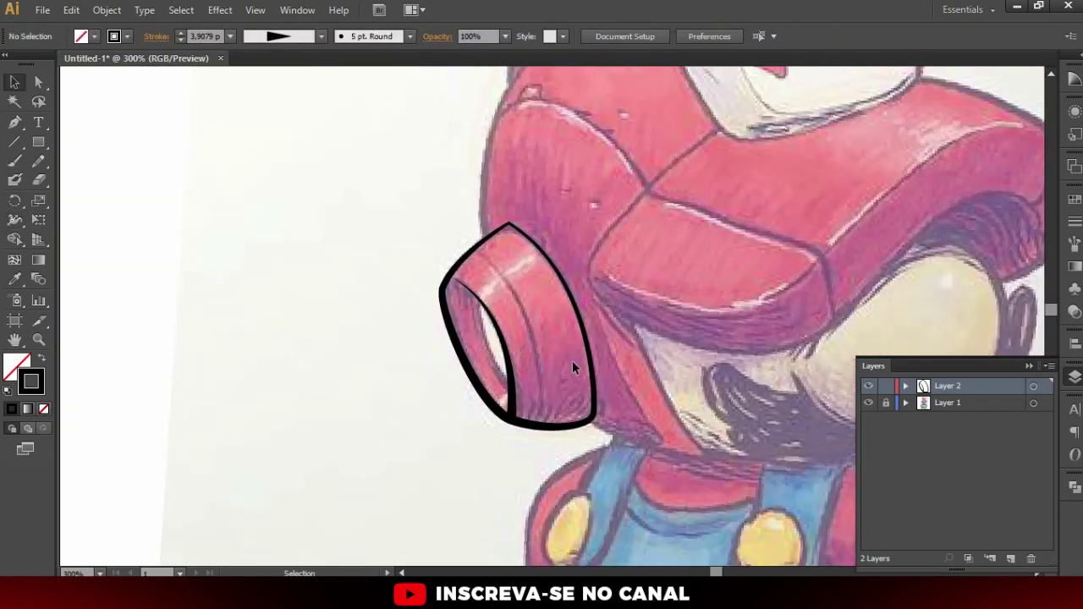
pyautogui.scroll(-2, 539, 248)
pyautogui.scroll(1, 474, 339)
pyautogui.click(868, 404)
pyautogui.scroll(2, 556, 294)
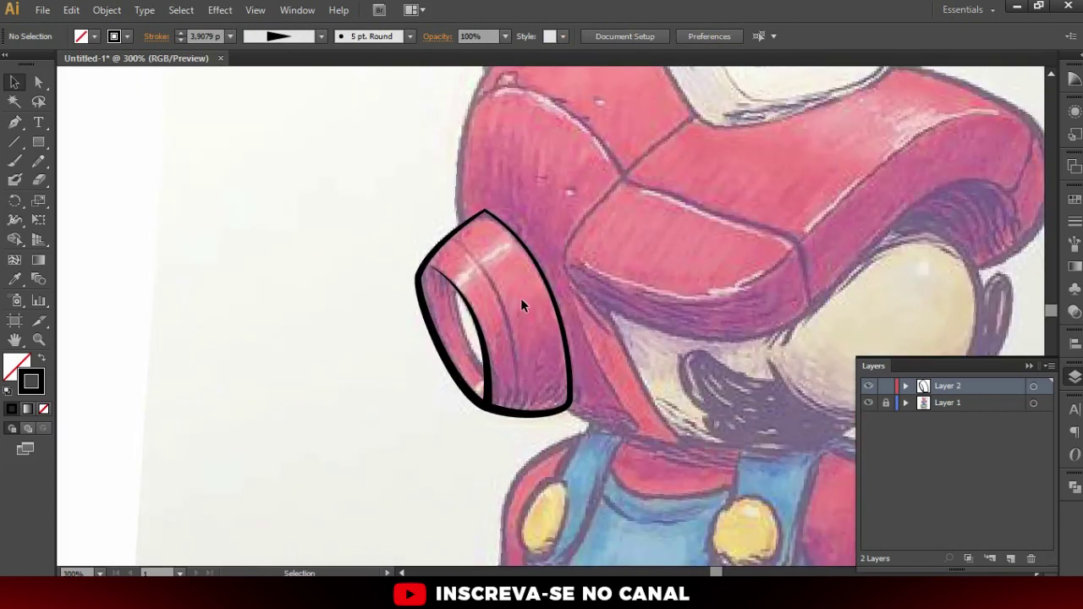
# Draw a second inner line from the earpiece's top to its bottom
pyautogui.press('p')
pyautogui.scroll(1, 520, 298)
pyautogui.scroll(1, 499, 254)
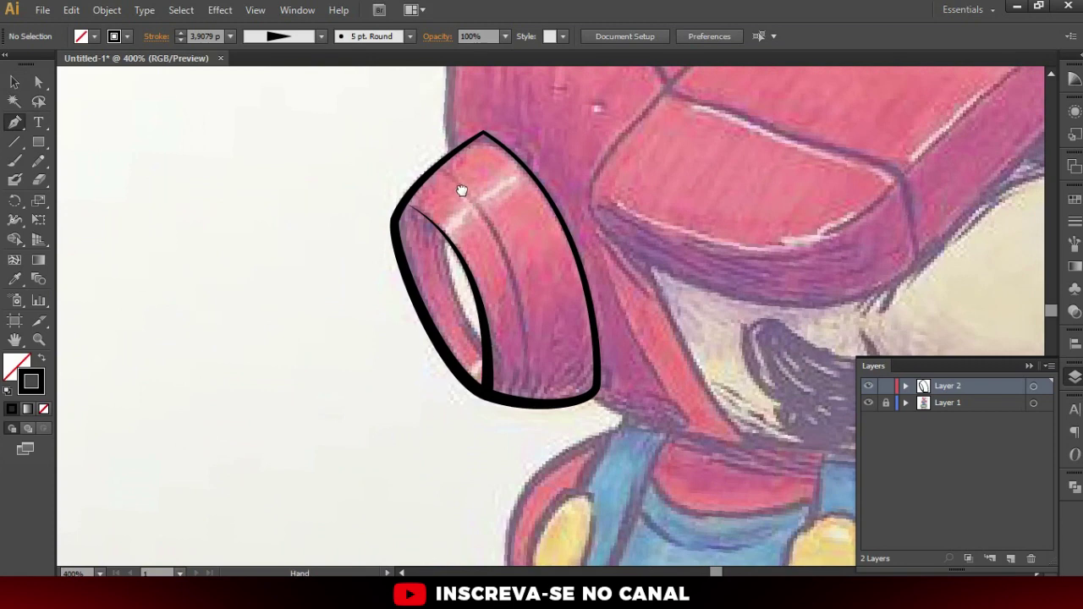
pyautogui.moveTo(462, 190); pyautogui.dragTo(458, 177)
pyautogui.click(433, 151)
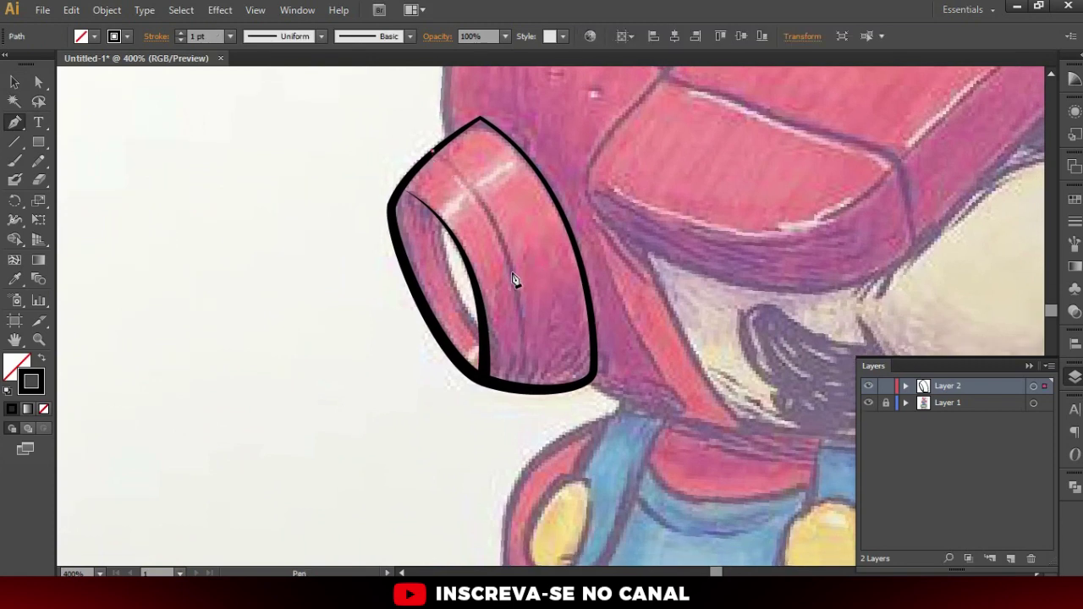
pyautogui.click(529, 392)
pyautogui.hotkey('ctrl', '+')
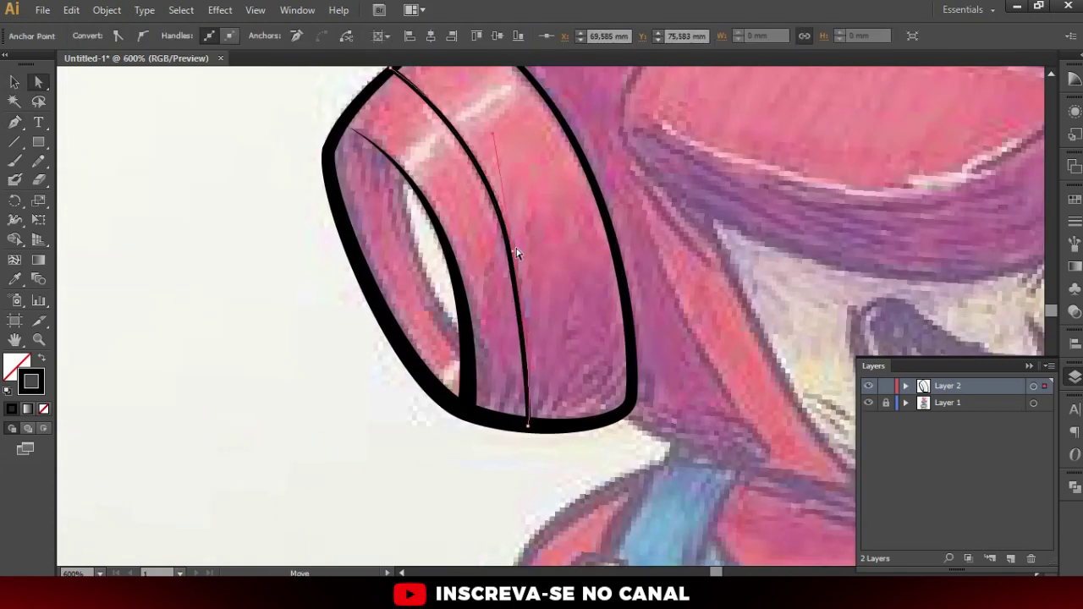
# Trace a smooth curve along the top of Mario's hat
pyautogui.hotkey('ctrl', '-')
pyautogui.hotkey('ctrl', '-')
pyautogui.moveTo(614, 152); pyautogui.dragTo(846, 88)
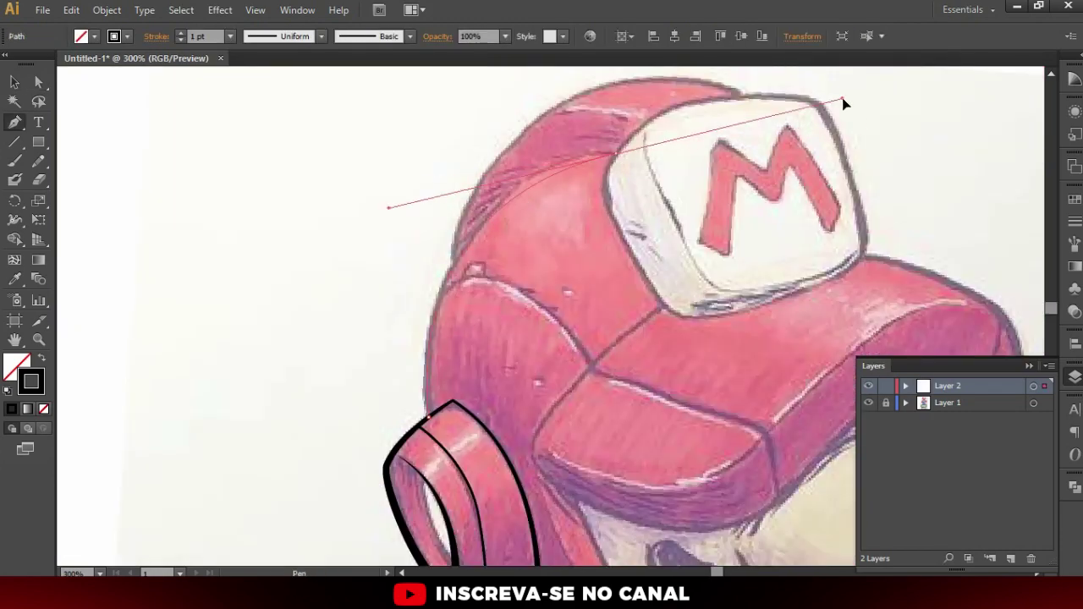
pyautogui.click(422, 431)
pyautogui.scroll(5, 423, 432)
pyautogui.scroll(-5, 508, 339)
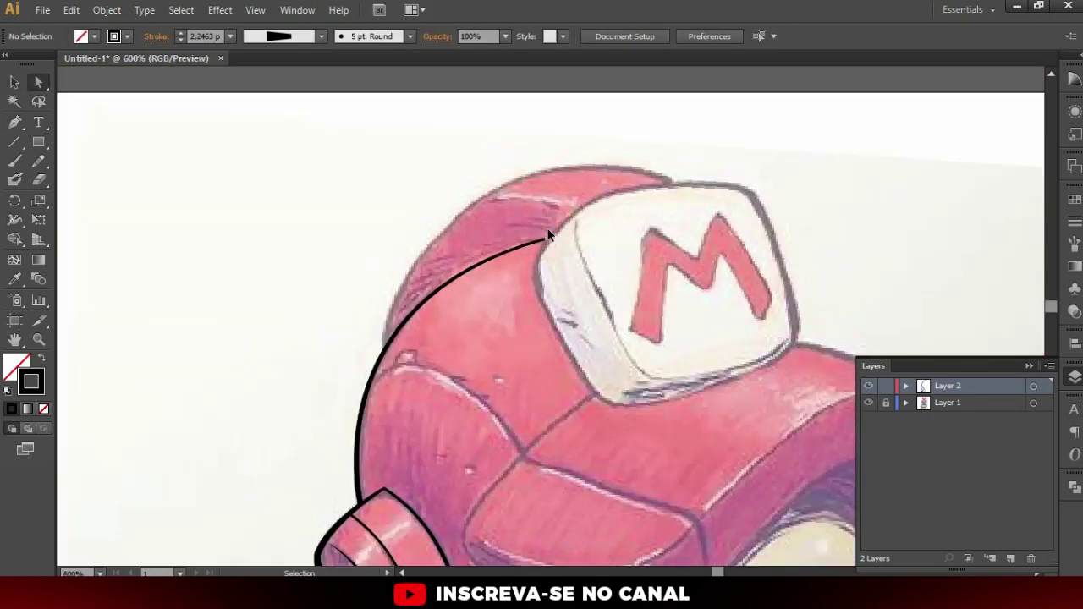
pyautogui.scroll(-3, 508, 338)
pyautogui.scroll(5, 507, 339)
# Close a black outline around the white M patch and deselect it
pyautogui.click(658, 304)
pyautogui.scroll(2, 449, 367)
pyautogui.click(525, 143)
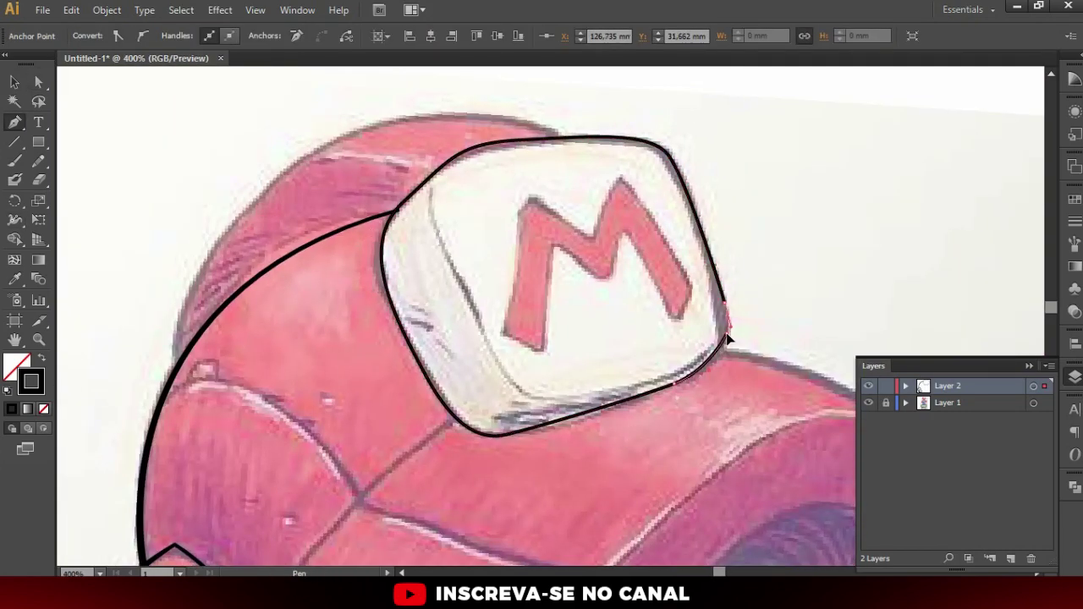
pyautogui.hotkey('ctrl', '+')
pyautogui.keyDown('ctrl'); pyautogui.click(272, 273); pyautogui.keyUp('ctrl')
pyautogui.keyDown('alt'); pyautogui.scroll(-3, 583, 168); pyautogui.keyUp('alt')
pyautogui.keyDown('alt'); pyautogui.scroll(6, 431, 261); pyautogui.keyUp('alt')
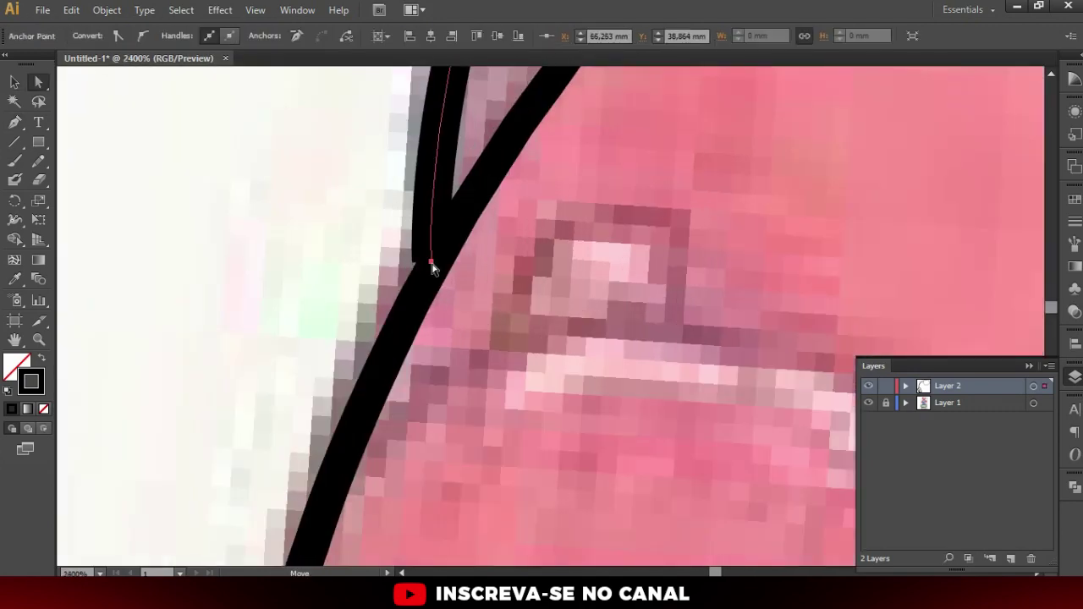
pyautogui.keyDown('alt'); pyautogui.scroll(-3, 494, 330); pyautogui.keyUp('alt')
# Select the hat curve's loose end and check its stroke width with the Width tool
pyautogui.click(496, 311)
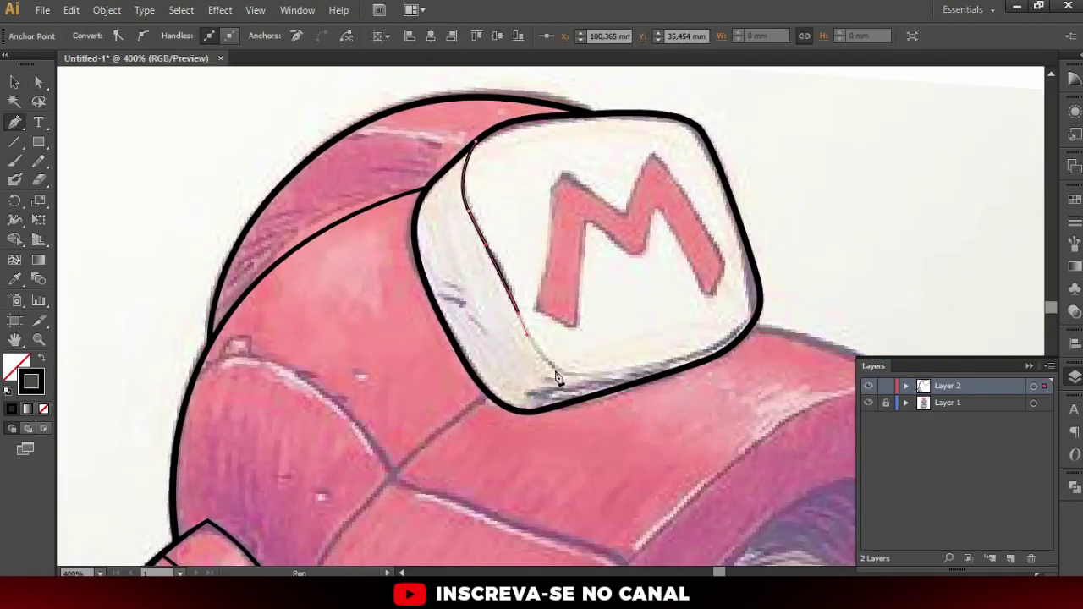
pyautogui.keyDown('alt'); pyautogui.scroll(2, 459, 363); pyautogui.keyUp('alt')
pyautogui.keyDown('alt'); pyautogui.scroll(2, 439, 487); pyautogui.keyUp('alt')
pyautogui.hotkey('shift', 'w')
pyautogui.keyDown('alt'); pyautogui.scroll(-2, 439, 487); pyautogui.keyUp('alt')
pyautogui.keyDown('alt'); pyautogui.scroll(-2, 395, 144); pyautogui.keyUp('alt')
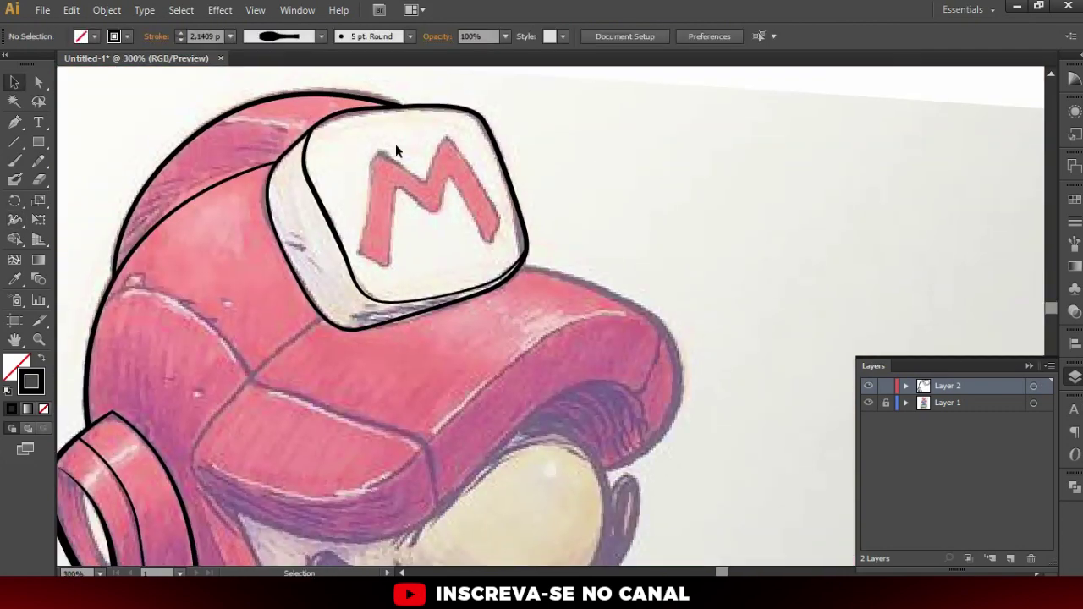
pyautogui.keyDown('alt'); pyautogui.scroll(2, 407, 195); pyautogui.keyUp('alt')
pyautogui.press('p')
pyautogui.scroll(1, 449, 248)
pyautogui.scroll(-3, 515, 380)
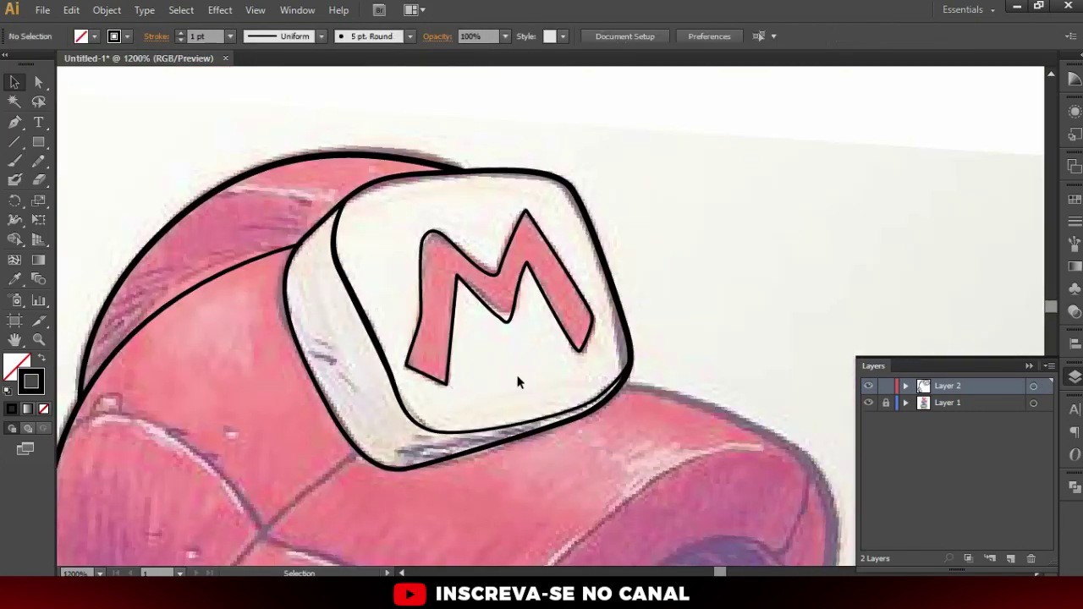
pyautogui.scroll(-2, 566, 358)
pyautogui.scroll(3, 406, 341)
# Trace the hat brim's lower edge, curving it around the back of the hat and the eye
pyautogui.moveTo(406, 341); pyautogui.dragTo(474, 355)
pyautogui.moveTo(676, 242); pyautogui.dragTo(636, 261)
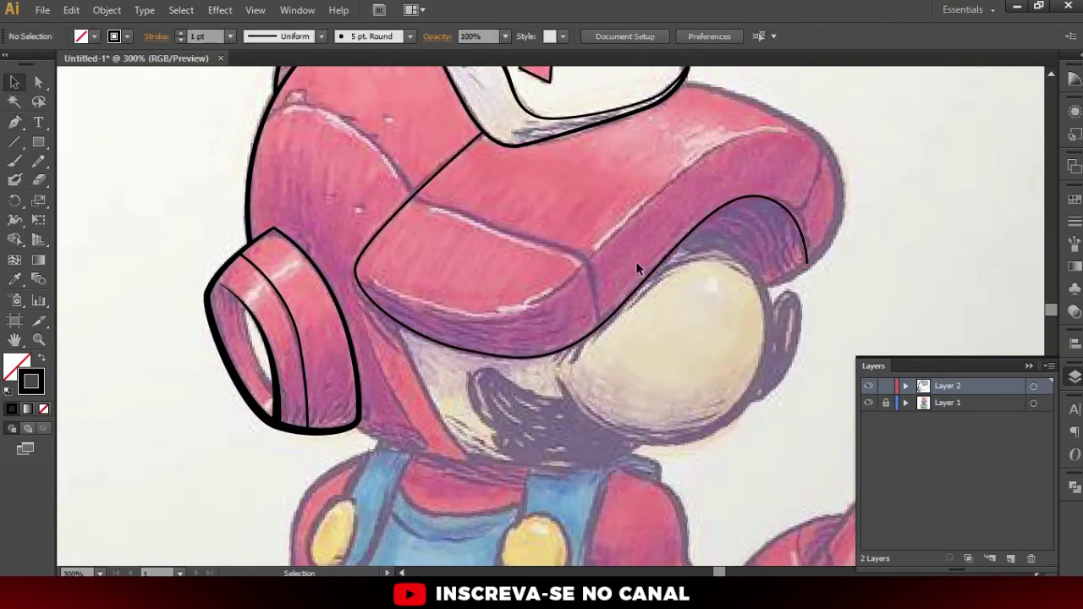
pyautogui.scroll(-1, 665, 296)
pyautogui.moveTo(768, 297); pyautogui.dragTo(768, 376)
pyautogui.moveTo(554, 351); pyautogui.dragTo(533, 334)
pyautogui.keyDown('ctrl'); pyautogui.click(537, 354); pyautogui.keyUp('ctrl')
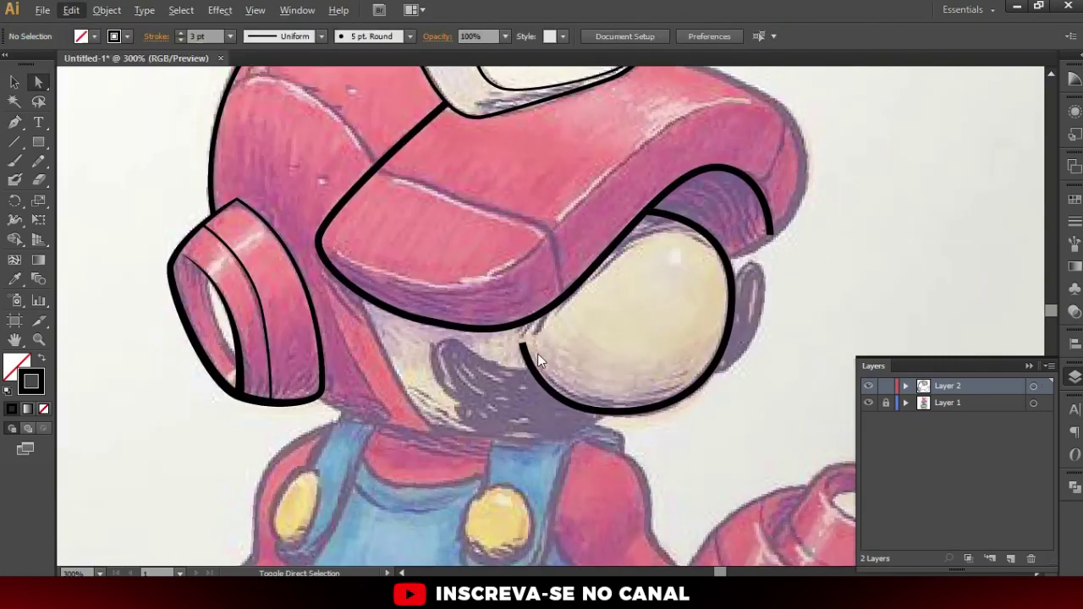
pyautogui.keyDown('alt'); pyautogui.scroll(1, 537, 354); pyautogui.keyUp('alt')
pyautogui.keyDown('alt'); pyautogui.scroll(1, 742, 292); pyautogui.keyUp('alt')
pyautogui.keyDown('alt'); pyautogui.scroll(-1, 742, 292); pyautogui.keyUp('alt')
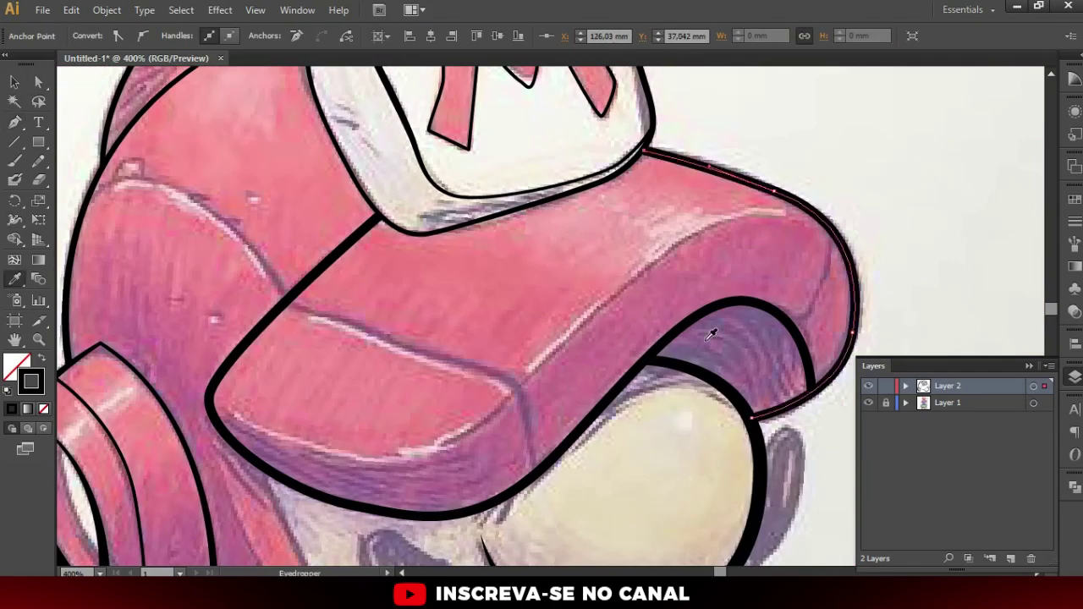
pyautogui.keyDown('alt'); pyautogui.scroll(1, 592, 356); pyautogui.keyUp('alt')
# Draw a thin three-point line along the brim's front edge
pyautogui.click(304, 227)
pyautogui.click(533, 303)
pyautogui.click(554, 396)
pyautogui.keyDown('alt'); pyautogui.scroll(-2, 575, 360); pyautogui.keyUp('alt')
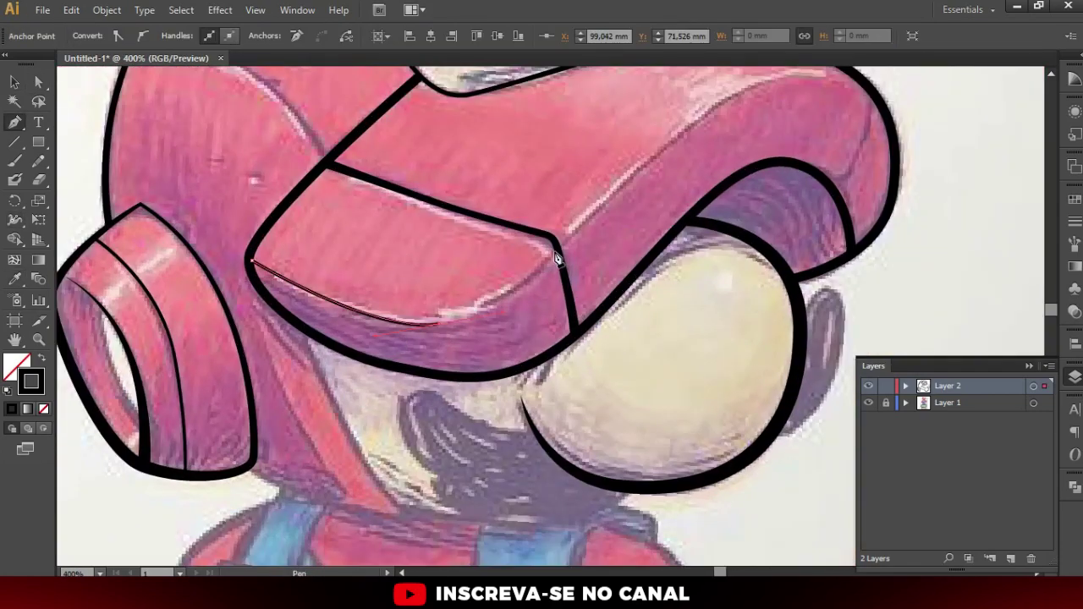
pyautogui.keyDown('alt'); pyautogui.scroll(2, 751, 249); pyautogui.keyUp('alt')
pyautogui.keyDown('alt'); pyautogui.scroll(1, 598, 273); pyautogui.keyUp('alt')
pyautogui.keyDown('alt'); pyautogui.scroll(-1, 598, 272); pyautogui.keyUp('alt')
pyautogui.keyDown('alt'); pyautogui.scroll(-1, 586, 258); pyautogui.keyUp('alt')
pyautogui.keyDown('alt'); pyautogui.scroll(2, 556, 346); pyautogui.keyUp('alt')
# Taper the eye and brim outlines with the Width tool (Shift+W), then zoom out
pyautogui.press('p')
pyautogui.hotkey('shift', 'w')
pyautogui.keyDown('alt'); pyautogui.scroll(1, 582, 232); pyautogui.keyUp('alt')
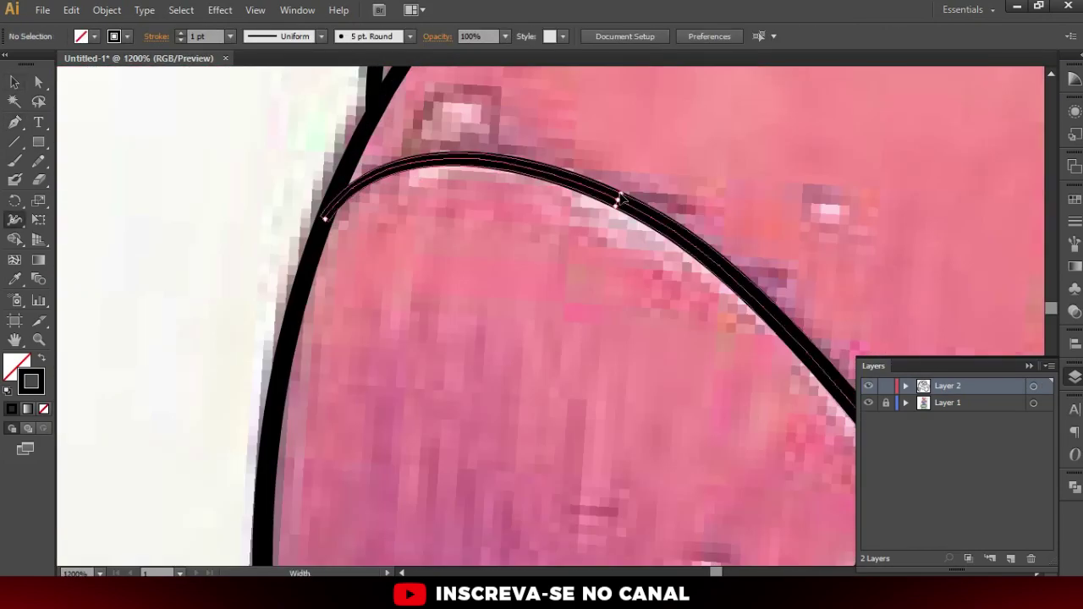
pyautogui.keyDown('alt'); pyautogui.scroll(-3, 541, 254); pyautogui.keyUp('alt')
pyautogui.keyDown('alt'); pyautogui.scroll(3, 451, 370); pyautogui.keyUp('alt')
pyautogui.keyDown('alt'); pyautogui.scroll(-1, 451, 369); pyautogui.keyUp('alt')
pyautogui.keyDown('alt'); pyautogui.scroll(-2, 542, 338); pyautogui.keyUp('alt')
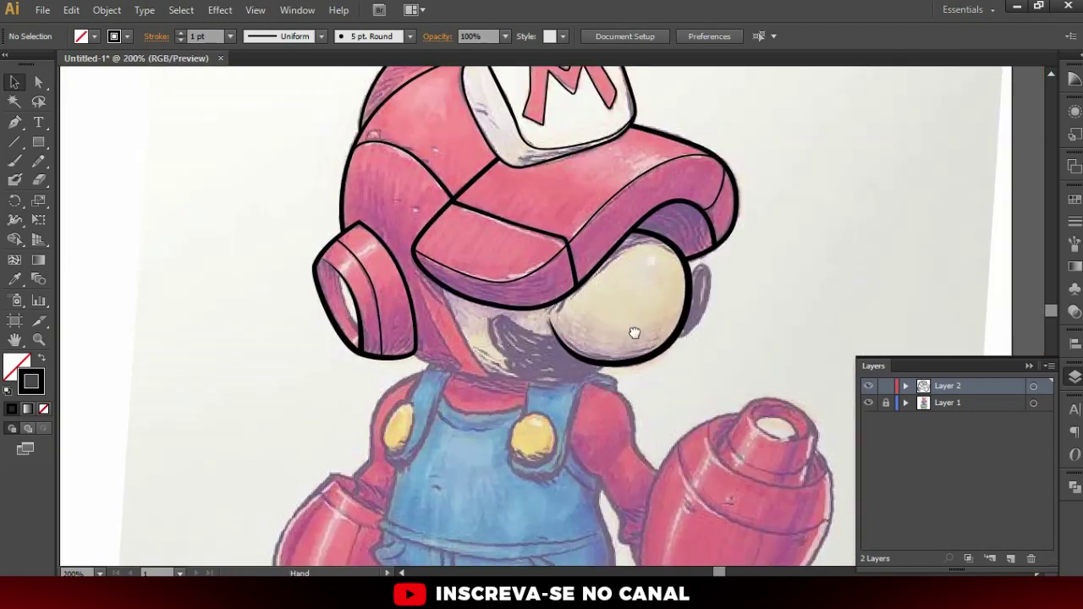
pyautogui.keyDown('alt'); pyautogui.scroll(1, 635, 339); pyautogui.keyUp('alt')
# Draw the solid black mustache shape with the Pen tool
pyautogui.press('p')
pyautogui.click(42, 364)
pyautogui.keyDown('alt'); pyautogui.scroll(2, 313, 242); pyautogui.keyUp('alt')
pyautogui.click(293, 409)
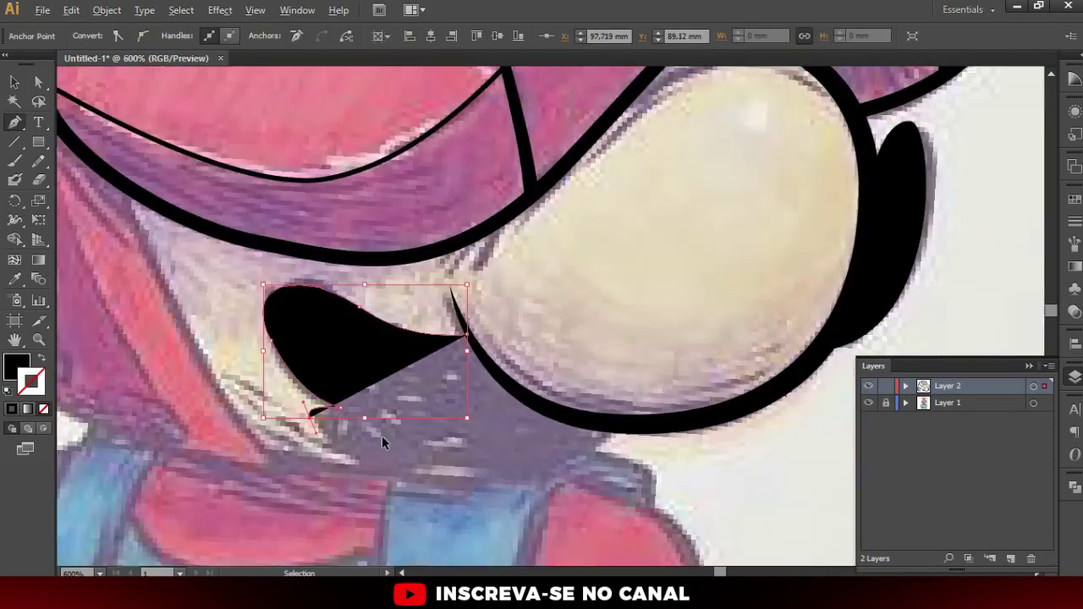
pyautogui.click(341, 446)
pyautogui.click(491, 462)
pyautogui.keyDown('alt'); pyautogui.scroll(-2, 473, 381); pyautogui.keyUp('alt')
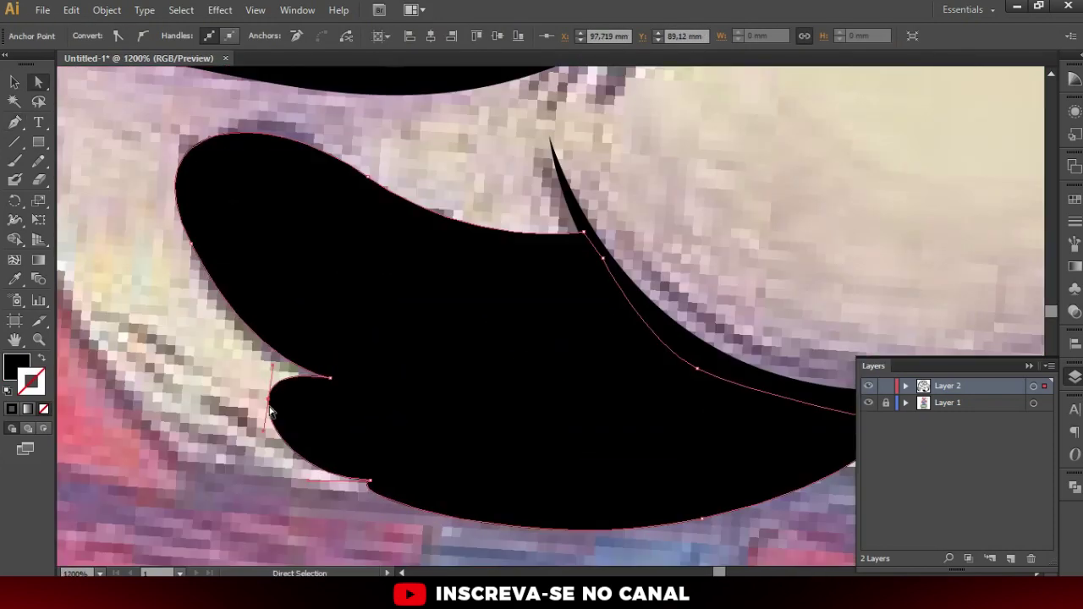
pyautogui.keyDown('alt'); pyautogui.scroll(-2, 263, 429); pyautogui.keyUp('alt')
# Reset to a black outline with no fill and circle the middle overall button
pyautogui.hotkey('shift', 'x')
pyautogui.keyDown('alt'); pyautogui.scroll(2, 504, 325); pyautogui.keyUp('alt')
pyautogui.press('l')
pyautogui.moveTo(592, 233)
pyautogui.mouseDown()
pyautogui.moveTo(491, 370)
pyautogui.moveTo(592, 266)
pyautogui.mouseUp()
# Copy the button circle onto the left overall button, reshaped and tilted to fit
pyautogui.press('v')
pyautogui.click(551, 305)
pyautogui.moveTo(551, 304); pyautogui.dragTo(266, 329)
pyautogui.moveTo(335, 338); pyautogui.dragTo(300, 330)
pyautogui.moveTo(305, 271); pyautogui.dragTo(285, 283)
pyautogui.keyDown('alt'); pyautogui.scroll(2, 285, 283); pyautogui.keyUp('alt')
pyautogui.keyDown('alt'); pyautogui.scroll(-3, 294, 283); pyautogui.keyUp('alt')
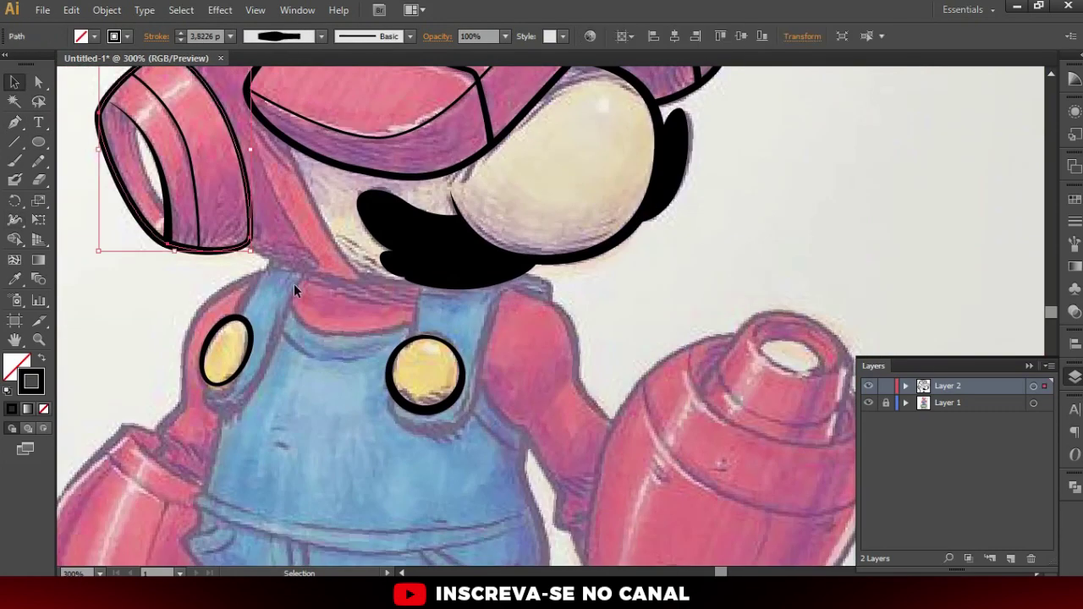
pyautogui.keyDown('alt'); pyautogui.scroll(3, 294, 284); pyautogui.keyUp('alt')
pyautogui.click(603, 337)
# Trace the curved cheek line beside the face using a sampled line style
pyautogui.press('i')
pyautogui.press('p')
pyautogui.scroll(2, 446, 97)
pyautogui.click(283, 133)
pyautogui.click(442, 413)
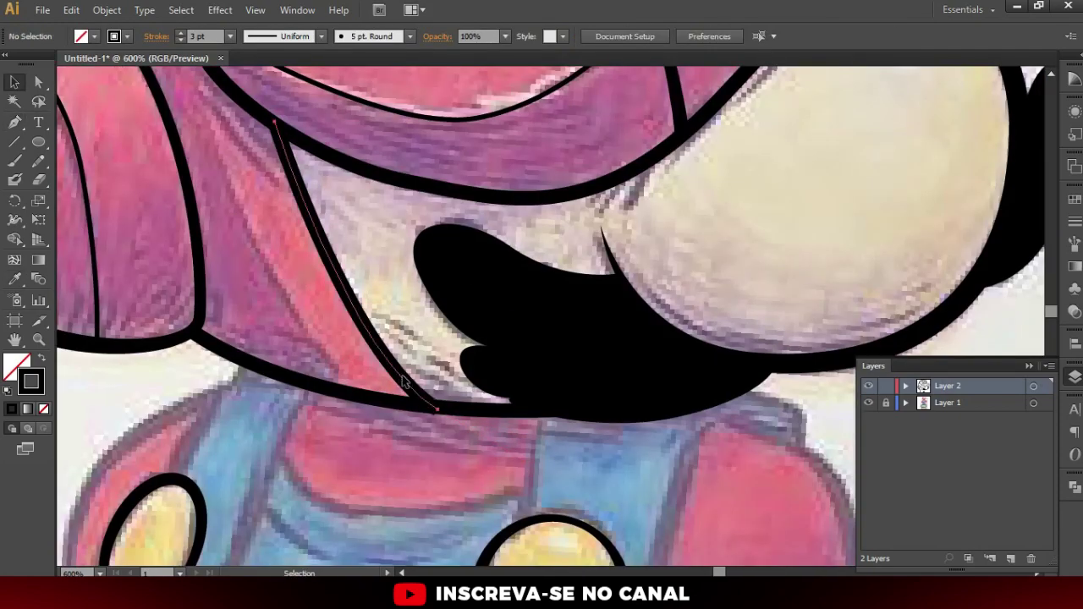
pyautogui.keyDown('alt'); pyautogui.scroll(-2, 434, 285); pyautogui.keyUp('alt')
pyautogui.press('v')
pyautogui.keyDown('alt'); pyautogui.scroll(3, 466, 294); pyautogui.keyUp('alt')
pyautogui.hotkey('ctrl', 'shift', 'a')
pyautogui.press('p')
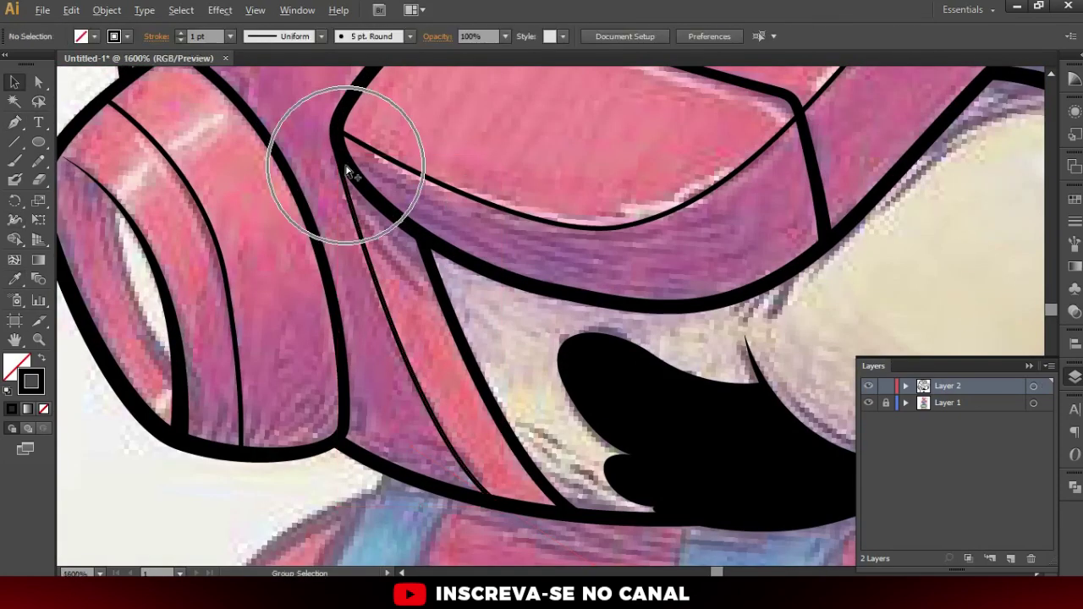
pyautogui.keyDown('alt'); pyautogui.scroll(-2, 380, 226); pyautogui.keyUp('alt')
pyautogui.keyDown('alt'); pyautogui.scroll(3, 420, 294); pyautogui.keyUp('alt')
pyautogui.keyDown('alt'); pyautogui.scroll(-2, 420, 294); pyautogui.keyUp('alt')
pyautogui.keyDown('alt'); pyautogui.scroll(-3, 282, 234); pyautogui.keyUp('alt')
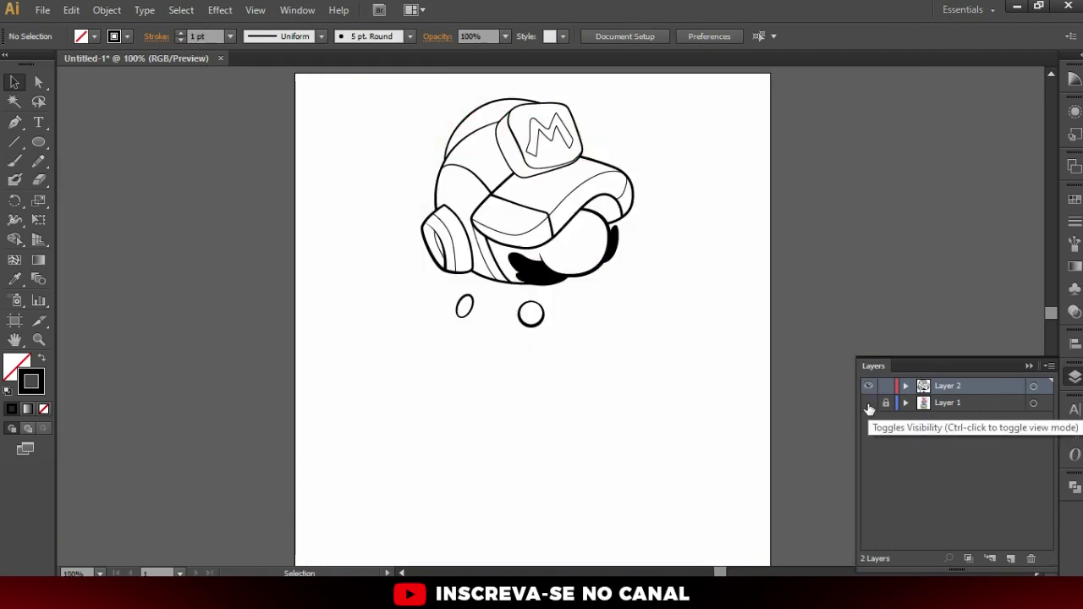
# Draw the strap line from under the mustache down to the button and vary its width
pyautogui.keyDown('alt'); pyautogui.scroll(4, 488, 224); pyautogui.keyUp('alt')
pyautogui.keyDown('alt'); pyautogui.scroll(1, 488, 225); pyautogui.keyUp('alt')
pyautogui.click(472, 175)
pyautogui.click(455, 292)
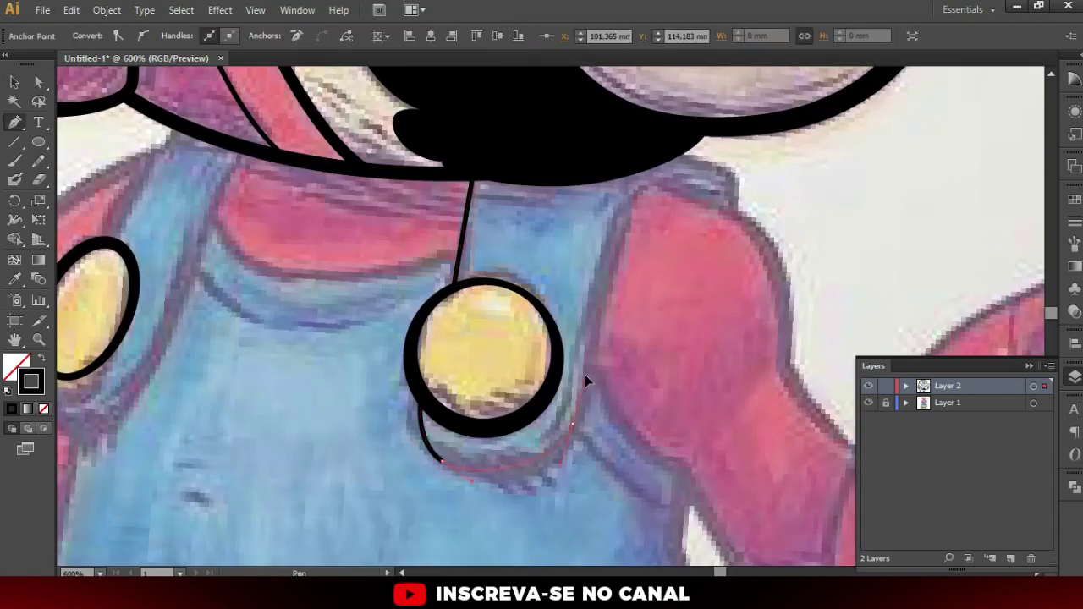
pyautogui.keyDown('alt'); pyautogui.scroll(1, 515, 307); pyautogui.keyUp('alt')
pyautogui.hotkey('shift', 'w')
pyautogui.keyDown('alt'); pyautogui.scroll(1, 448, 291); pyautogui.keyUp('alt')
pyautogui.keyDown('alt'); pyautogui.scroll(-2, 449, 291); pyautogui.keyUp('alt')
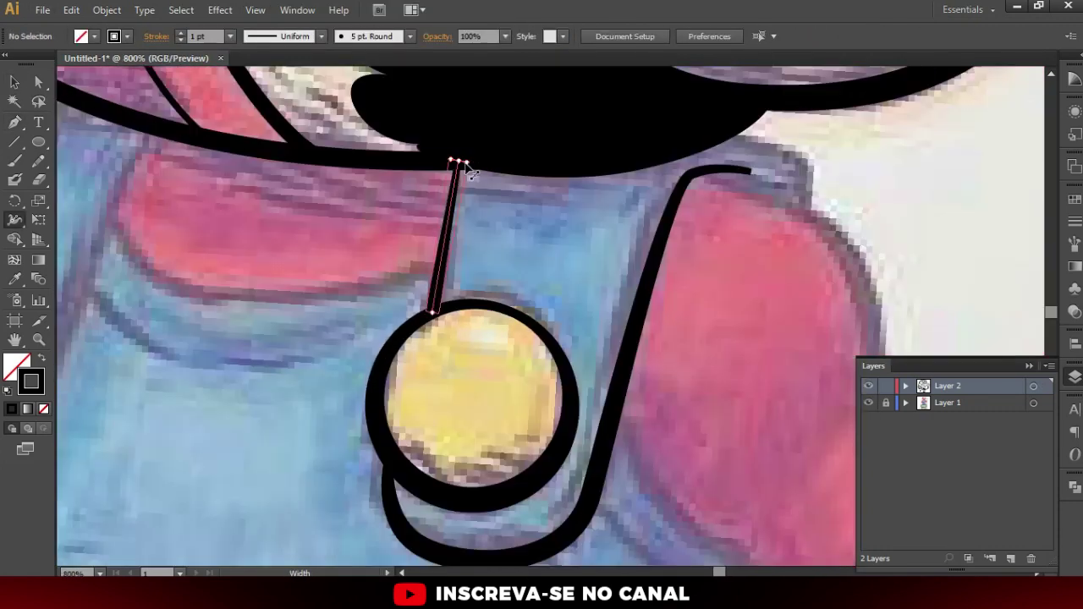
pyautogui.keyDown('alt'); pyautogui.scroll(2, 520, 217); pyautogui.keyUp('alt')
pyautogui.keyDown('alt'); pyautogui.scroll(-3, 568, 253); pyautogui.keyUp('alt')
# Trace the outer edge of the arm and vary its thickness
pyautogui.press('v')
pyautogui.scroll(2, 568, 254)
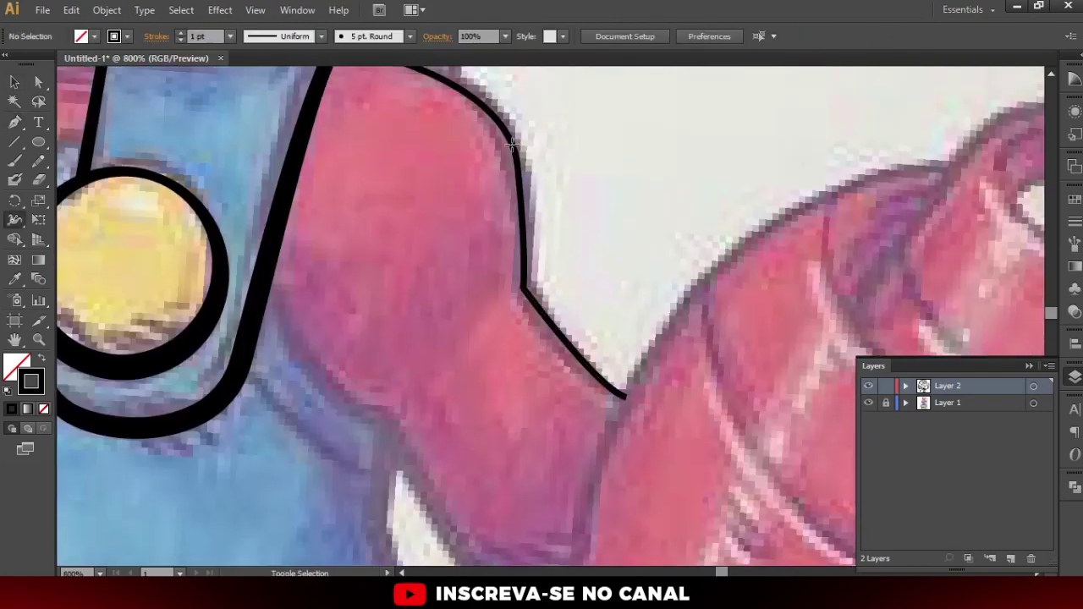
pyautogui.click(552, 272)
pyautogui.click(565, 421)
pyautogui.click(668, 528)
pyautogui.hotkey('shift', 'w')
pyautogui.scroll(-5, 360, 174)
# Vary the cap emblem outline's thickness with the Width tool
pyautogui.press('v')
pyautogui.scroll(-3, 507, 254)
pyautogui.scroll(3, 605, 190)
pyautogui.scroll(4, 605, 190)
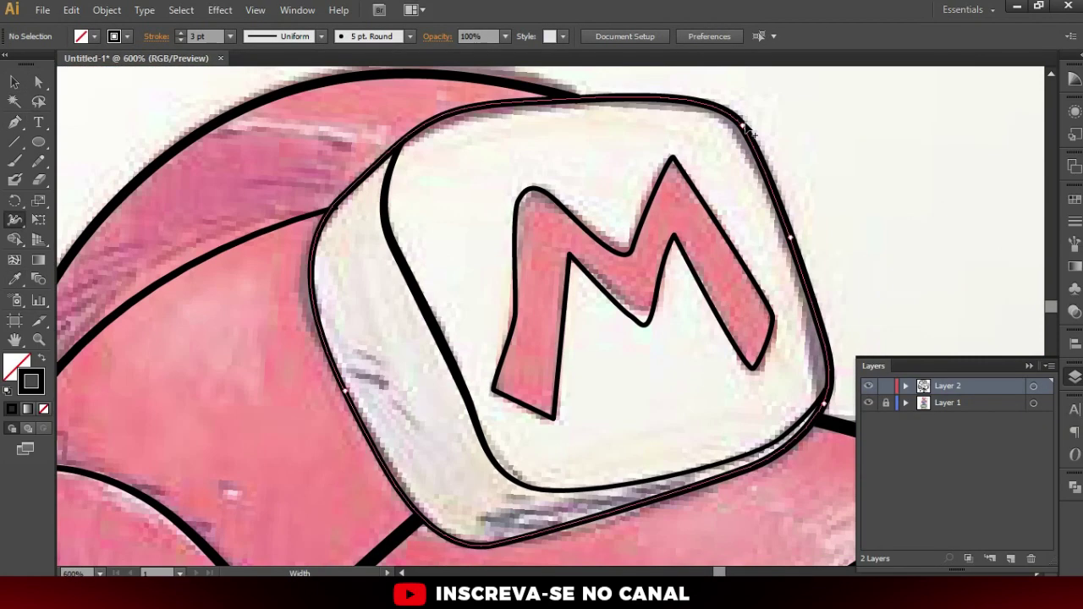
pyautogui.scroll(-3, 605, 191)
pyautogui.hotkey('shift', 'w')
pyautogui.scroll(1, 643, 193)
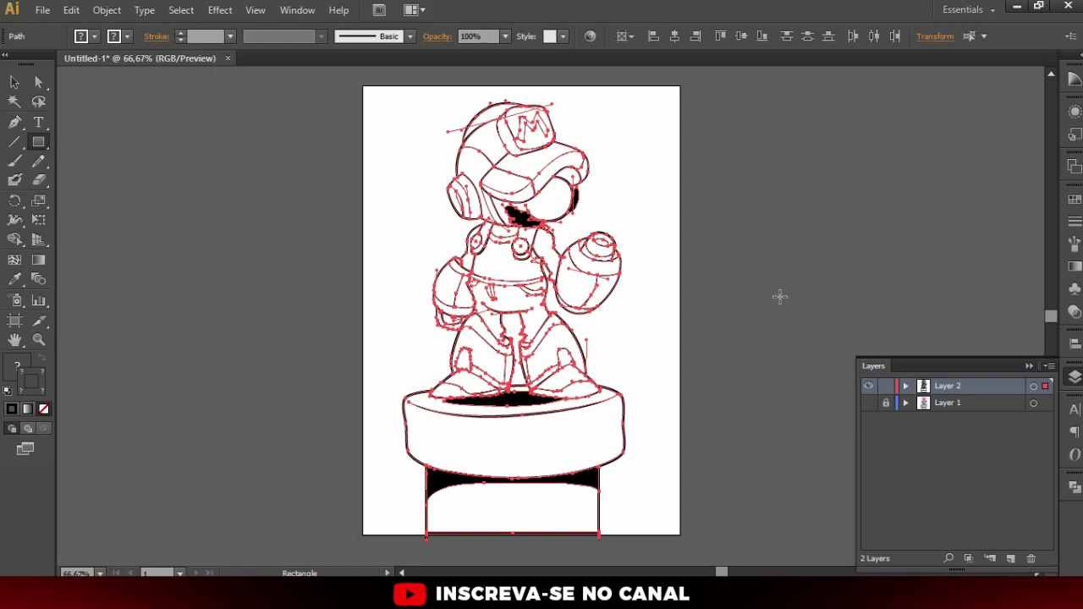
pyautogui.press('v')
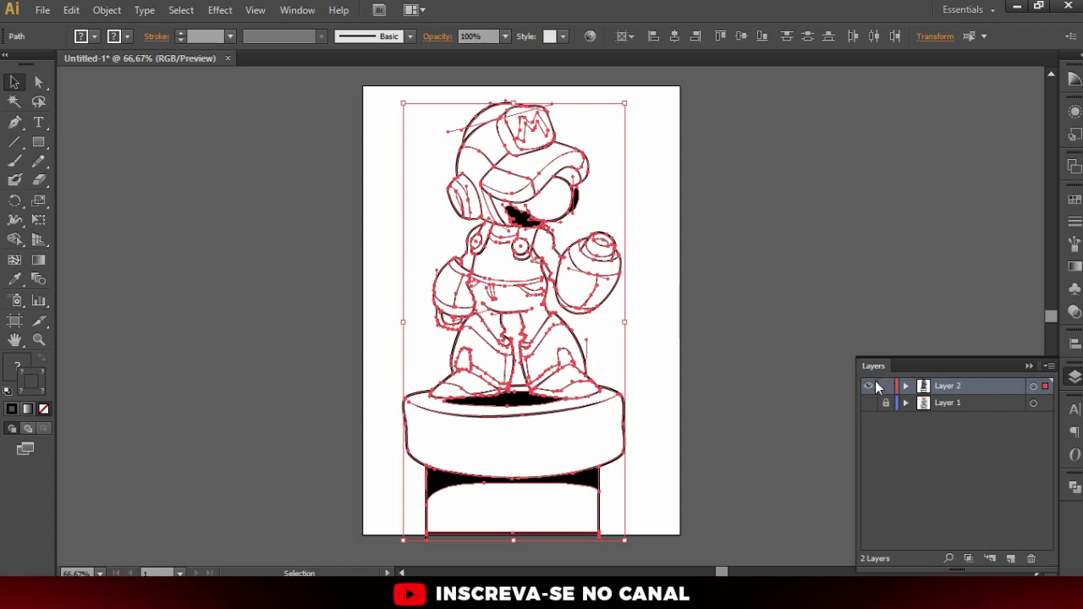
pyautogui.click(868, 386)
pyautogui.click(869, 403)
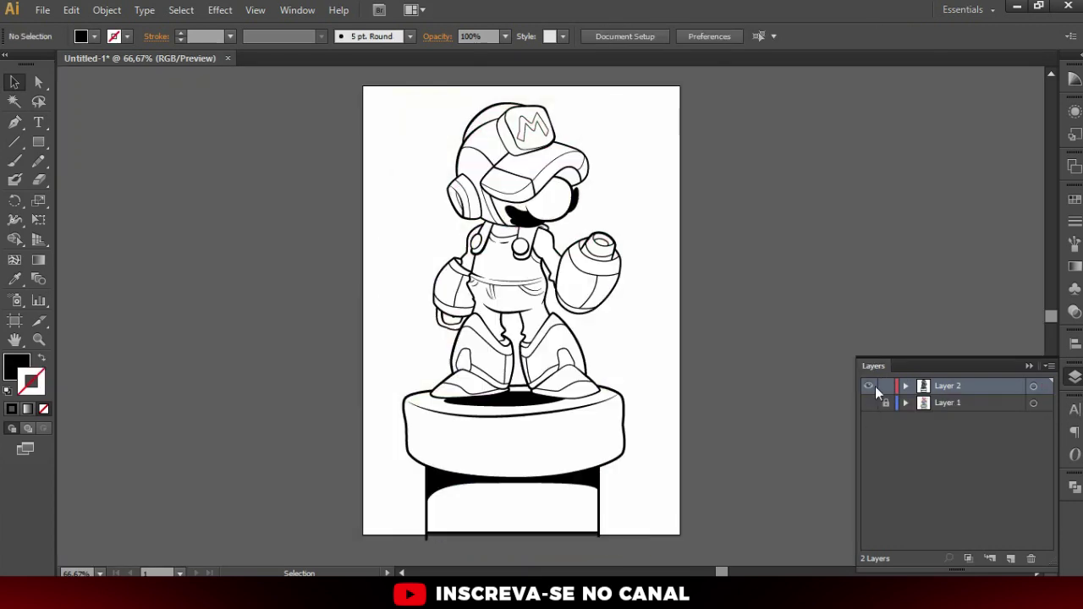
pyautogui.click(868, 403)
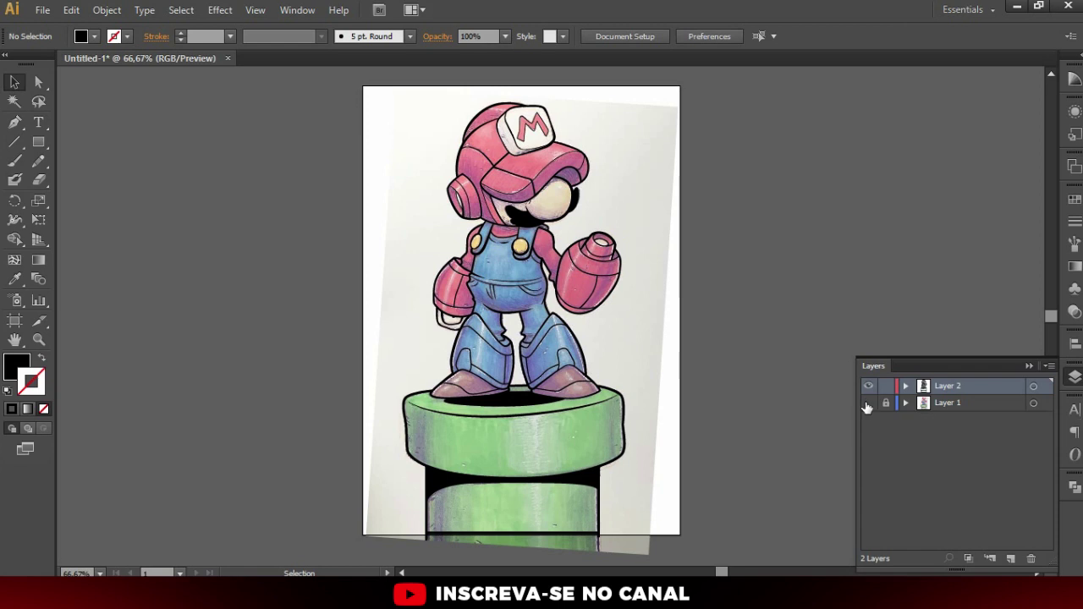
pyautogui.click(867, 404)
pyautogui.hotkey('ctrl', 'a')
pyautogui.click(868, 402)
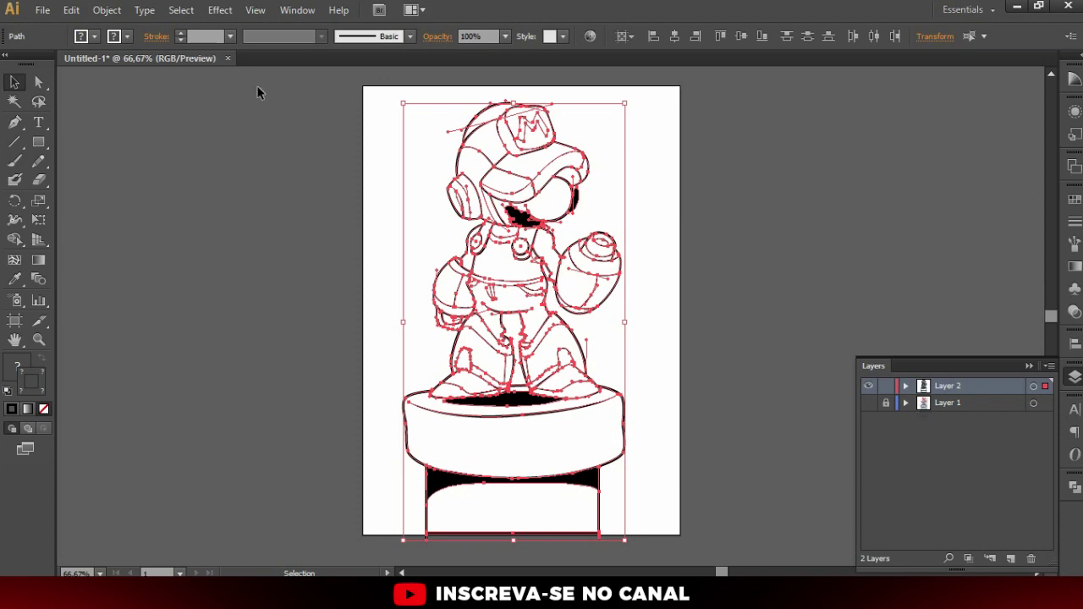
# Convert all line-art strokes to filled shapes with Object > Path > Outline Stroke
pyautogui.click(107, 9)
pyautogui.moveTo(124, 332)
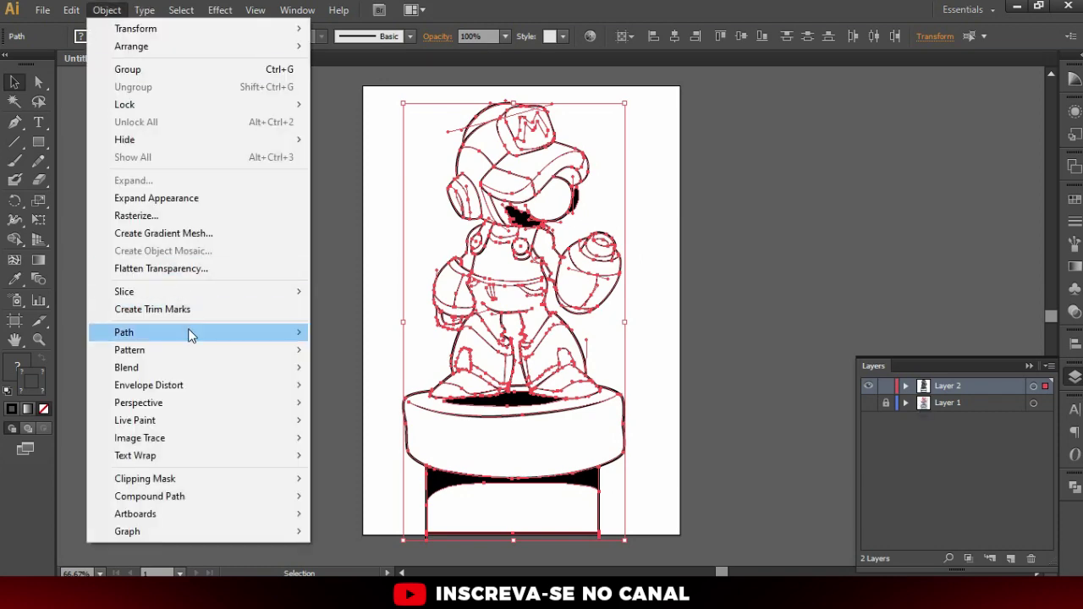
pyautogui.click(363, 373)
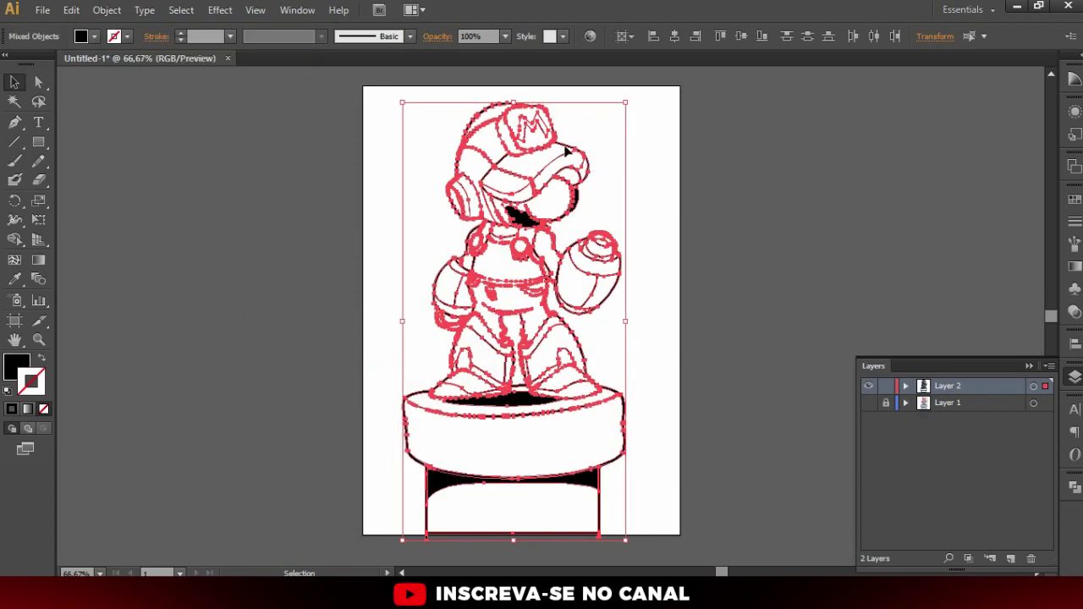
pyautogui.scroll(3, 567, 151)
pyautogui.scroll(2, 568, 152)
pyautogui.scroll(1, 572, 154)
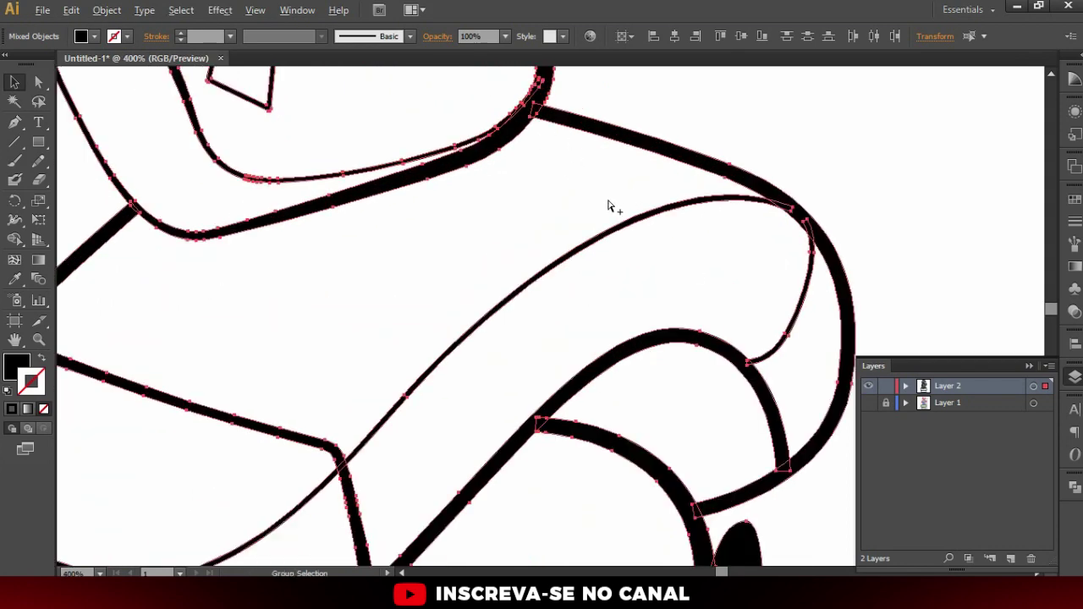
pyautogui.scroll(-1, 607, 206)
pyautogui.scroll(-1, 669, 321)
pyautogui.scroll(-1, 635, 345)
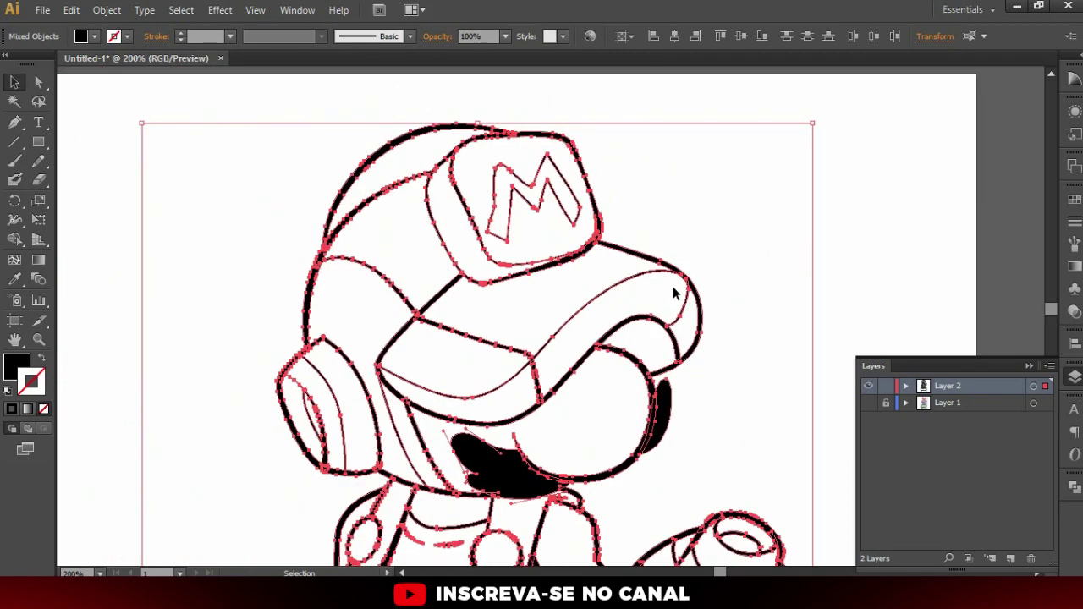
# Bring up the Pathfinder panel, zoom out, and deselect the line art group
pyautogui.click(1077, 489)
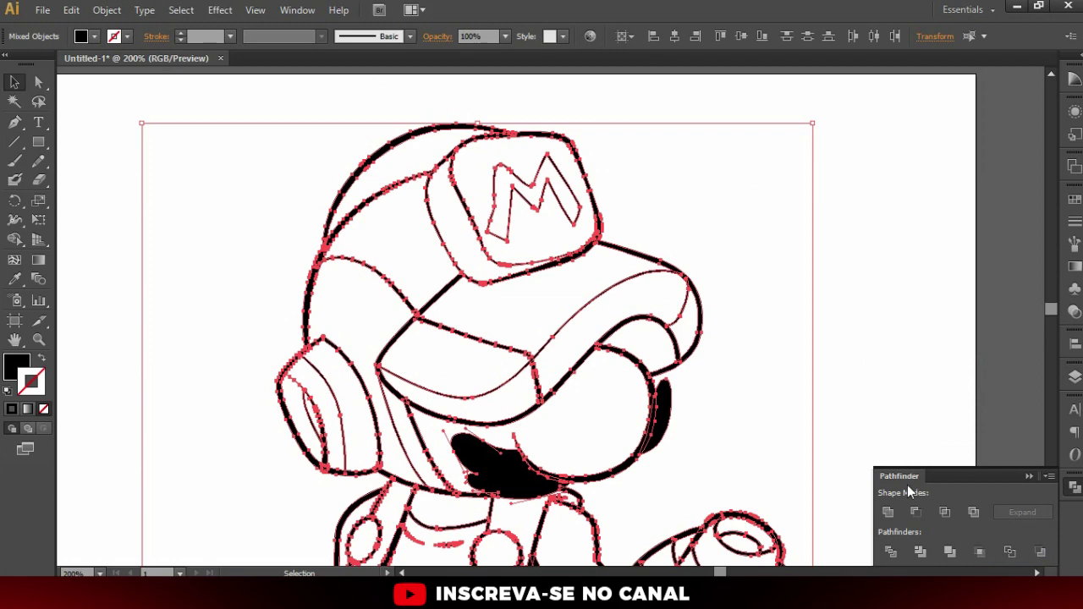
pyautogui.click(296, 11)
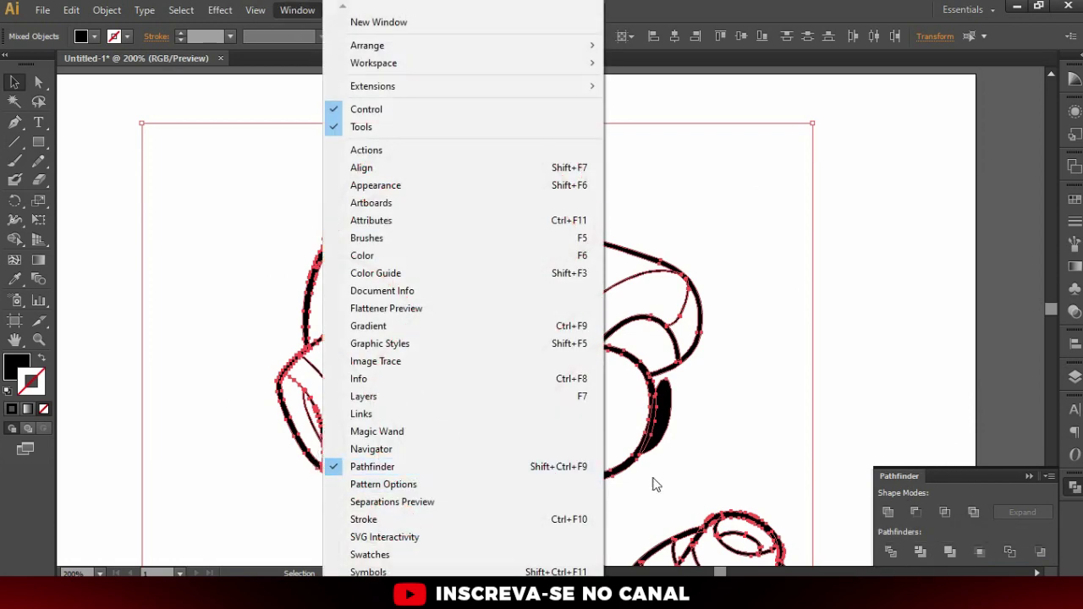
pyautogui.click(888, 514)
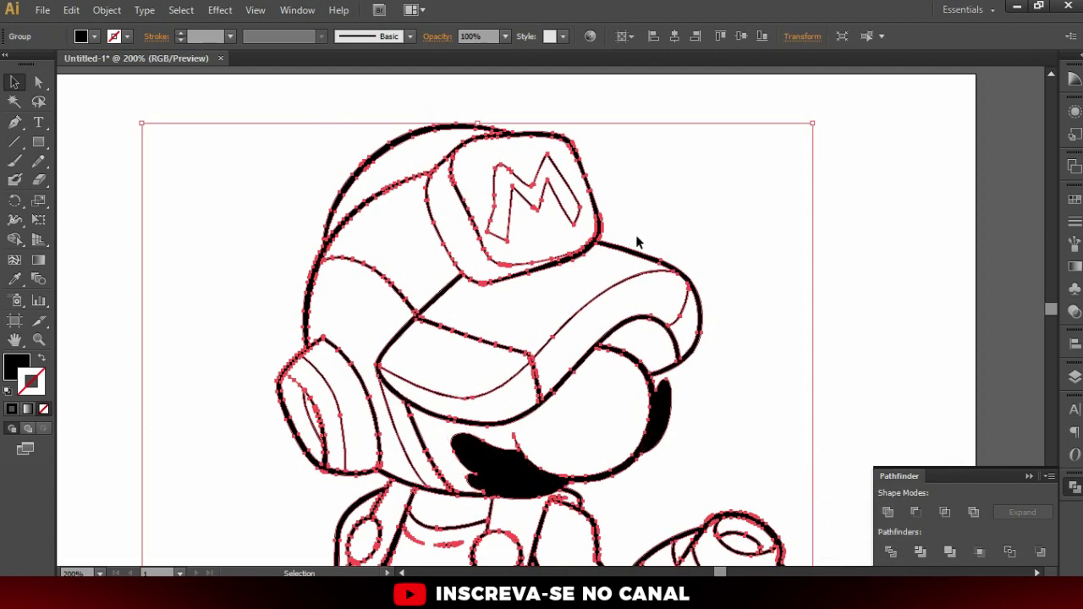
pyautogui.scroll(2, 504, 165)
pyautogui.hotkey('ctrl', '-')
pyautogui.hotkey('ctrl', '-')
pyautogui.hotkey('ctrl', '-')
pyautogui.click(764, 213)
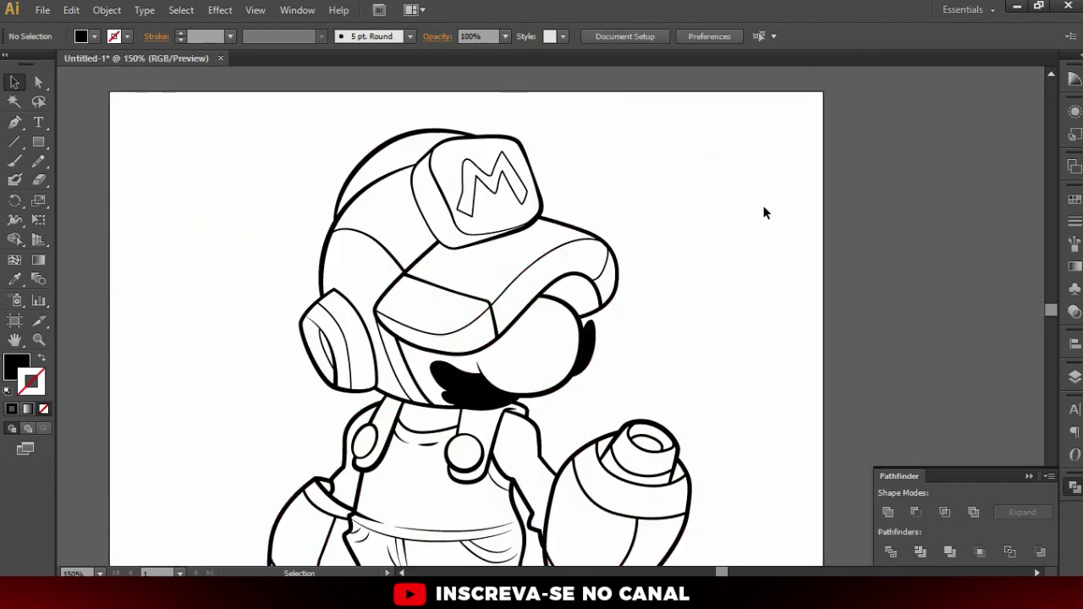
# Select the whole Mario line art and switch to the Live Paint Bucket
pyautogui.scroll(-1, 750, 203)
pyautogui.hotkey('ctrl', '-')
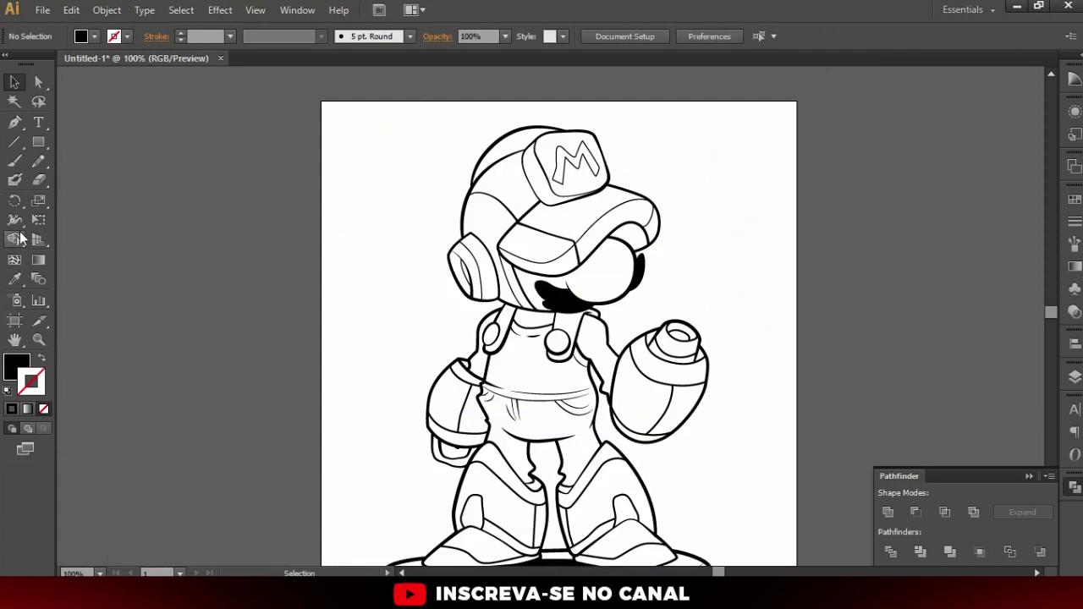
pyautogui.click(14, 220)
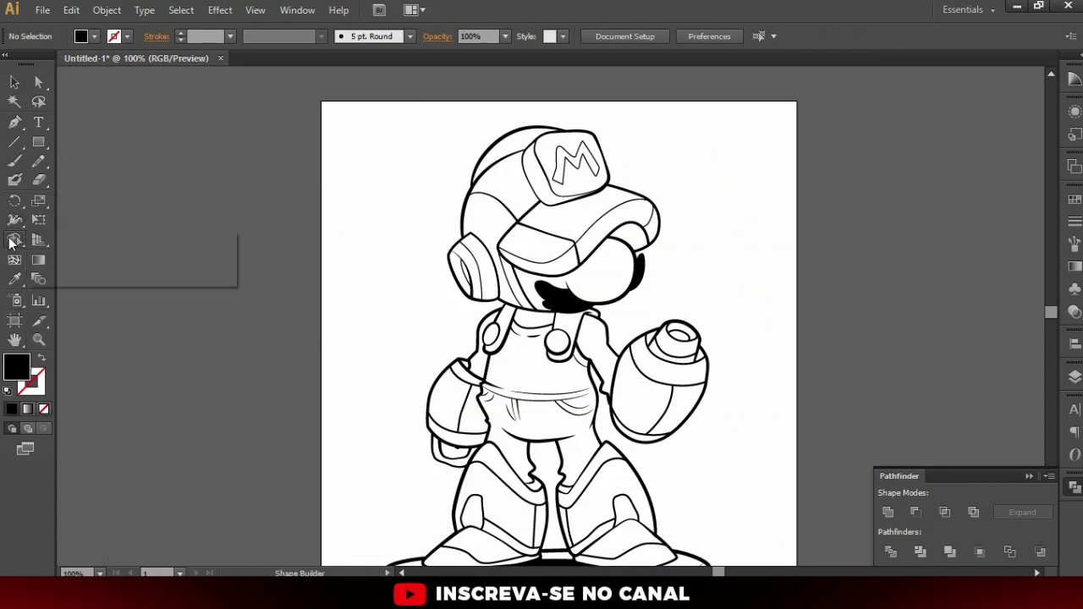
pyautogui.moveTo(14, 239); pyautogui.dragTo(91, 263)
pyautogui.click(92, 257)
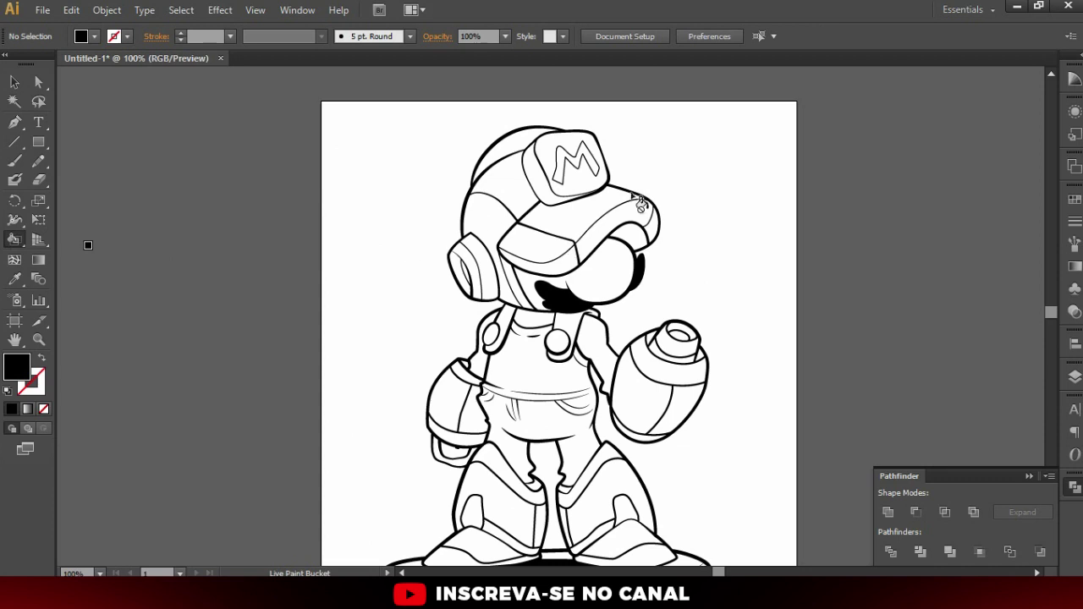
pyautogui.press('v')
pyautogui.moveTo(441, 142); pyautogui.dragTo(463, 162)
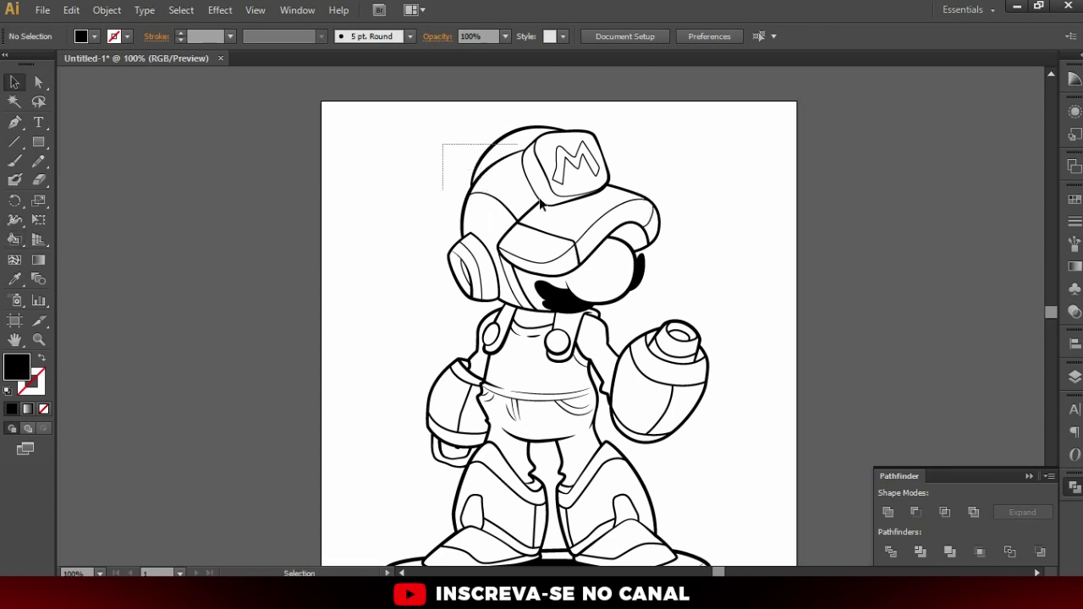
pyautogui.press('v')
pyautogui.click(22, 243)
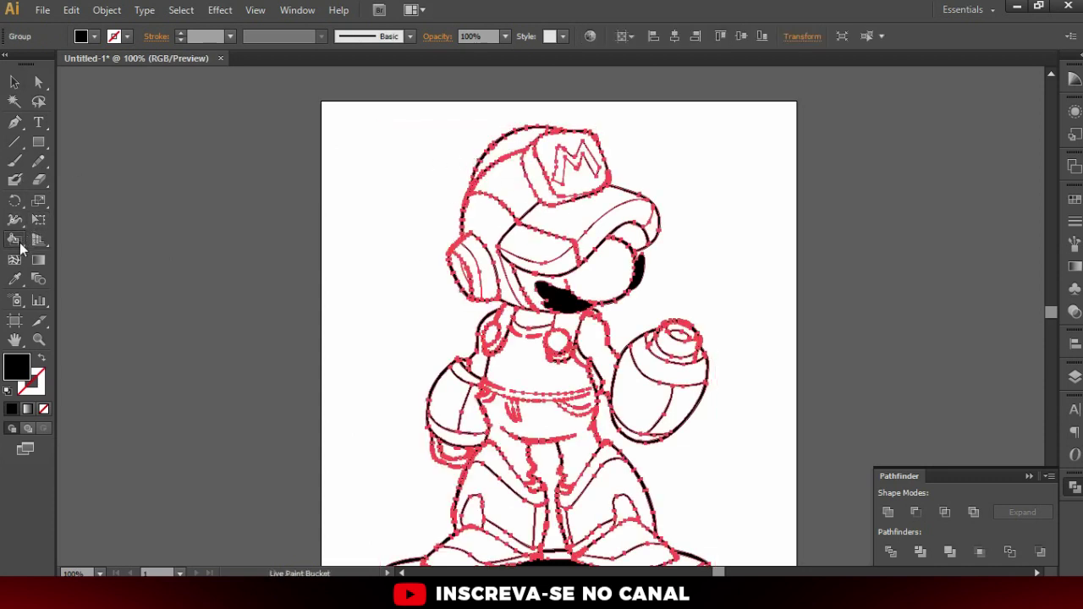
# Fill the cap's visor with the cyan swatch, then deselect
pyautogui.click(1074, 222)
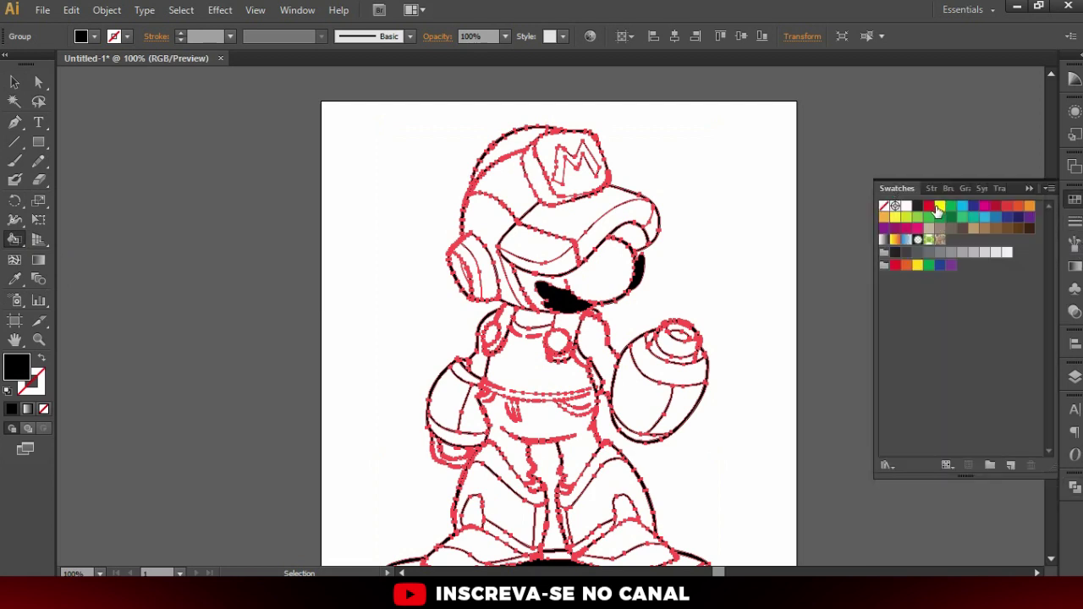
pyautogui.click(962, 206)
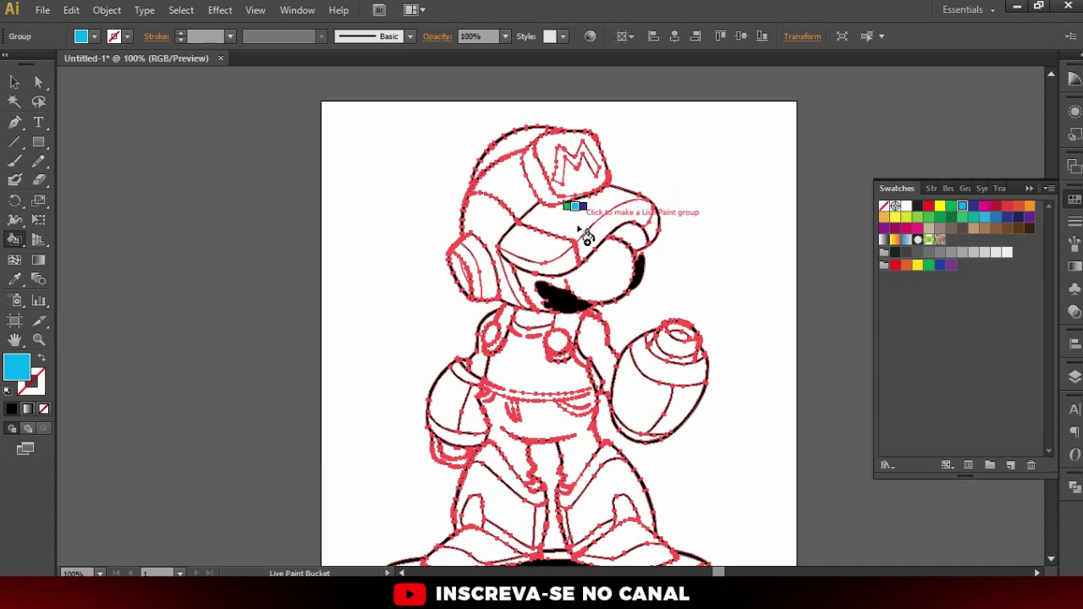
pyautogui.click(579, 229)
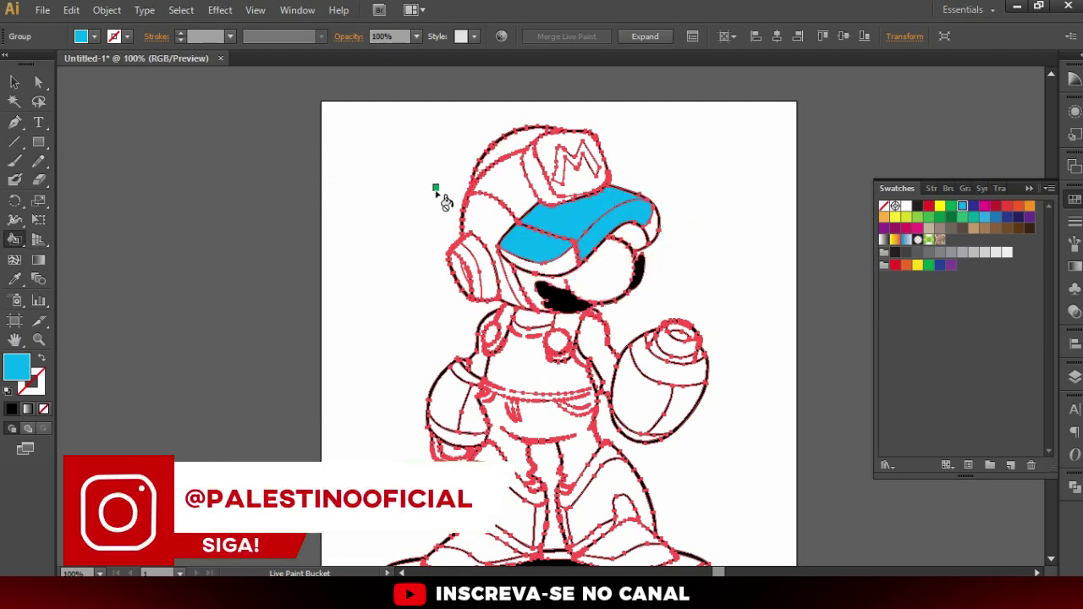
pyautogui.press('v')
pyautogui.click(238, 196)
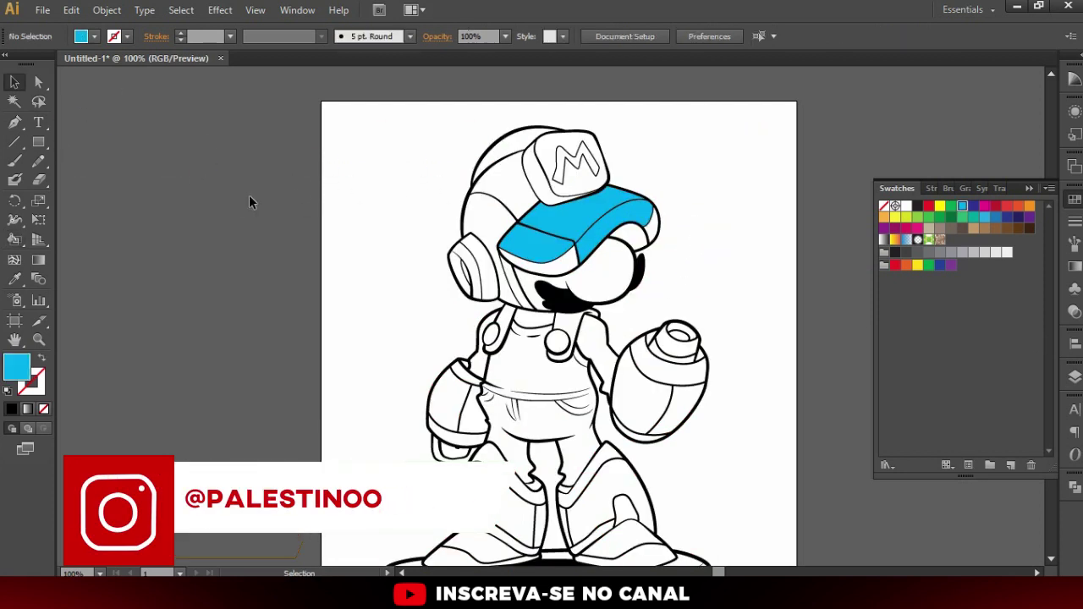
# Show Layer 1 in the Layers panel and select the coloured reference scan
pyautogui.click(1075, 376)
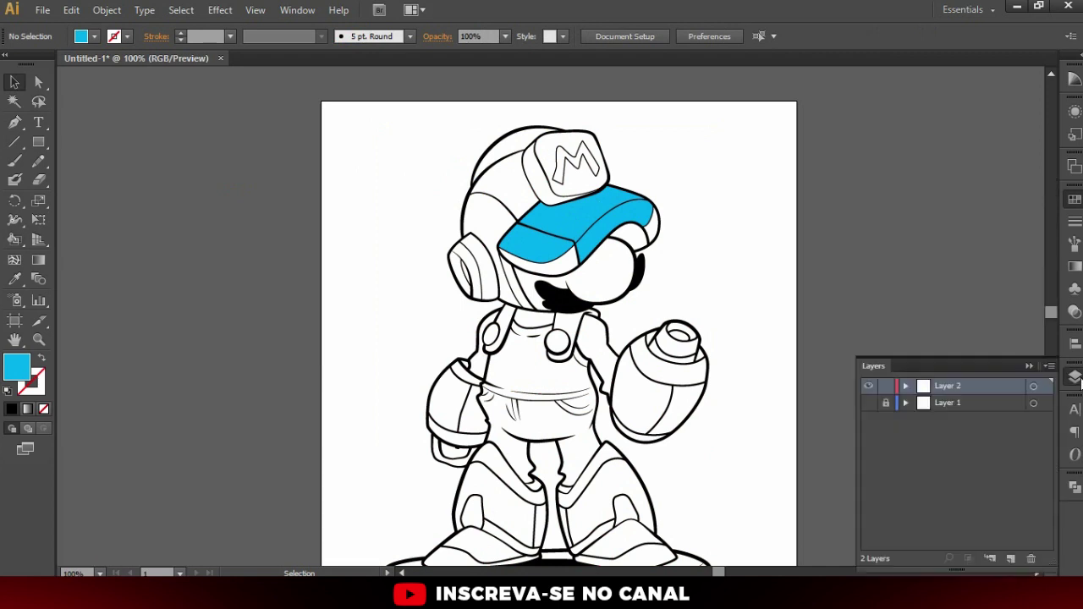
pyautogui.click(869, 403)
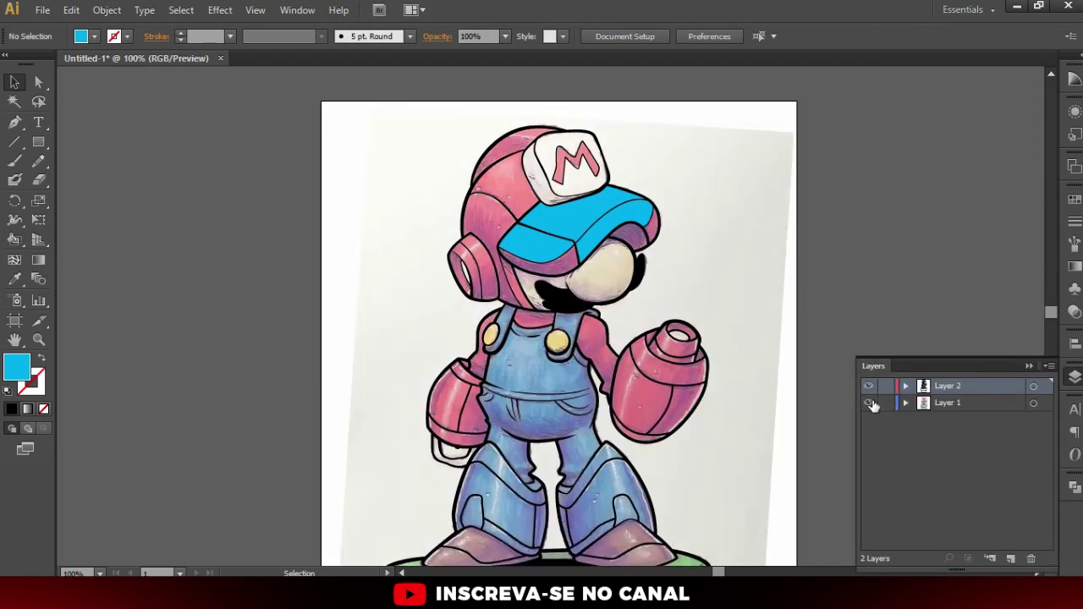
pyautogui.click(727, 282)
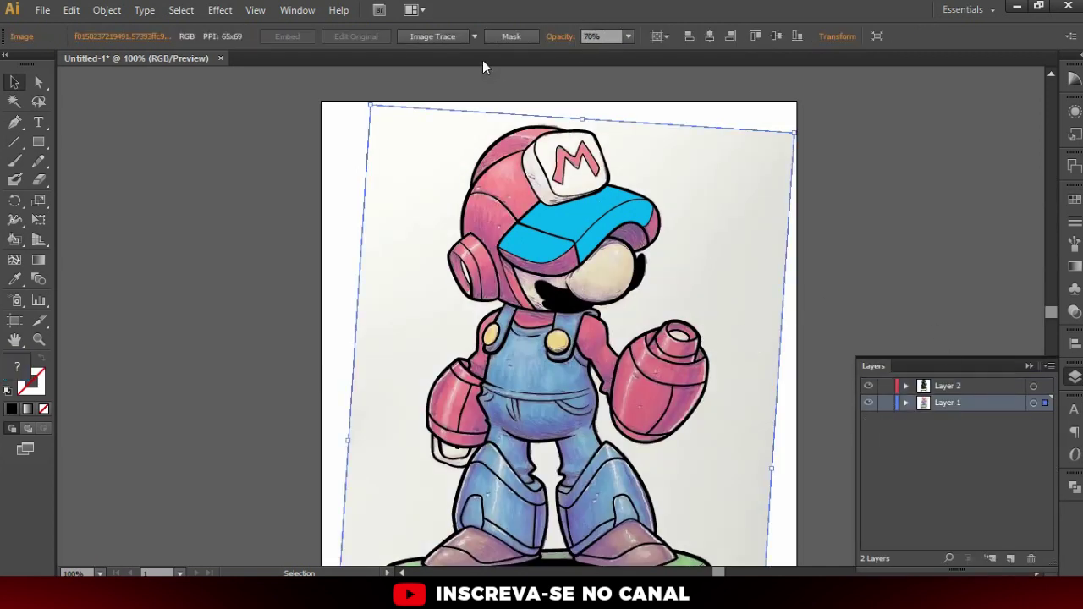
# Set the scan to 100% opacity, move it right of the line art, and lock its layer
pyautogui.click(628, 36)
pyautogui.click(656, 231)
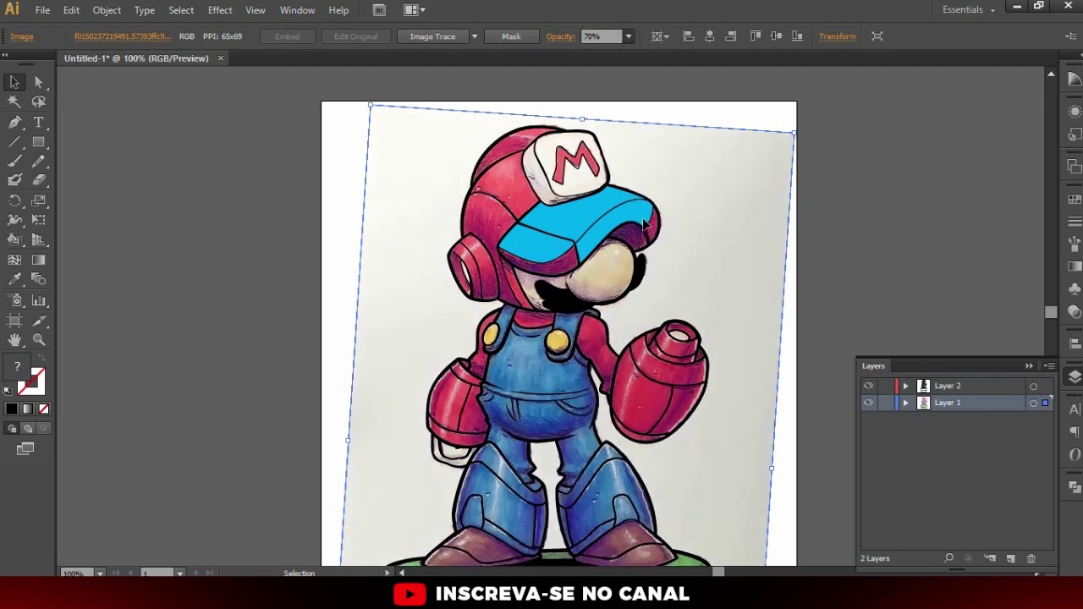
pyautogui.hotkey('ctrl', '-')
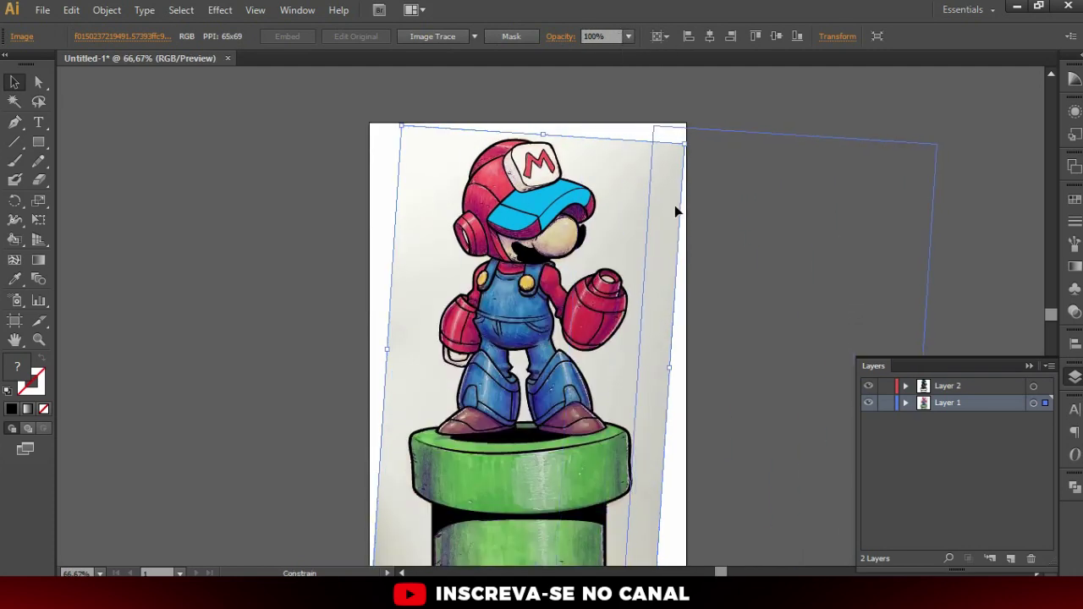
pyautogui.moveTo(683, 212); pyautogui.dragTo(900, 404)
pyautogui.click(886, 403)
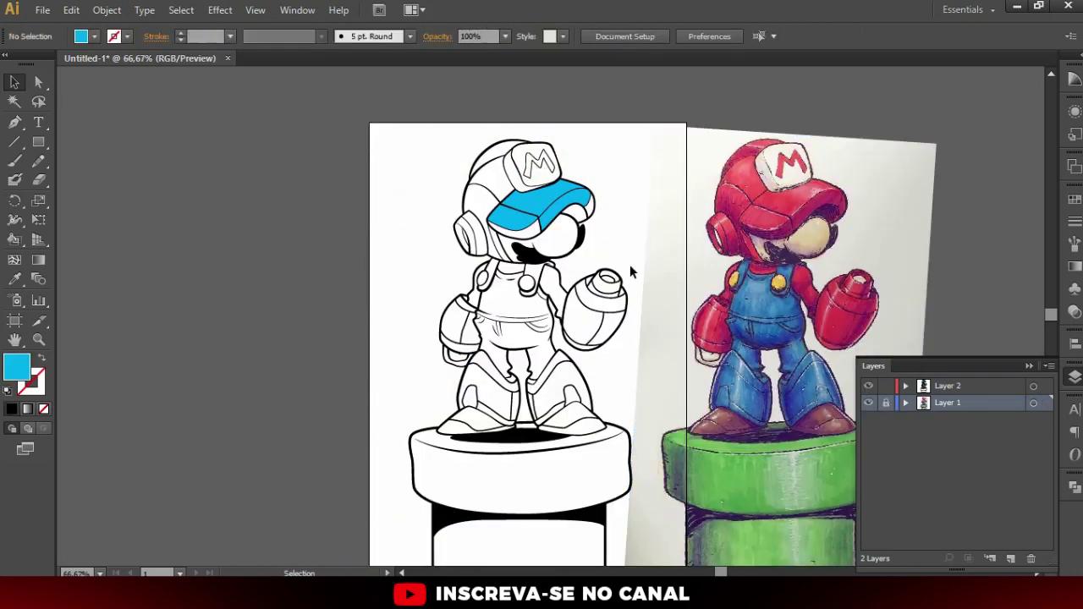
# Widen the artboard to 360.73 mm to hold both the line art and scan
pyautogui.click(12, 324)
pyautogui.moveTo(650, 359)
pyautogui.mouseDown()
pyautogui.moveTo(452, 300)
pyautogui.moveTo(734, 292)
pyautogui.mouseUp()
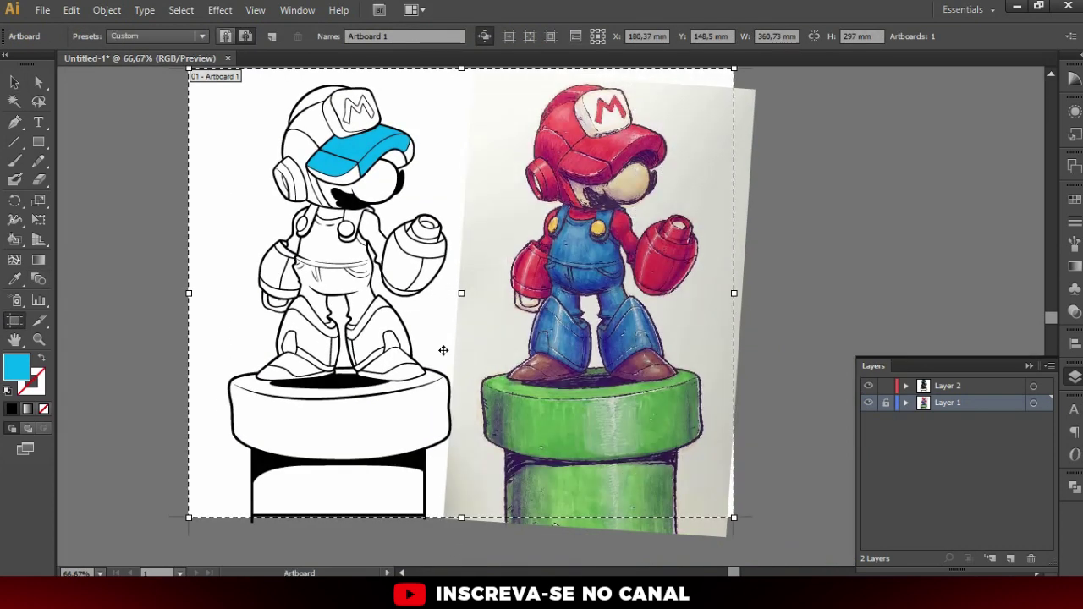
pyautogui.press('v')
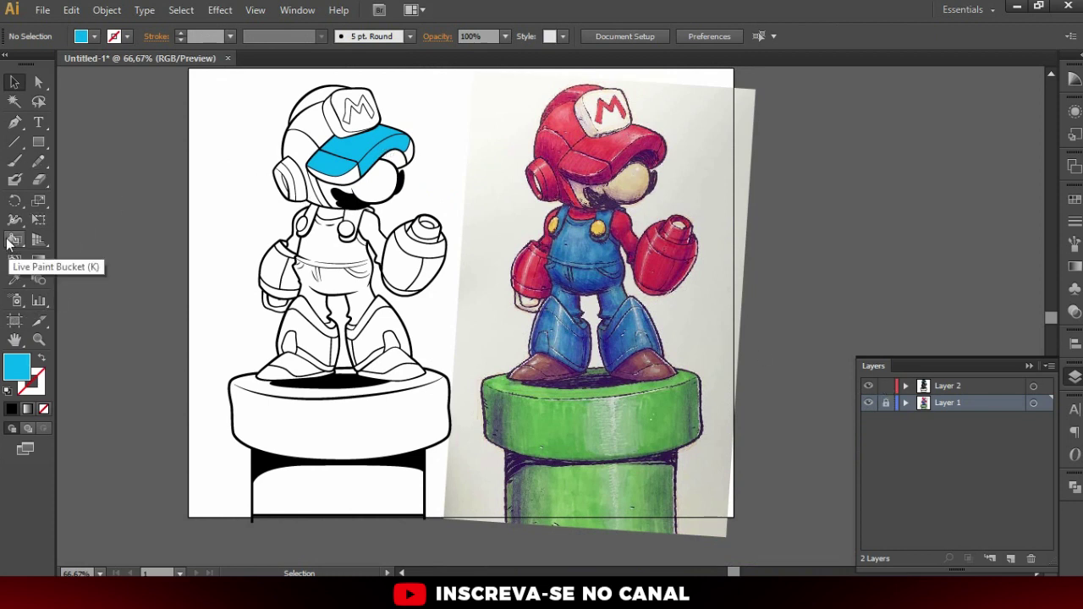
pyautogui.scroll(-1, 335, 286)
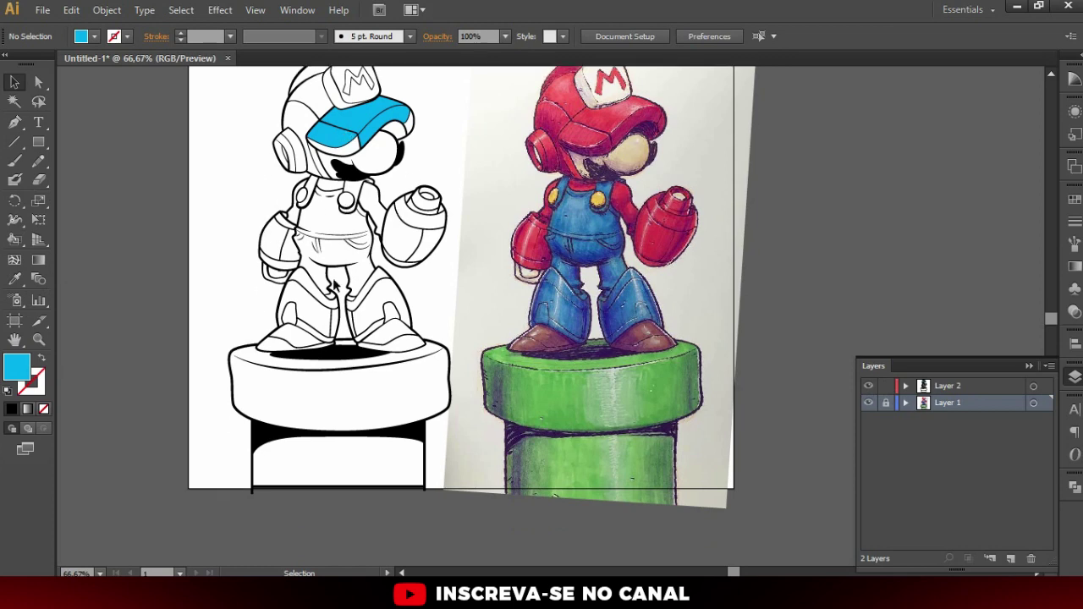
pyautogui.scroll(3, 297, 489)
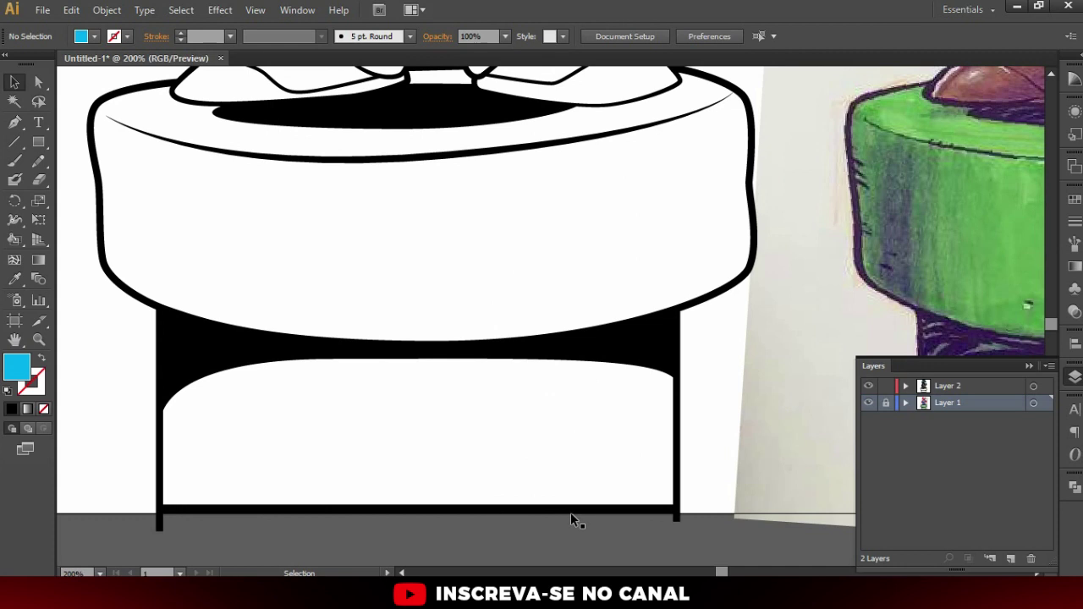
pyautogui.scroll(-2, 431, 444)
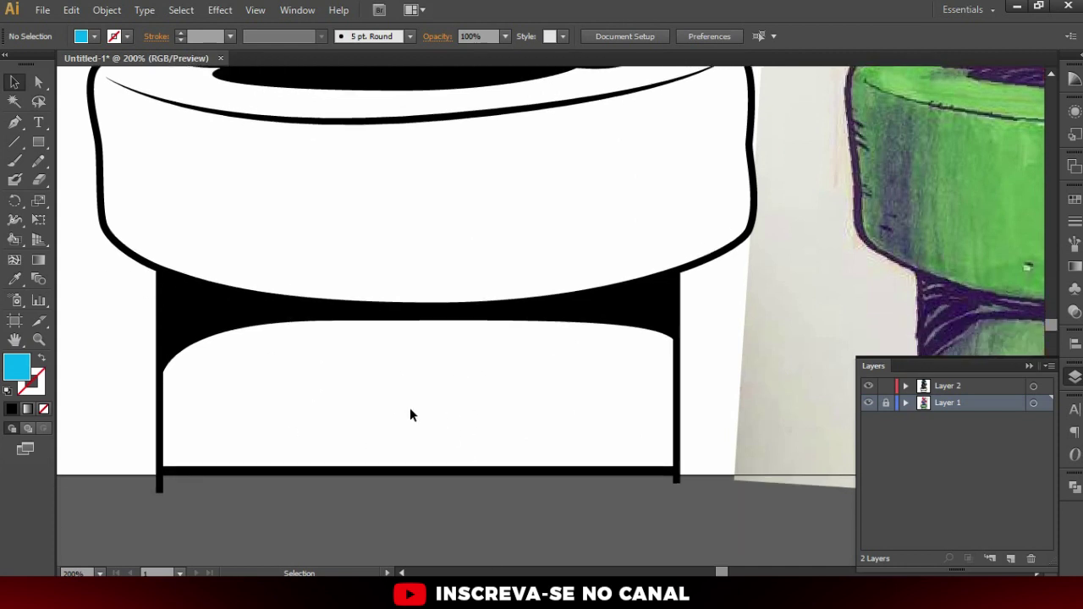
pyautogui.press('a')
pyautogui.click(321, 472)
pyautogui.click(326, 491)
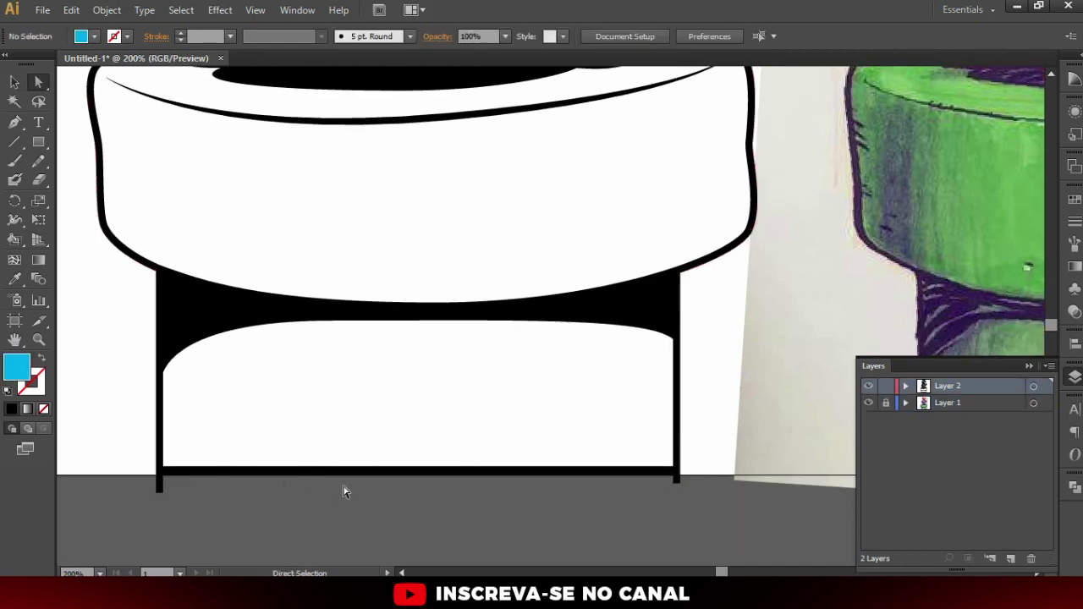
pyautogui.scroll(-2, 539, 452)
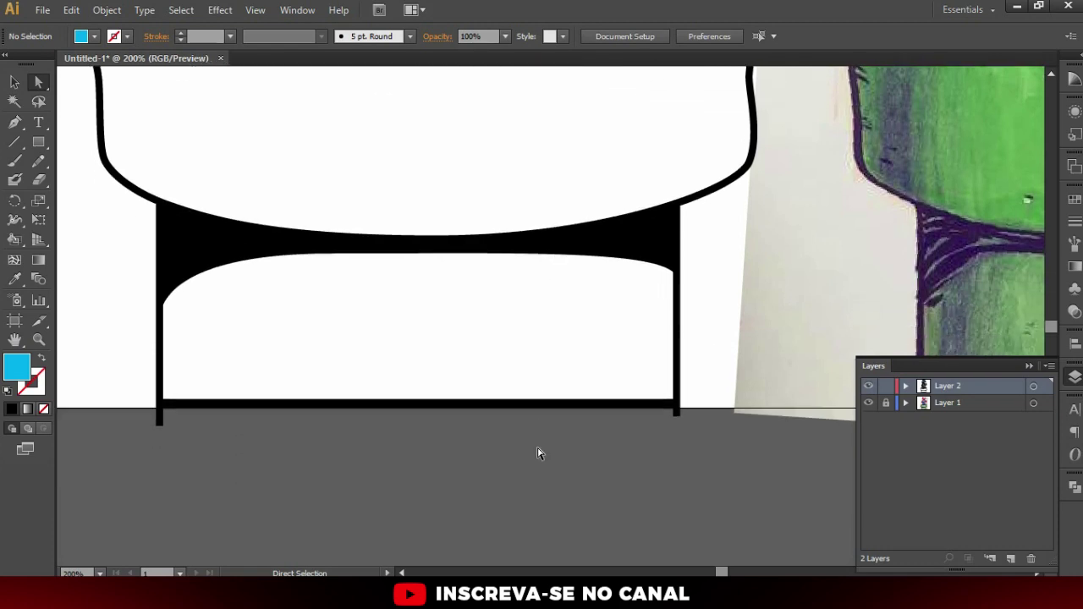
pyautogui.scroll(-2, 539, 428)
pyautogui.scroll(-3, 520, 316)
pyautogui.moveTo(519, 316); pyautogui.dragTo(505, 503)
pyautogui.hotkey('ctrl', '1')
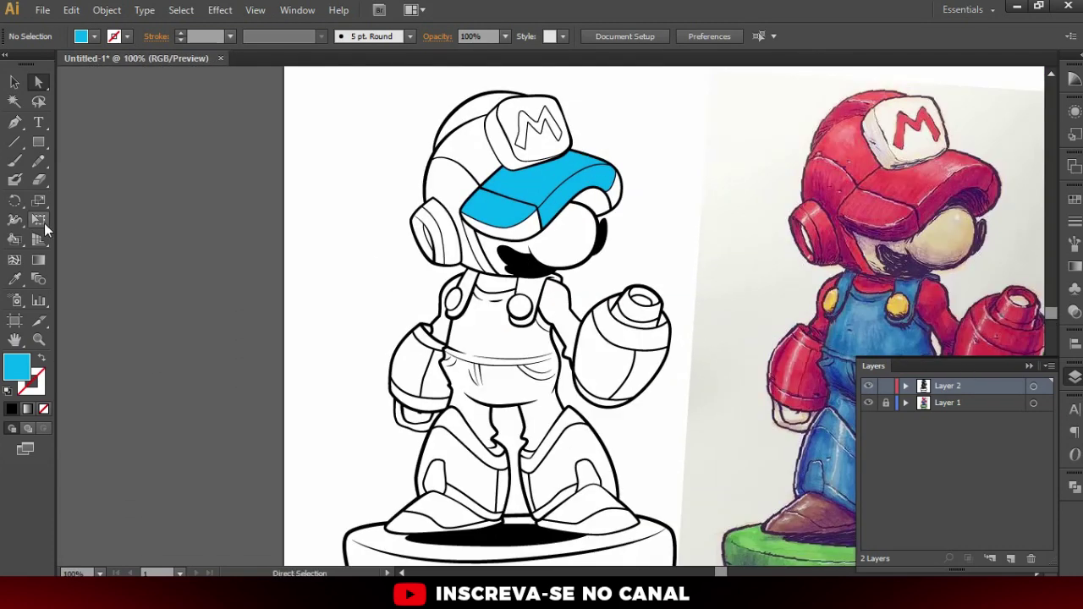
# Live Paint the cap top, the cyan visor and the helmet regions red
pyautogui.moveTo(15, 239); pyautogui.dragTo(47, 240)
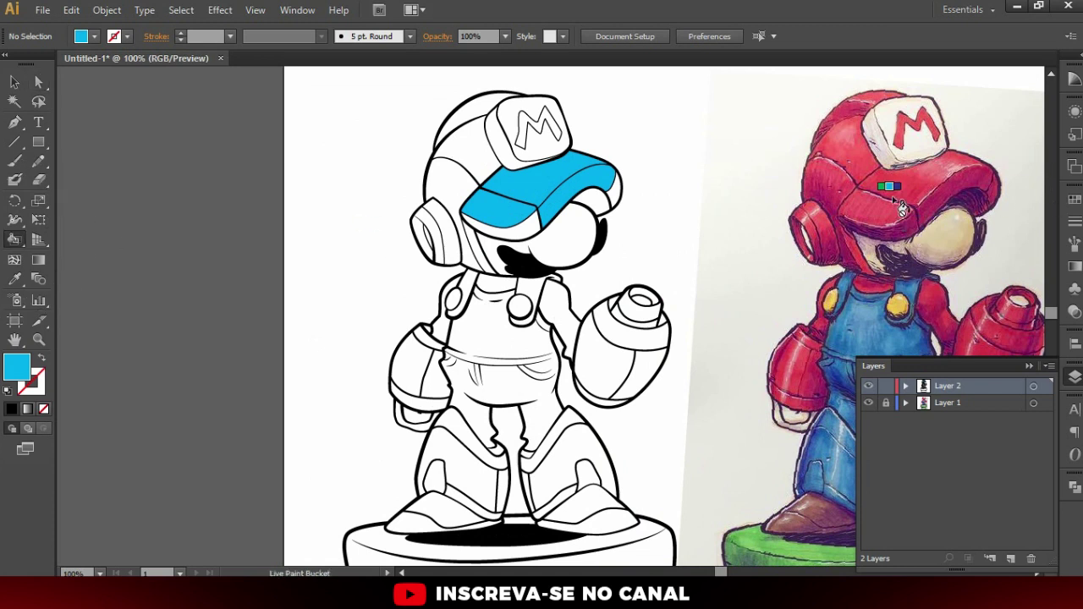
pyautogui.click(1075, 199)
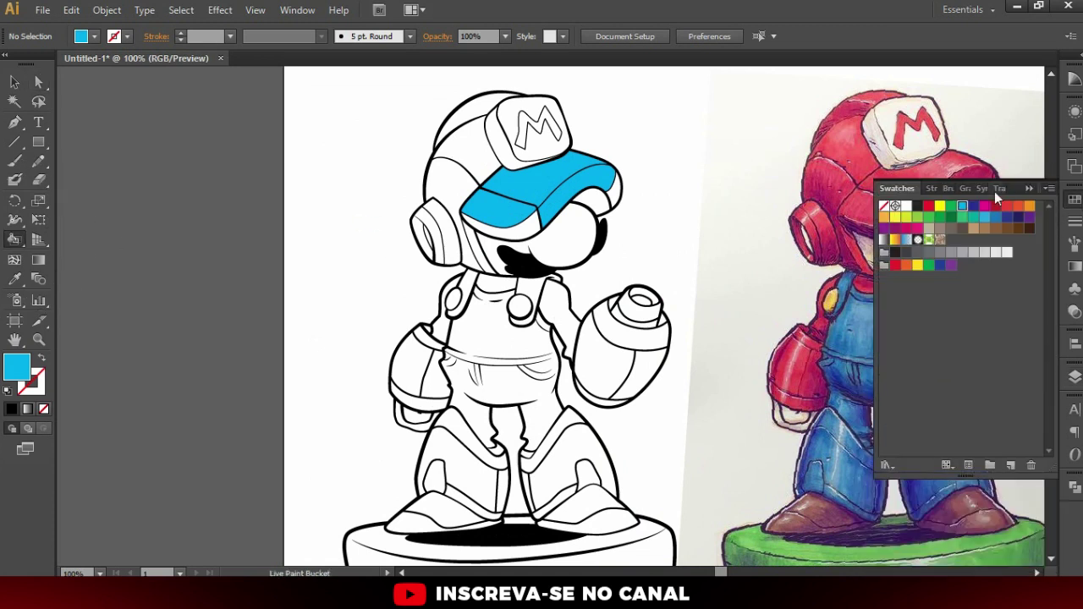
pyautogui.click(930, 207)
pyautogui.click(548, 186)
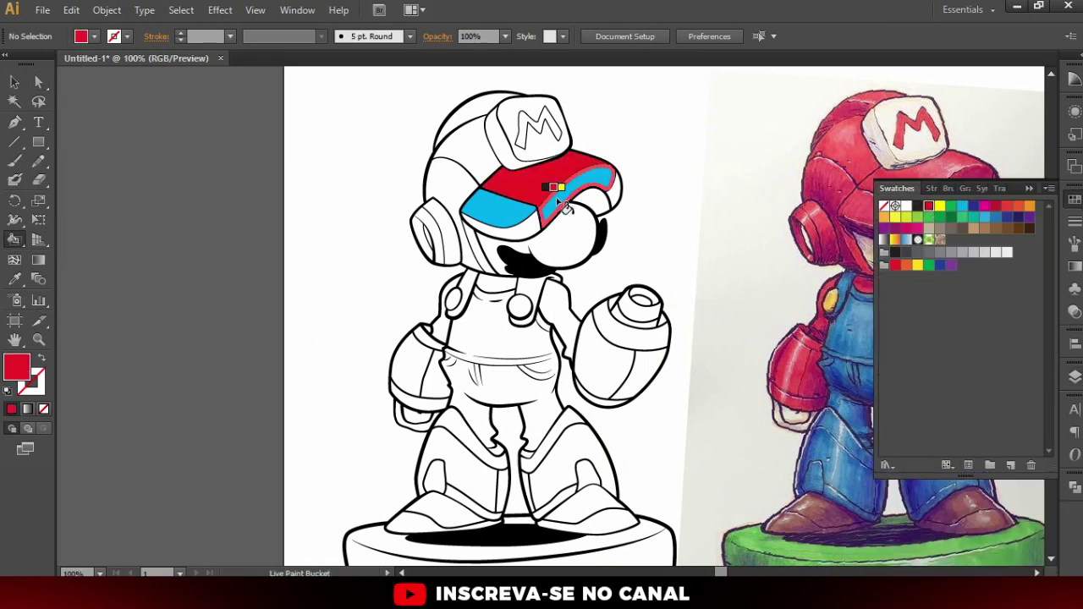
pyautogui.click(518, 216)
pyautogui.click(461, 196)
pyautogui.click(490, 151)
pyautogui.click(486, 123)
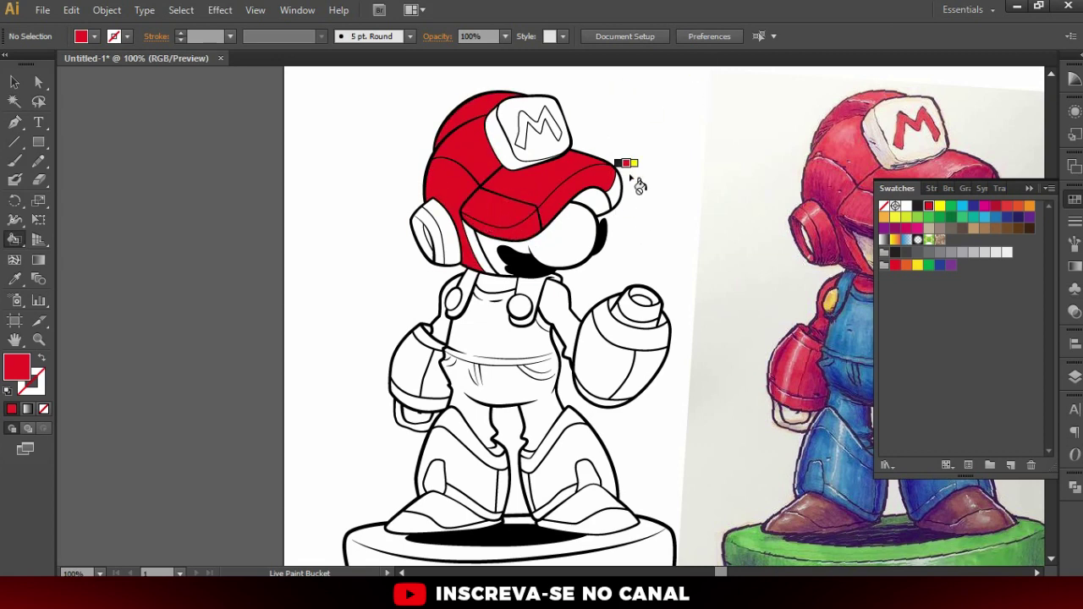
# Fill the upper brim panel with a darker red, then deselect and zoom out
pyautogui.scroll(2, 639, 186)
pyautogui.press('v')
pyautogui.click(591, 271)
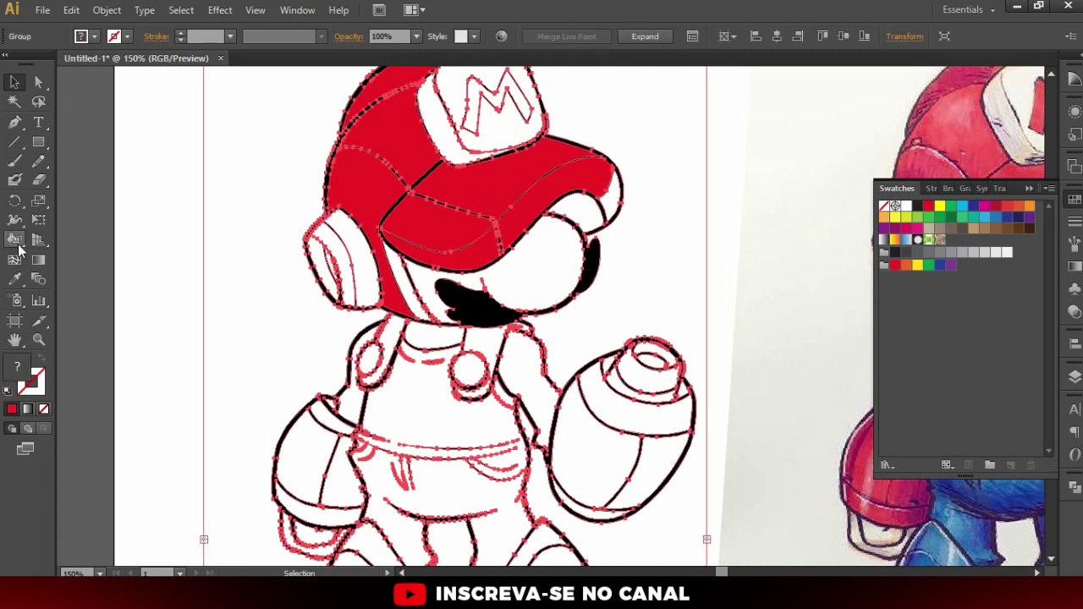
pyautogui.click(16, 242)
pyautogui.click(994, 207)
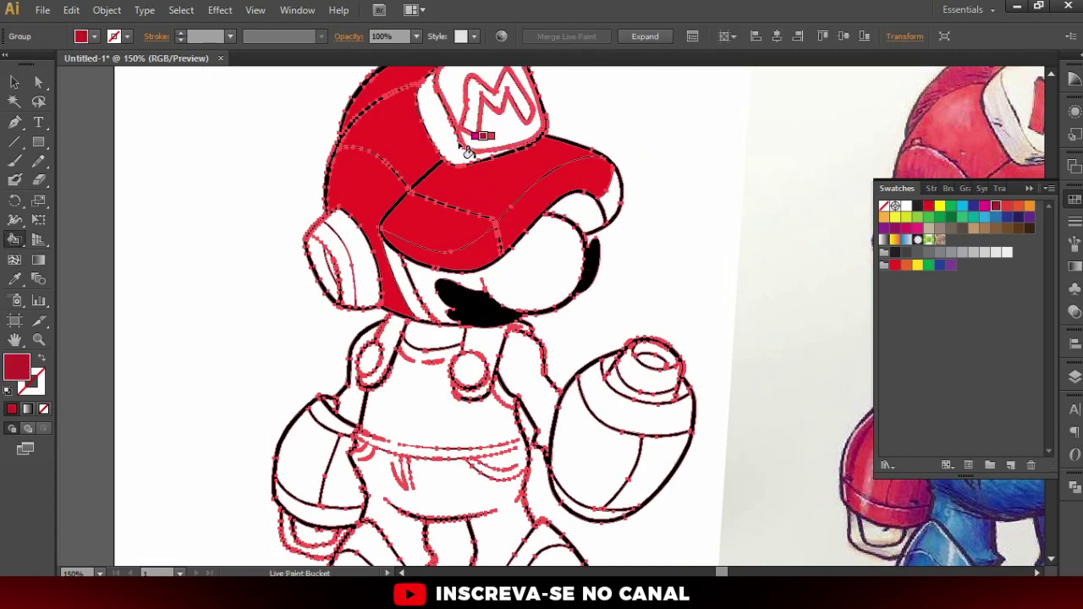
pyautogui.click(484, 178)
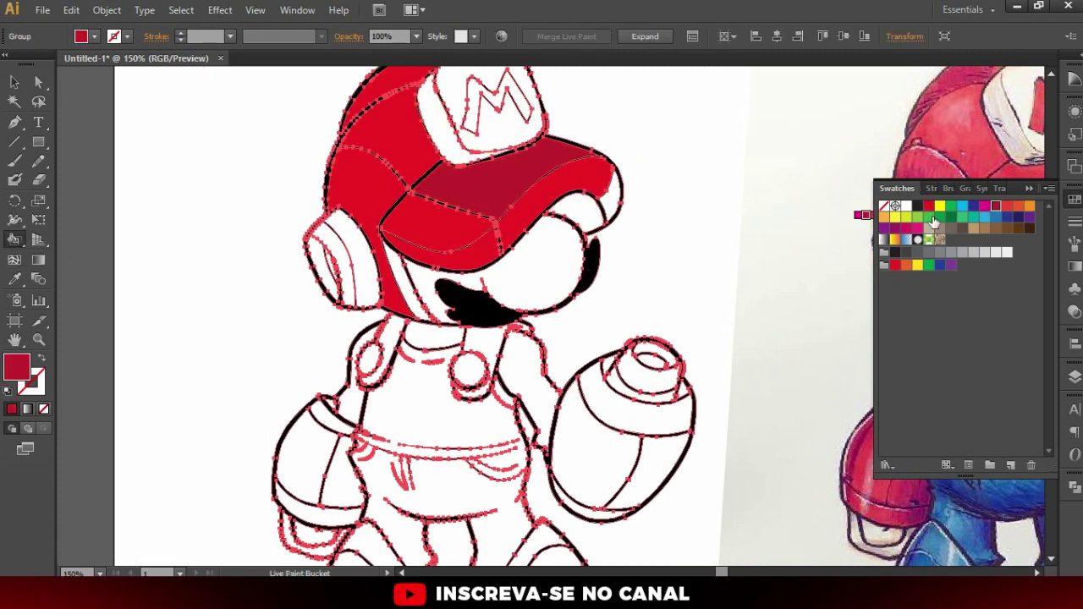
pyautogui.press('v')
pyautogui.click(192, 136)
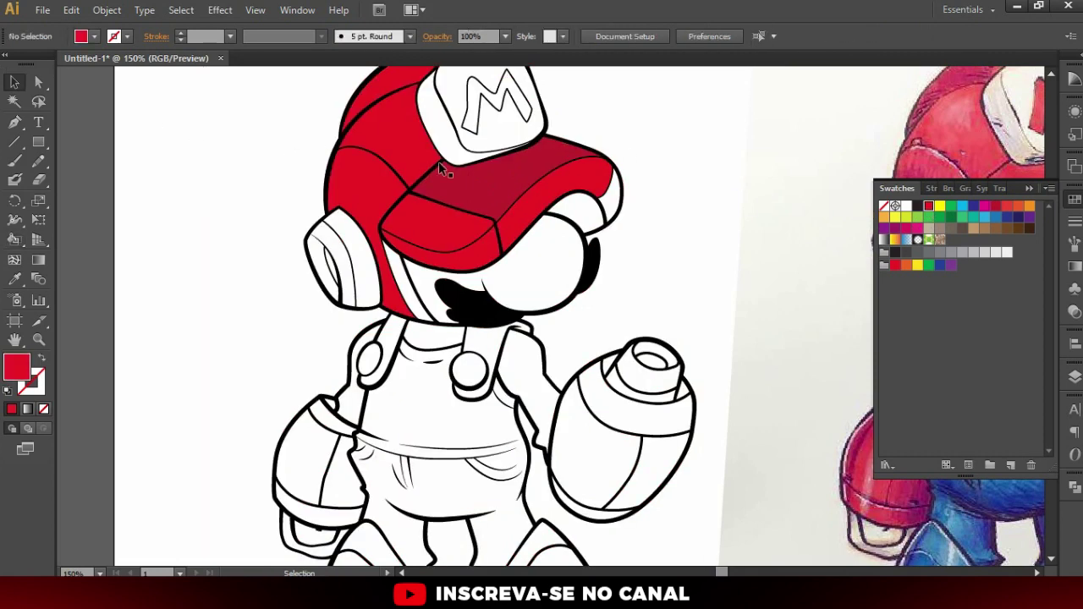
pyautogui.hotkey('ctrl', '-')
pyautogui.hotkey('ctrl', '-')
pyautogui.click(14, 239)
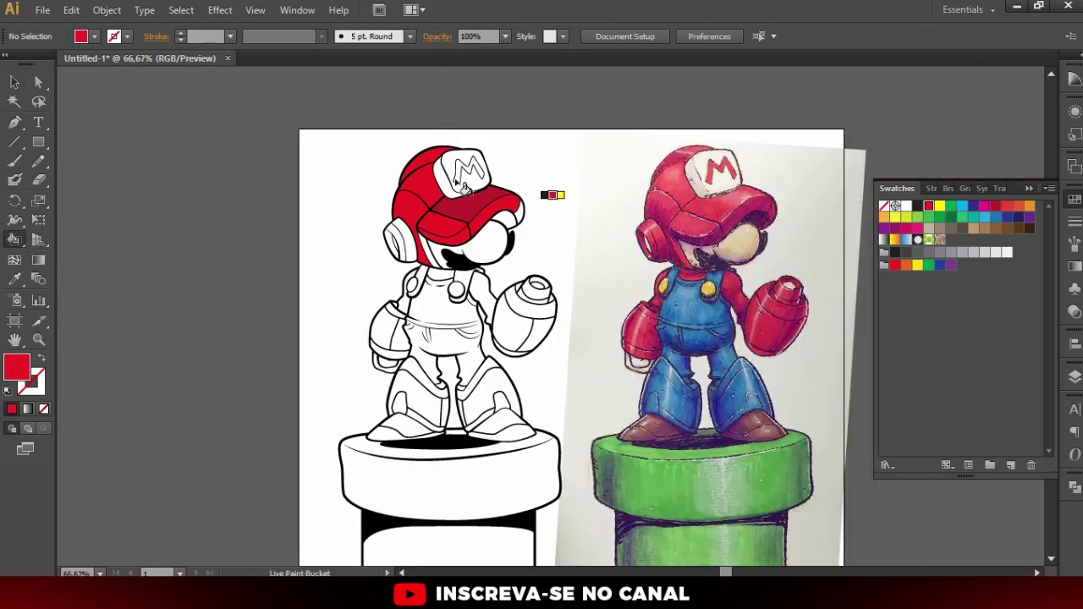
# Scroll the view up and down around Mario's figure
pyautogui.scroll(1, 517, 212)
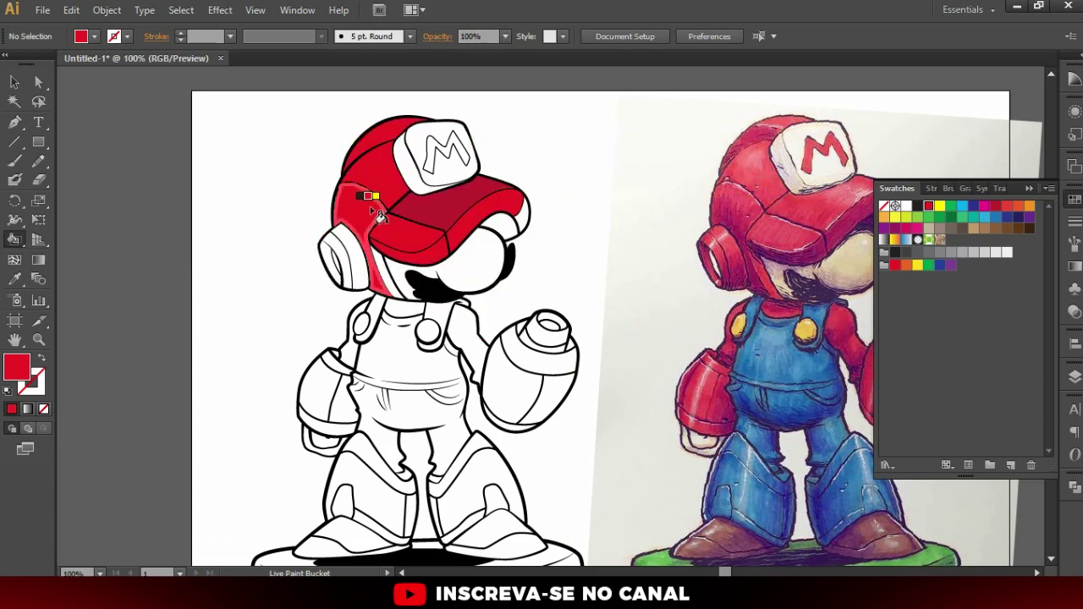
pyautogui.scroll(-1, 451, 240)
pyautogui.scroll(2, 520, 188)
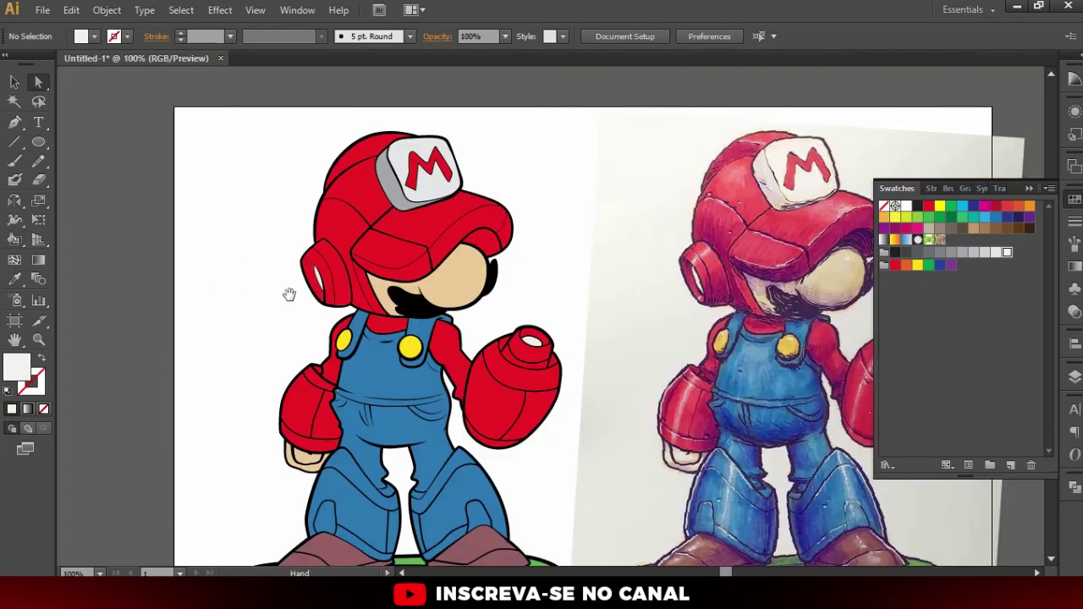
pyautogui.moveTo(285, 292); pyautogui.dragTo(254, 254)
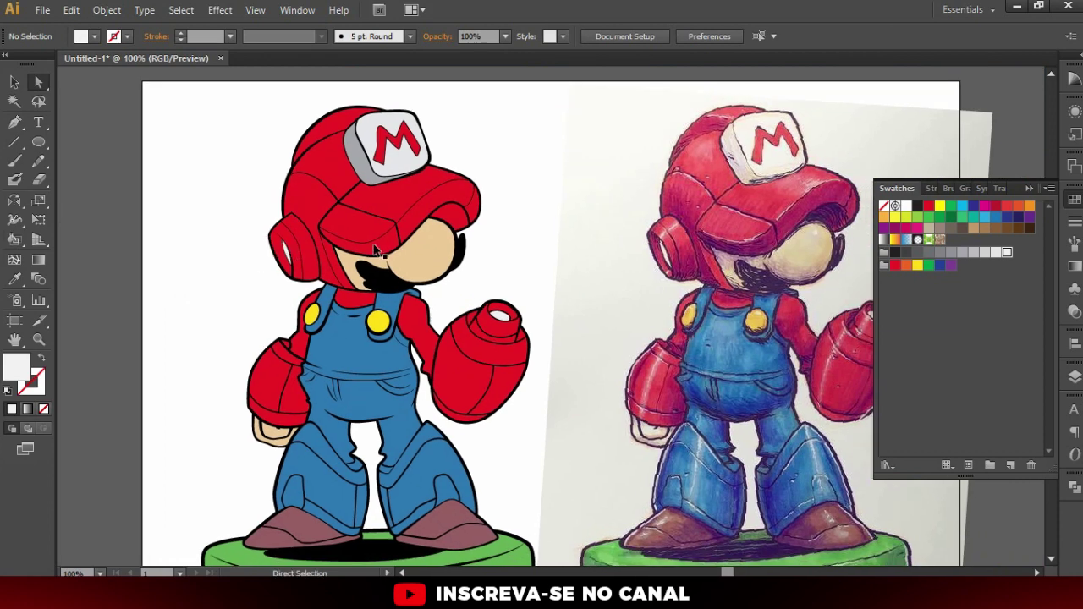
pyautogui.scroll(-1, 377, 250)
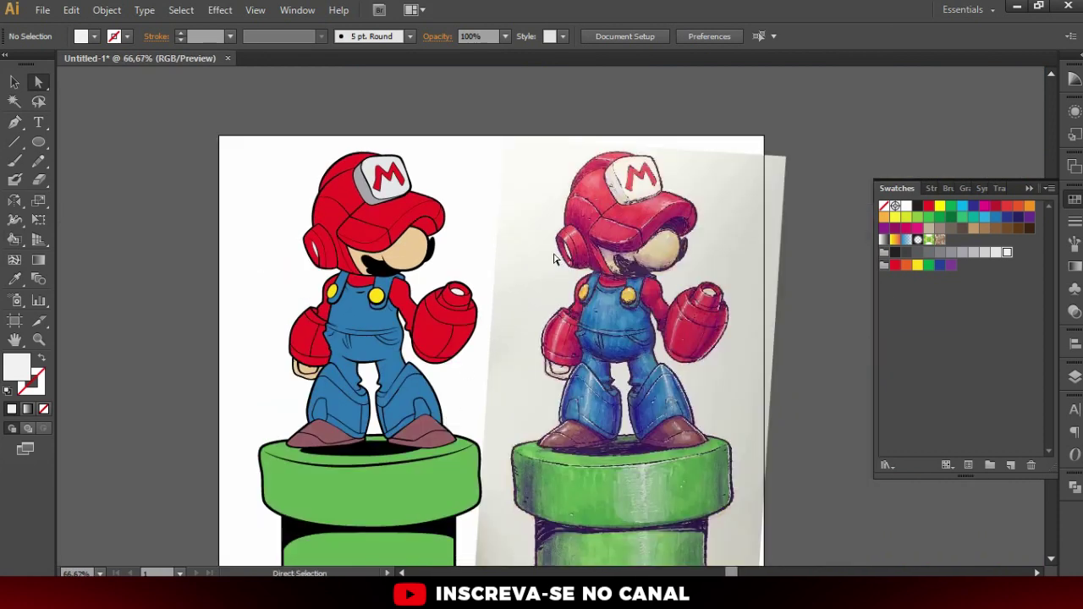
pyautogui.scroll(1, 520, 218)
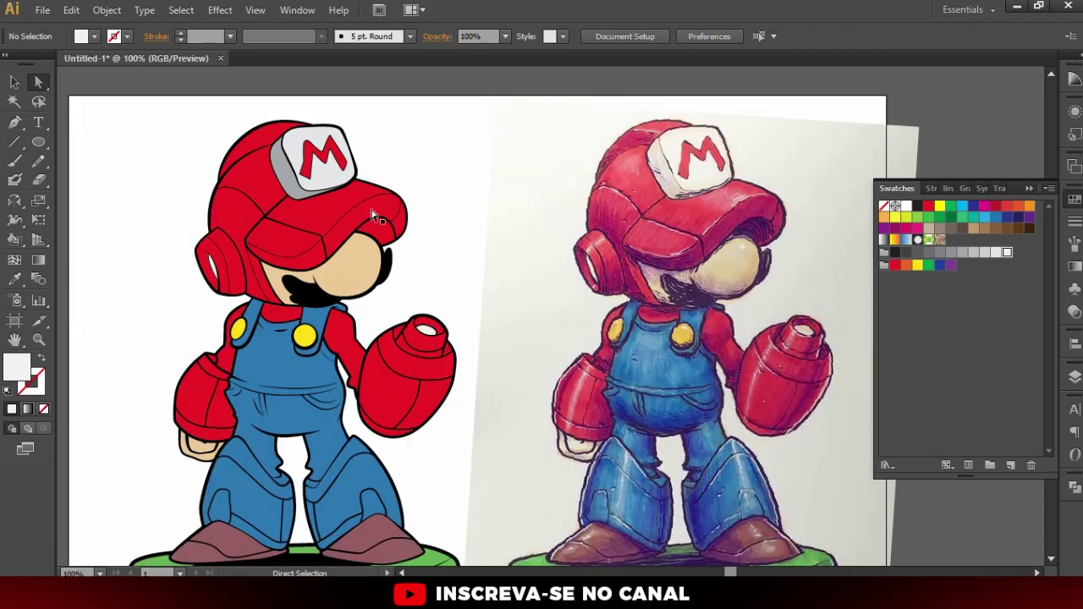
pyautogui.click(364, 201)
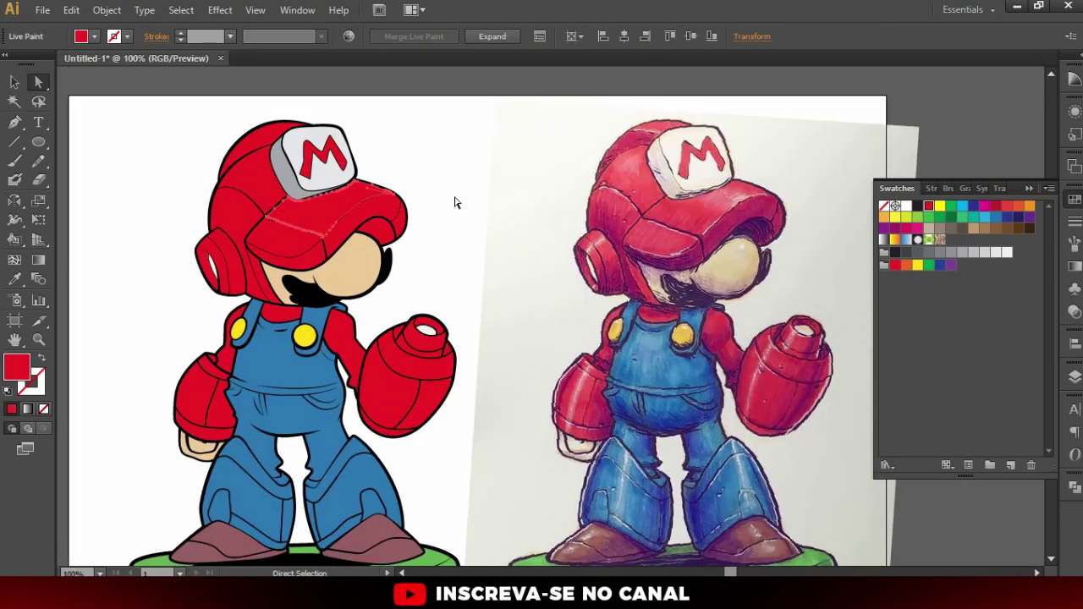
pyautogui.click(454, 203)
pyautogui.scroll(1, 143, 200)
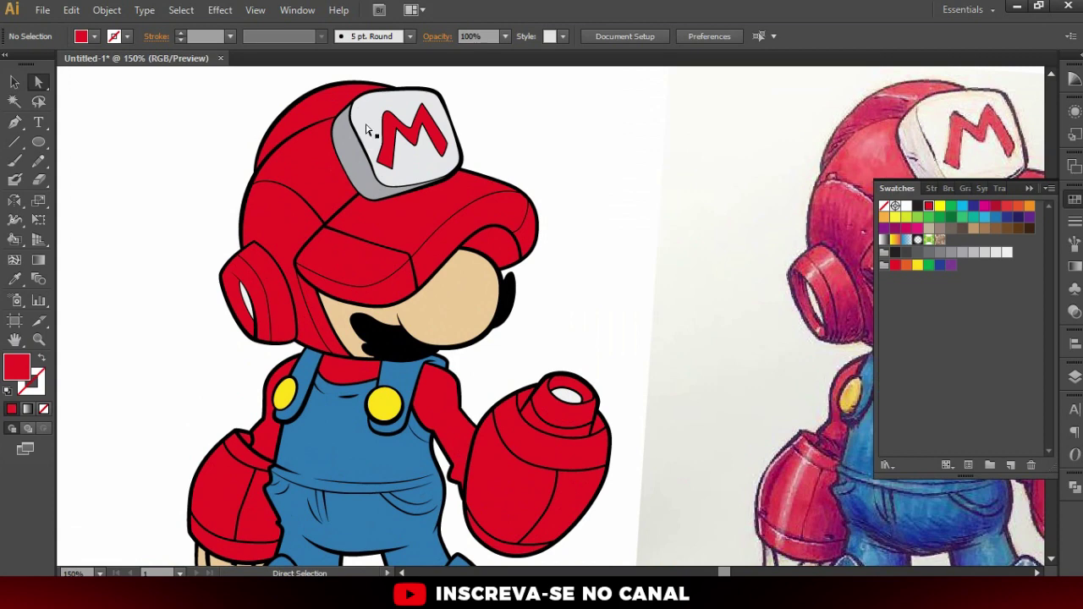
pyautogui.scroll(2, 339, 103)
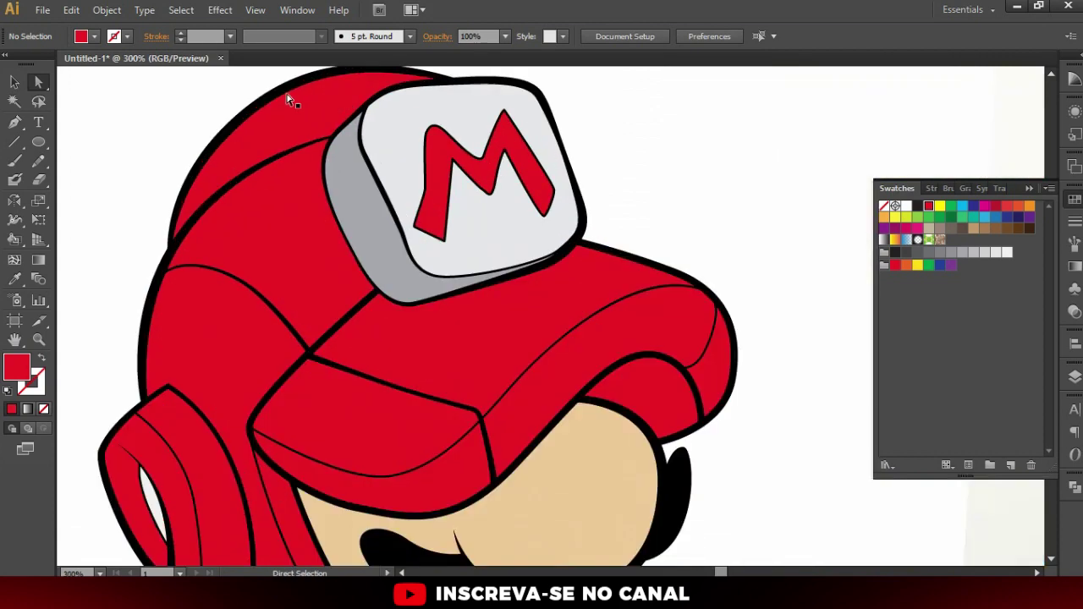
pyautogui.scroll(-3, 462, 126)
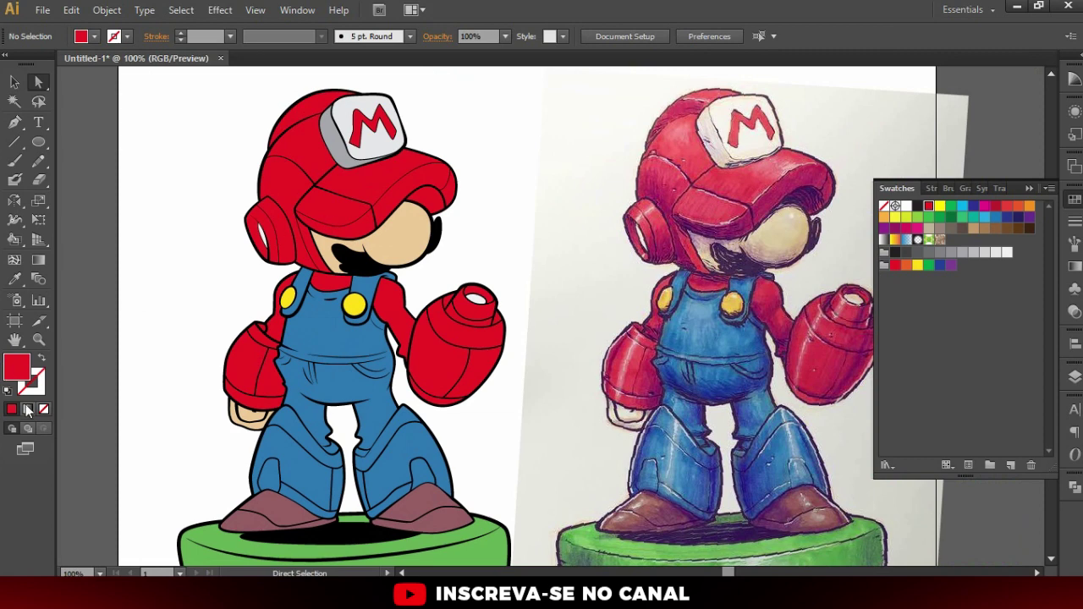
# Set the fill to dark red A5141F and Live Paint the underside of the cap brim
pyautogui.doubleClick(21, 376)
pyautogui.moveTo(152, 121); pyautogui.dragTo(185, 112)
pyautogui.click(392, 55)
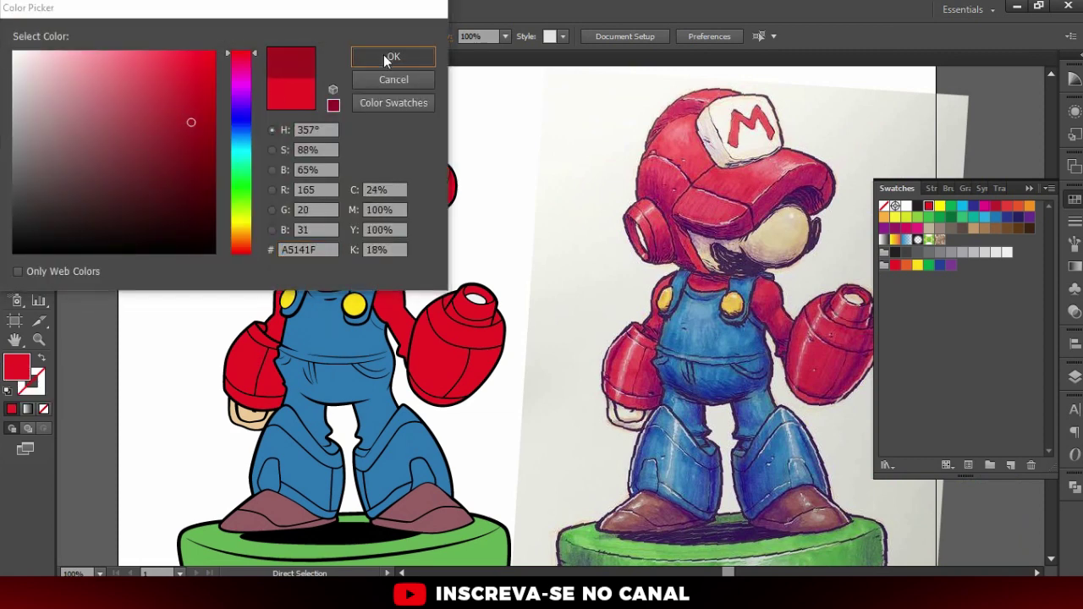
pyautogui.press('k')
pyautogui.hscroll(-1, 431, 169)
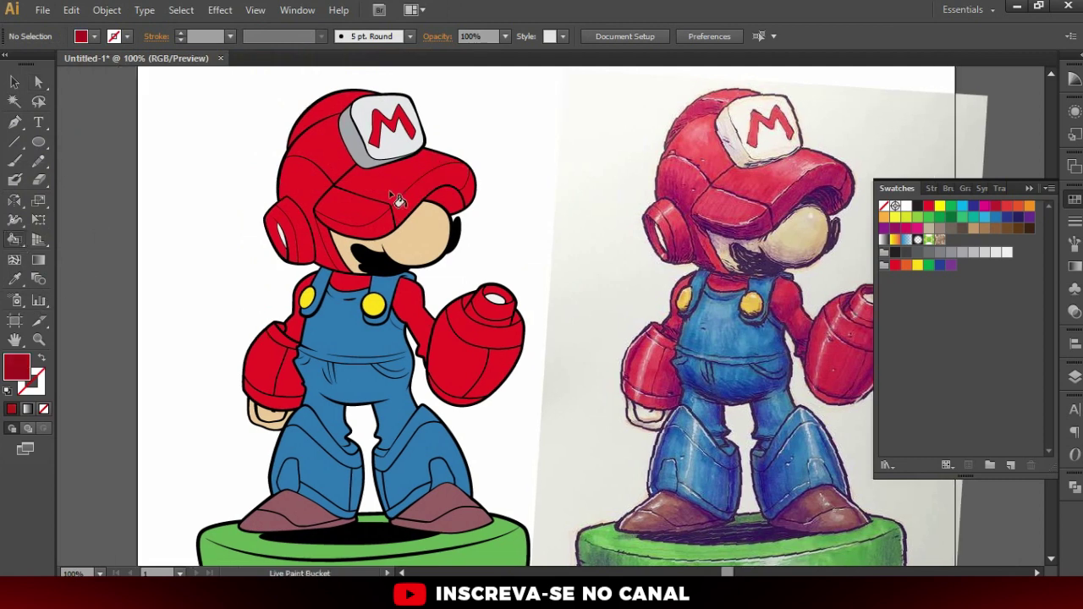
pyautogui.scroll(2, 452, 184)
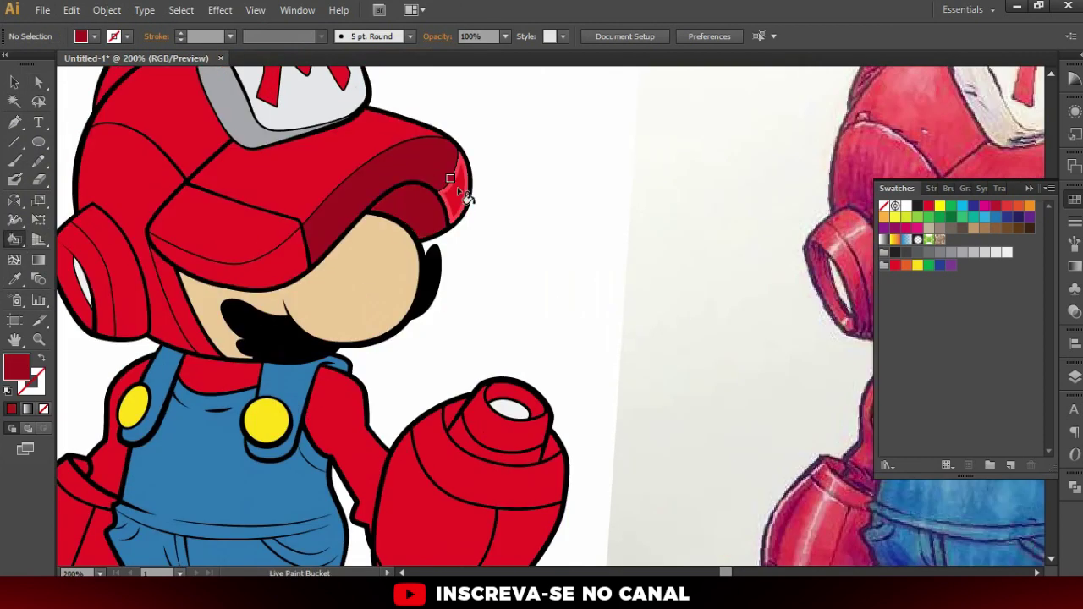
pyautogui.click(298, 254)
pyautogui.scroll(-2, 298, 254)
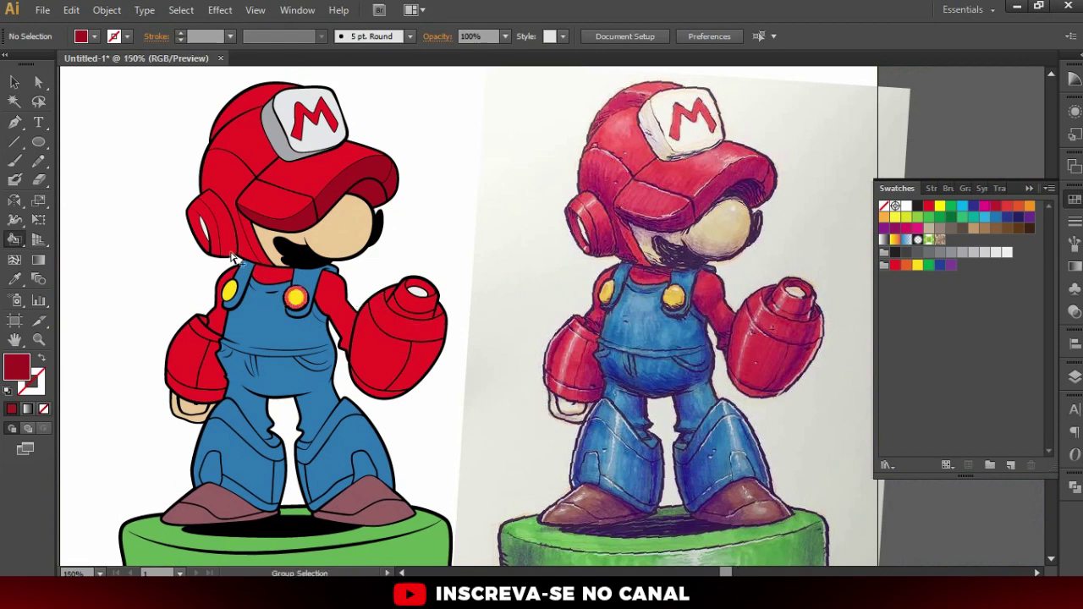
pyautogui.scroll(1, 233, 258)
pyautogui.scroll(-3, 136, 156)
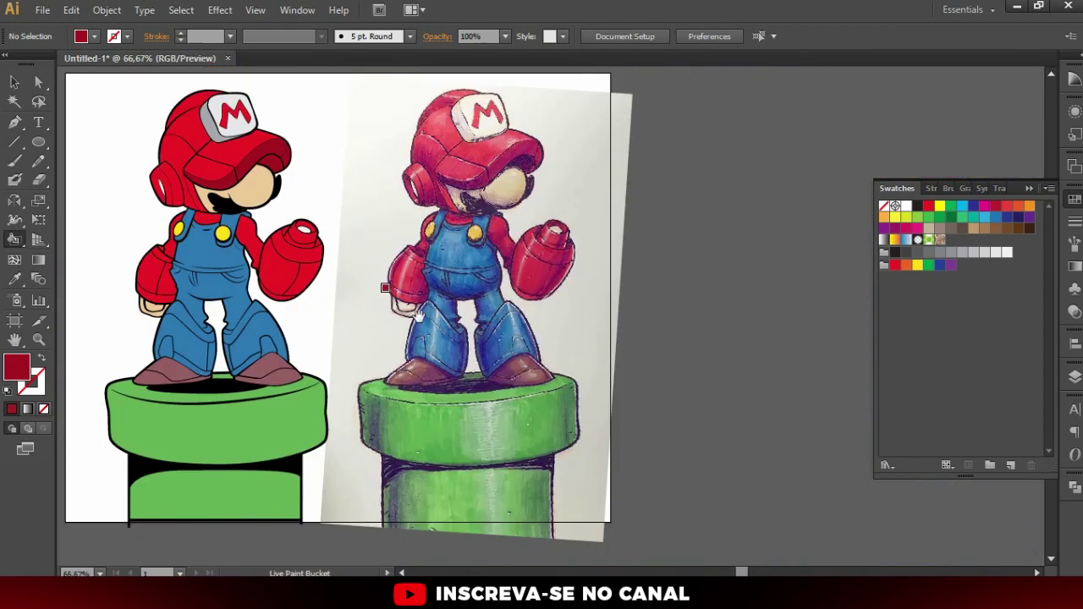
pyautogui.scroll(2, 247, 255)
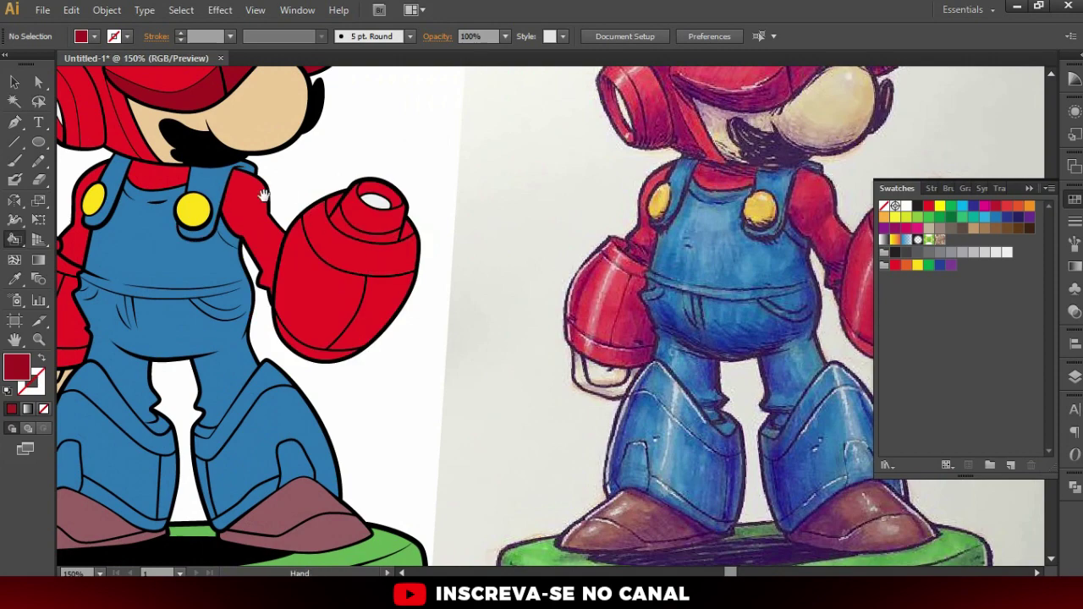
pyautogui.moveTo(253, 266)
pyautogui.mouseDown()
pyautogui.moveTo(337, 163)
pyautogui.moveTo(301, 250)
pyautogui.mouseUp()
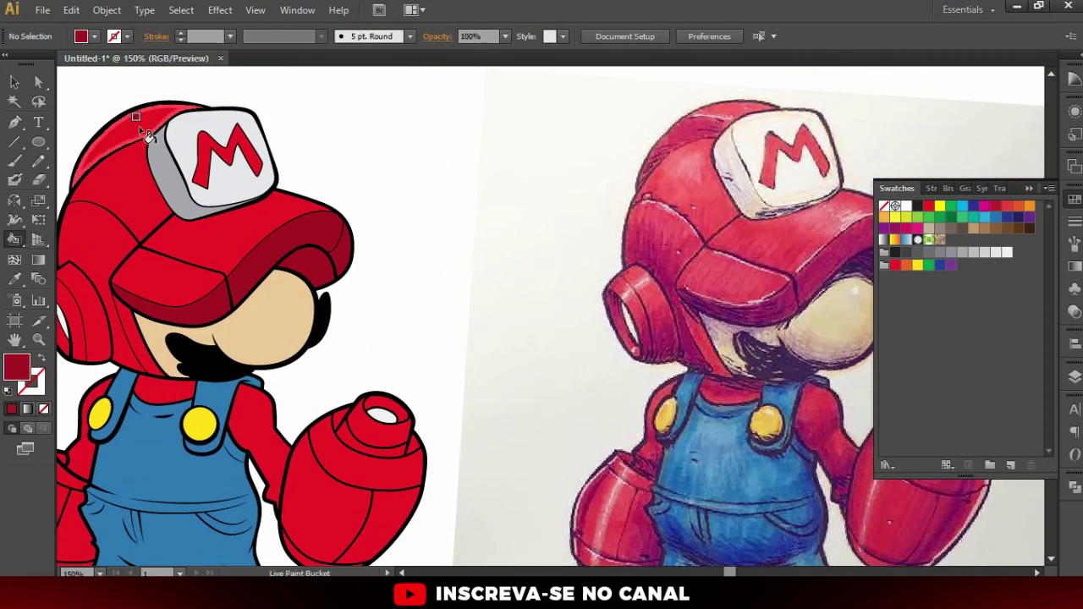
pyautogui.scroll(-2, 270, 279)
pyautogui.scroll(-1, 254, 269)
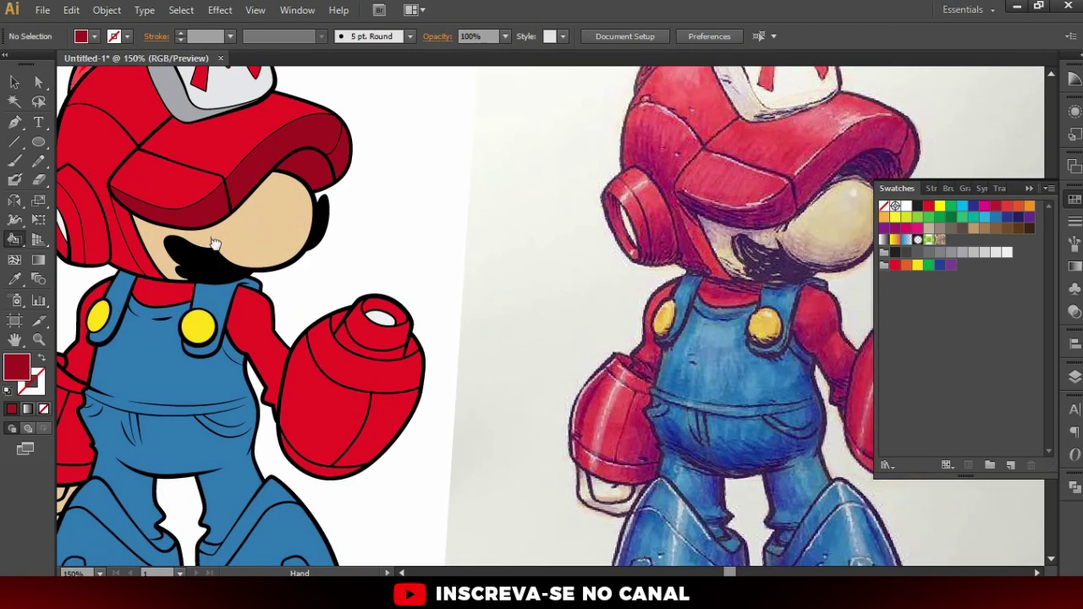
pyautogui.moveTo(215, 245); pyautogui.dragTo(286, 216)
pyautogui.press('a')
pyautogui.click(196, 200)
pyautogui.hotkey('ctrl', '=')
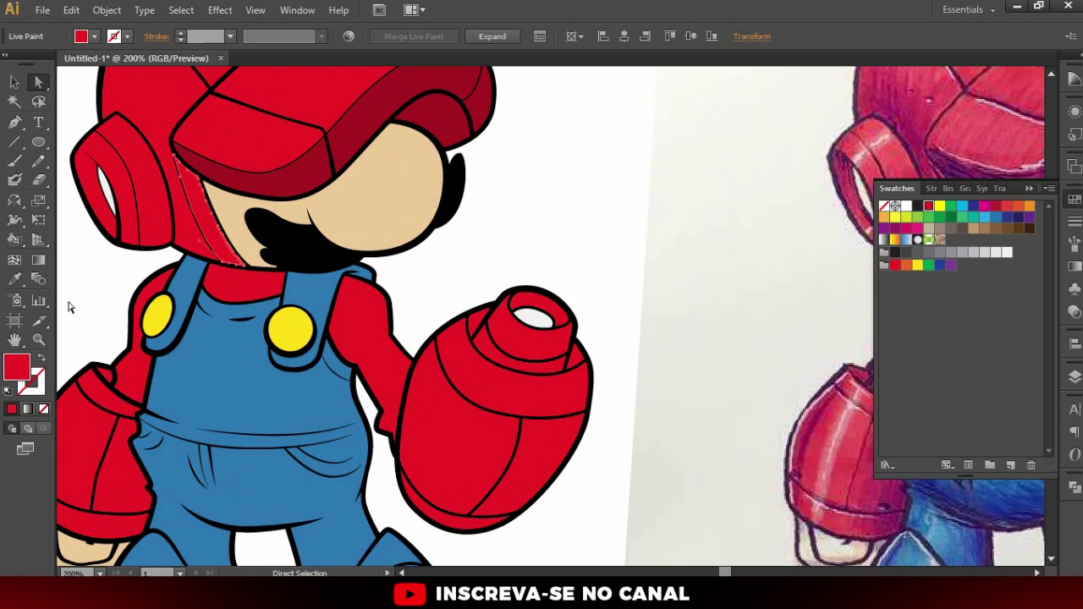
pyautogui.doubleClick(15, 369)
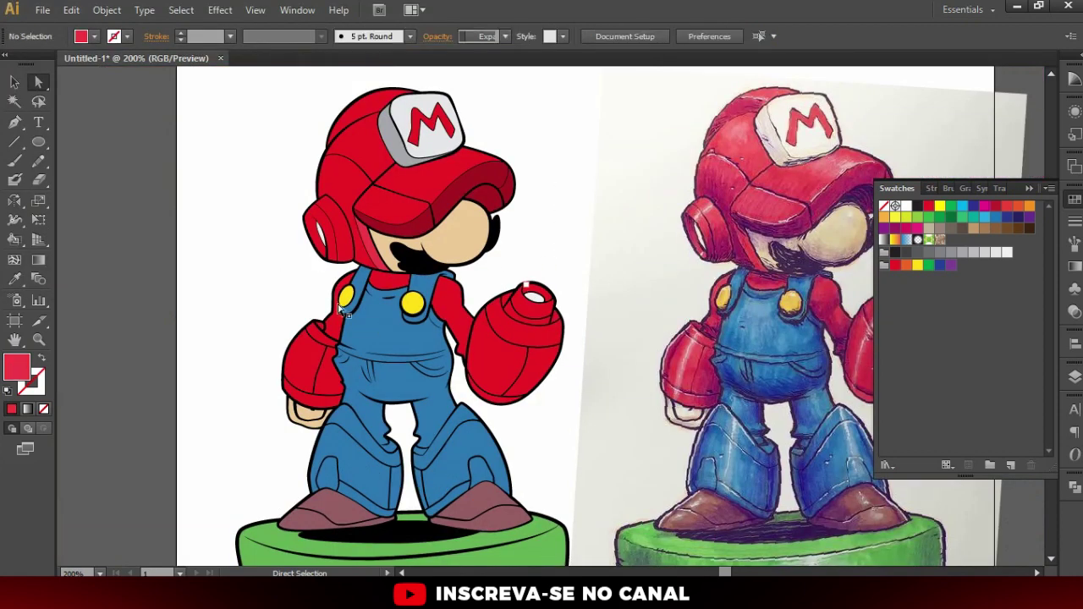
pyautogui.click(414, 218)
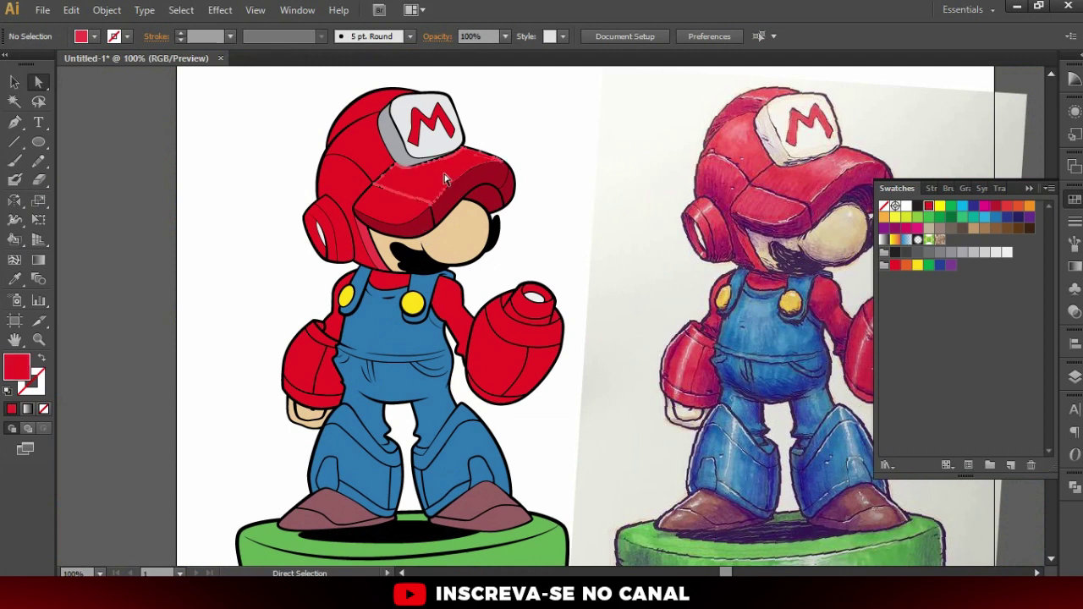
pyautogui.press('i')
pyautogui.click(364, 233)
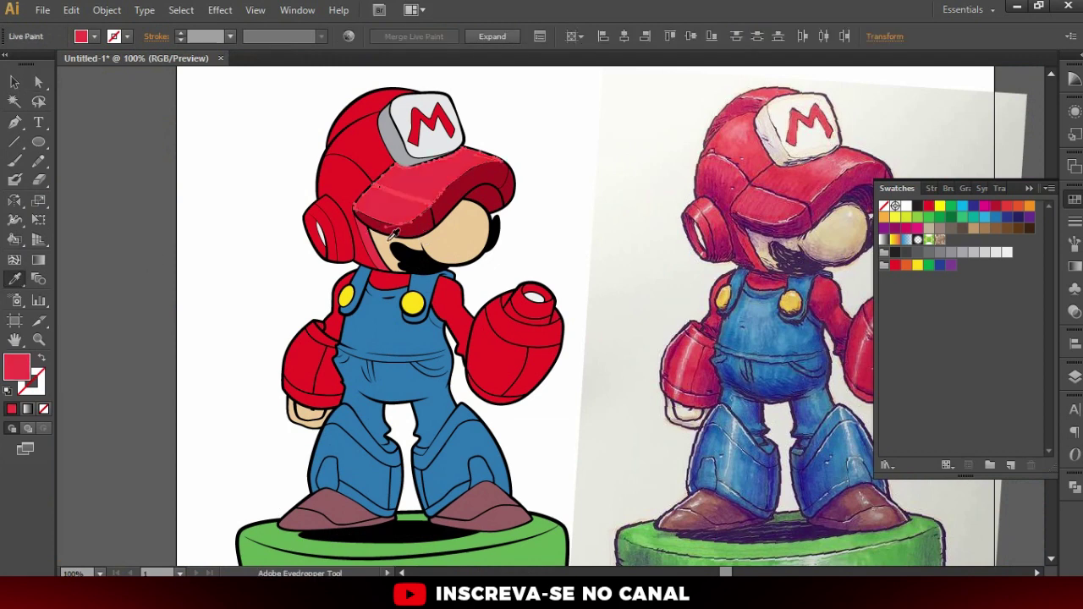
pyautogui.press('a')
pyautogui.click(573, 218)
pyautogui.hotkey('ctrl', '-')
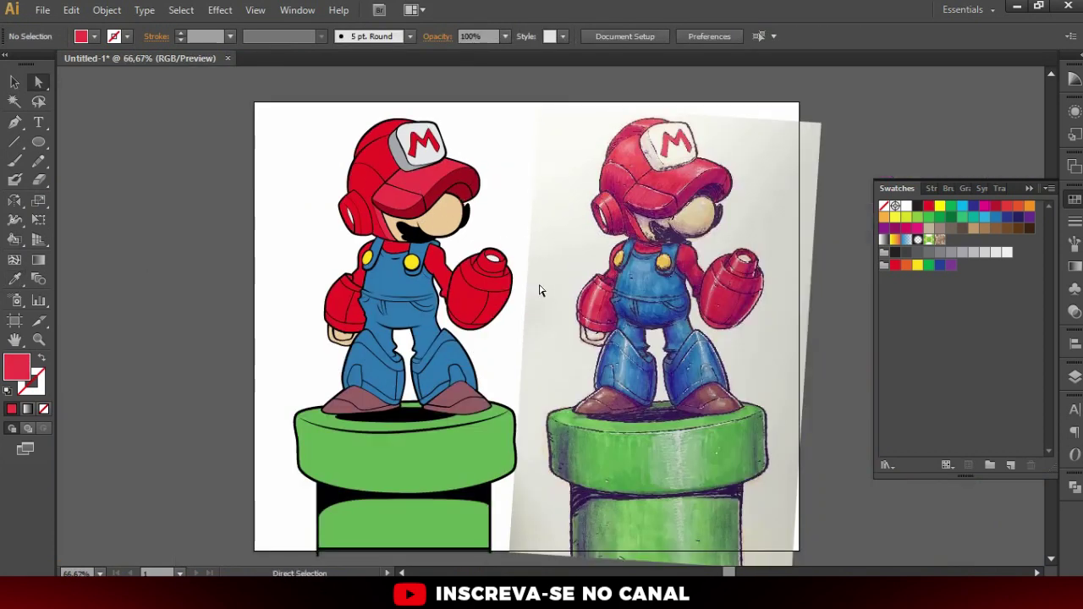
pyautogui.scroll(1, 454, 273)
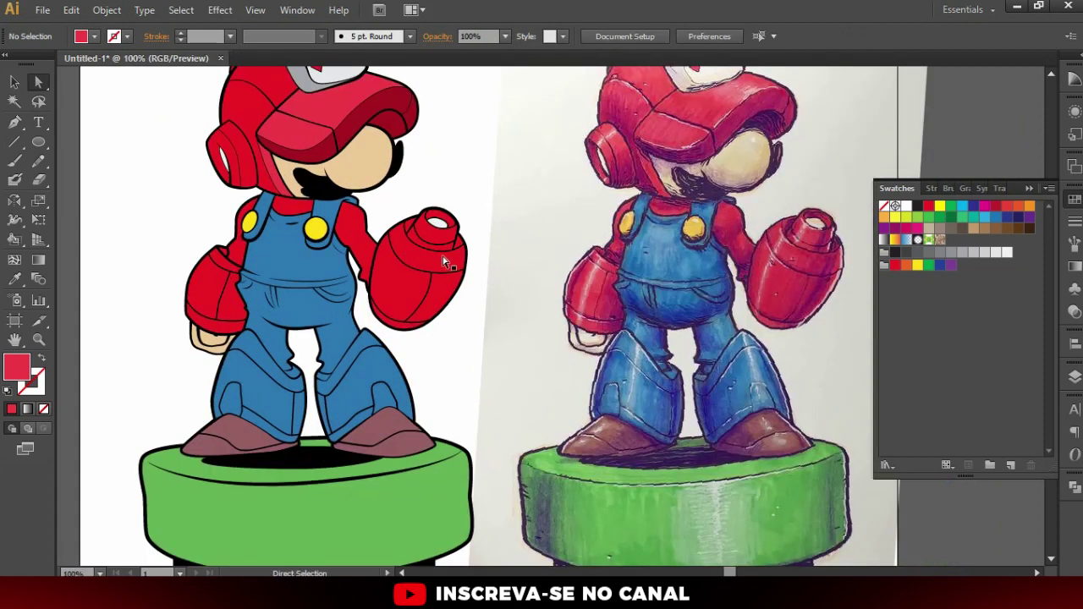
pyautogui.scroll(1, 457, 270)
pyautogui.scroll(1, 499, 265)
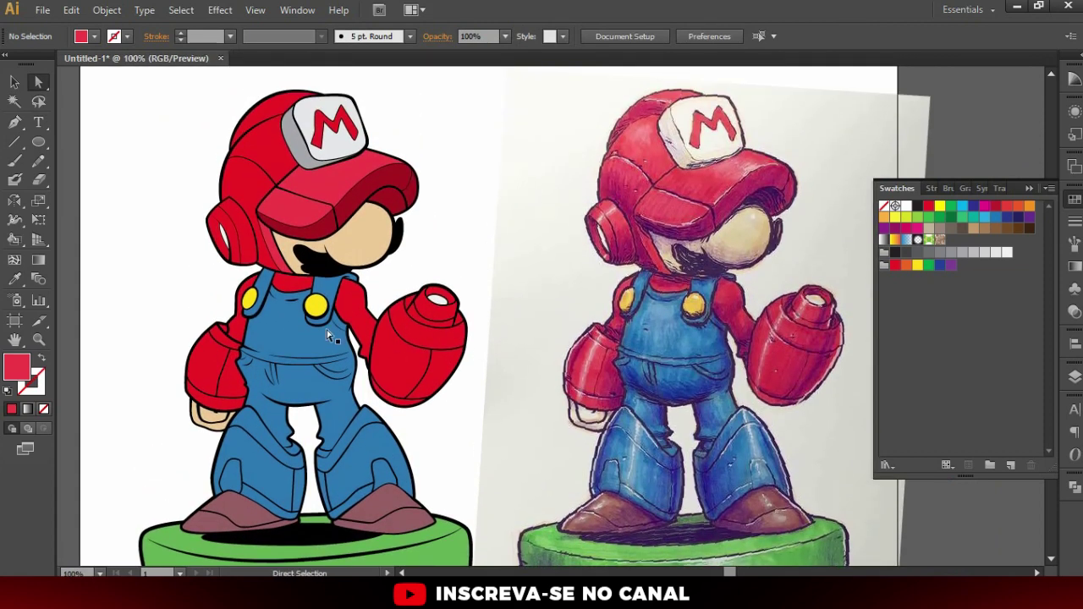
pyautogui.scroll(-1, 406, 308)
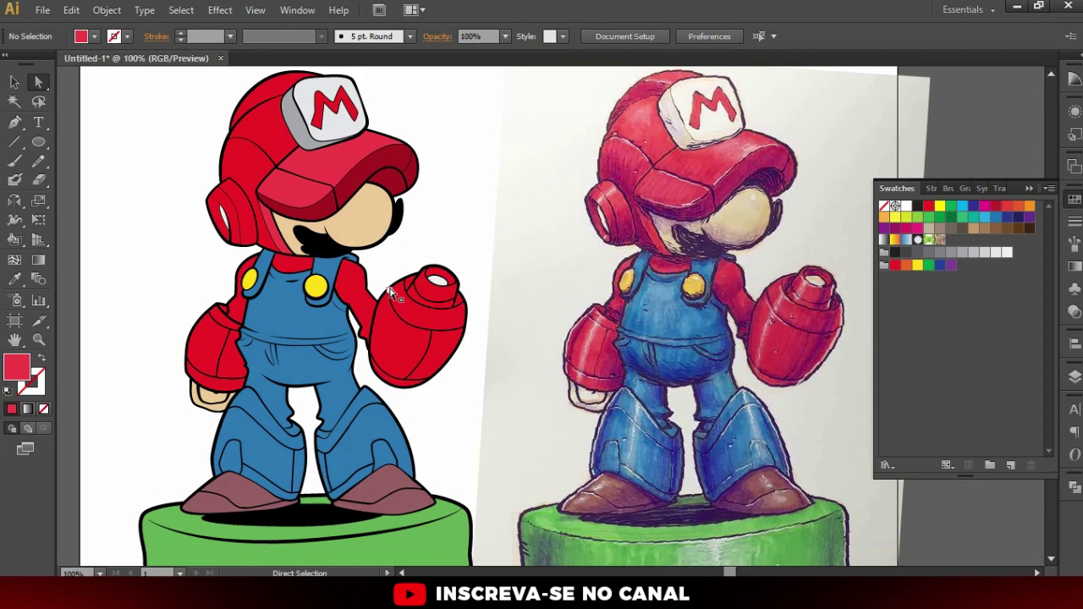
pyautogui.scroll(-1, 404, 393)
pyautogui.hotkey('ctrl', '+')
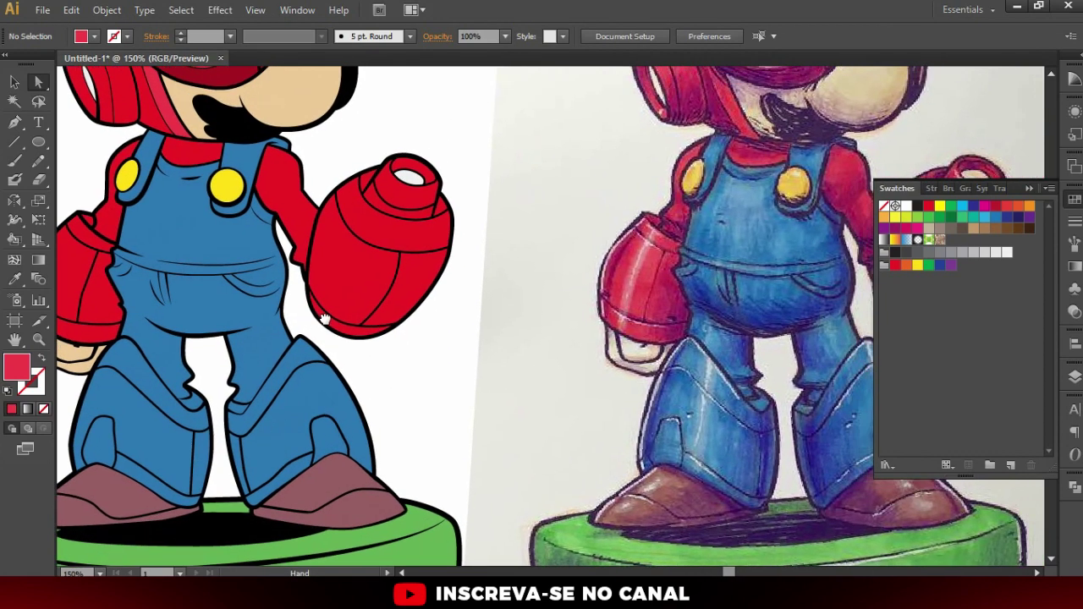
pyautogui.moveTo(416, 329); pyautogui.dragTo(25, 280)
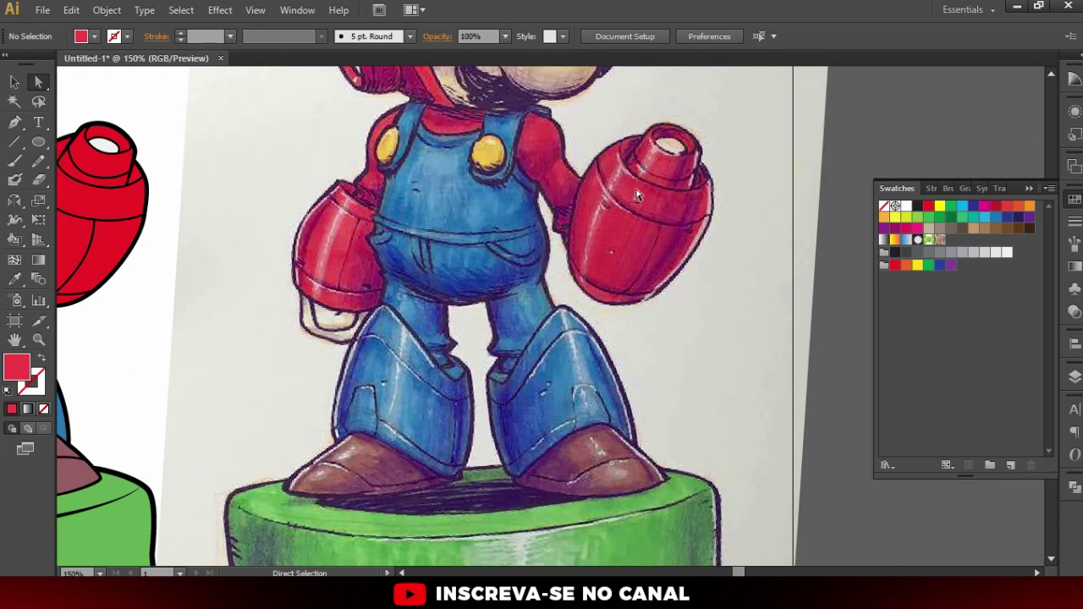
pyautogui.moveTo(203, 292); pyautogui.dragTo(462, 288)
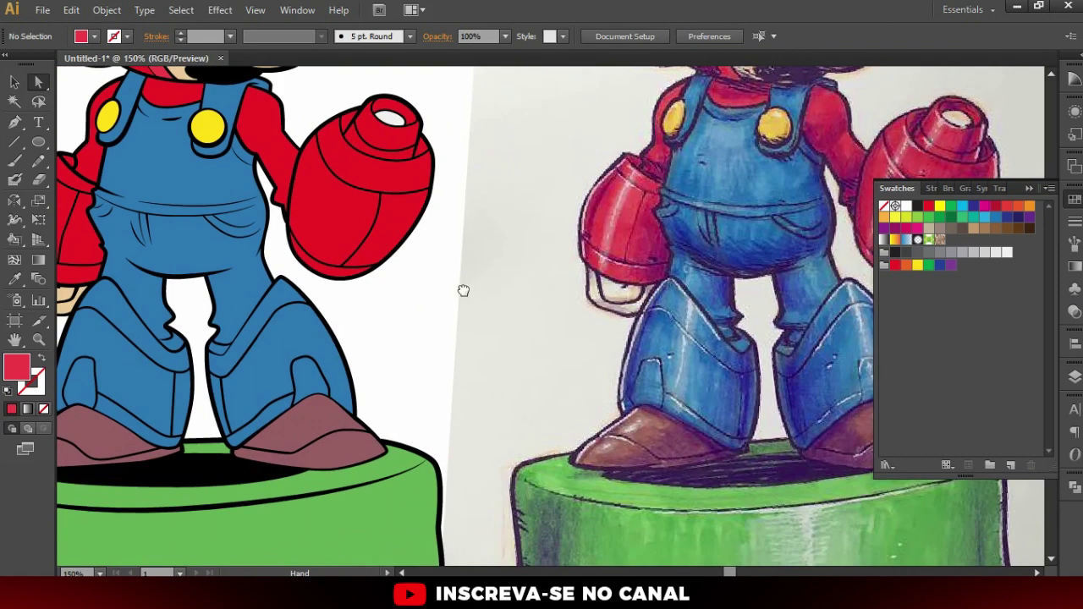
# Select the red glove and give it a gradient fill
pyautogui.hotkey('ctrl', '+')
pyautogui.click(420, 175)
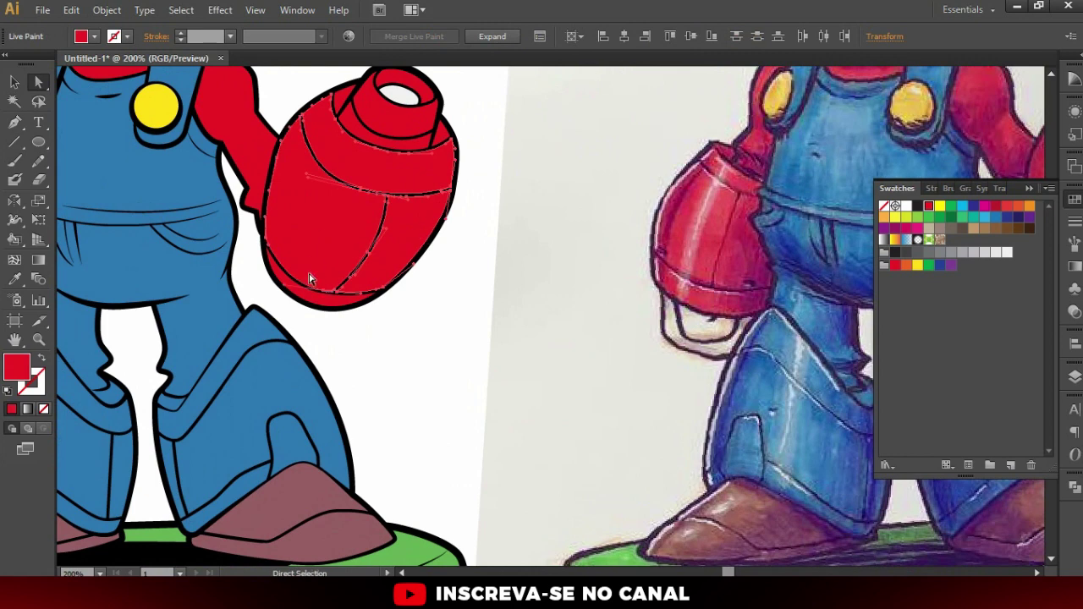
pyautogui.scroll(-1, 297, 255)
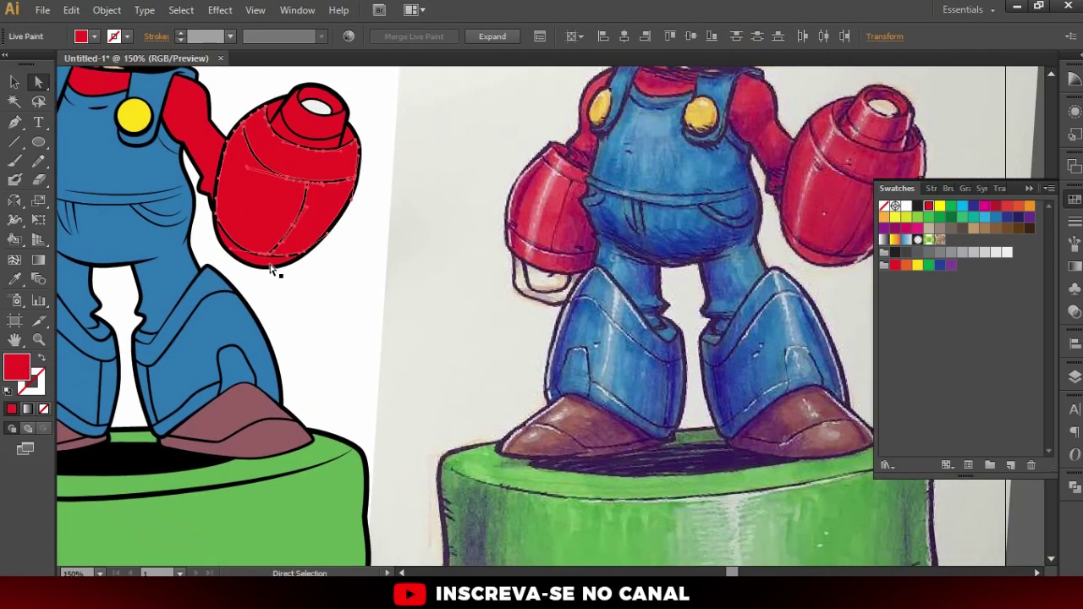
pyautogui.scroll(1, 306, 178)
pyautogui.click(38, 263)
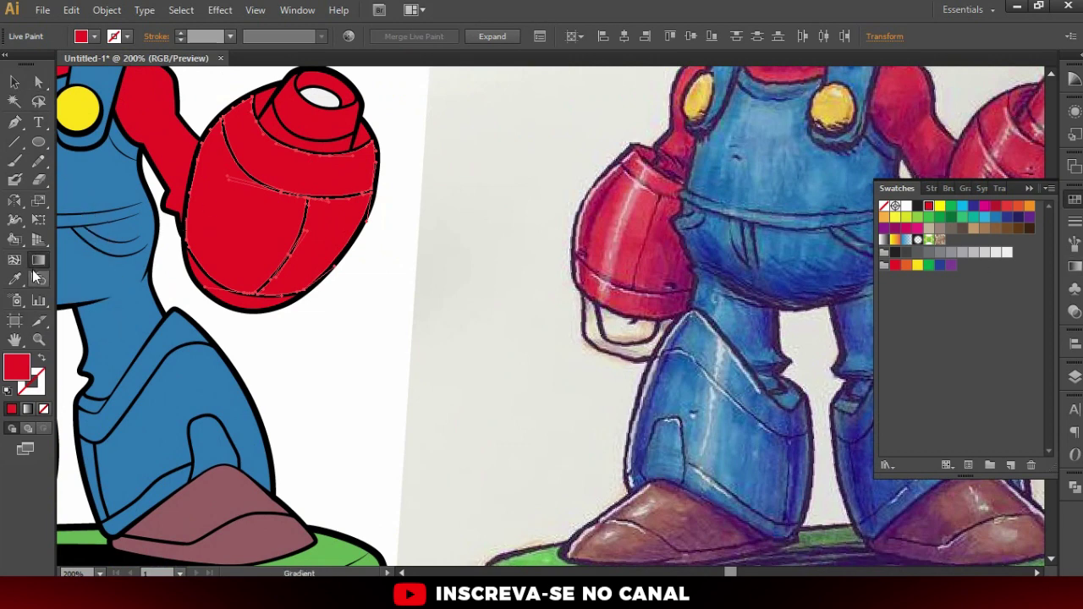
pyautogui.click(1073, 267)
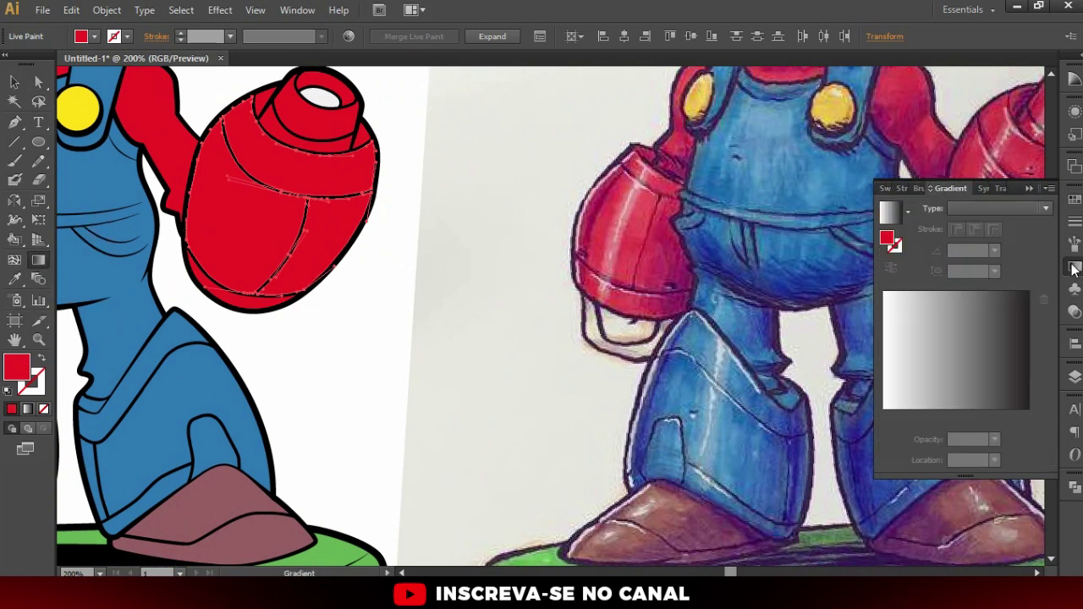
pyautogui.click(890, 241)
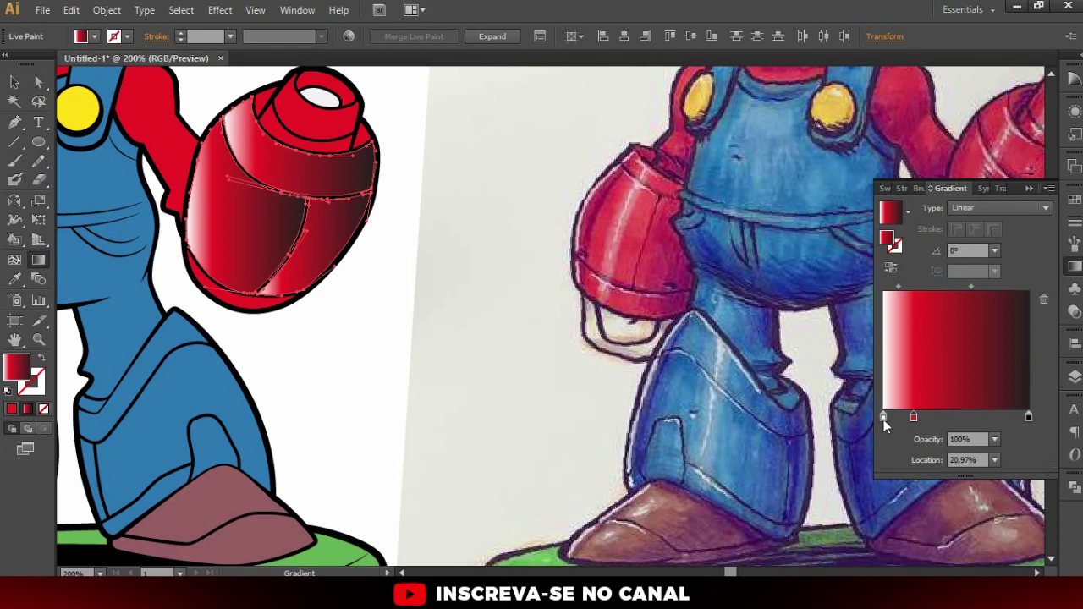
# Remove the white and black gradient stops and make the end stop dark red
pyautogui.moveTo(883, 417); pyautogui.dragTo(885, 461)
pyautogui.moveTo(913, 417)
pyautogui.mouseDown()
pyautogui.moveTo(864, 419)
pyautogui.moveTo(929, 416)
pyautogui.mouseUp()
pyautogui.moveTo(1029, 417); pyautogui.dragTo(1015, 462)
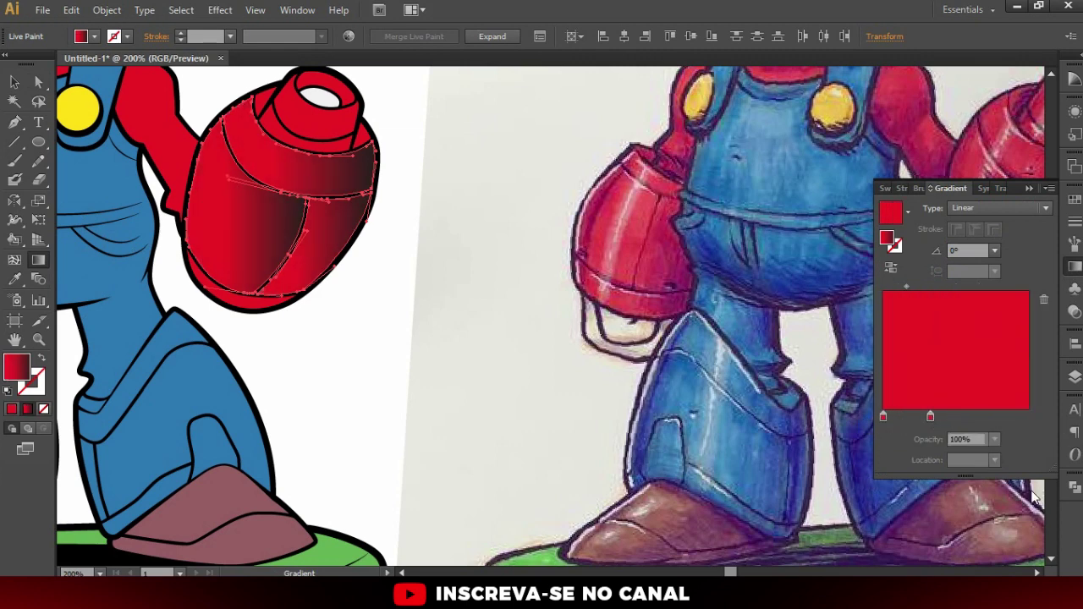
pyautogui.doubleClick(930, 417)
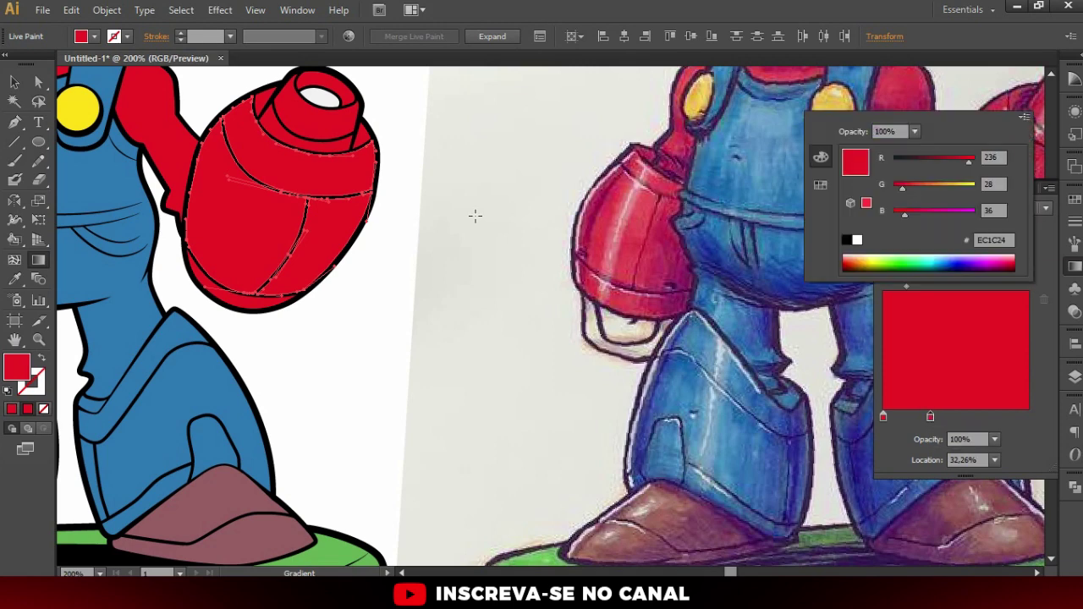
pyautogui.click(1023, 115)
pyautogui.click(931, 138)
pyautogui.moveTo(963, 160); pyautogui.dragTo(944, 160)
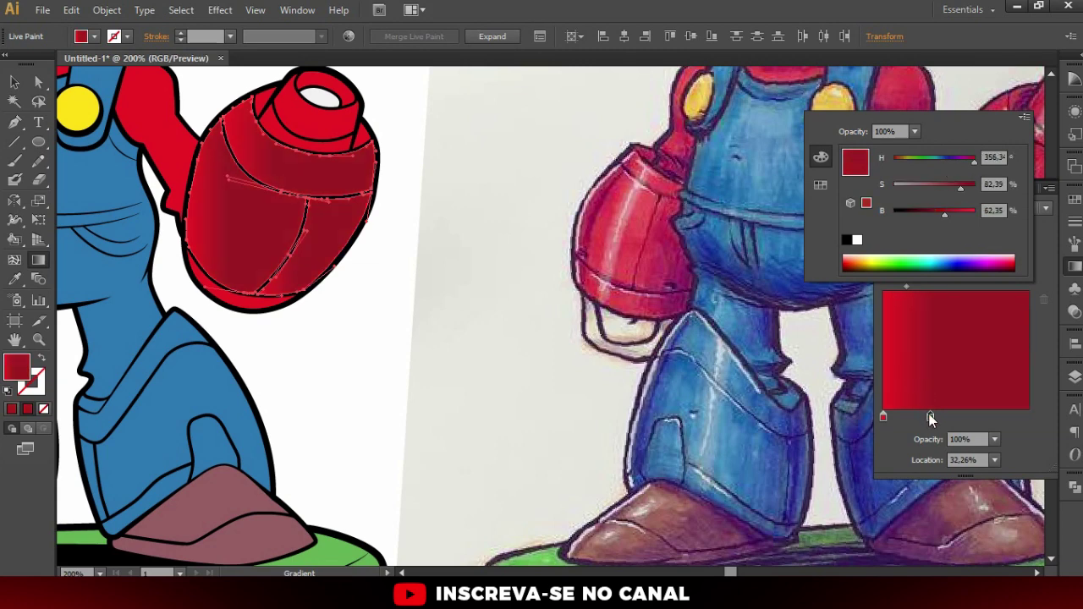
pyautogui.click(1054, 420)
pyautogui.moveTo(930, 417); pyautogui.dragTo(1028, 416)
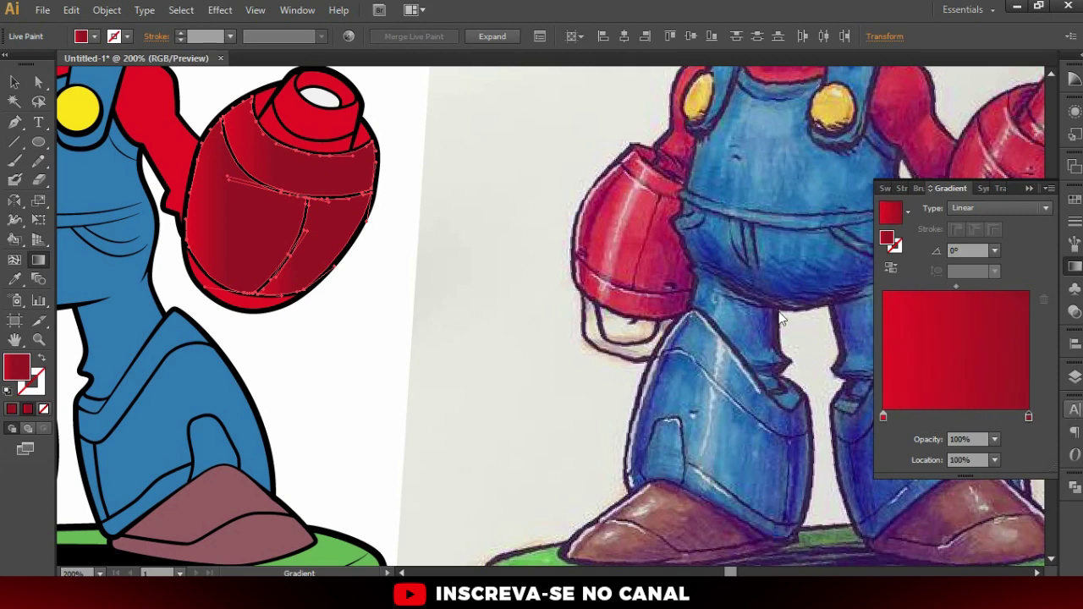
# Drag the gradient diagonally across the glove, bright red to dark red
pyautogui.moveTo(240, 215); pyautogui.dragTo(364, 211)
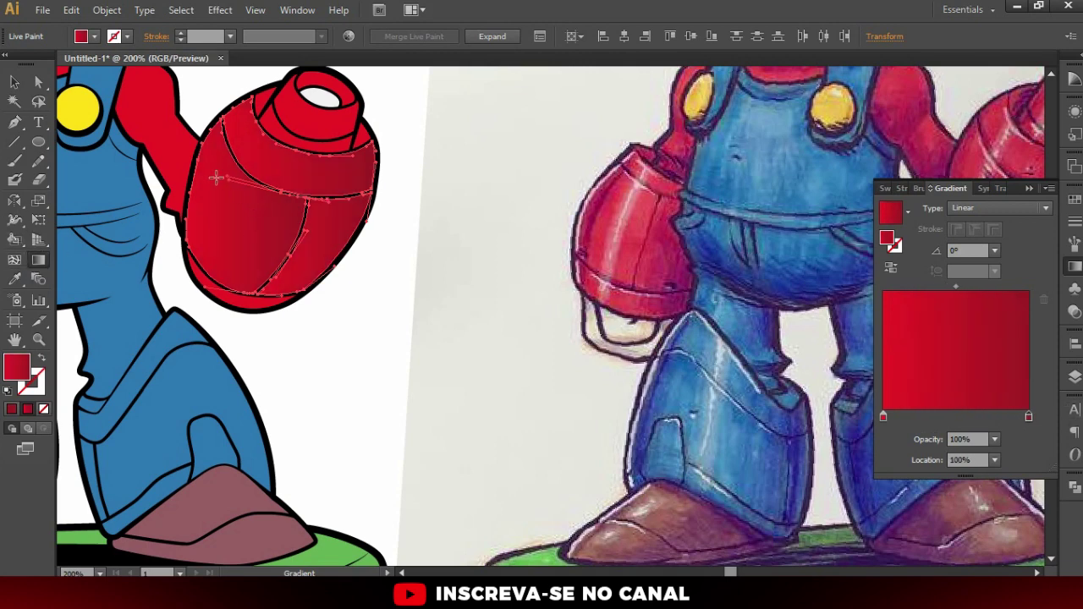
pyautogui.moveTo(205, 154); pyautogui.dragTo(339, 243)
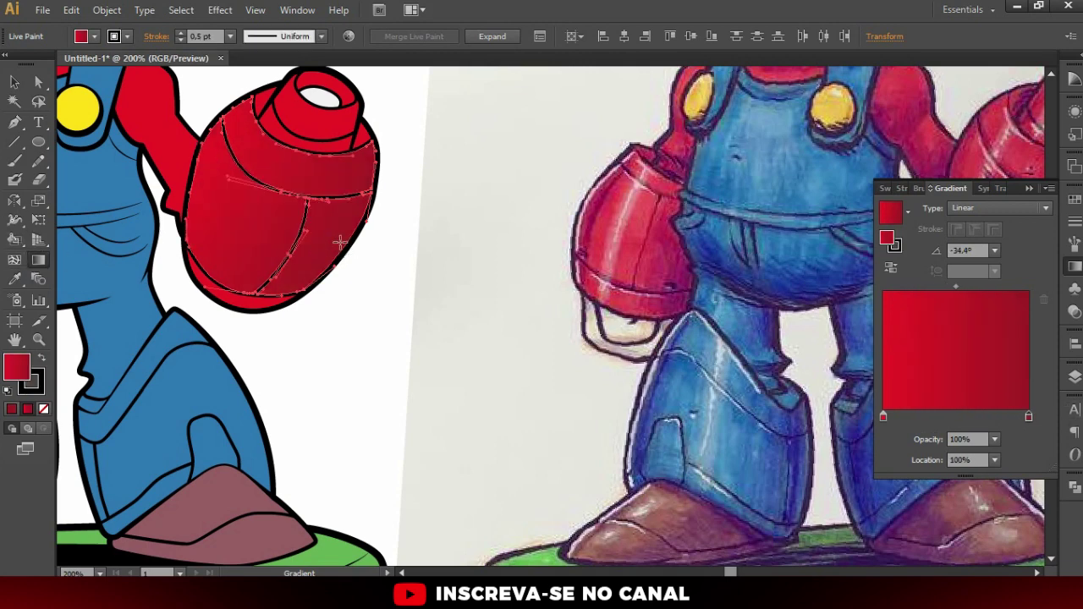
pyautogui.moveTo(229, 169); pyautogui.dragTo(342, 232)
pyautogui.moveTo(247, 191); pyautogui.dragTo(338, 241)
pyautogui.scroll(-2, 265, 198)
pyautogui.scroll(-1, 317, 206)
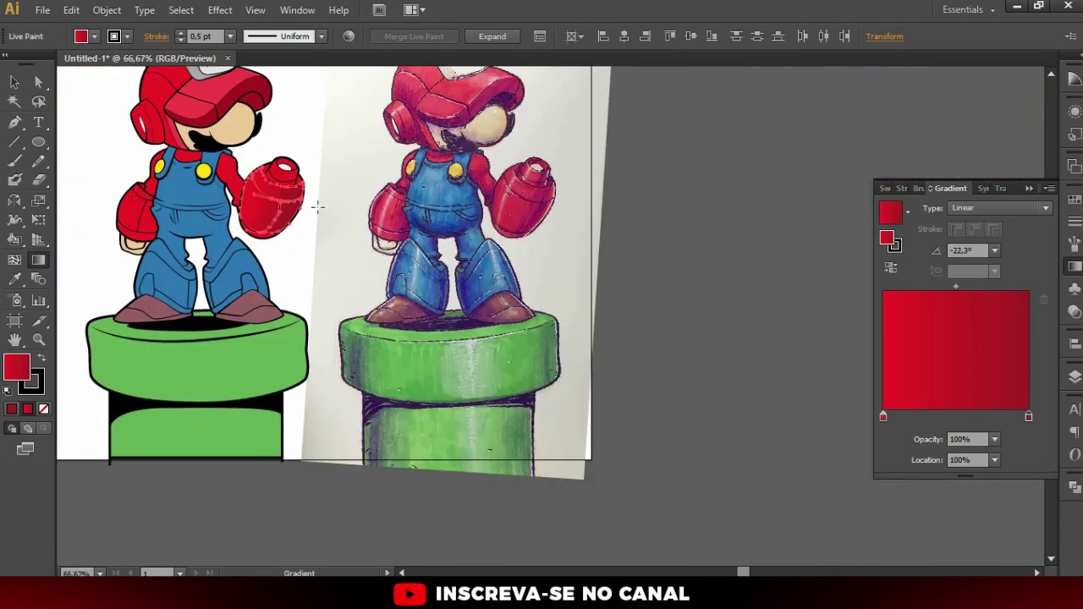
# Deselect the glove and pan to bring both Marios into view
pyautogui.scroll(1, 277, 182)
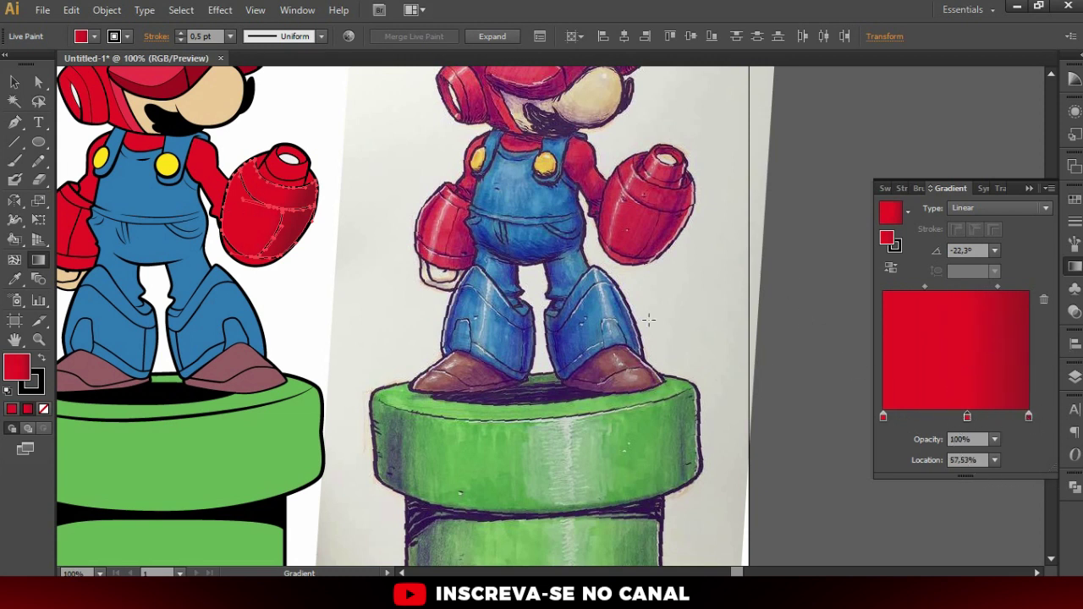
pyautogui.press('v')
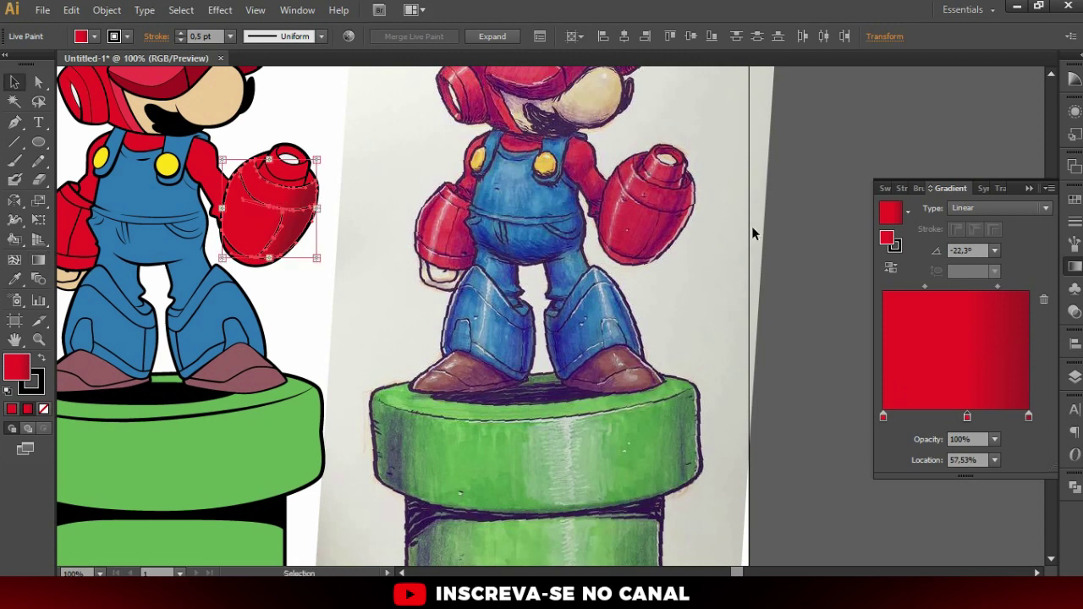
pyautogui.click(753, 226)
pyautogui.scroll(-1, 407, 210)
pyautogui.scroll(1, 284, 205)
pyautogui.scroll(1, 355, 211)
pyautogui.press('a')
pyautogui.hscroll(1, 334, 199)
pyautogui.scroll(1, 789, 196)
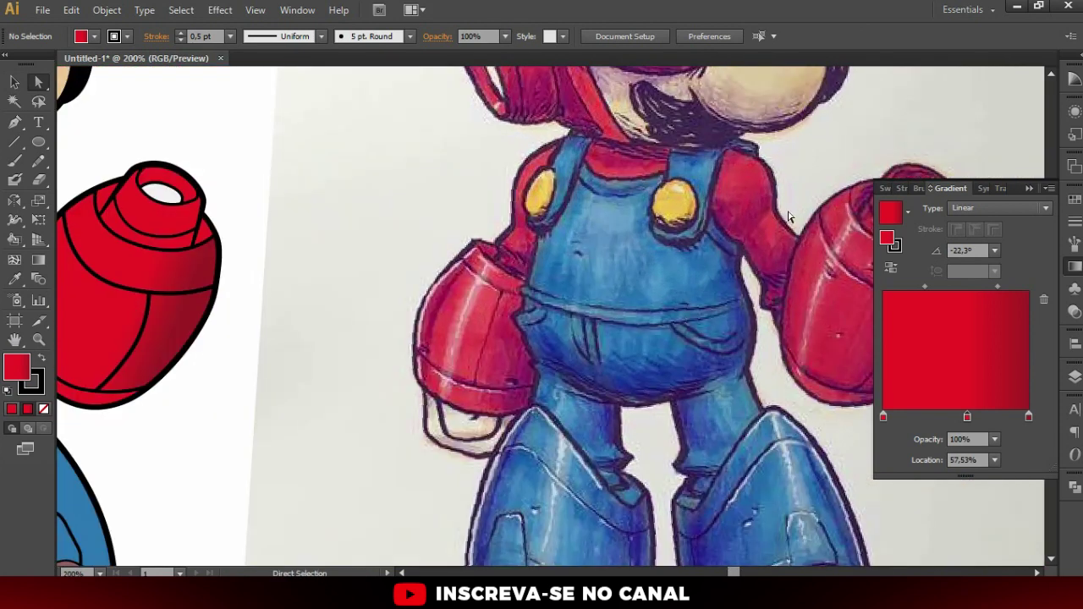
pyautogui.scroll(2, 777, 212)
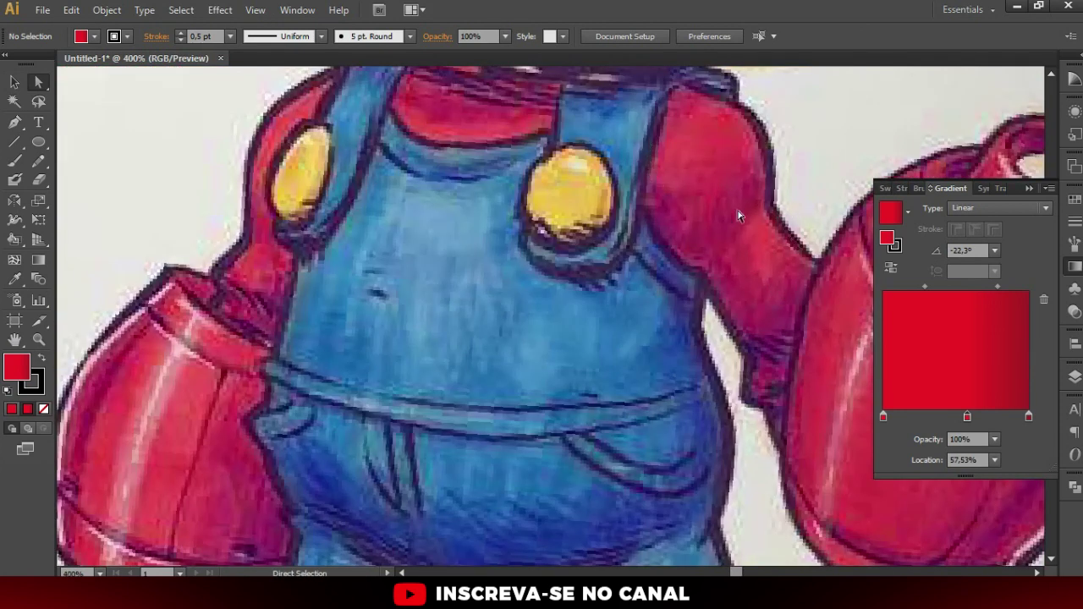
pyautogui.scroll(-3, 731, 298)
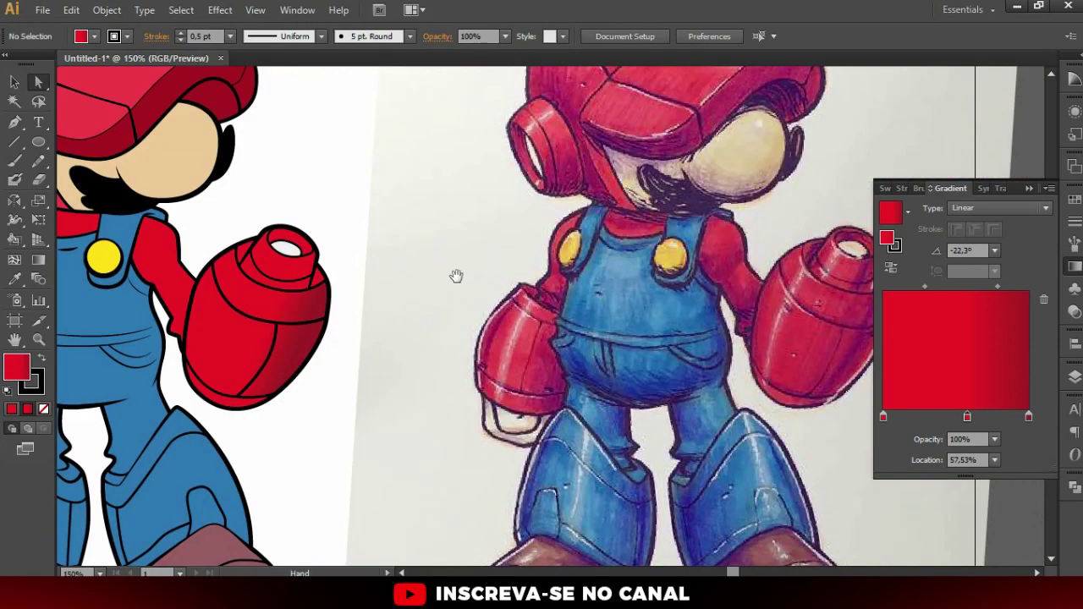
pyautogui.hscroll(-2, 491, 282)
pyautogui.moveTo(481, 240); pyautogui.dragTo(397, 237)
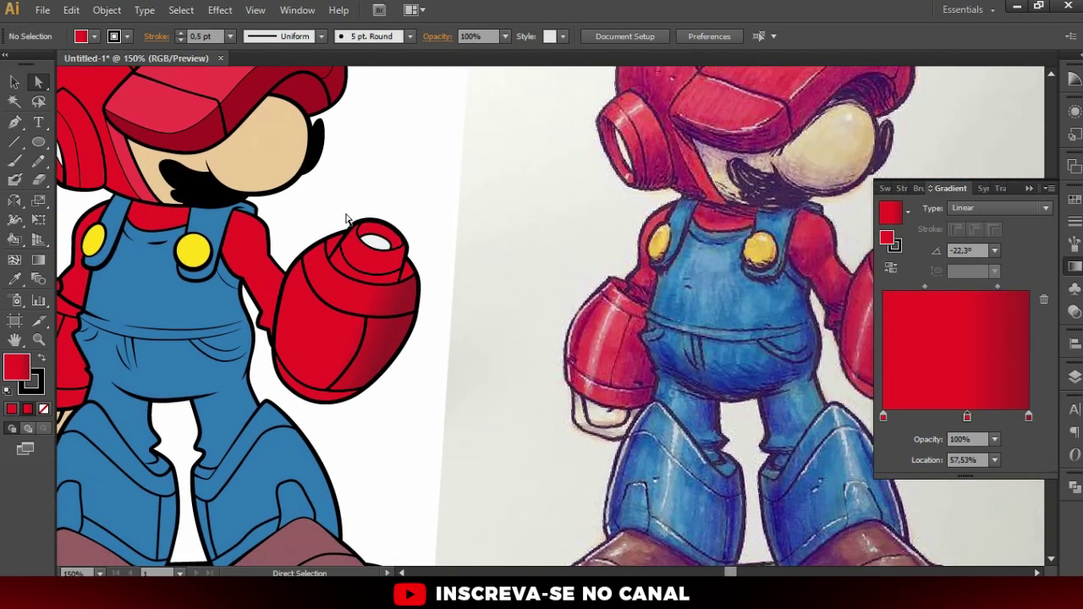
# Set the gradient glove shape's stroke to None and deselect it
pyautogui.press('p')
pyautogui.scroll(1, 290, 244)
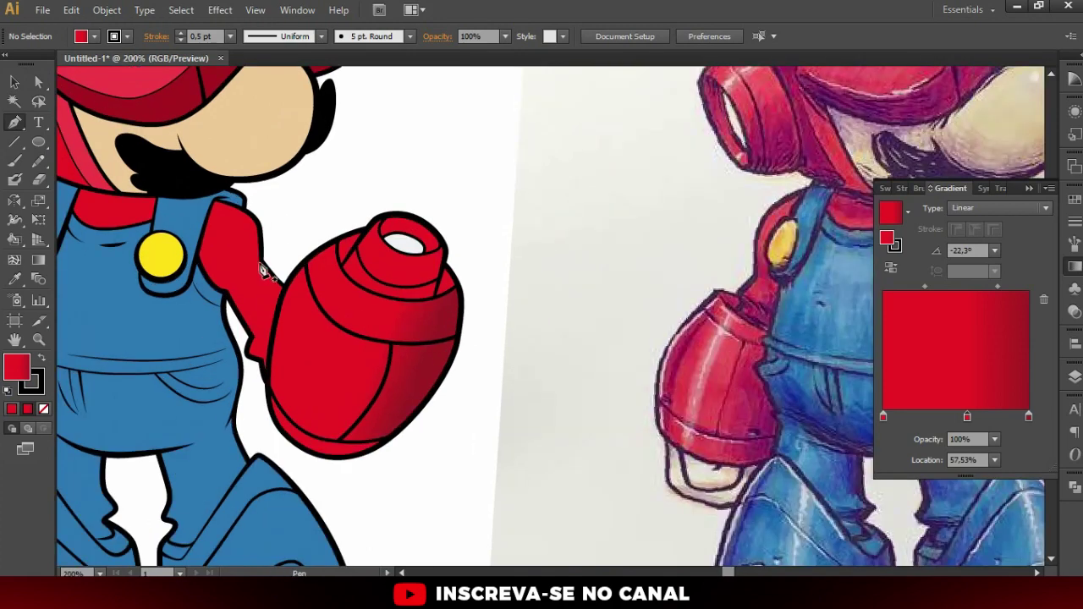
pyautogui.hscroll(2, 508, 321)
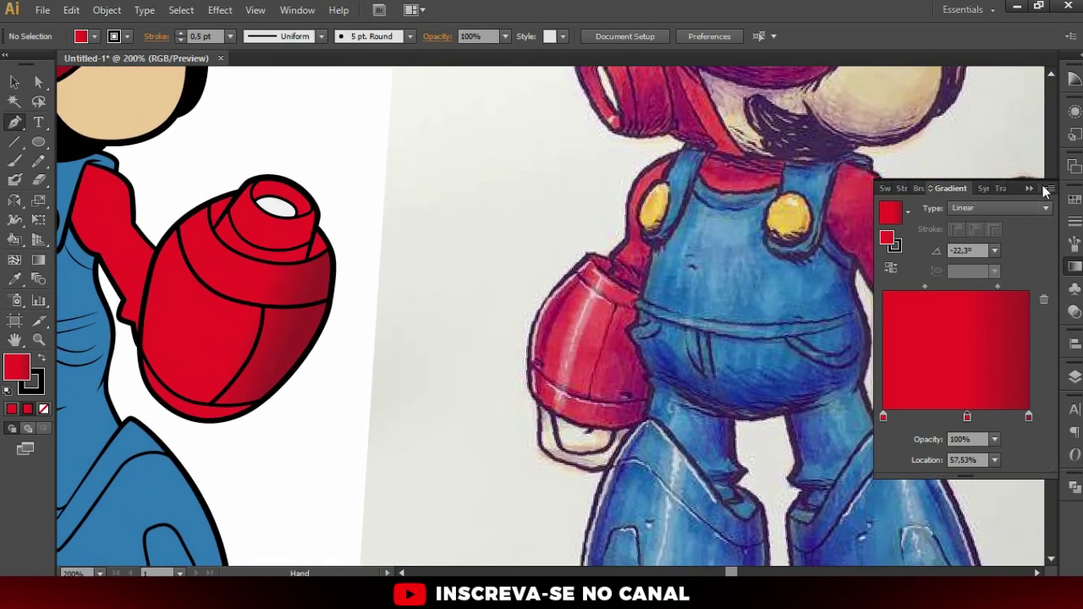
pyautogui.scroll(-1, 353, 280)
pyautogui.press('v')
pyautogui.click(335, 287)
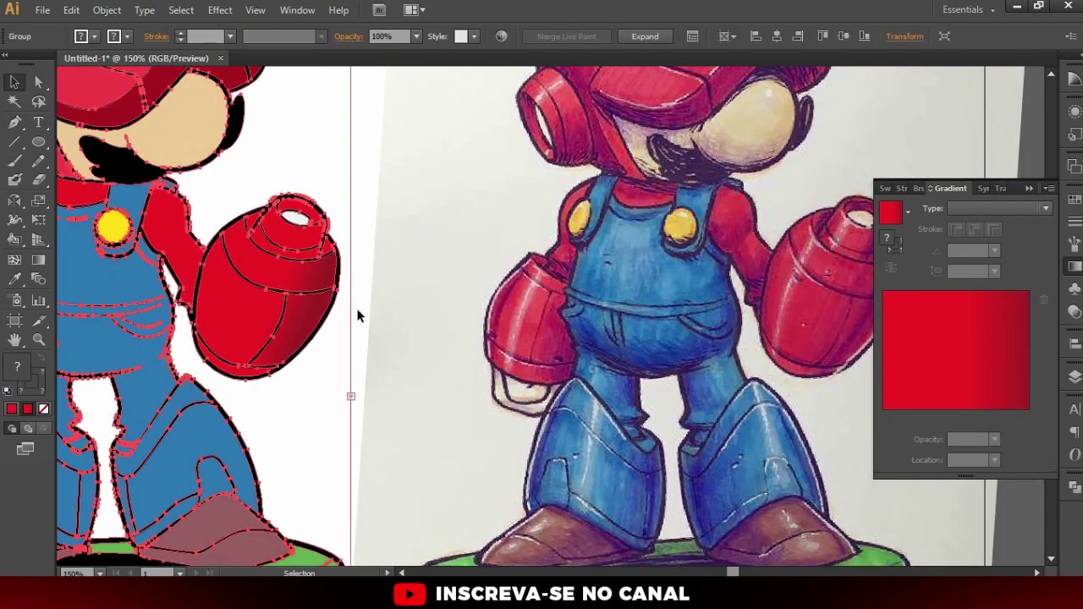
pyautogui.press('a')
pyautogui.click(290, 310)
pyautogui.scroll(1, 246, 292)
pyautogui.click(43, 408)
pyautogui.press('v')
pyautogui.hotkey('ctrl', 'shift', 'a')
# Fit the artboard, then zoom in on Mario's arm and glove
pyautogui.hotkey('ctrl', '0')
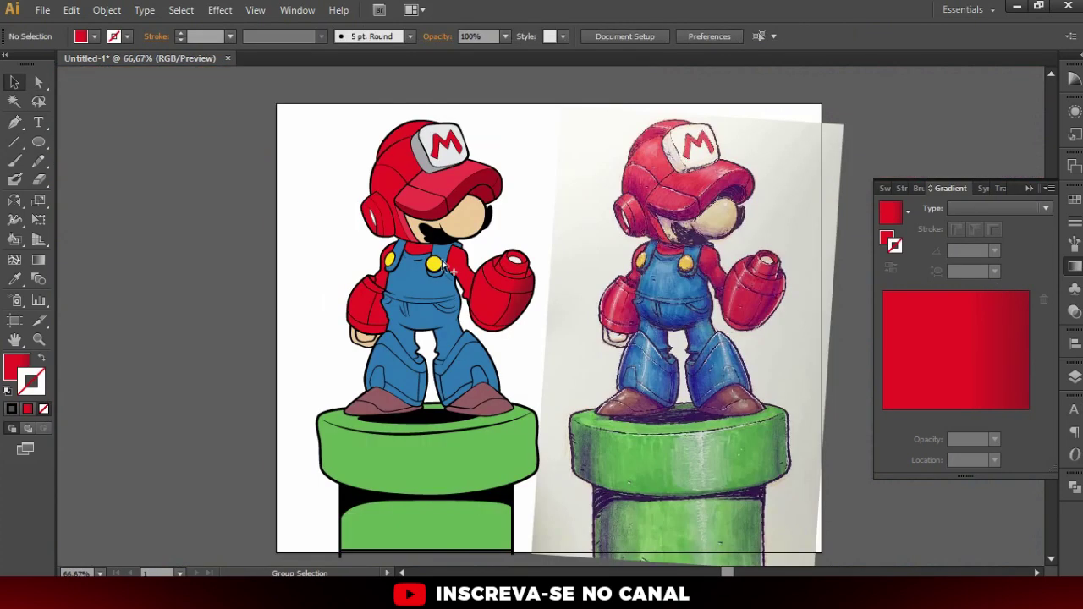
pyautogui.scroll(1, 452, 270)
pyautogui.scroll(1, 448, 262)
pyautogui.moveTo(435, 248); pyautogui.dragTo(339, 211)
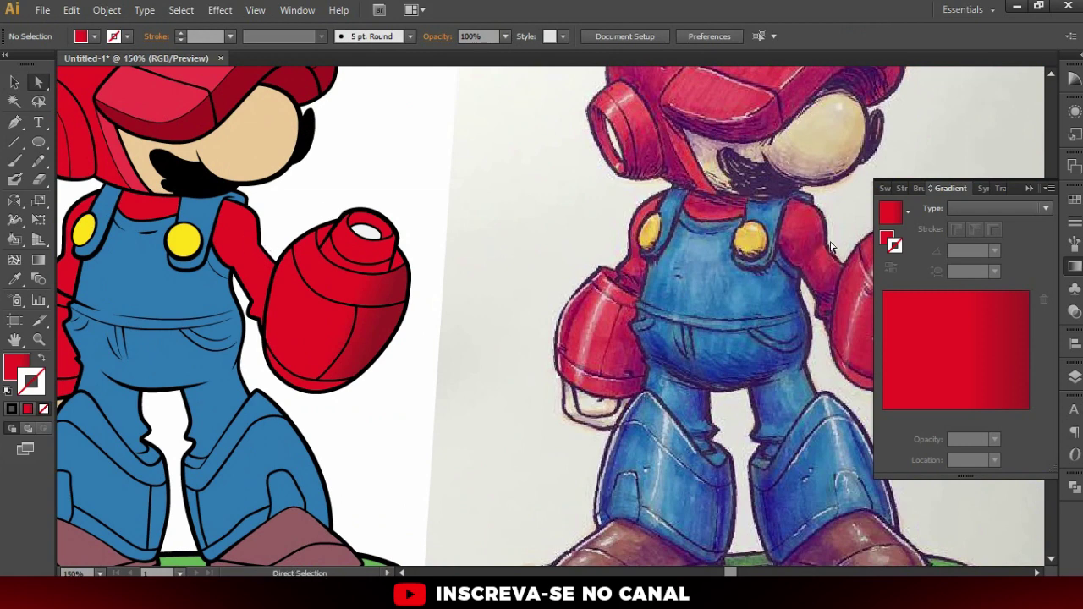
pyautogui.scroll(1, 277, 269)
pyautogui.press('p')
pyautogui.scroll(1, 257, 244)
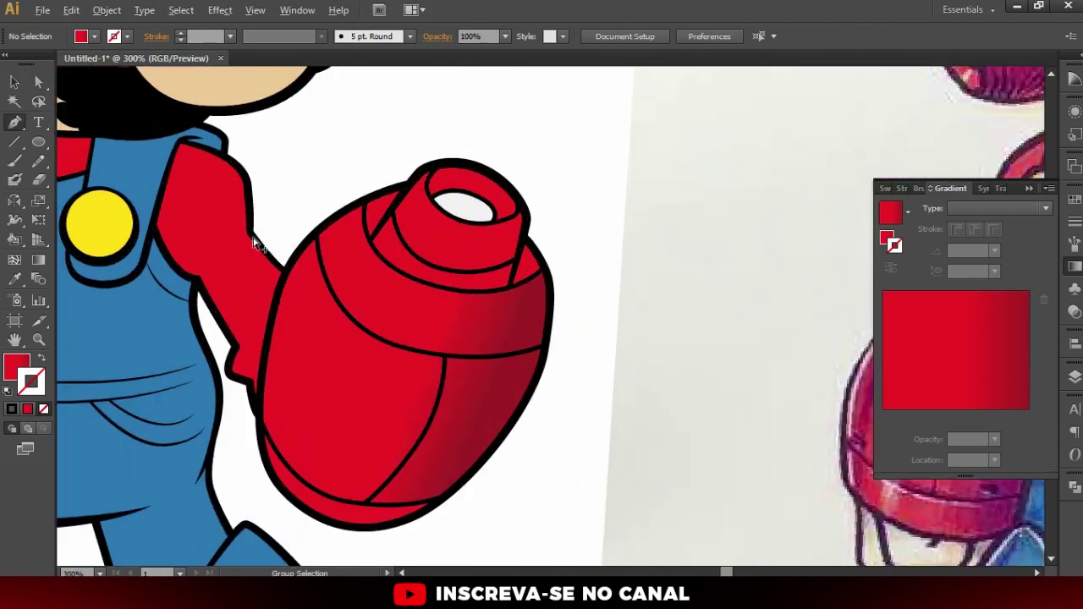
pyautogui.scroll(1, 254, 241)
# Draw a curved shadow path down the upper arm beside the glove
pyautogui.click(228, 144)
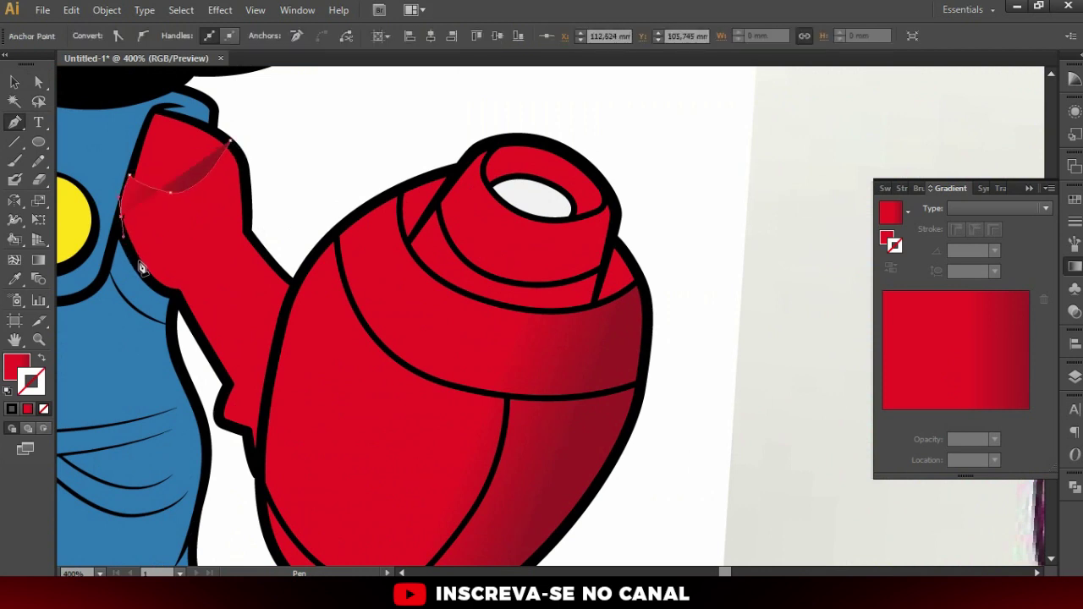
pyautogui.moveTo(178, 296); pyautogui.dragTo(216, 364)
pyautogui.click(226, 382)
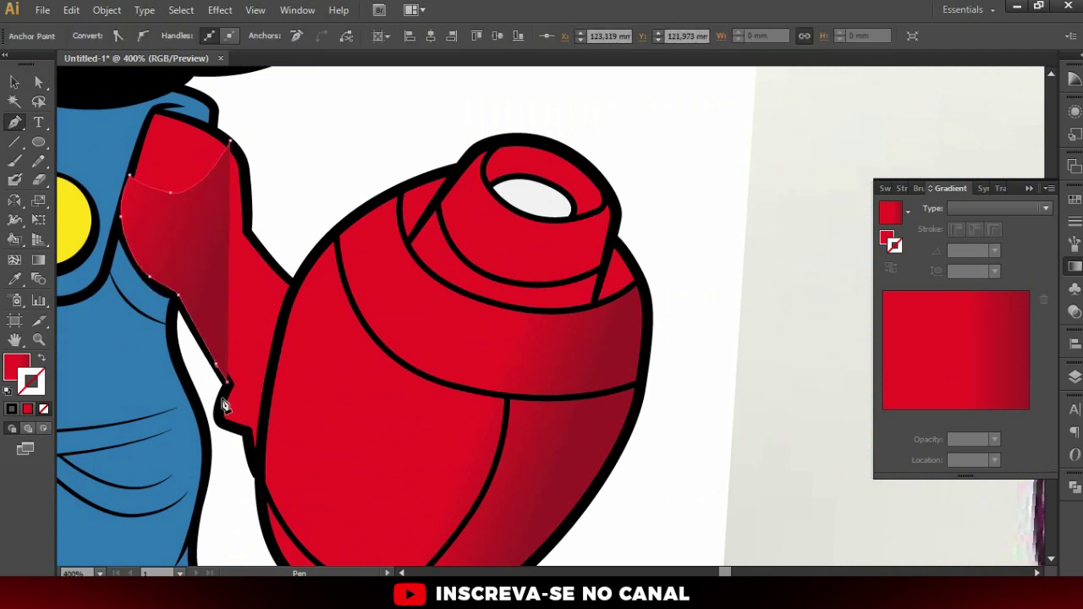
pyautogui.click(1074, 376)
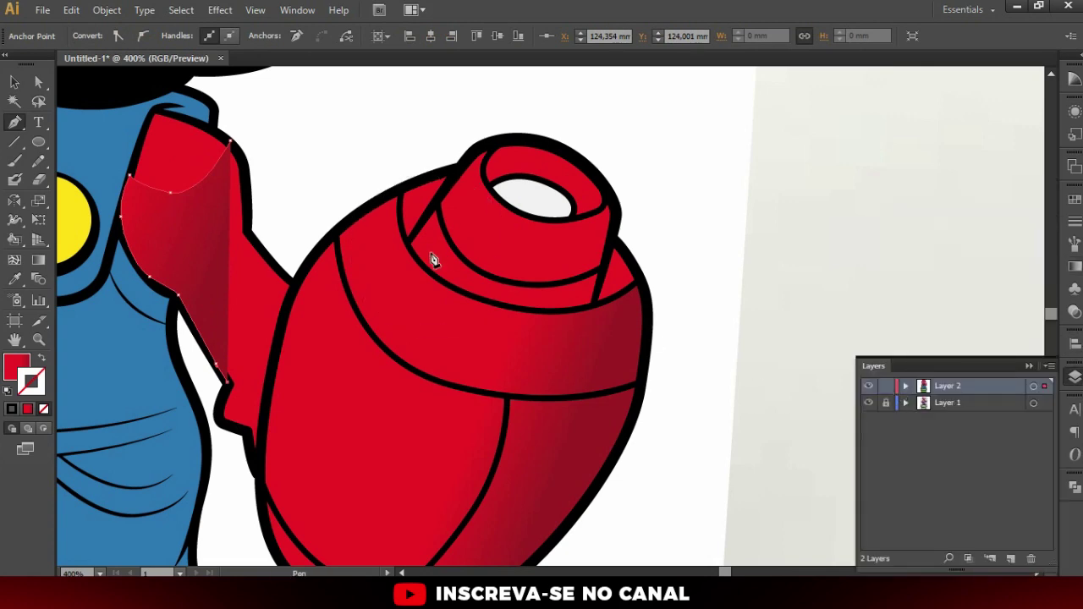
pyautogui.hotkey('ctrl', 'shift', 'a')
pyautogui.press('v')
# Zoom out to the whole artboard and select the Mario artwork
pyautogui.hotkey('ctrl', '1')
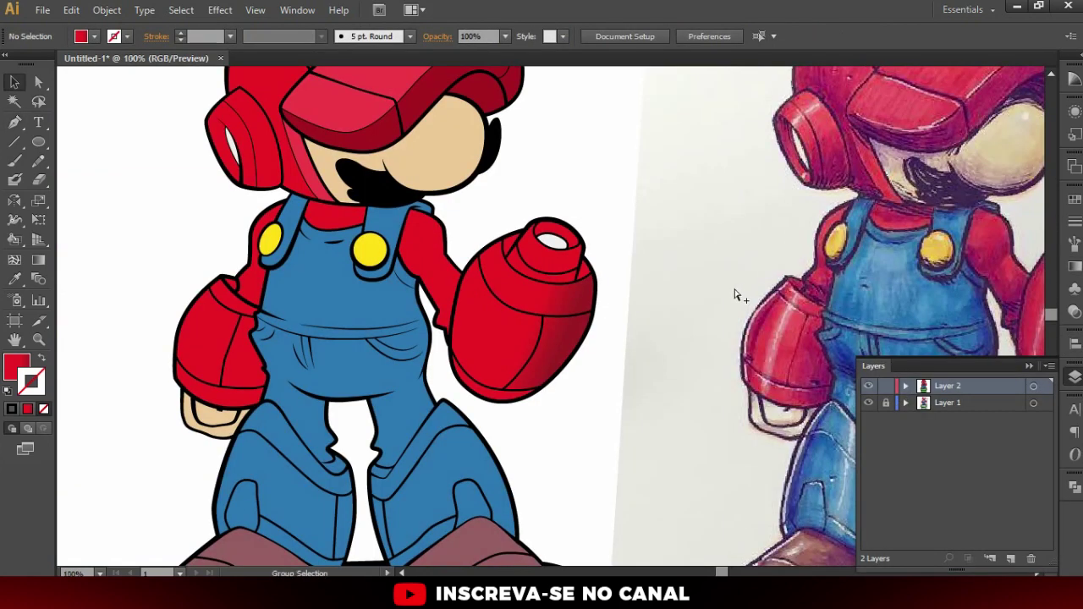
pyautogui.hotkey('ctrl', '-')
pyautogui.scroll(-2, 634, 214)
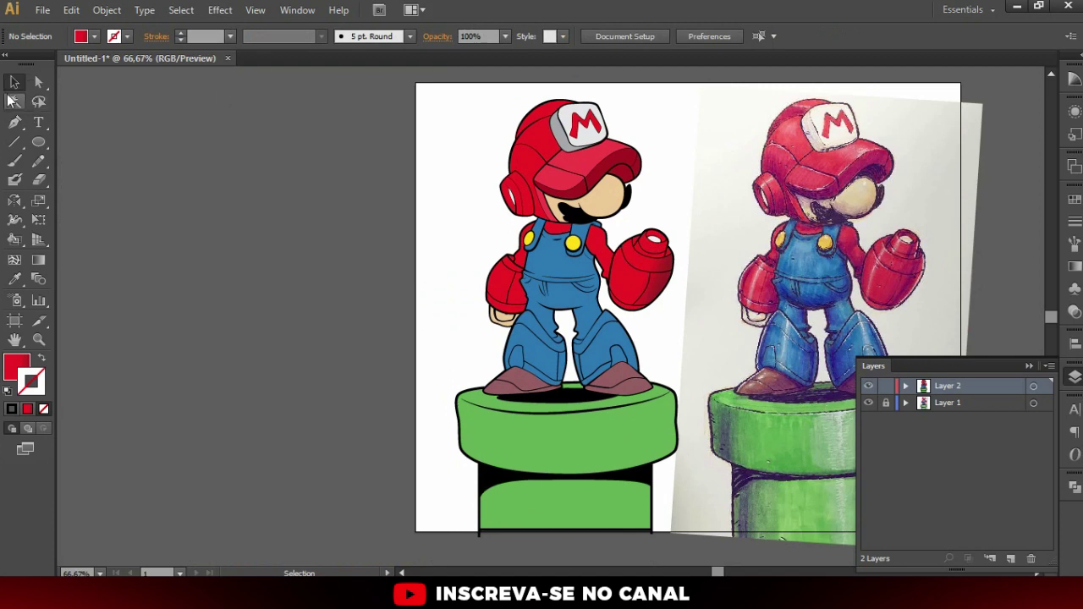
pyautogui.click(604, 267)
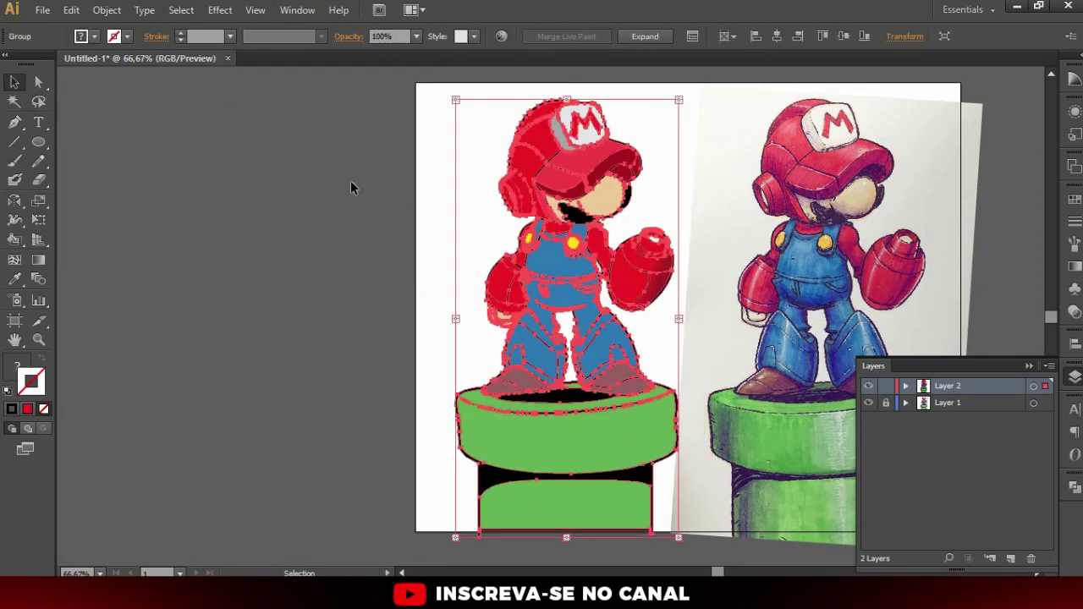
# Expand the Mario artwork via Object > Expand with Object, Fill and Stroke, then deselect
pyautogui.click(106, 9)
pyautogui.click(158, 181)
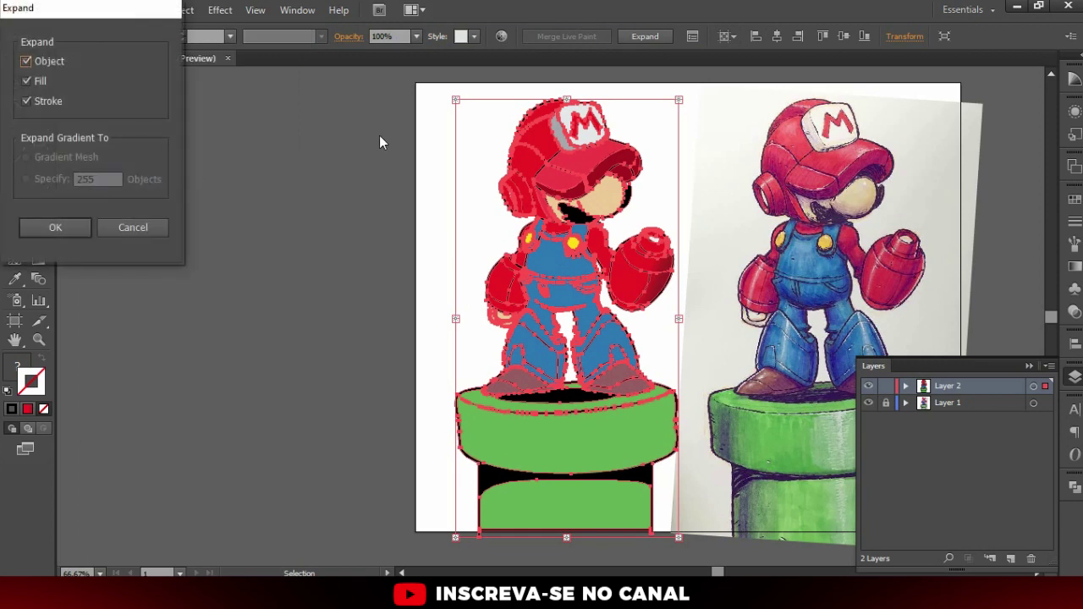
pyautogui.click(57, 227)
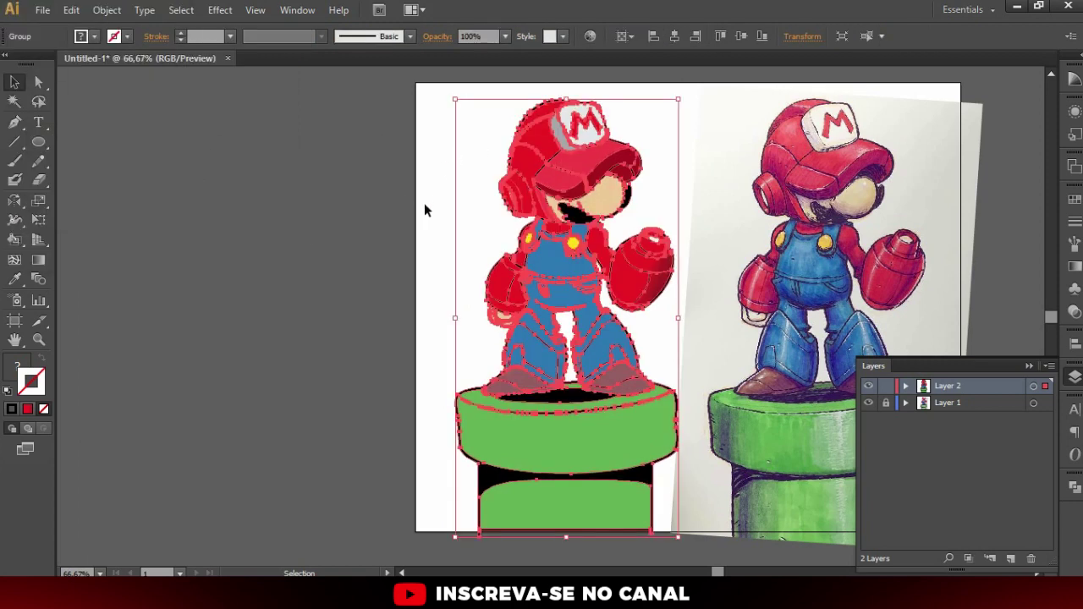
pyautogui.hotkey('ctrl', 'h')
pyautogui.click(415, 259)
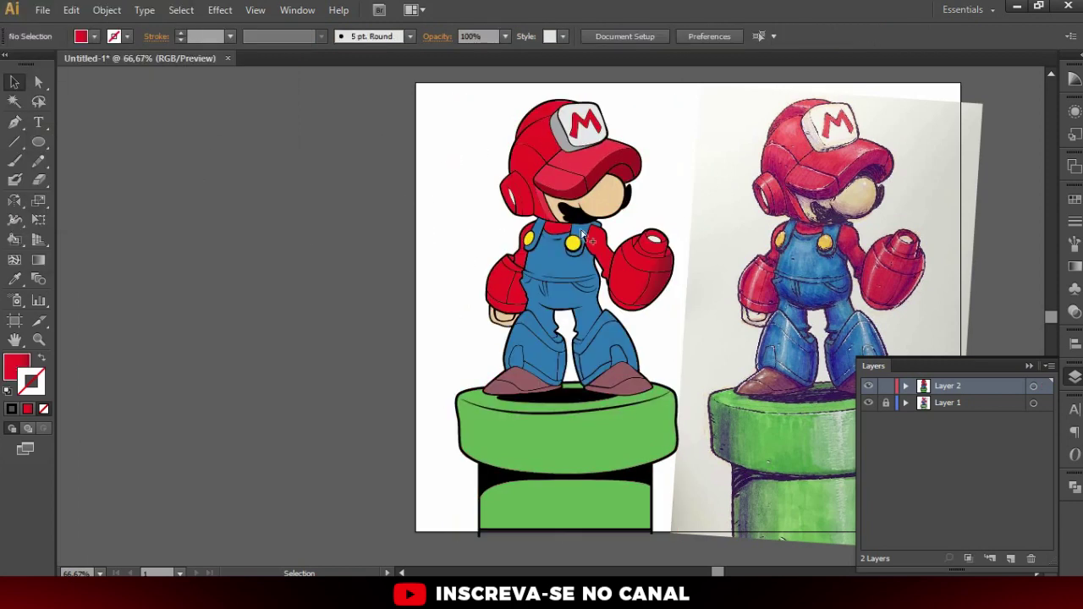
pyautogui.scroll(2, 583, 236)
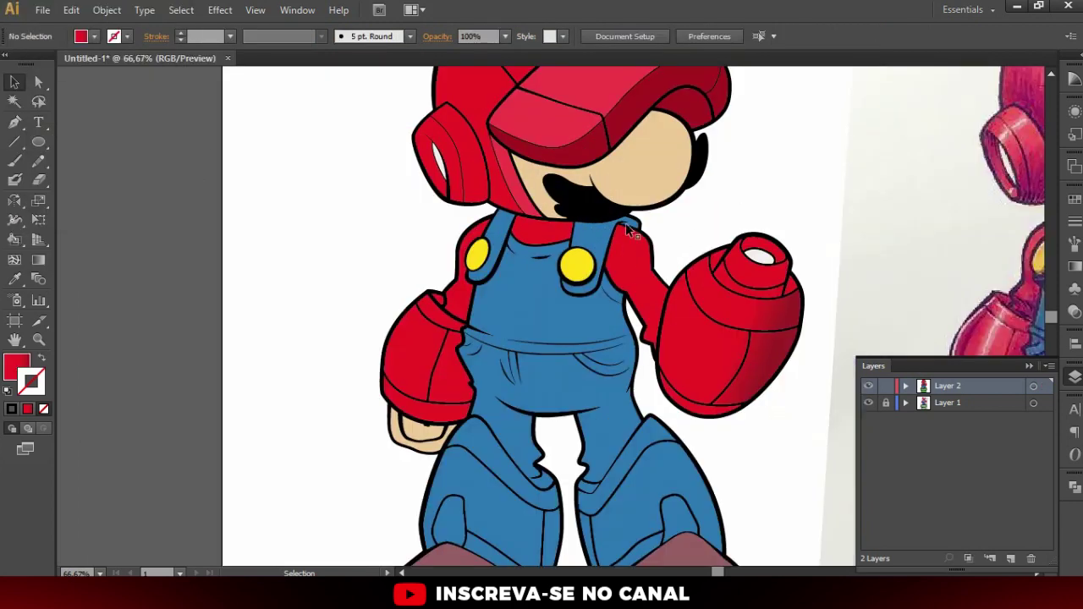
# Move the black outlines onto a new locked Layer 3 using Paste in Place
pyautogui.click(14, 102)
pyautogui.click(580, 199)
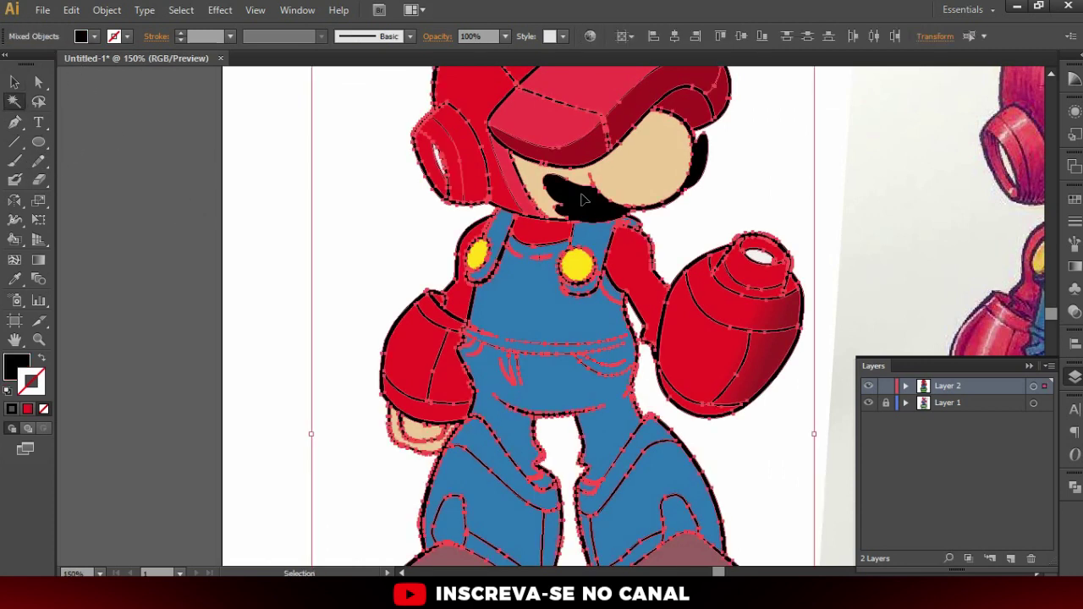
pyautogui.press('Delete')
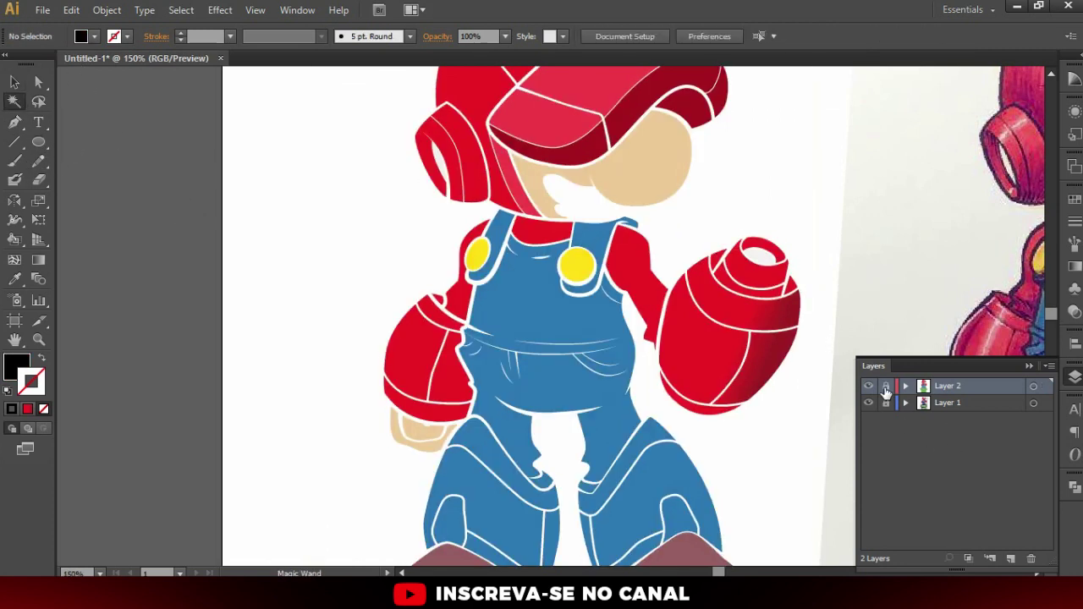
pyautogui.click(1012, 559)
pyautogui.hotkey('ctrl', 'f')
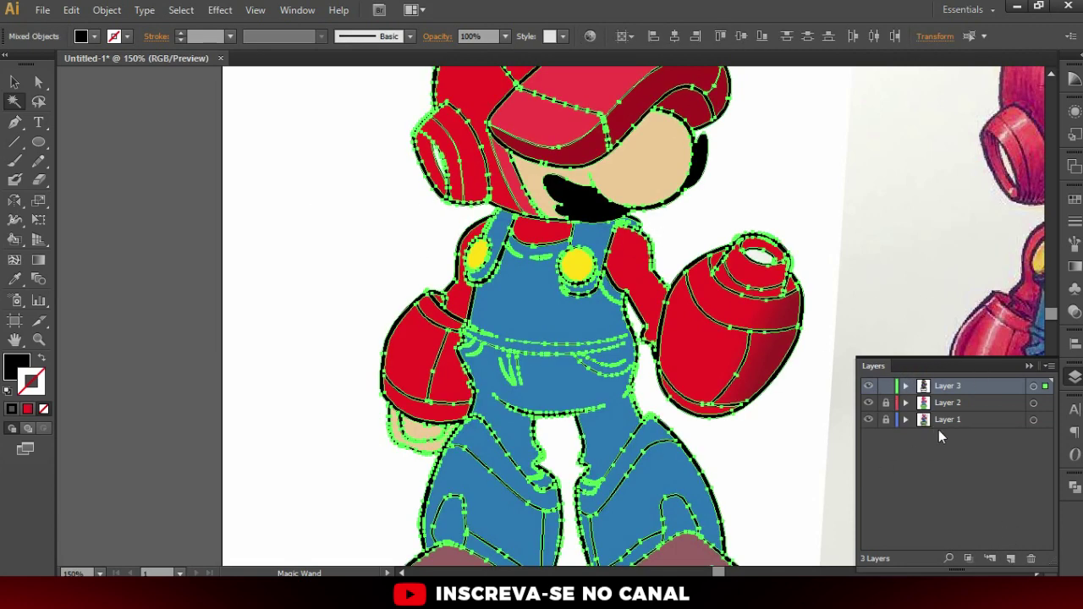
pyautogui.click(886, 388)
# Check layer visibility, then add an empty Layer 4 above the flat-colour Layer 2
pyautogui.hotkey('ctrl', '-')
pyautogui.hotkey('ctrl', '-')
pyautogui.click(869, 386)
pyautogui.click(868, 403)
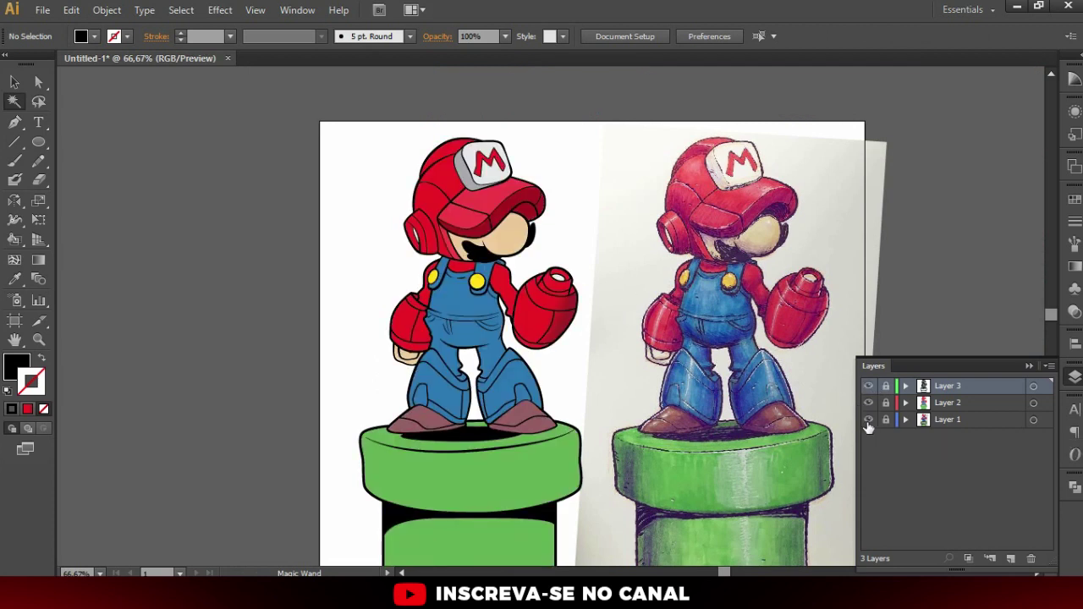
pyautogui.click(868, 420)
pyautogui.click(868, 421)
pyautogui.click(947, 405)
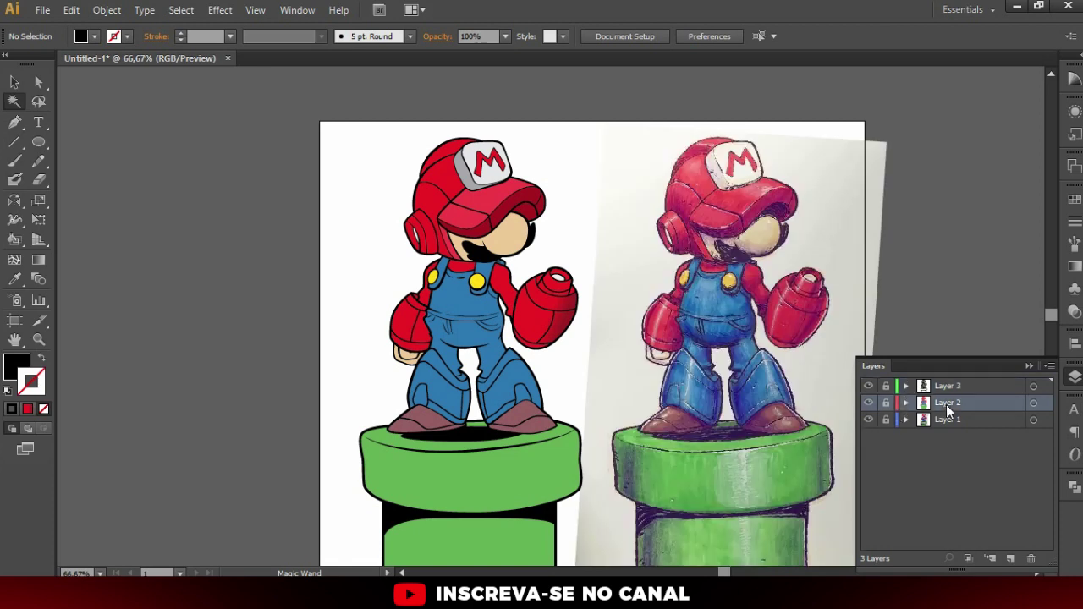
pyautogui.click(868, 403)
pyautogui.click(1011, 558)
pyautogui.scroll(2, 508, 258)
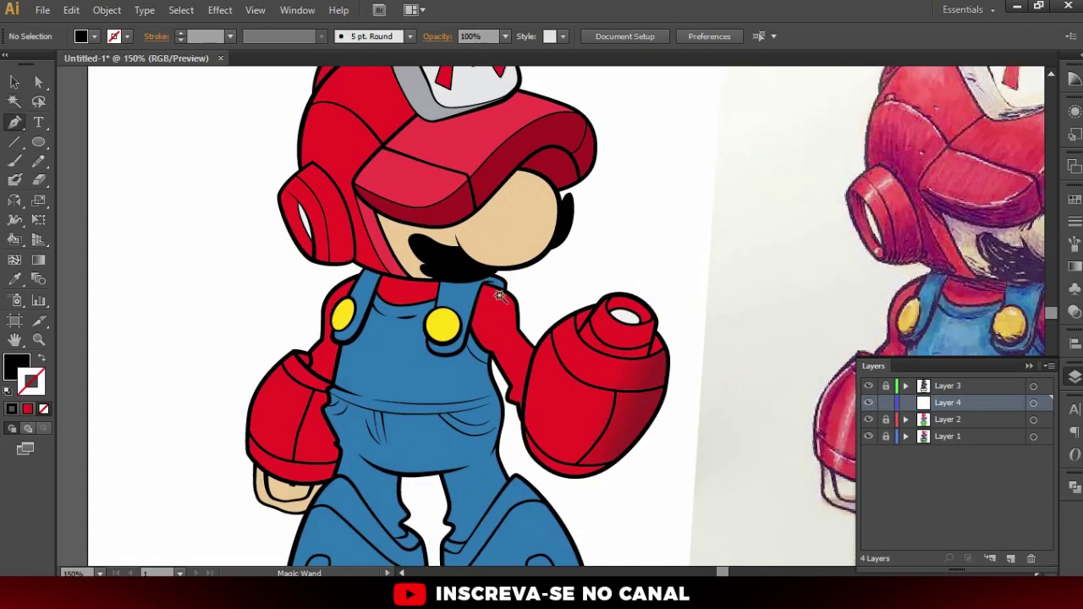
# Sample the glove red as fill and begin a shadow shape down the raised arm's edge
pyautogui.scroll(2, 478, 319)
pyautogui.press('i')
pyautogui.click(671, 467)
pyautogui.press('p')
pyautogui.click(459, 288)
pyautogui.moveTo(503, 319); pyautogui.dragTo(527, 314)
pyautogui.click(539, 275)
pyautogui.click(537, 343)
pyautogui.click(546, 406)
pyautogui.click(554, 506)
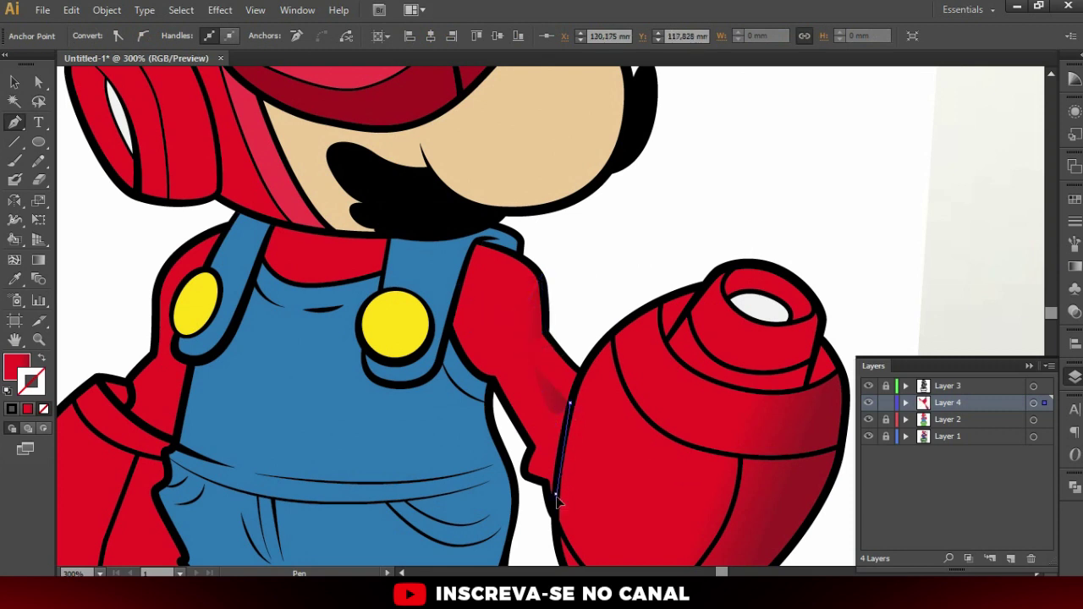
# Finish the arm shadow shape back up to the shoulder and select it
pyautogui.scroll(1, 550, 500)
pyautogui.click(540, 485)
pyautogui.scroll(1, 541, 489)
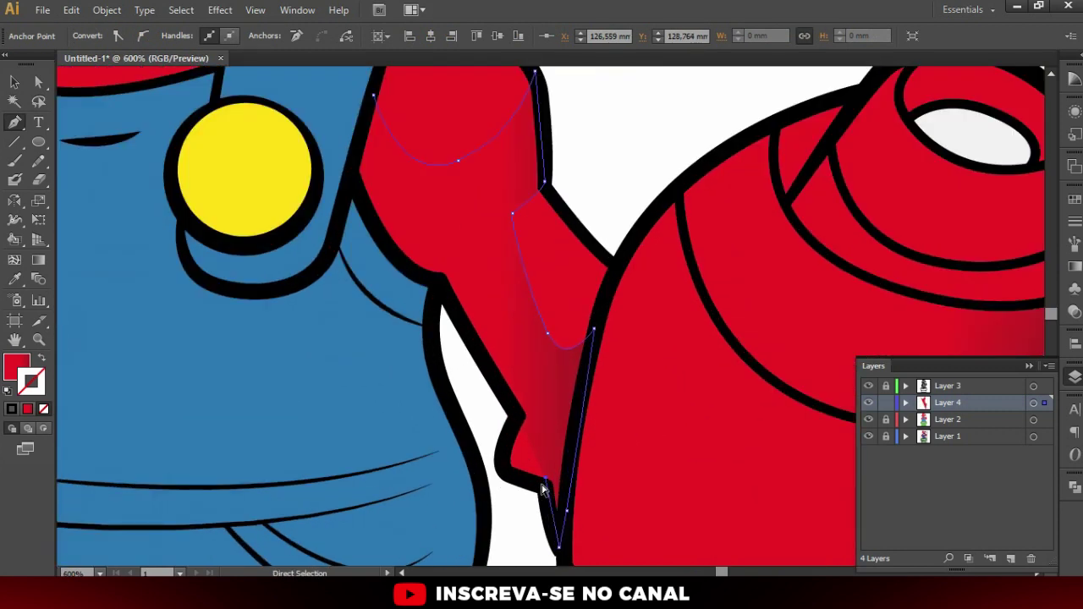
pyautogui.click(506, 453)
pyautogui.click(509, 415)
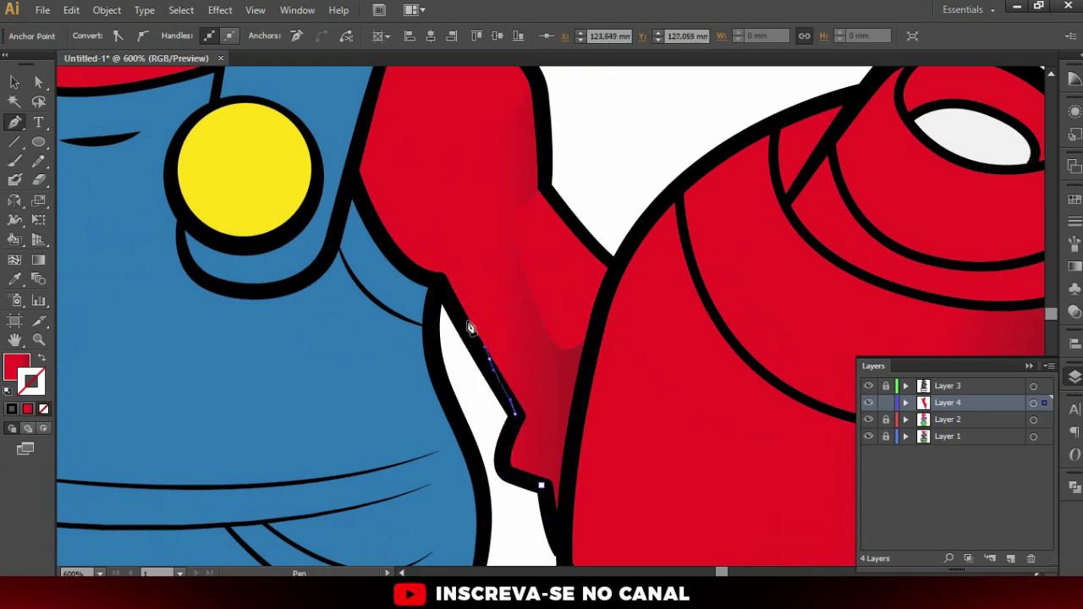
pyautogui.click(435, 277)
pyautogui.click(349, 176)
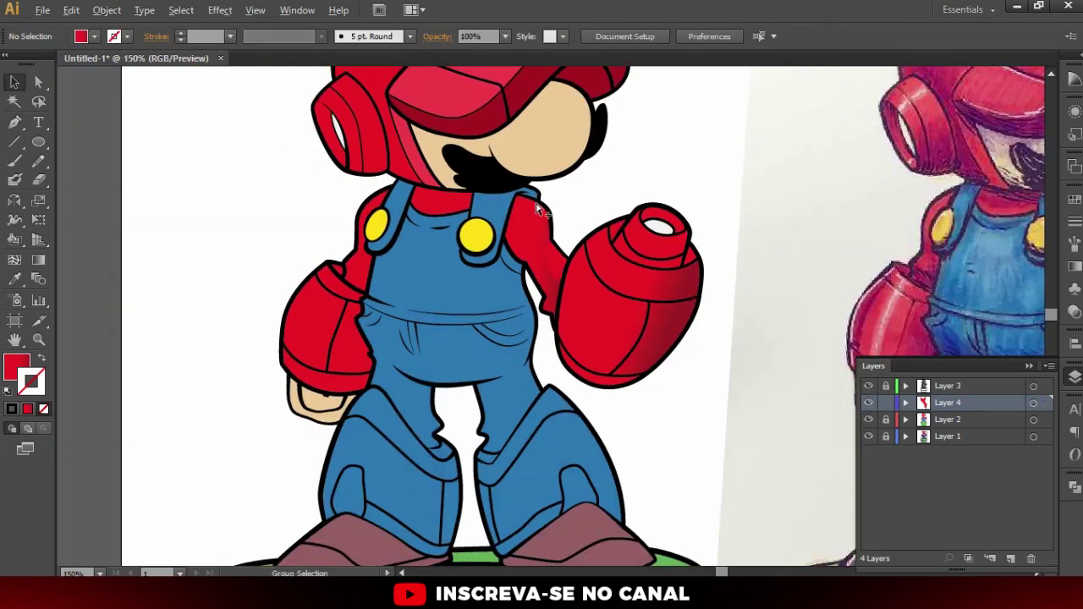
pyautogui.scroll(2, 537, 210)
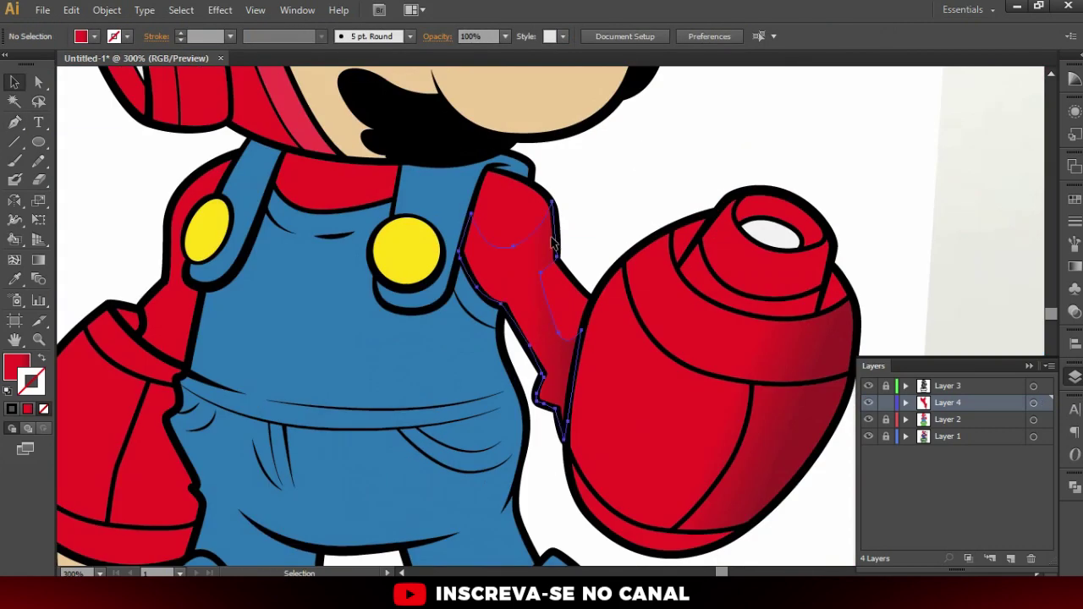
pyautogui.click(486, 250)
# Apply a gradient to the arm shadow and try several diagonal angles
pyautogui.press('a')
pyautogui.click(471, 218)
pyautogui.press('g')
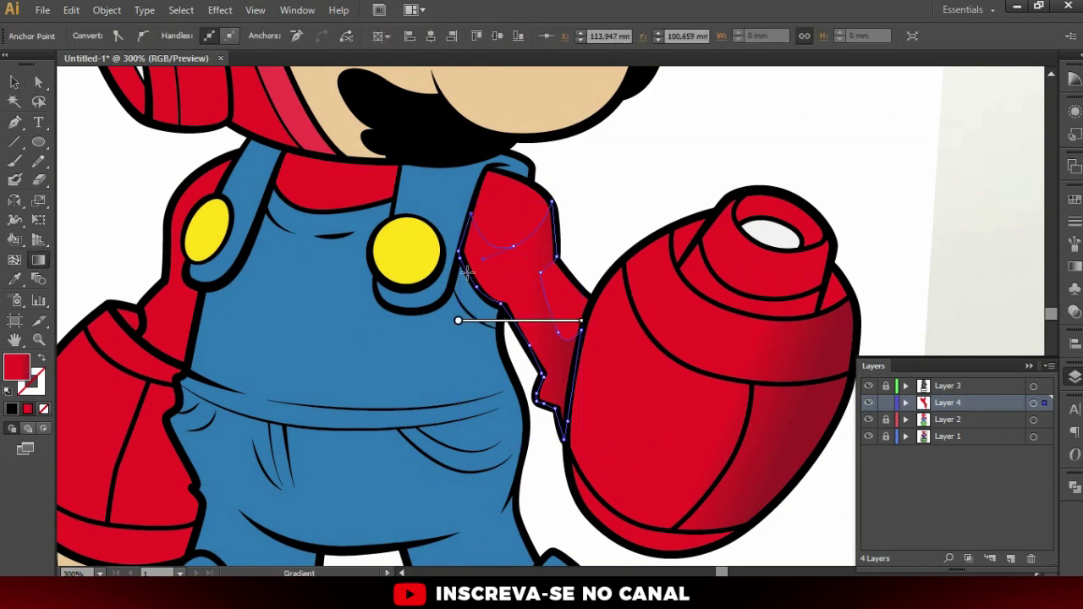
pyautogui.moveTo(557, 290); pyautogui.dragTo(524, 320)
pyautogui.moveTo(547, 263); pyautogui.dragTo(472, 309)
pyautogui.moveTo(581, 283); pyautogui.dragTo(496, 339)
pyautogui.moveTo(514, 254); pyautogui.dragTo(531, 362)
pyautogui.moveTo(566, 225)
pyautogui.mouseDown()
pyautogui.moveTo(592, 292)
pyautogui.moveTo(502, 336)
pyautogui.mouseUp()
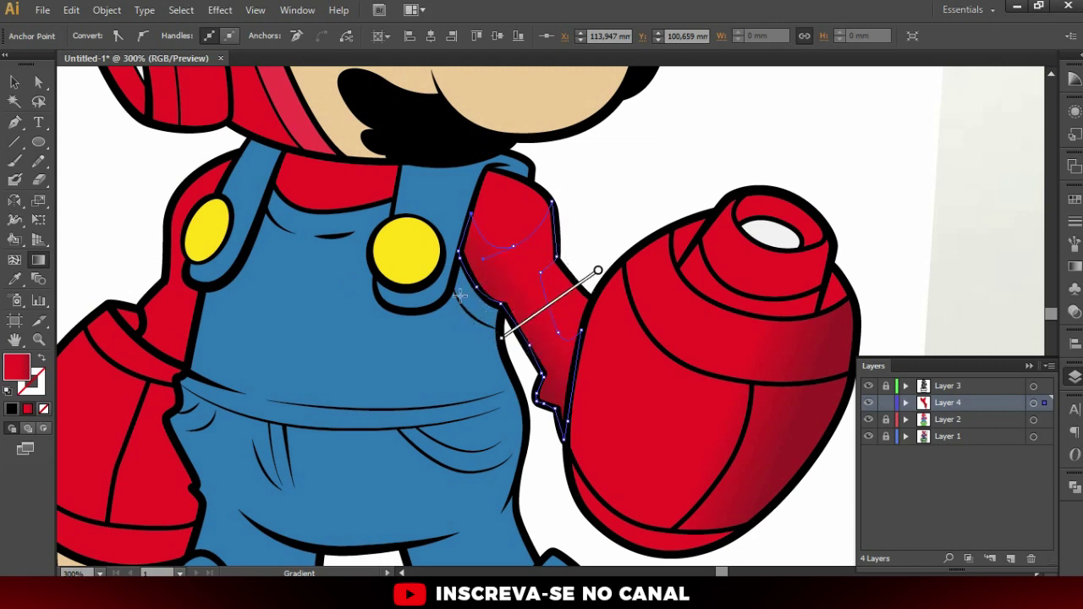
# Settle the arm gradient running from the glove toward the overalls
pyautogui.moveTo(613, 243); pyautogui.dragTo(552, 295)
pyautogui.moveTo(581, 211); pyautogui.dragTo(500, 302)
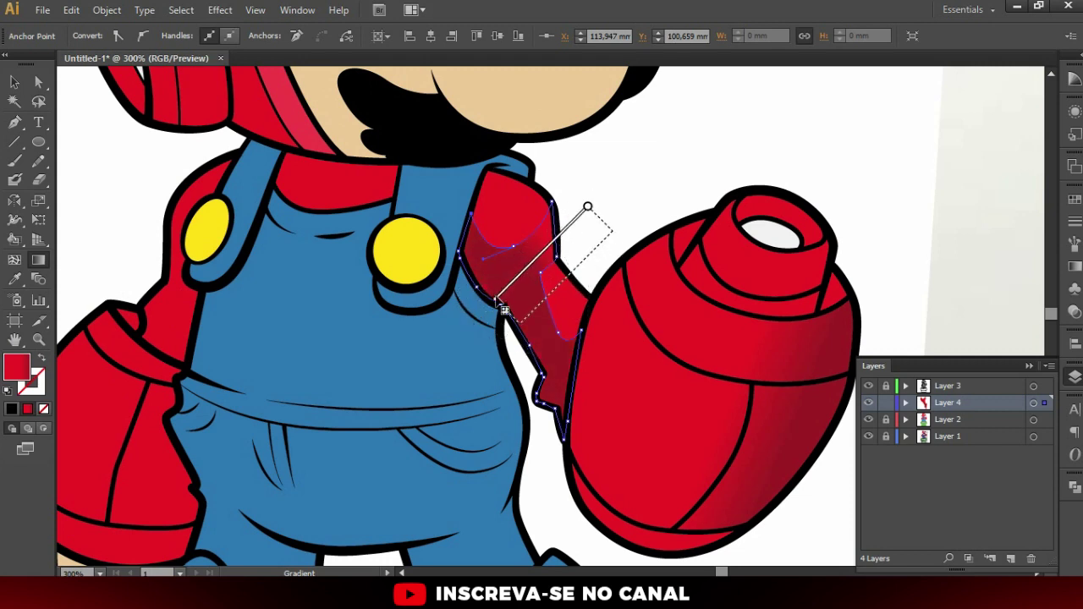
pyautogui.moveTo(608, 225); pyautogui.dragTo(503, 340)
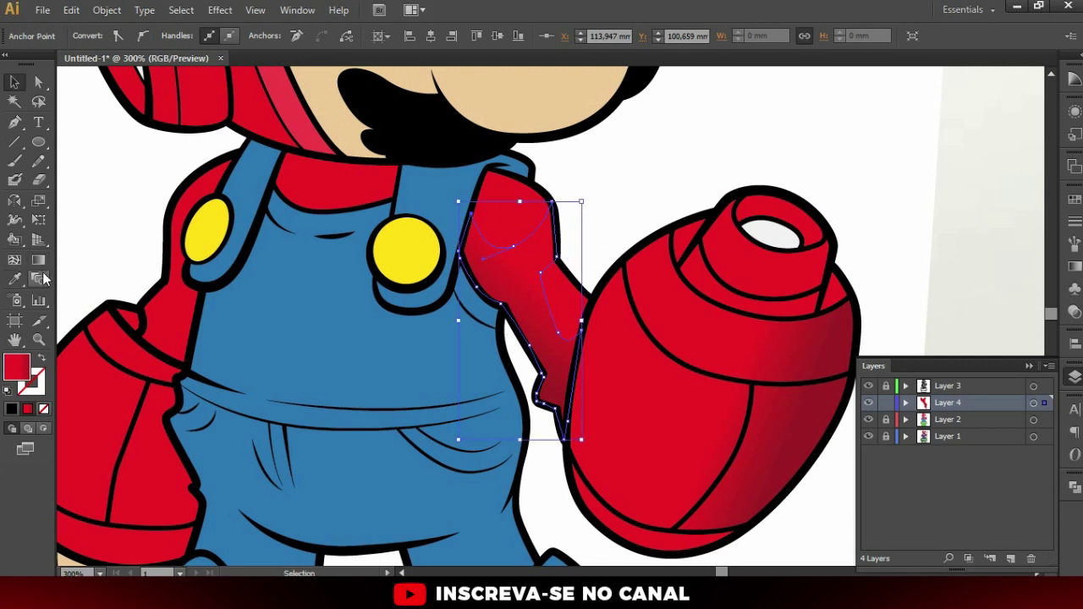
pyautogui.moveTo(547, 176); pyautogui.dragTo(518, 342)
pyautogui.moveTo(625, 271); pyautogui.dragTo(460, 242)
pyautogui.moveTo(613, 330); pyautogui.dragTo(425, 297)
pyautogui.moveTo(630, 275); pyautogui.dragTo(501, 334)
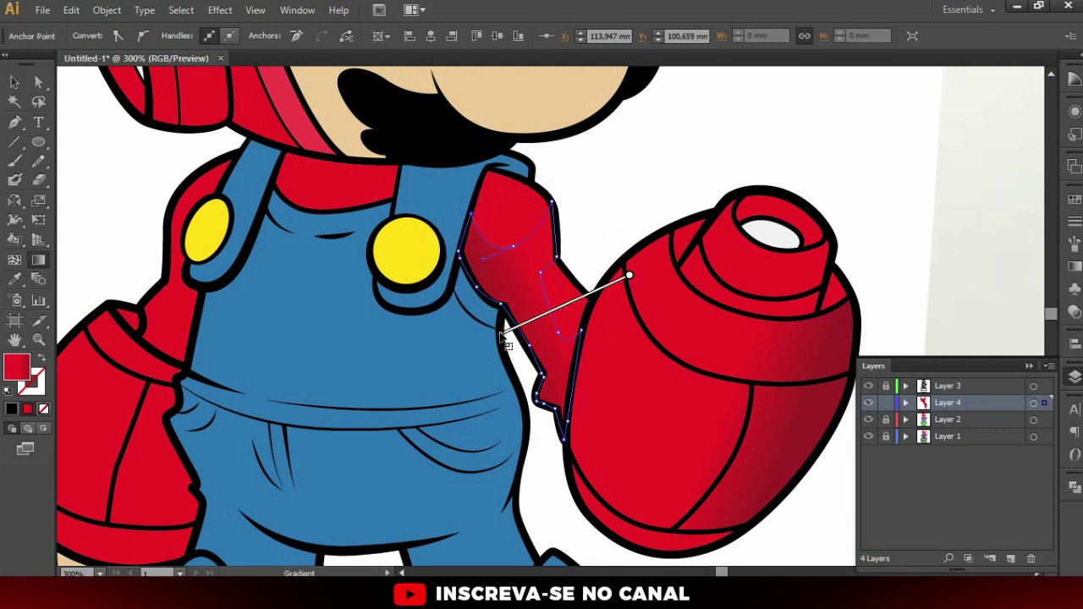
# Review the arm, then redraw the gradient across it extending toward the overalls
pyautogui.press('v')
pyautogui.scroll(-3, 508, 271)
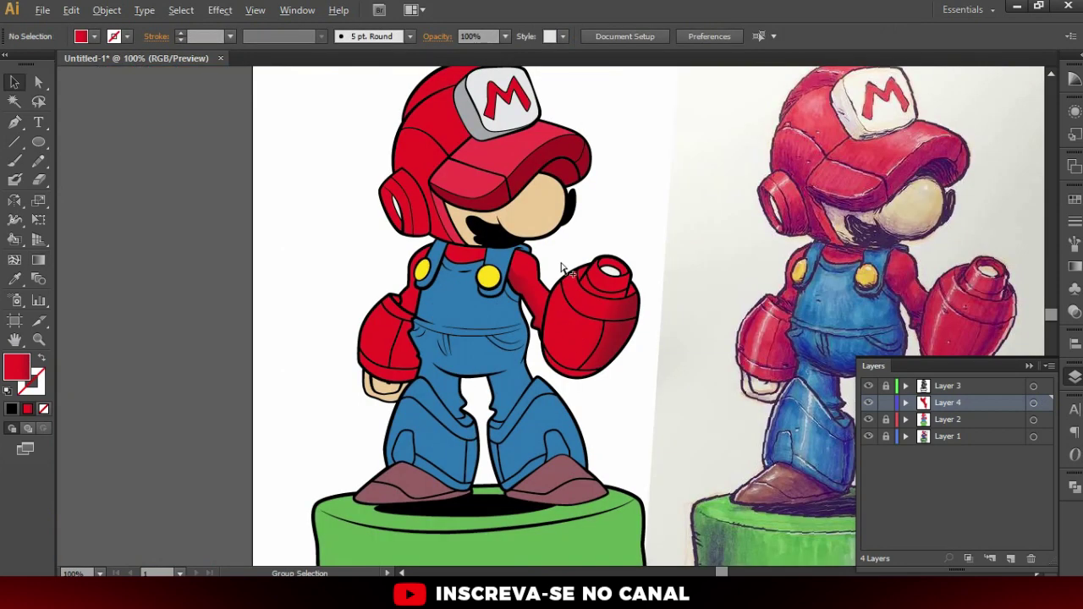
pyautogui.scroll(2, 513, 296)
pyautogui.press('a')
pyautogui.scroll(2, 514, 297)
pyautogui.press('g')
pyautogui.moveTo(489, 357)
pyautogui.mouseDown()
pyautogui.moveTo(689, 282)
pyautogui.moveTo(611, 306)
pyautogui.mouseUp()
pyautogui.moveTo(482, 364); pyautogui.dragTo(418, 389)
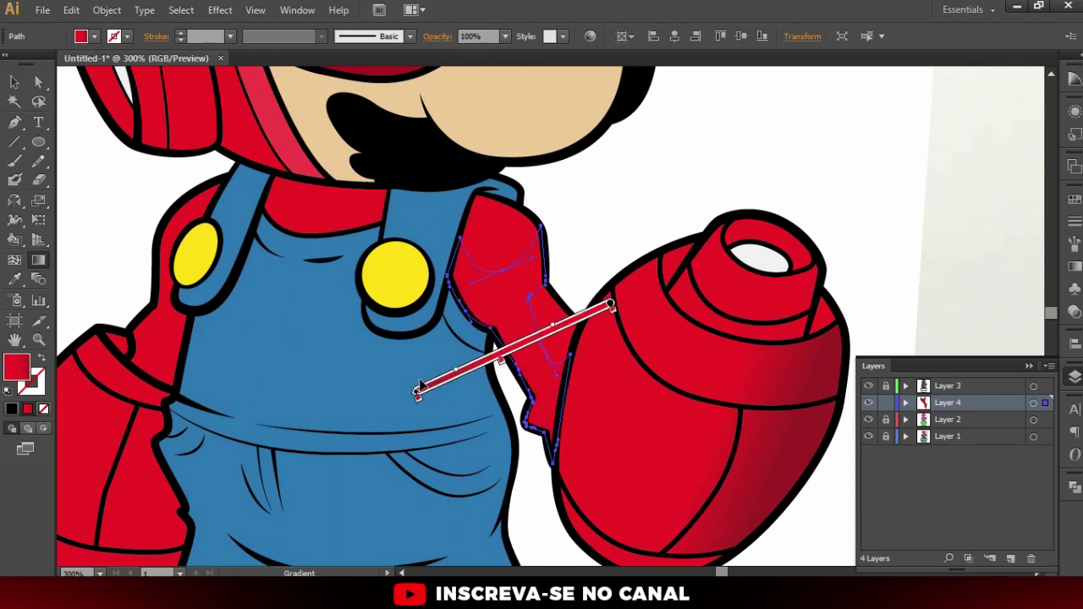
pyautogui.scroll(-2, 554, 343)
pyautogui.press('v')
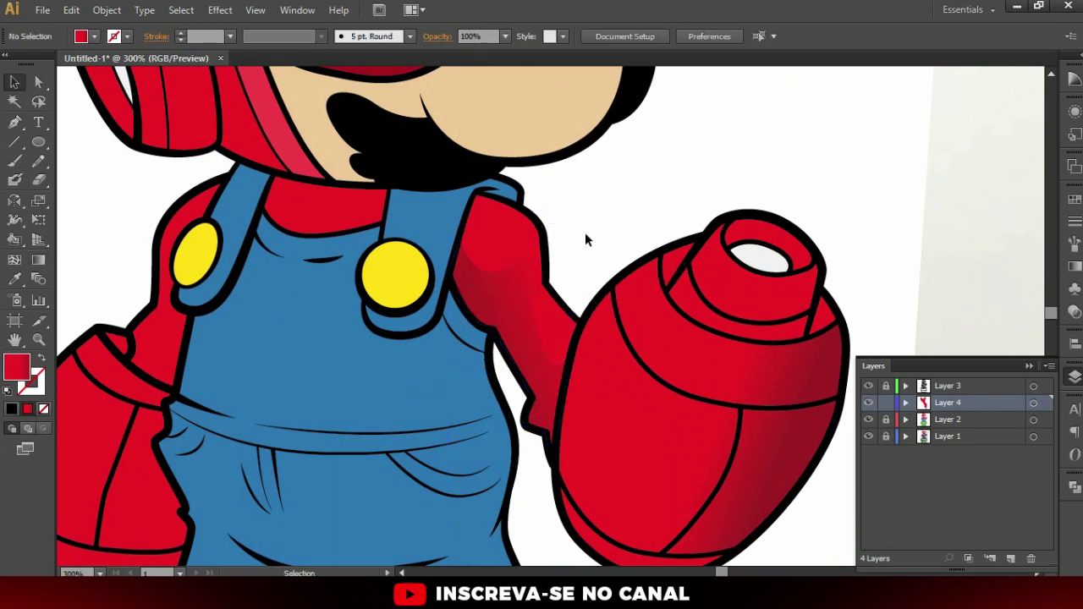
# Deselect the arm shadow to judge it and begin a neck shadow under the hat
pyautogui.click(585, 232)
pyautogui.scroll(-1, 489, 275)
pyautogui.scroll(-1, 489, 275)
pyautogui.scroll(1, 464, 302)
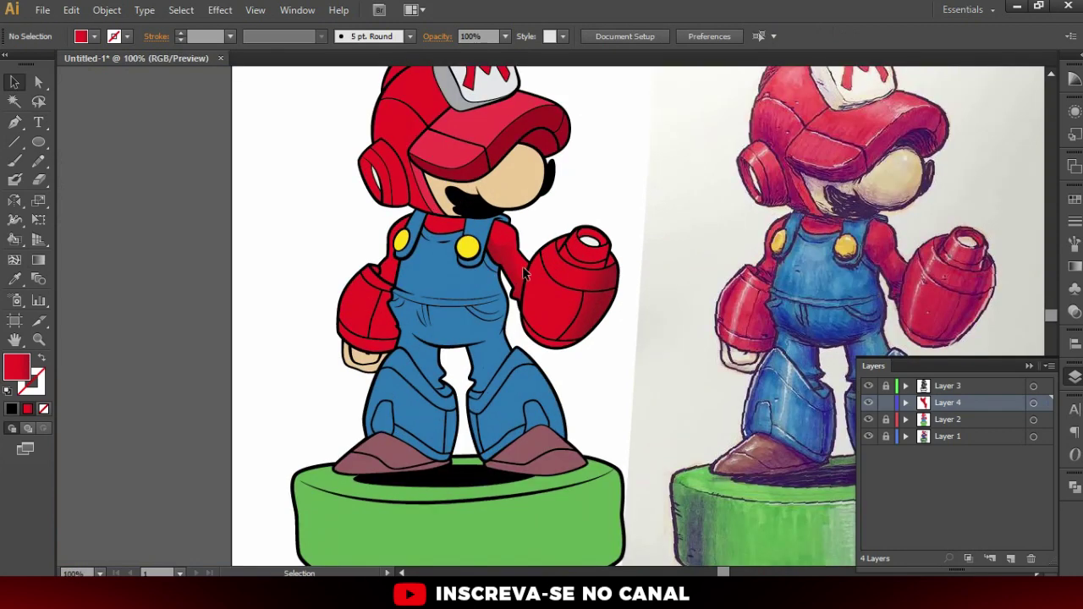
pyautogui.scroll(2, 385, 220)
pyautogui.scroll(1, 382, 217)
pyautogui.press('p')
pyautogui.scroll(1, 354, 225)
pyautogui.click(343, 218)
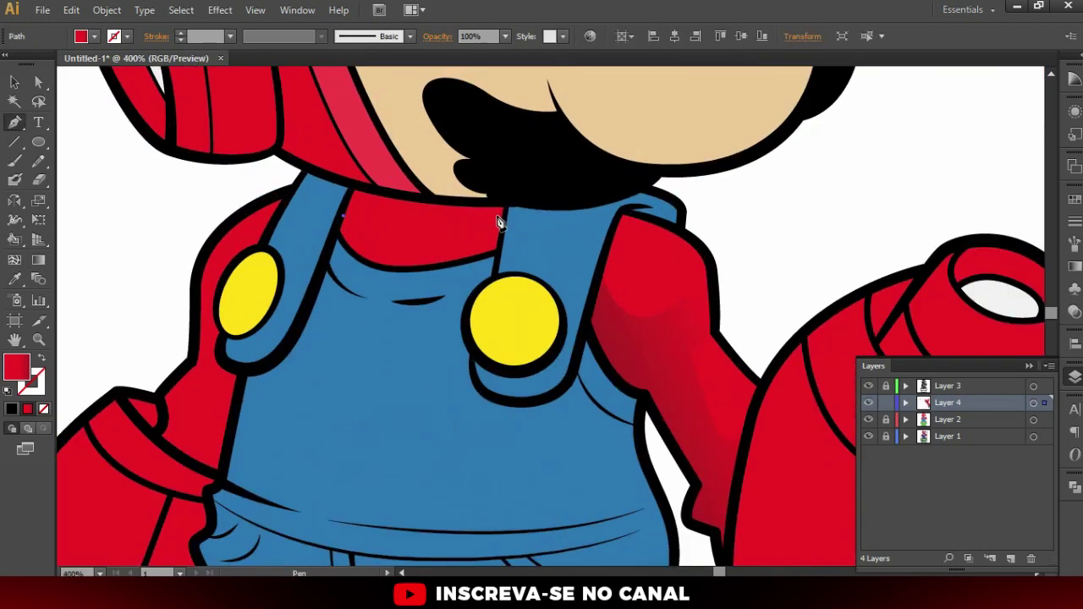
# Complete the neck shadow shape along the collar and deselect it
pyautogui.moveTo(519, 196); pyautogui.dragTo(518, 195)
pyautogui.click(505, 202)
pyautogui.click(403, 199)
pyautogui.click(355, 187)
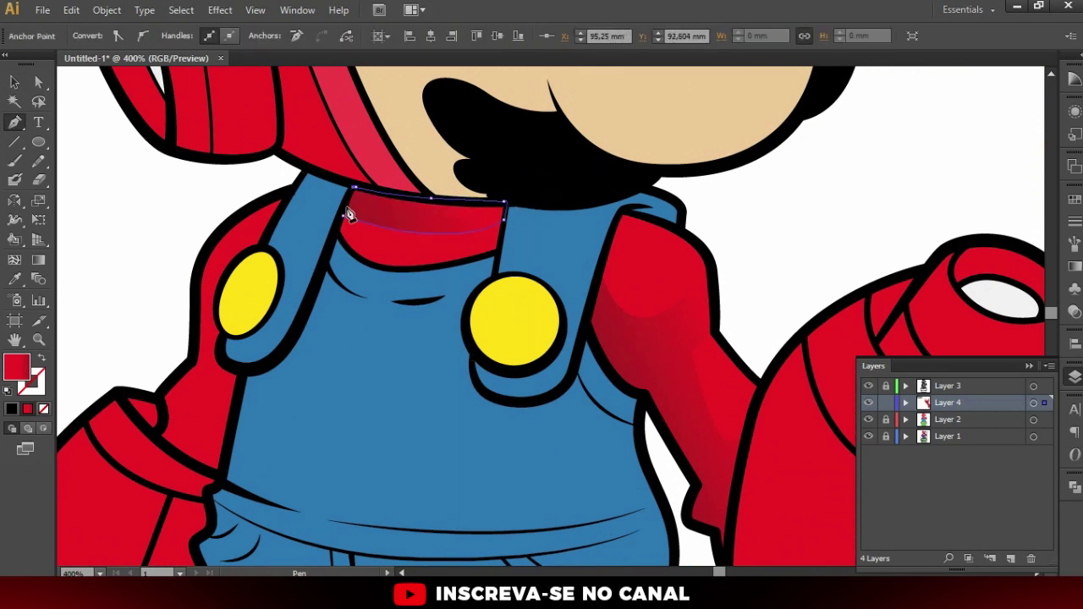
pyautogui.click(343, 222)
pyautogui.hotkey('ctrl', '-')
pyautogui.hotkey('ctrl', '-')
pyautogui.hotkey('ctrl', '-')
pyautogui.press('v')
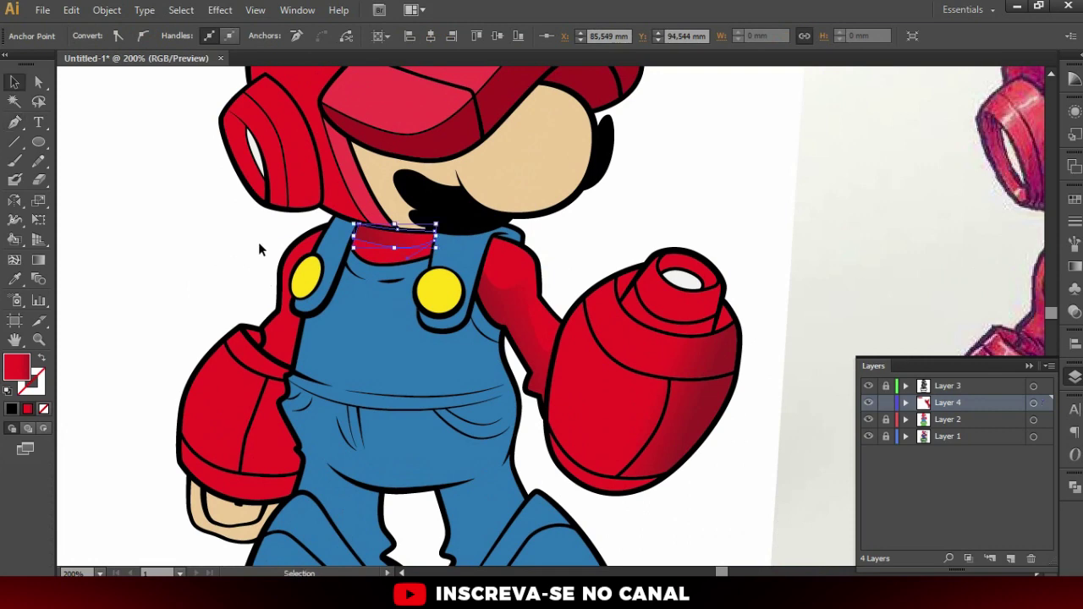
pyautogui.click(258, 242)
# Bring the helmet into view and begin a shadow curving along the hat brim
pyautogui.scroll(3, 334, 257)
pyautogui.hotkey('ctrl', '+')
pyautogui.press('p')
pyautogui.hscroll(3, 177, 306)
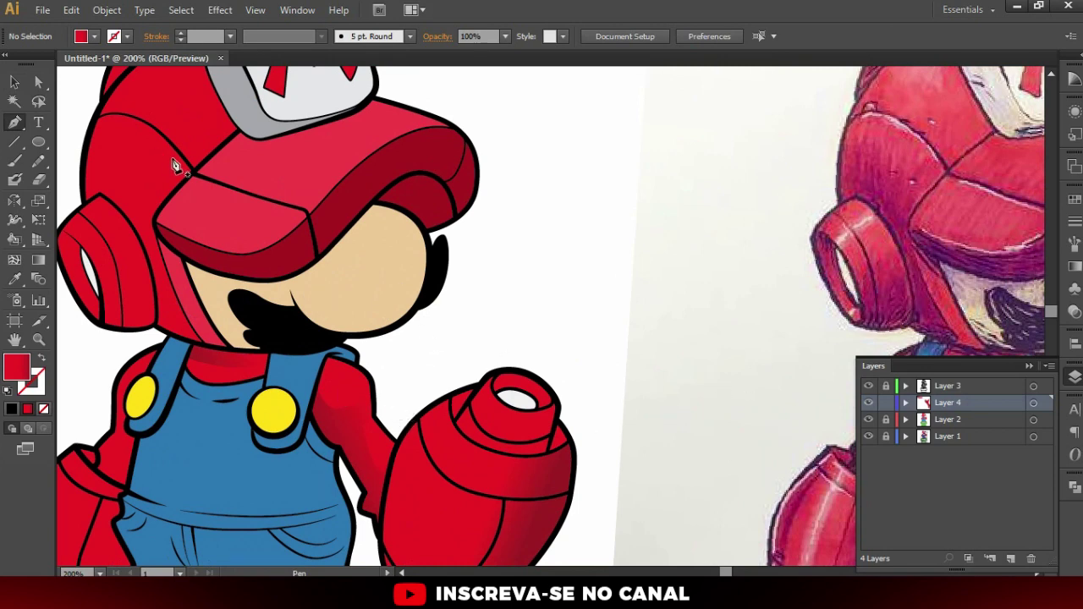
pyautogui.moveTo(211, 268); pyautogui.dragTo(369, 269)
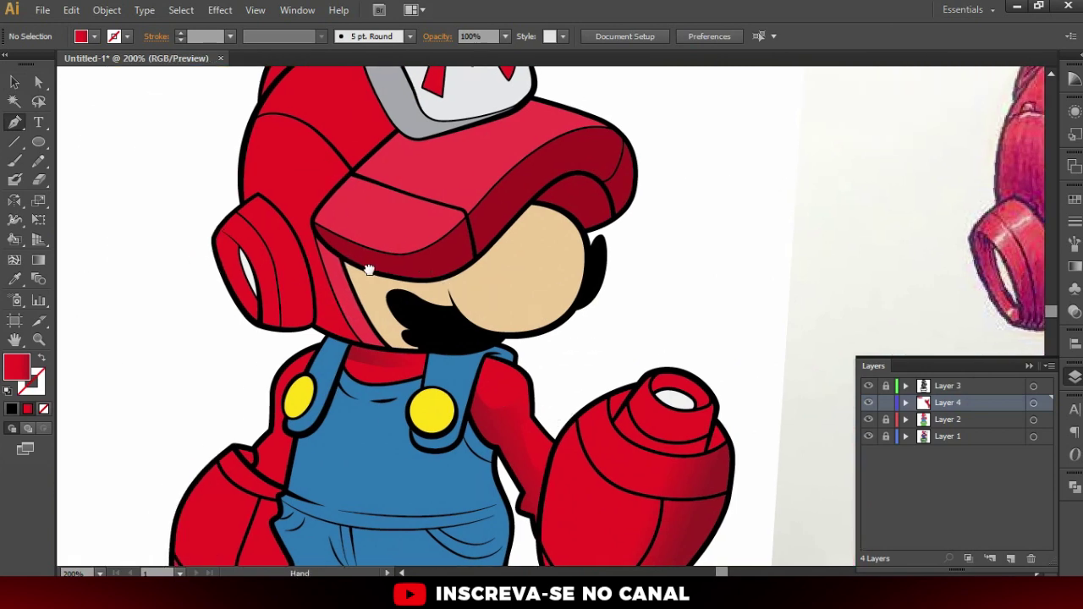
pyautogui.scroll(2, 337, 297)
pyautogui.scroll(2, 310, 339)
pyautogui.click(301, 316)
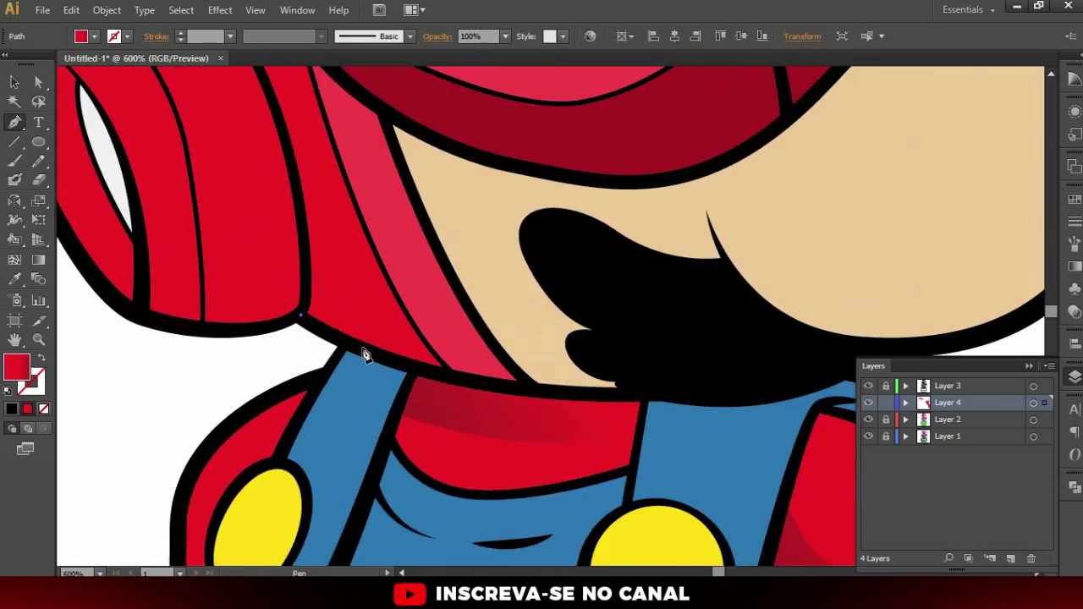
pyautogui.moveTo(397, 365); pyautogui.dragTo(427, 371)
# Draw a closed shadow shape up the helmet's inner edge to the brim corner
pyautogui.click(450, 373)
pyautogui.click(358, 216)
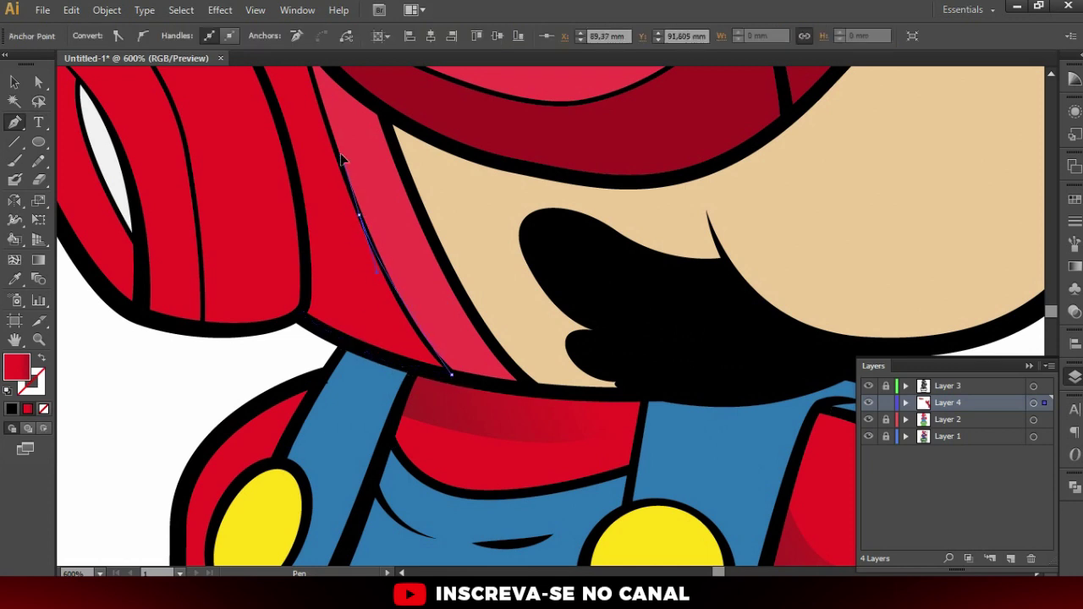
pyautogui.moveTo(336, 135); pyautogui.dragTo(455, 355)
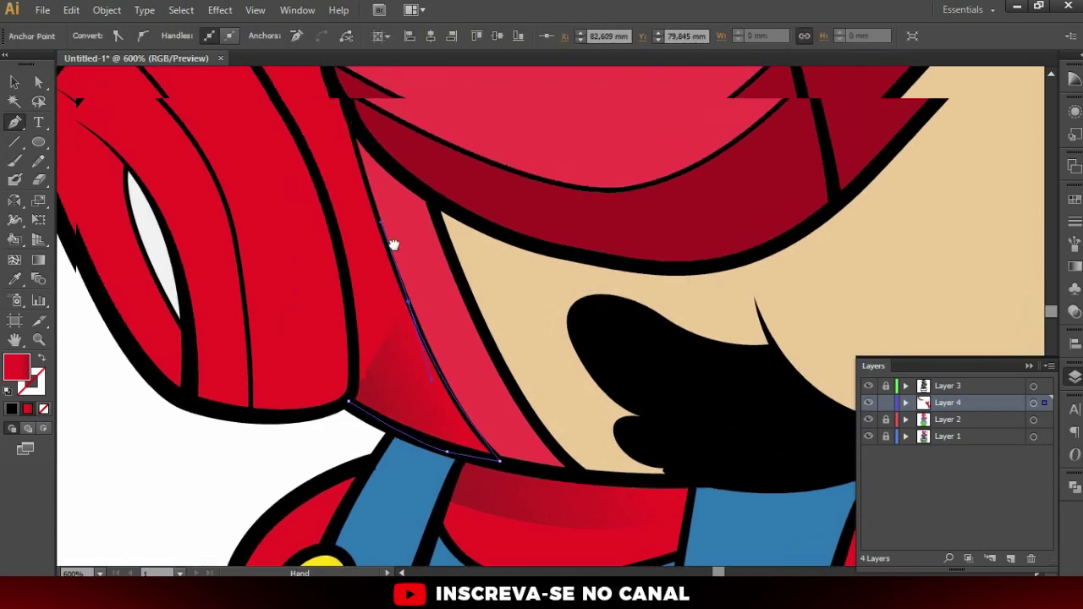
pyautogui.click(429, 239)
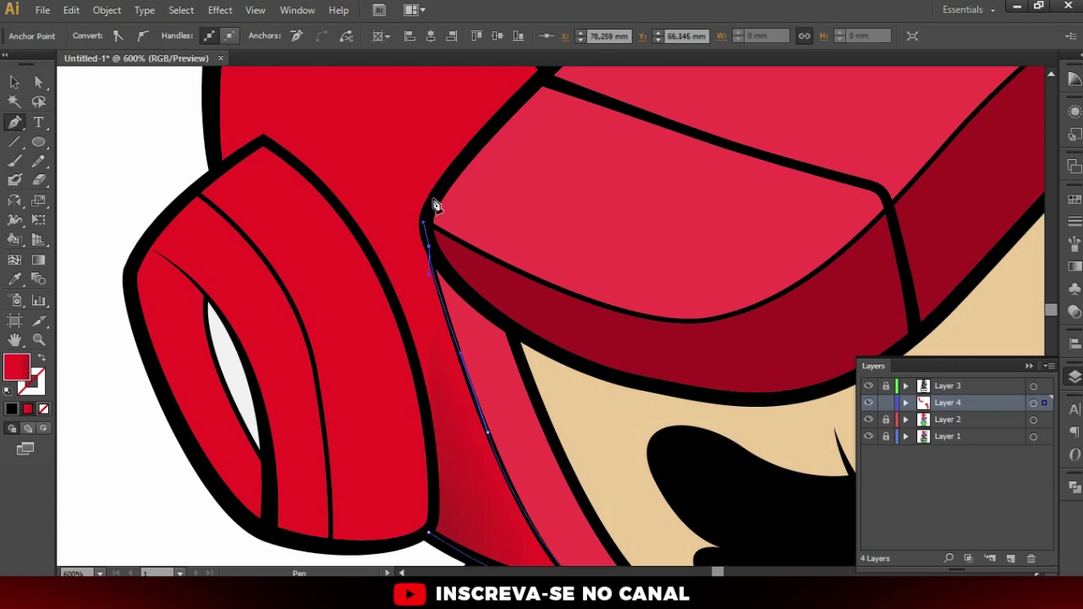
pyautogui.scroll(-2, 428, 216)
pyautogui.moveTo(439, 134); pyautogui.dragTo(416, 237)
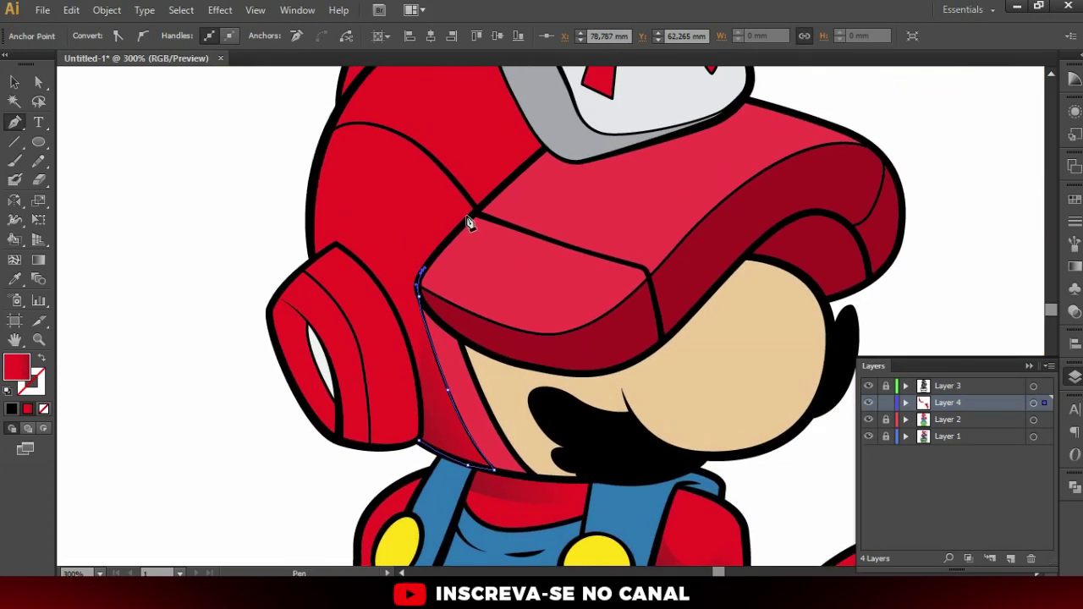
pyautogui.click(476, 216)
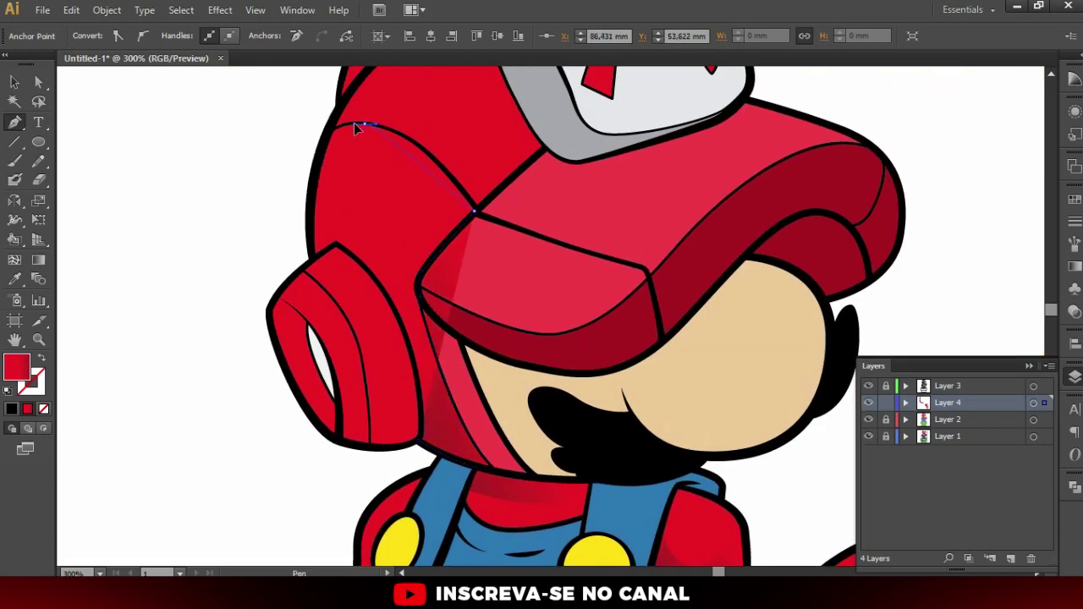
pyautogui.moveTo(311, 123); pyautogui.dragTo(302, 129)
pyautogui.click(326, 134)
pyautogui.scroll(2, 322, 262)
# Draw a second closed shadow shape along the helmet's left inner edge
pyautogui.click(309, 269)
pyautogui.click(360, 237)
pyautogui.click(423, 291)
pyautogui.click(454, 326)
pyautogui.click(481, 377)
pyautogui.click(497, 411)
pyautogui.moveTo(504, 428); pyautogui.dragTo(466, 265)
pyautogui.click(483, 346)
pyautogui.click(494, 427)
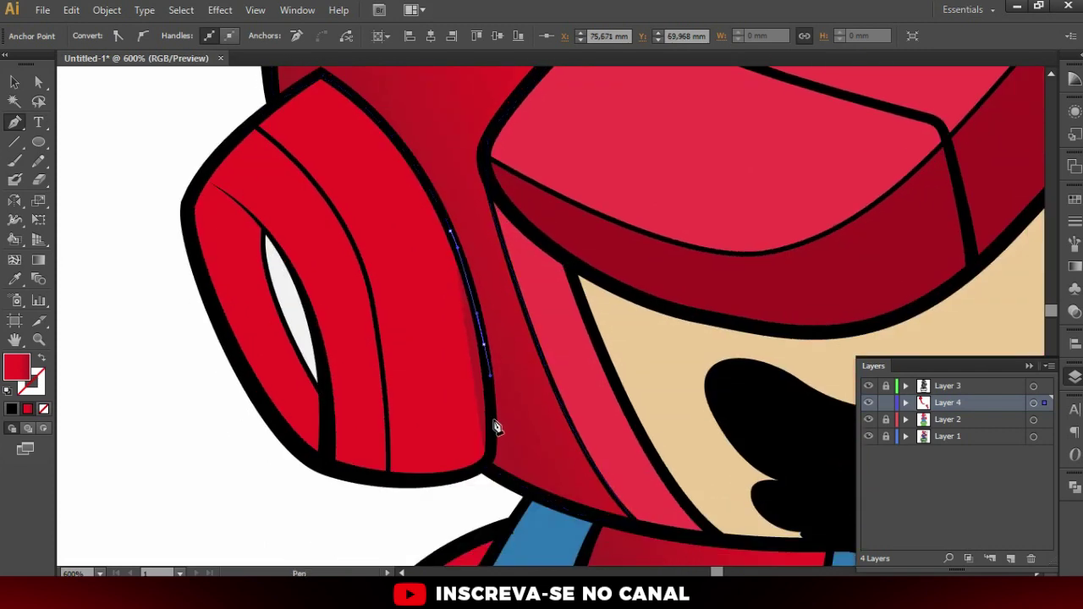
pyautogui.click(488, 473)
pyautogui.scroll(-3, 466, 440)
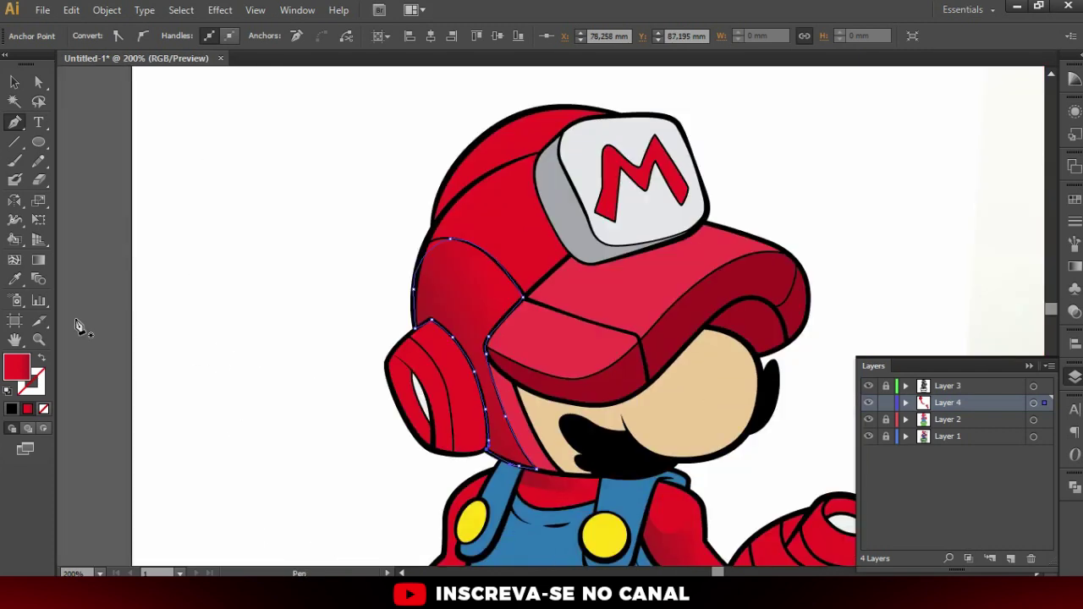
# Lay a gradient down the helmet's inner edge, then deselect and view the whole drawing
pyautogui.click(38, 259)
pyautogui.scroll(1, 465, 318)
pyautogui.moveTo(483, 273); pyautogui.dragTo(495, 431)
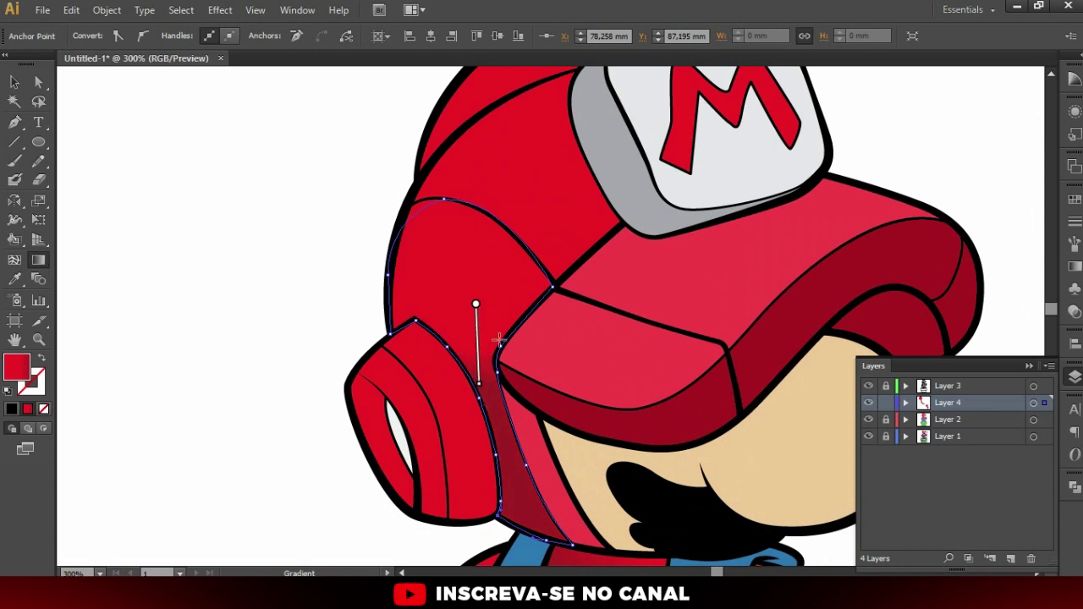
pyautogui.moveTo(466, 274); pyautogui.dragTo(481, 471)
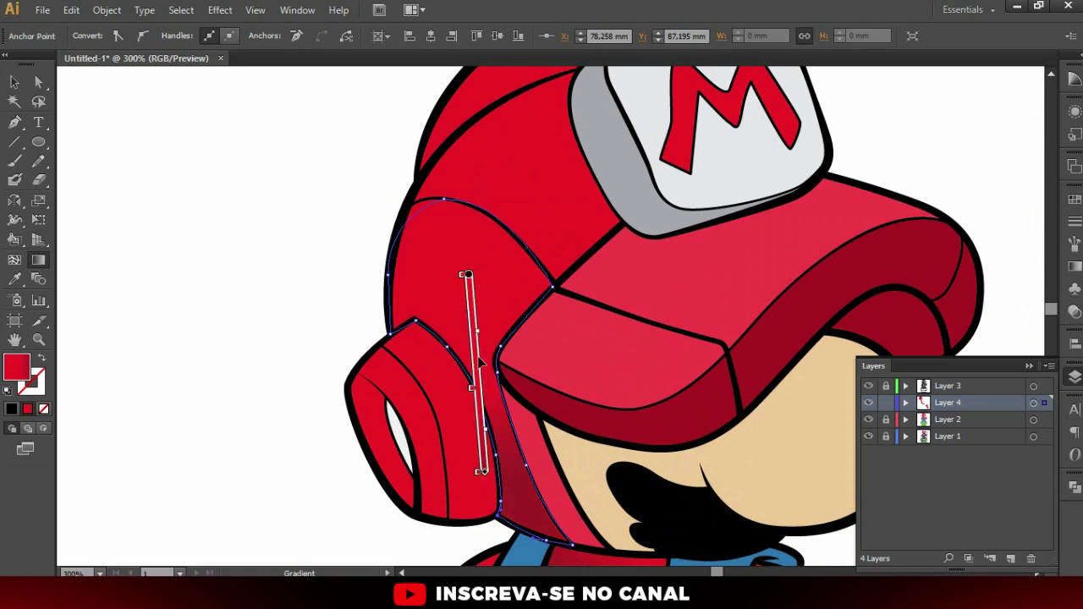
pyautogui.moveTo(461, 217); pyautogui.dragTo(481, 397)
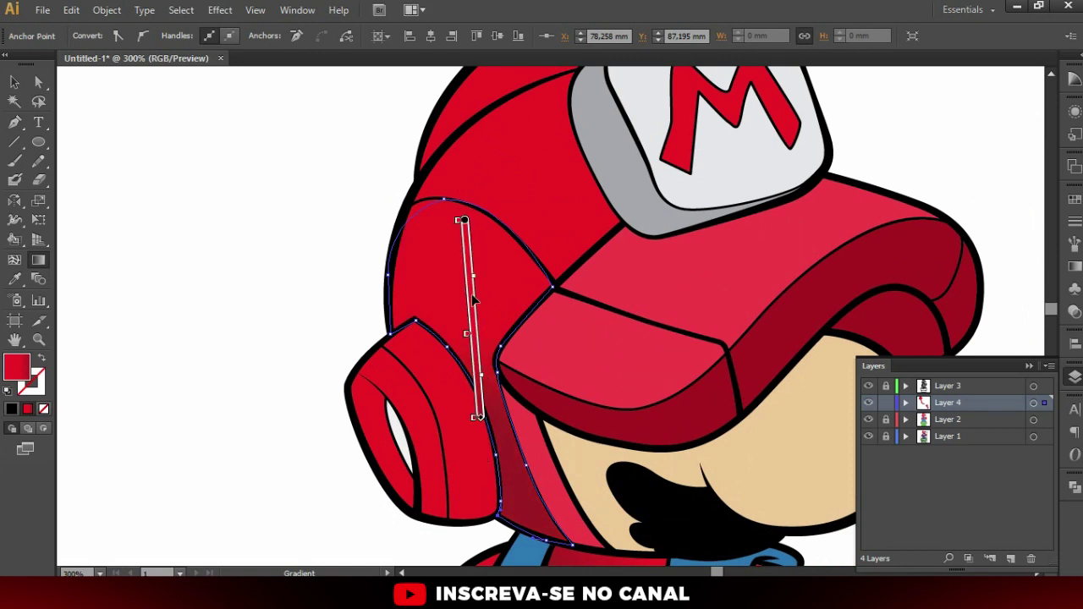
pyautogui.press('v')
pyautogui.click(385, 254)
pyautogui.hotkey('ctrl', '1')
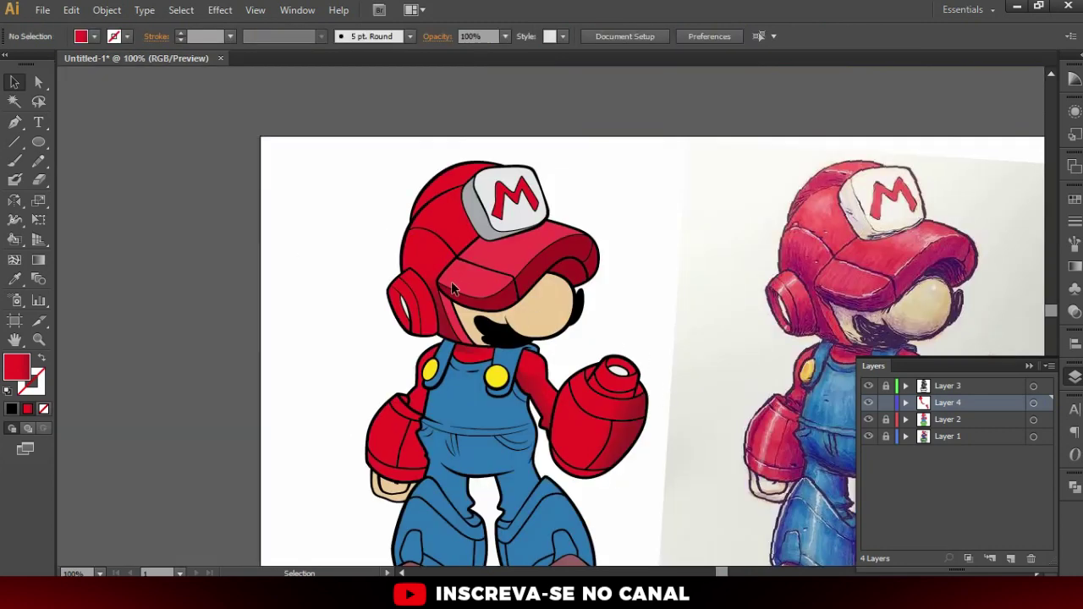
# Zoom in on the cap and start a shadow path down the helmet's left outline
pyautogui.hotkey('ctrl', '+')
pyautogui.hotkey('ctrl', '+')
pyautogui.press('a')
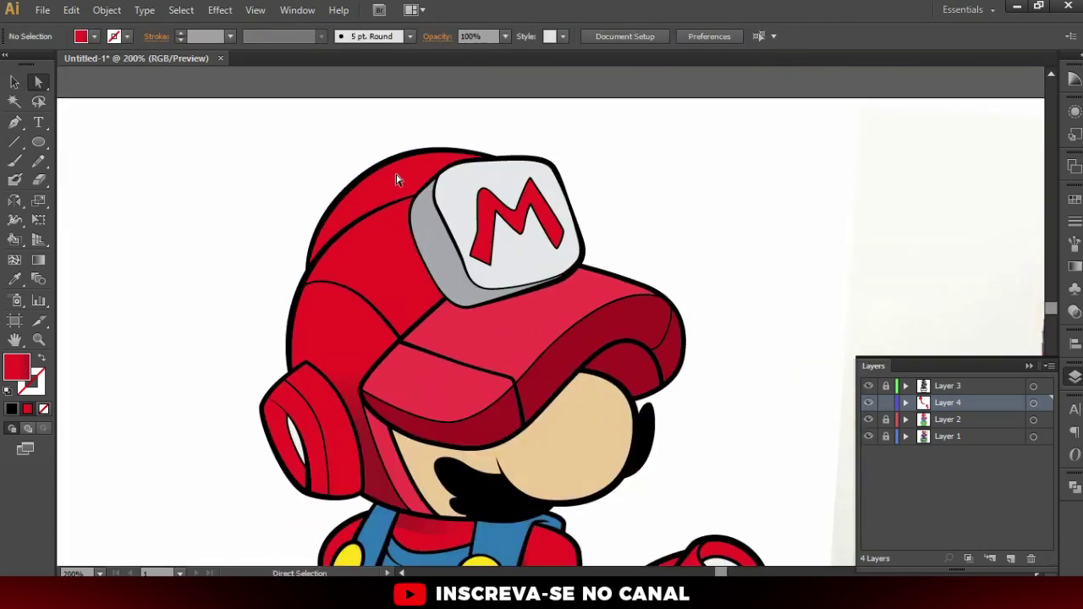
pyautogui.scroll(1, 474, 207)
pyautogui.press('p')
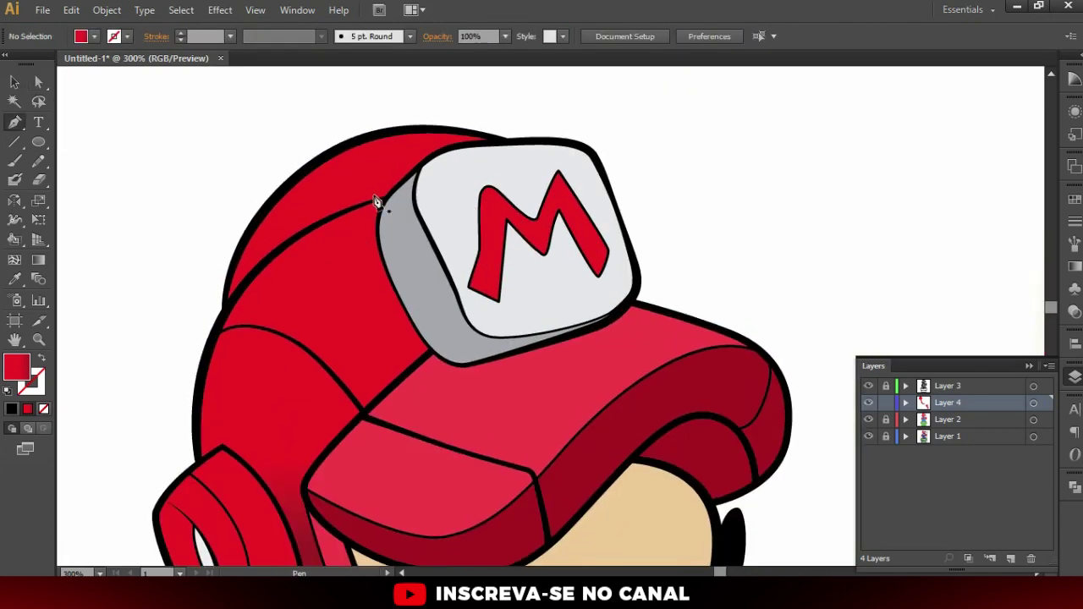
pyautogui.scroll(1, 393, 205)
pyautogui.scroll(2, 332, 224)
pyautogui.click(256, 256)
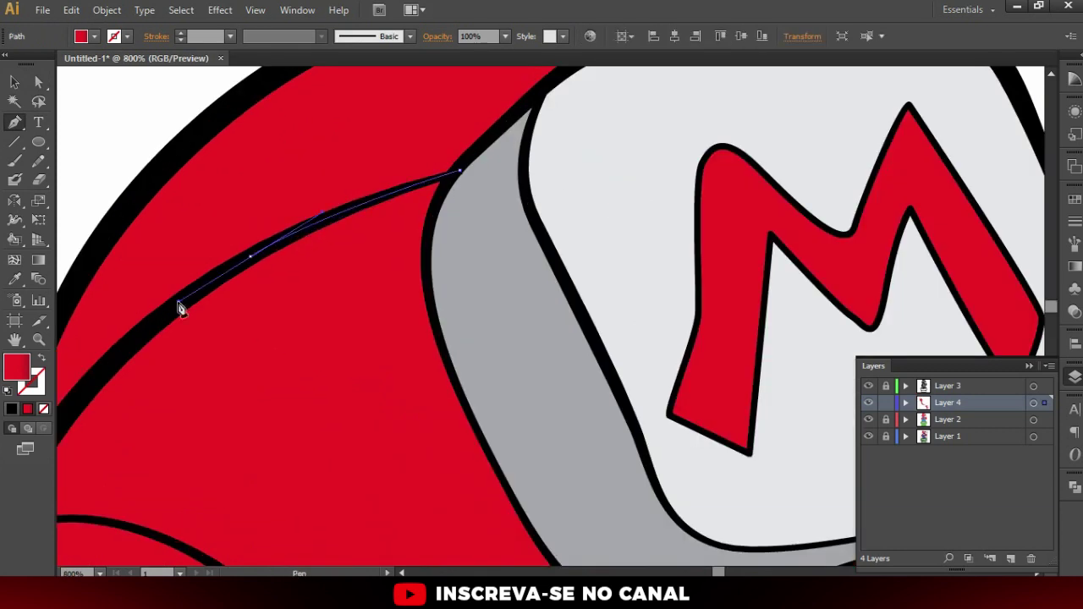
pyautogui.moveTo(177, 303); pyautogui.dragTo(386, 256)
pyautogui.click(254, 415)
pyautogui.click(258, 326)
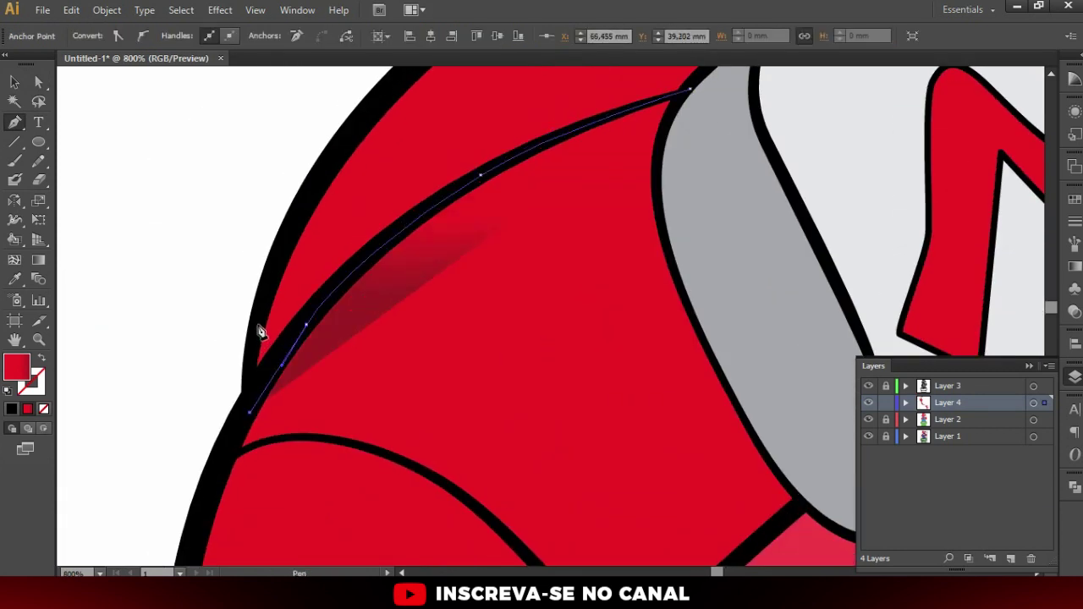
# Trace the shadow along the helmet's top outline and seam, close it, and deselect
pyautogui.scroll(5, 322, 296)
pyautogui.click(368, 293)
pyautogui.click(576, 153)
pyautogui.click(854, 133)
pyautogui.click(937, 152)
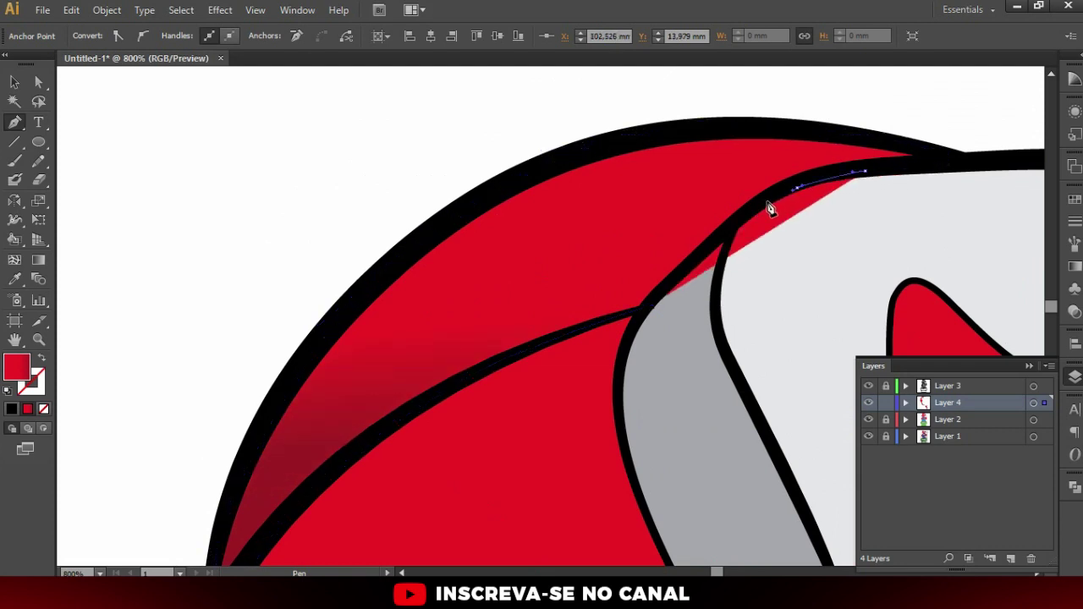
pyautogui.click(743, 218)
pyautogui.click(692, 258)
pyautogui.click(651, 319)
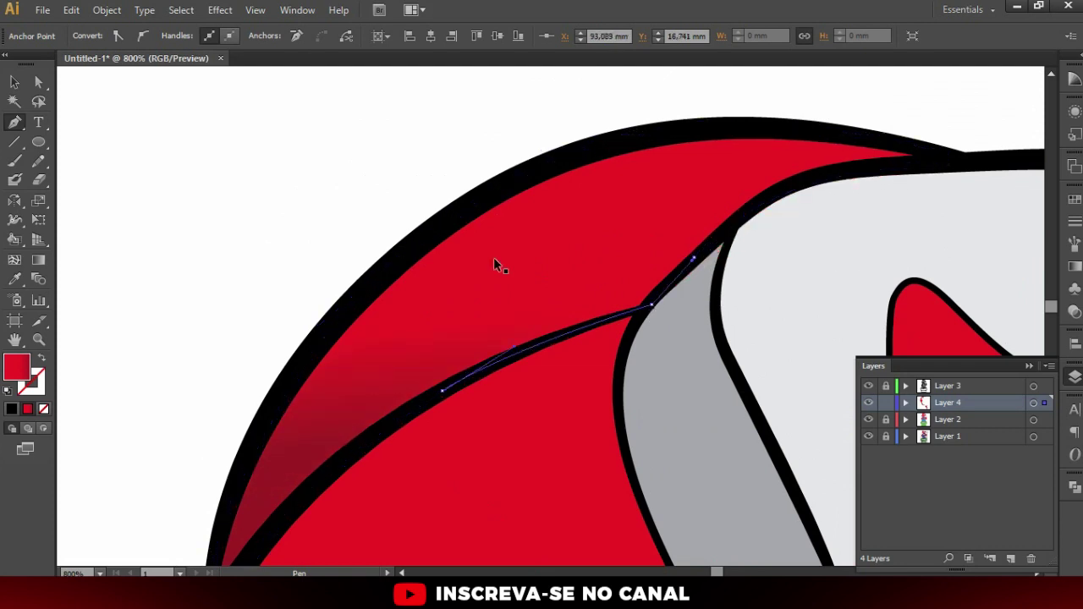
pyautogui.keyDown('ctrl'); pyautogui.click(490, 181); pyautogui.keyUp('ctrl')
pyautogui.hotkey('ctrl', '-')
pyautogui.hotkey('ctrl', '-')
pyautogui.hotkey('ctrl', '-')
pyautogui.hotkey('ctrl', '-')
pyautogui.hotkey('ctrl', '-')
pyautogui.hotkey('ctrl', '-')
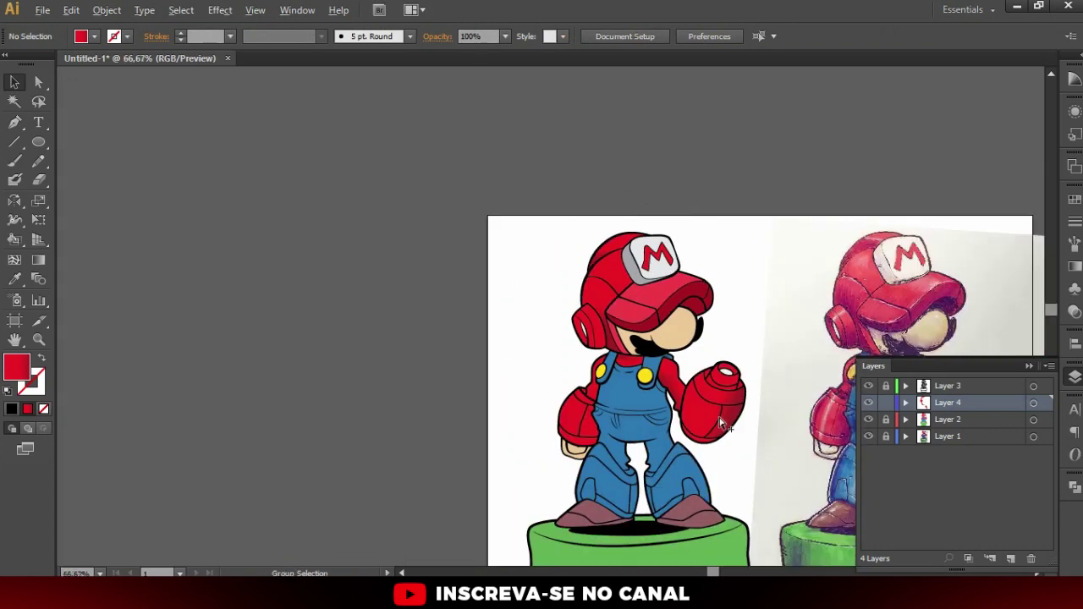
# Toggle Layer 4's visibility to compare the whole figure with and without shading
pyautogui.scroll(1, 751, 337)
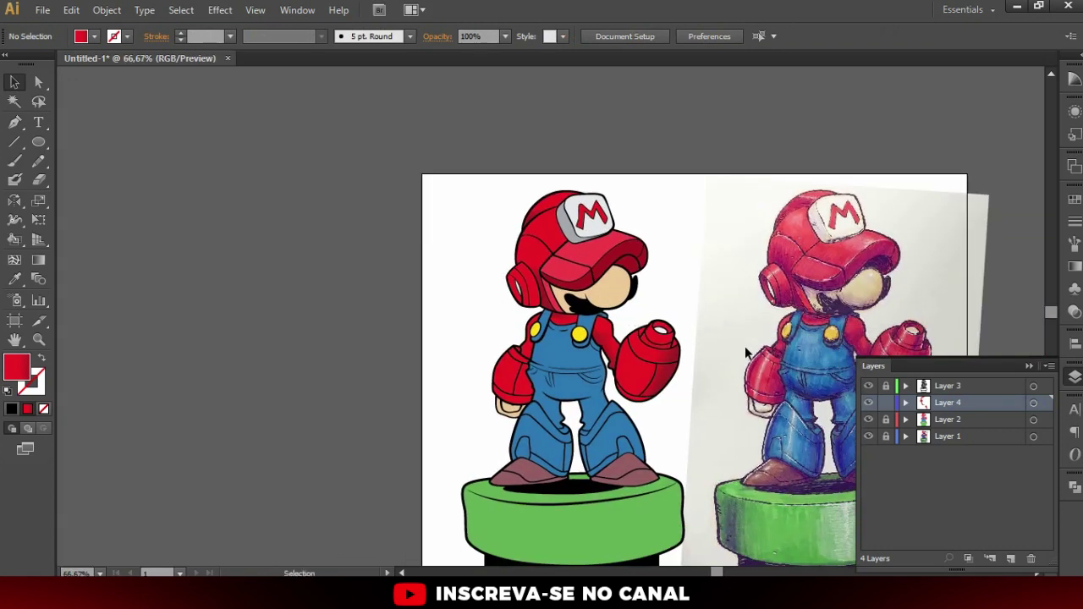
pyautogui.scroll(1, 665, 245)
pyautogui.moveTo(775, 383); pyautogui.dragTo(728, 316)
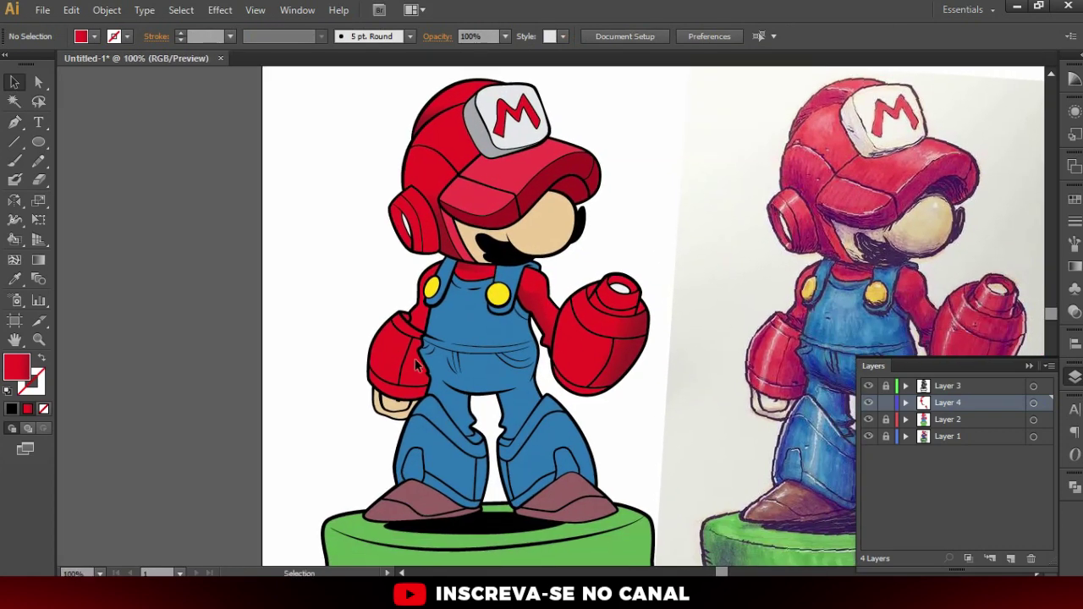
pyautogui.scroll(2, 415, 358)
pyautogui.moveTo(476, 315); pyautogui.dragTo(404, 256)
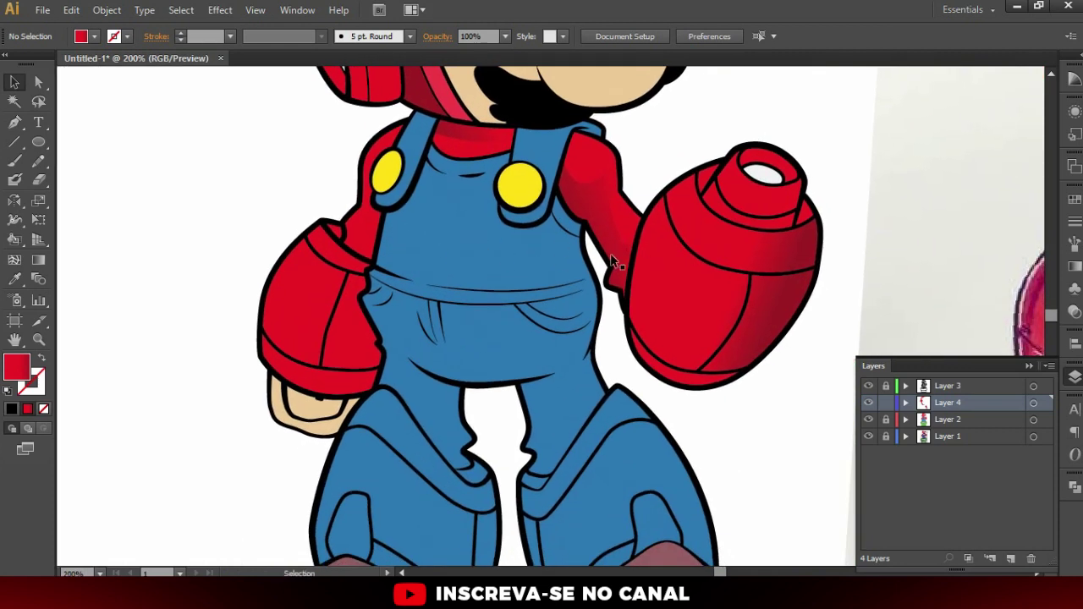
pyautogui.click(868, 402)
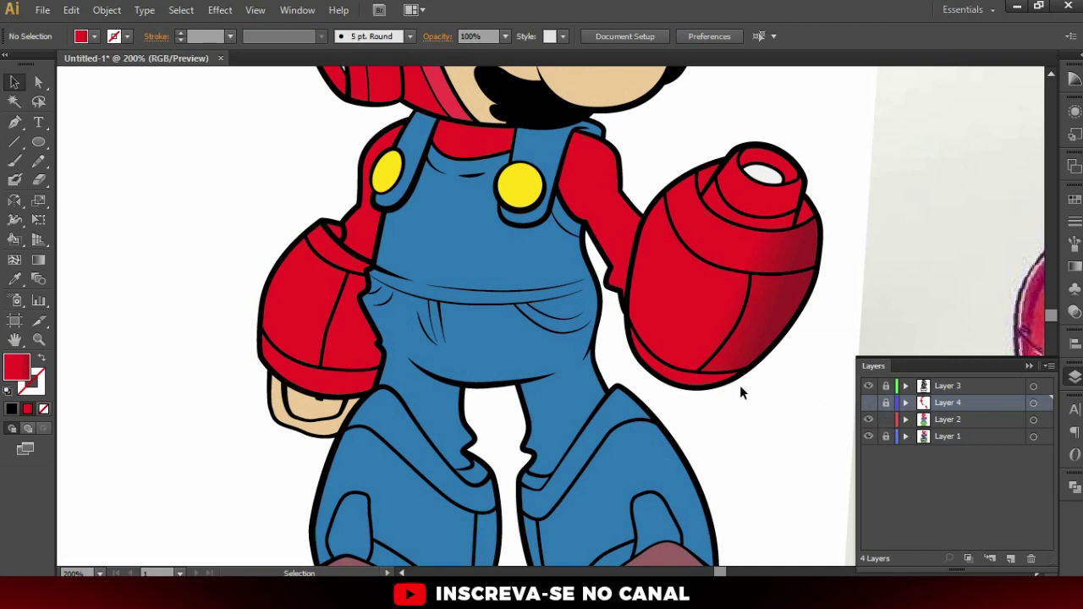
pyautogui.click(868, 403)
pyautogui.scroll(3, 842, 424)
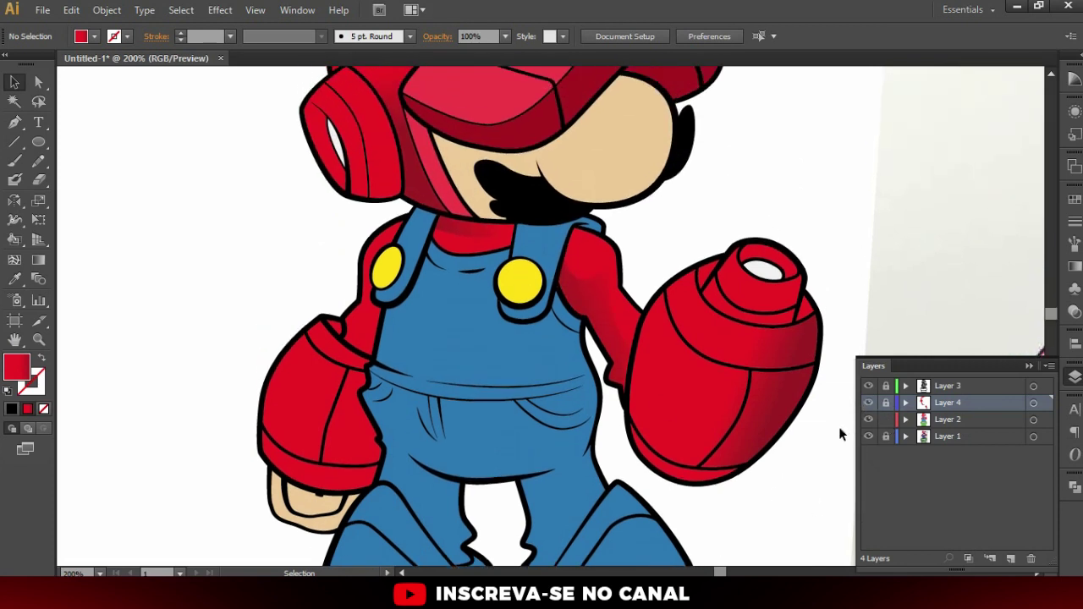
pyautogui.click(869, 403)
# Give the left glove the right glove's gradient, angled across the glove
pyautogui.press('a')
pyautogui.click(317, 387)
pyautogui.keyDown('shift'); pyautogui.click(358, 412); pyautogui.keyUp('shift')
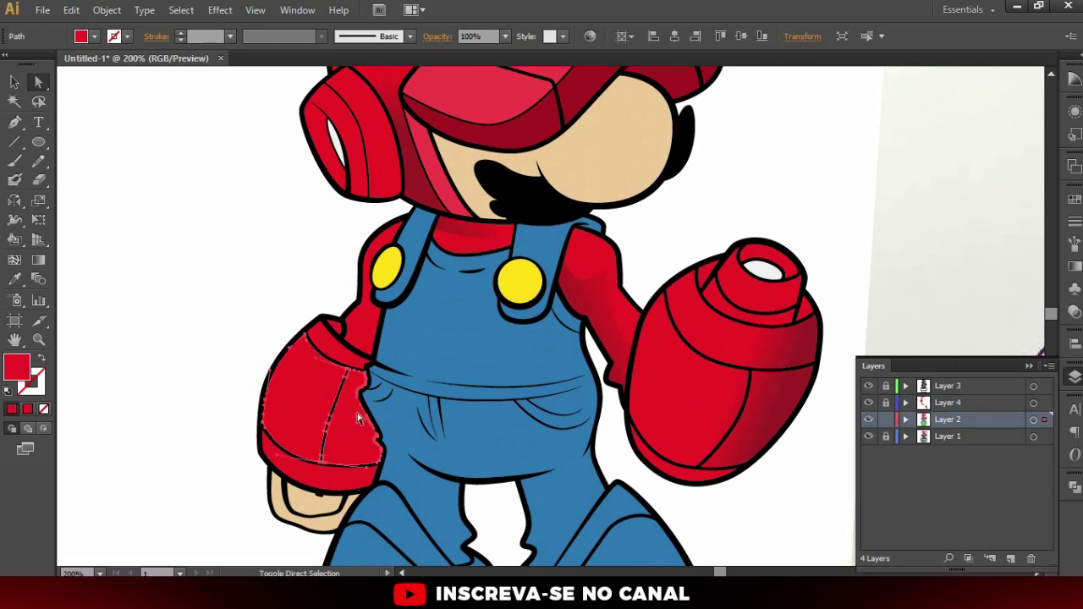
pyautogui.keyDown('shift'); pyautogui.click(343, 365); pyautogui.keyUp('shift')
pyautogui.keyDown('shift'); pyautogui.click(310, 476); pyautogui.keyUp('shift')
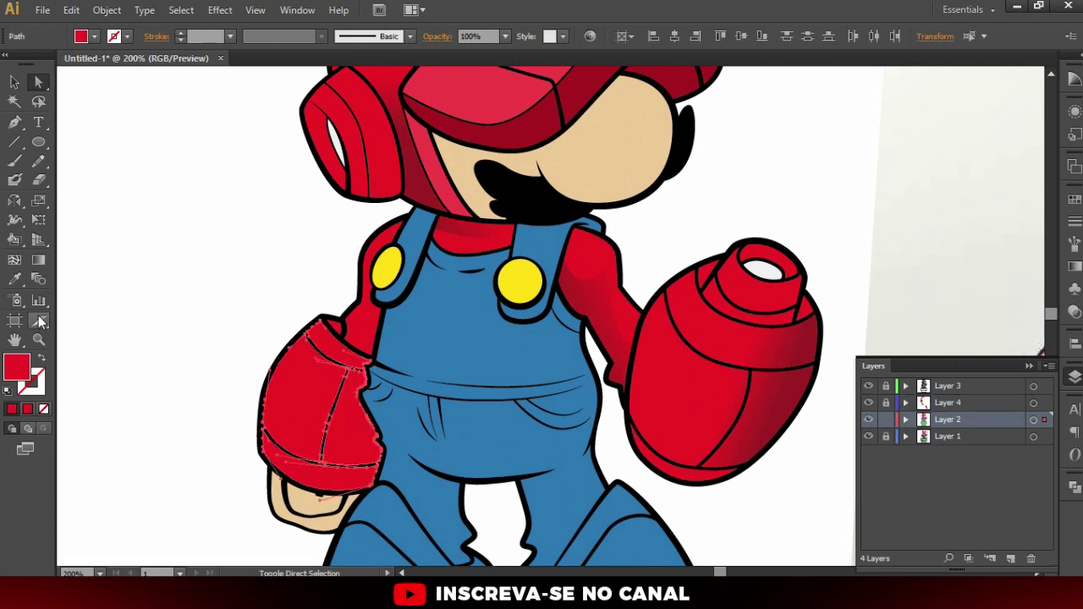
pyautogui.click(14, 279)
pyautogui.click(788, 340)
pyautogui.click(38, 260)
pyautogui.moveTo(261, 369); pyautogui.dragTo(366, 426)
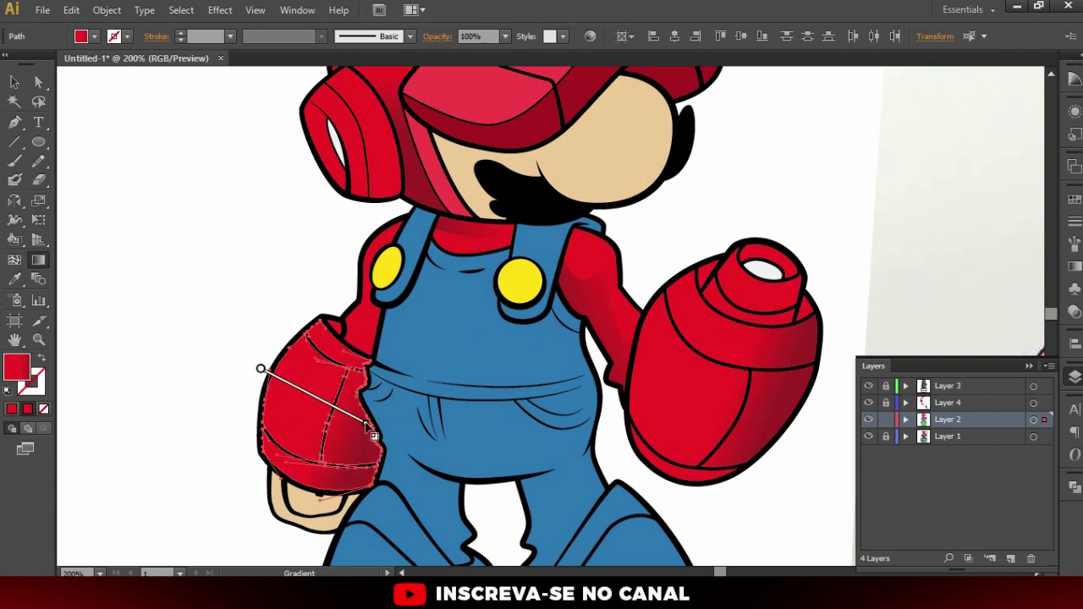
# Copy the right arm's gradient onto the left arm strip and run it along the arm
pyautogui.keyDown('ctrl'); pyautogui.click(375, 328); pyautogui.keyUp('ctrl')
pyautogui.hotkey('ctrl', '+')
pyautogui.press('i')
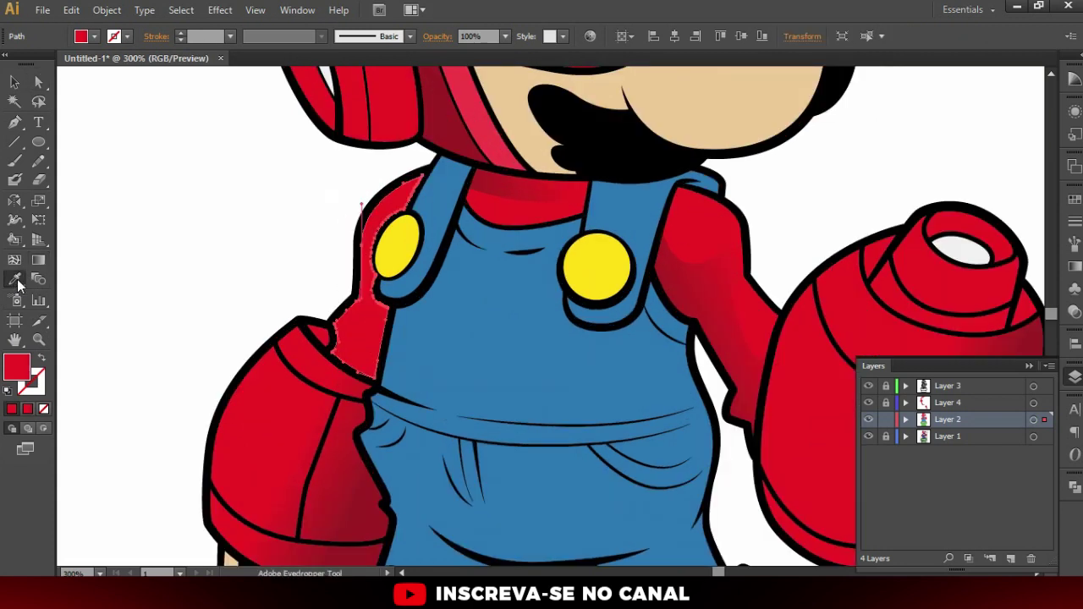
pyautogui.click(330, 457)
pyautogui.click(38, 260)
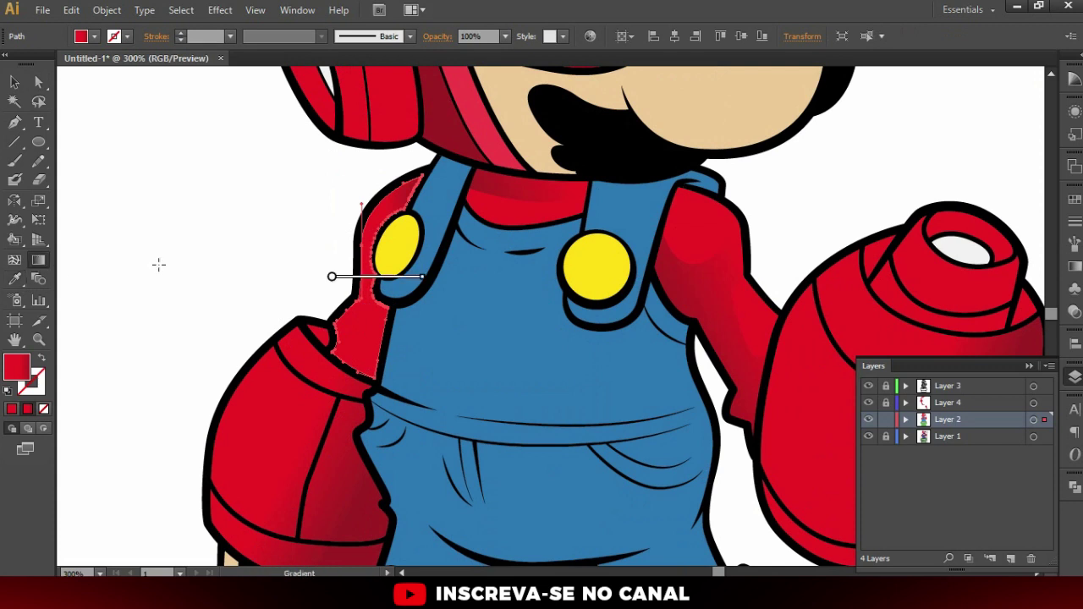
pyautogui.moveTo(332, 302); pyautogui.dragTo(389, 337)
pyautogui.press('v')
pyautogui.click(300, 259)
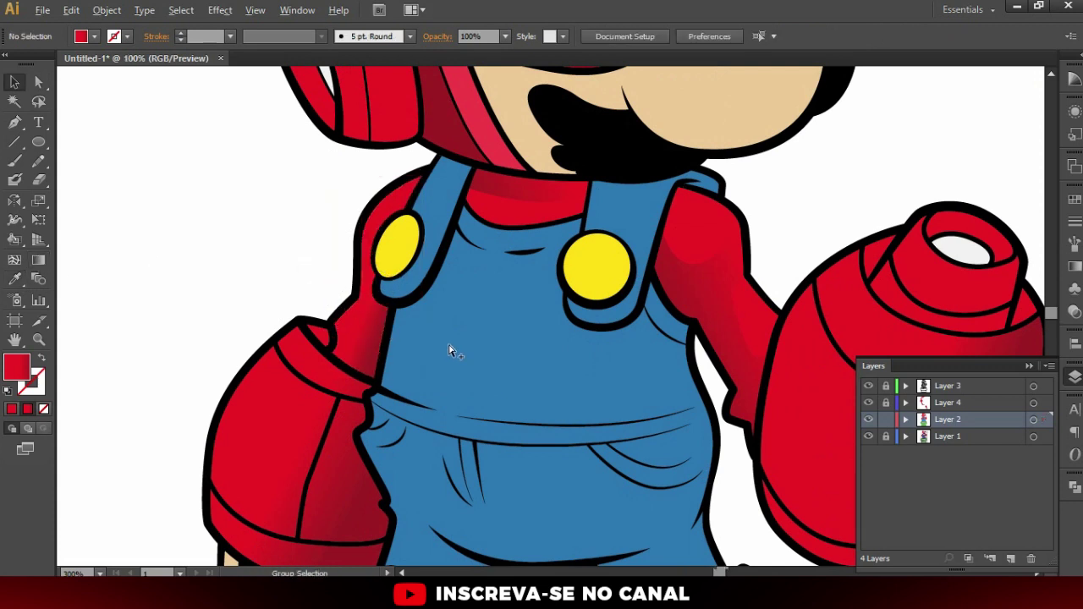
pyautogui.hotkey('ctrl', '1')
pyautogui.scroll(1, 503, 341)
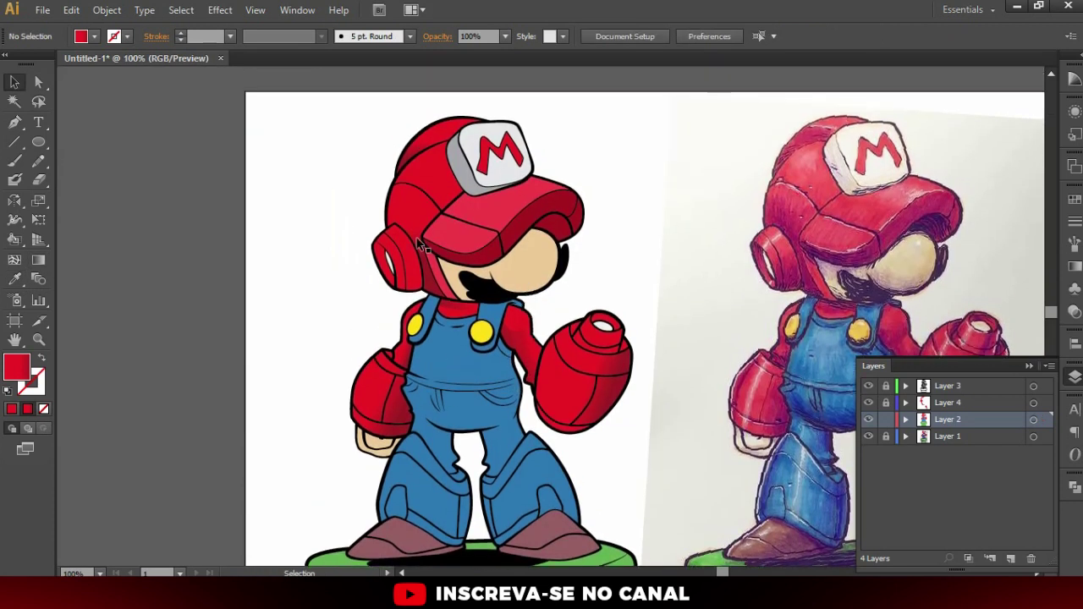
# Fill a strip of the cap with the darker red #A5141F
pyautogui.press('a')
pyautogui.click(575, 233)
pyautogui.doubleClick(16, 361)
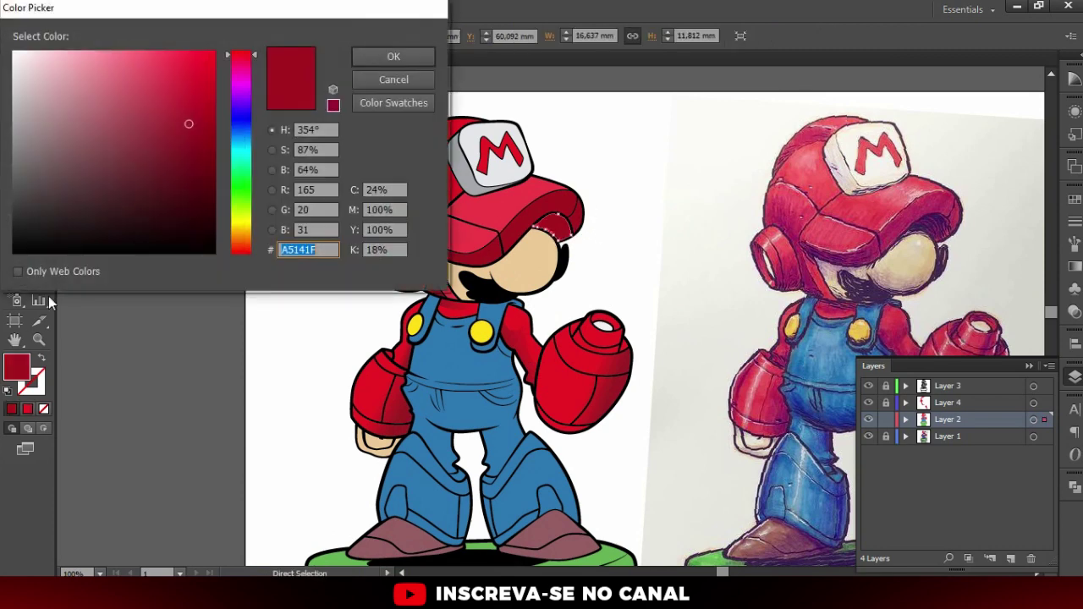
pyautogui.click(182, 169)
pyautogui.click(393, 56)
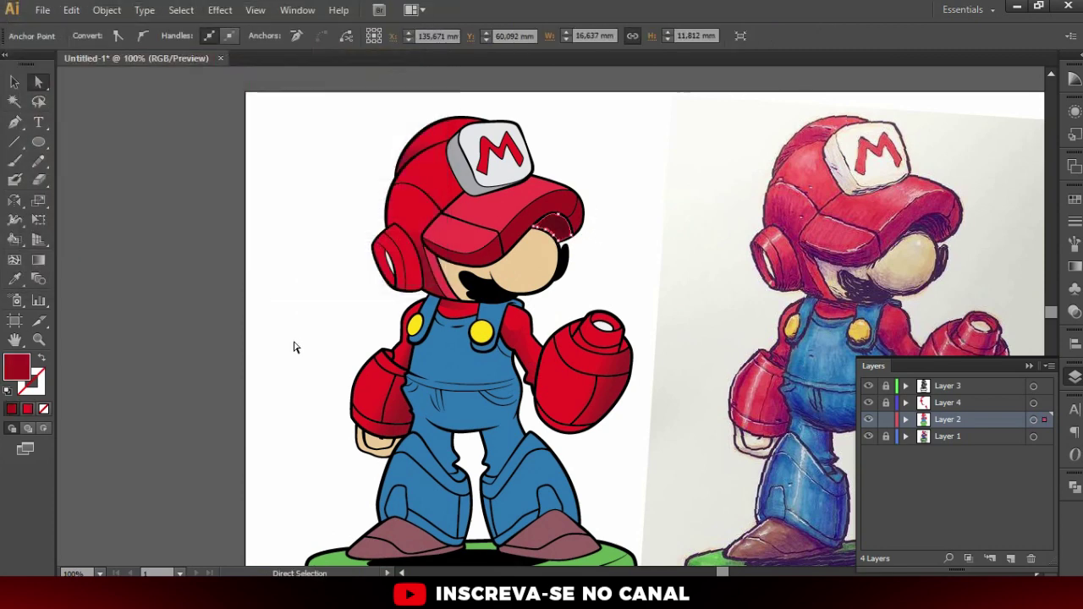
pyautogui.click(343, 265)
pyautogui.hotkey('ctrl', '-')
pyautogui.hotkey('ctrl', '-')
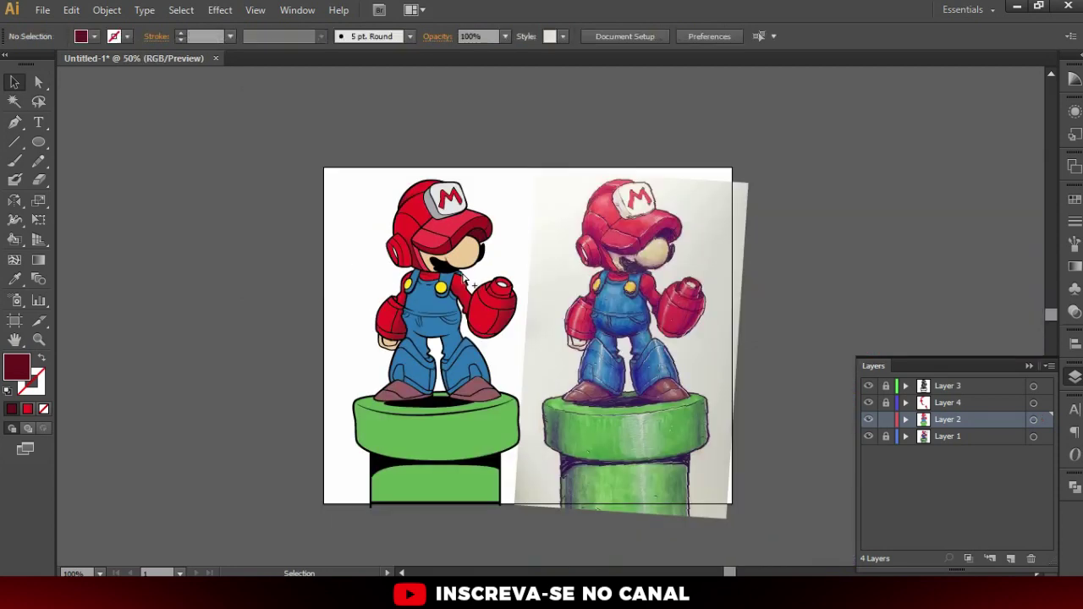
pyautogui.scroll(1, 463, 279)
pyautogui.scroll(-2, 452, 341)
# Select the pipe's green top rim, ready for gradient shading
pyautogui.press('a')
pyautogui.click(471, 376)
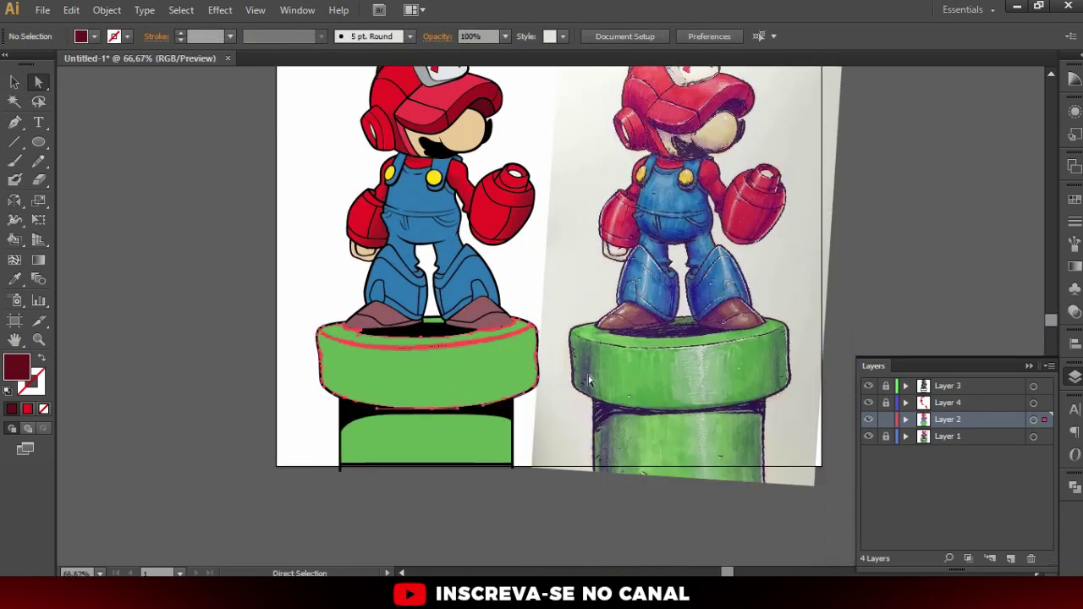
pyautogui.click(356, 373)
pyautogui.scroll(1, 282, 361)
pyautogui.click(38, 260)
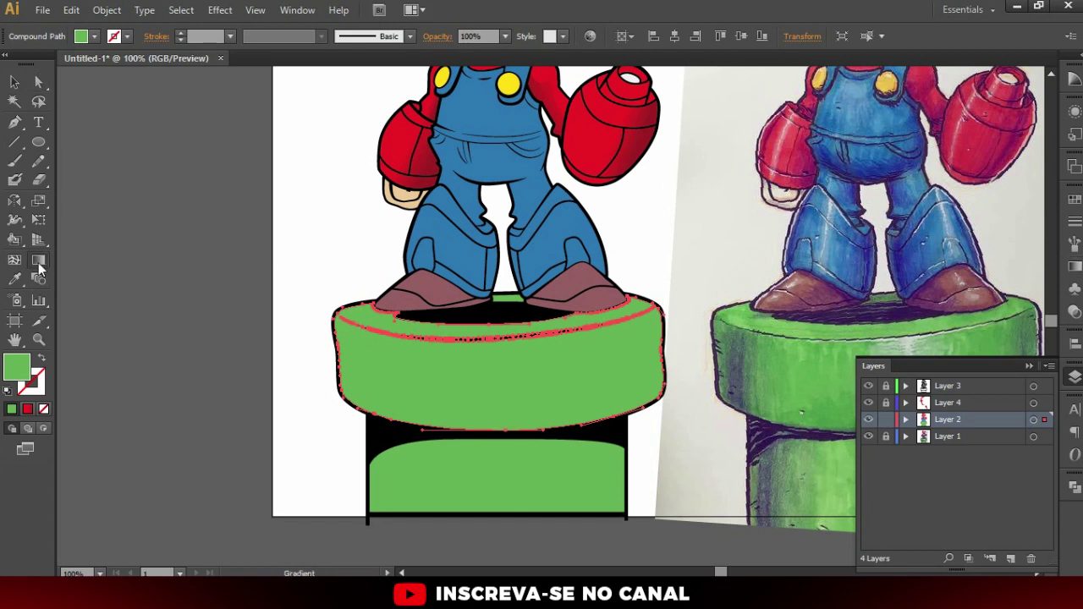
# Apply a linear gradient to the pipe rim and make its stops all green
pyautogui.click(1077, 269)
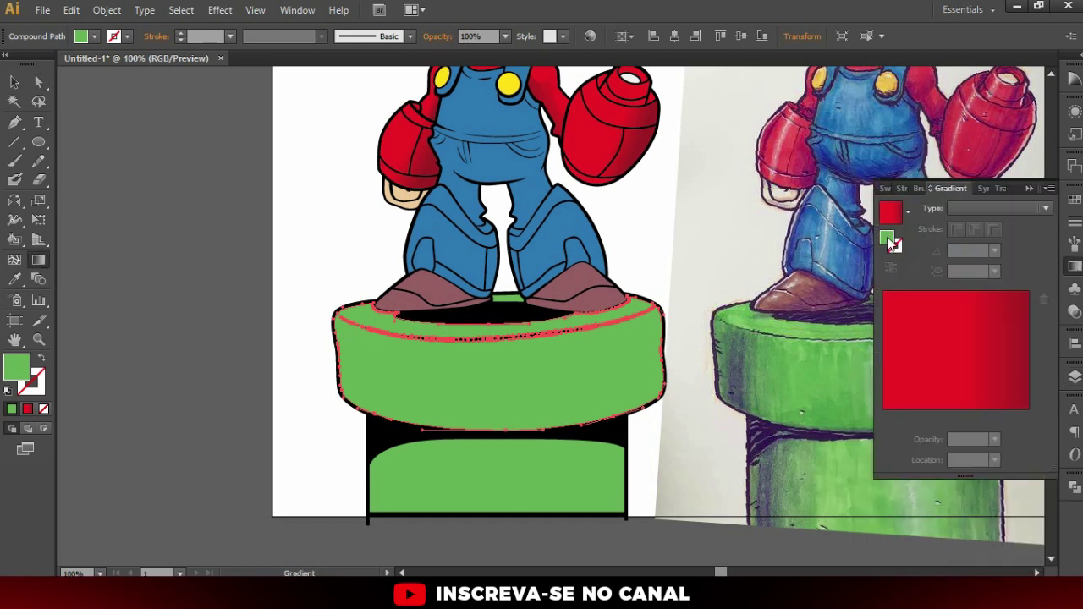
pyautogui.click(910, 349)
pyautogui.click(967, 416)
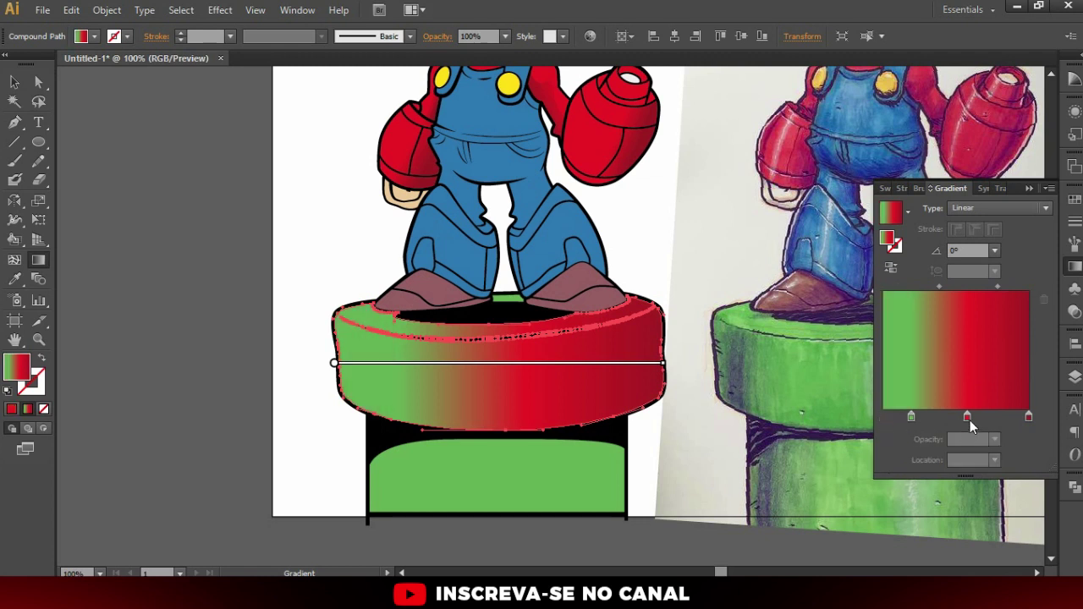
pyautogui.moveTo(968, 418); pyautogui.dragTo(974, 484)
pyautogui.moveTo(912, 418)
pyautogui.mouseDown()
pyautogui.moveTo(991, 420)
pyautogui.moveTo(1038, 503)
pyautogui.mouseUp()
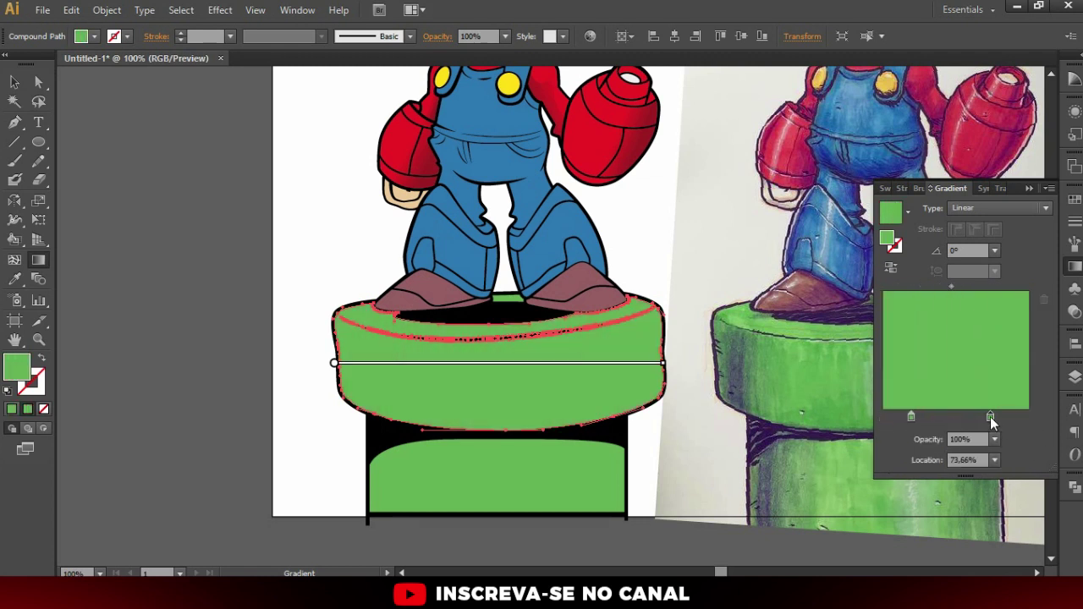
pyautogui.moveTo(774, 362); pyautogui.dragTo(598, 328)
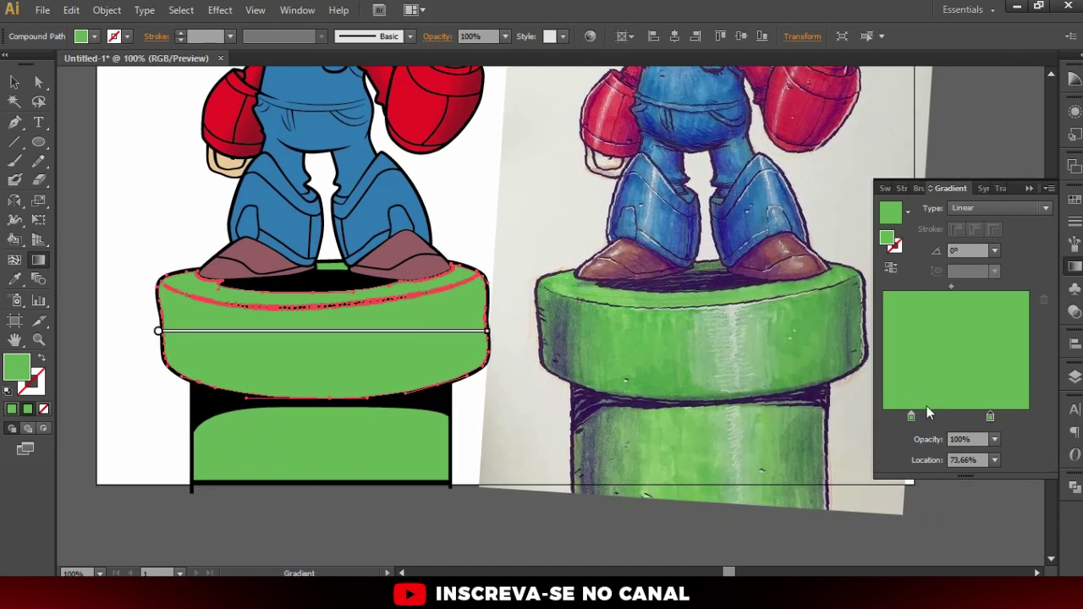
# Darken the left stop in HSB, centre the light stop, and add a dark stop at 100%
pyautogui.click(911, 416)
pyautogui.doubleClick(911, 416)
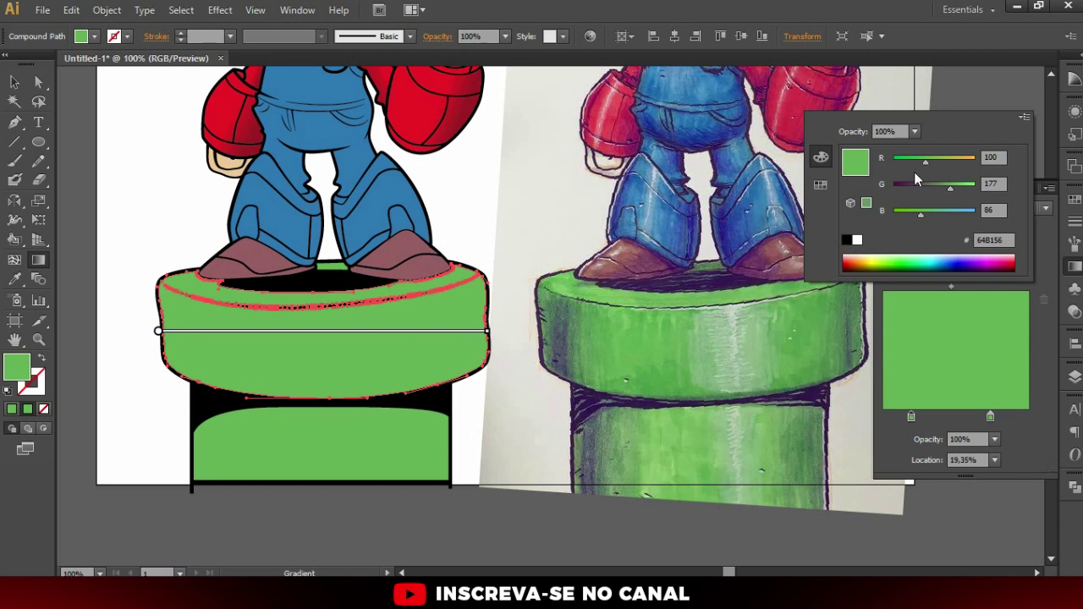
pyautogui.click(1024, 116)
pyautogui.click(952, 154)
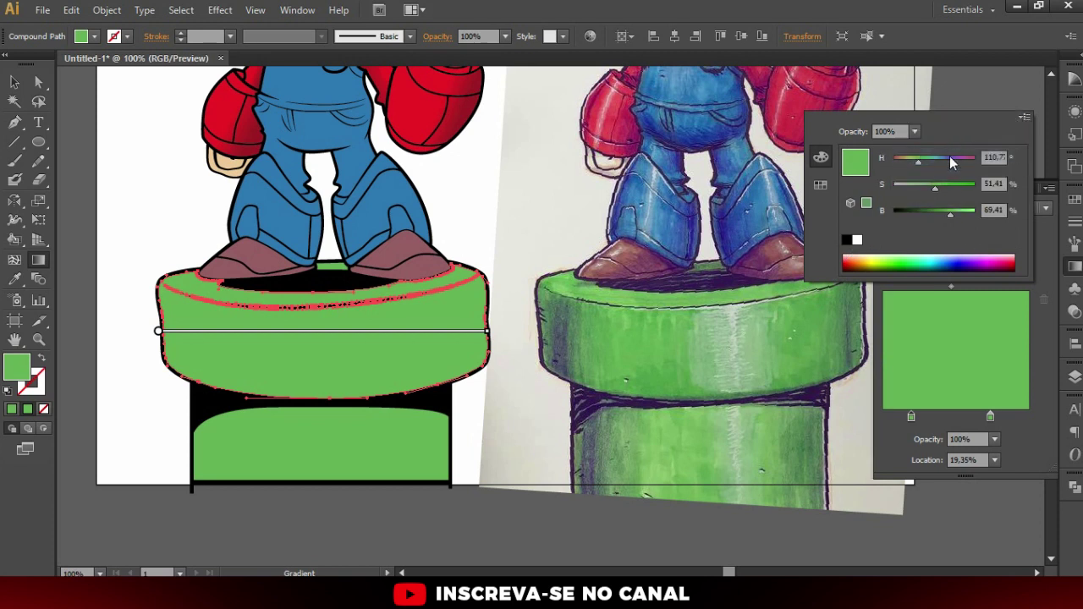
pyautogui.moveTo(936, 209); pyautogui.dragTo(925, 214)
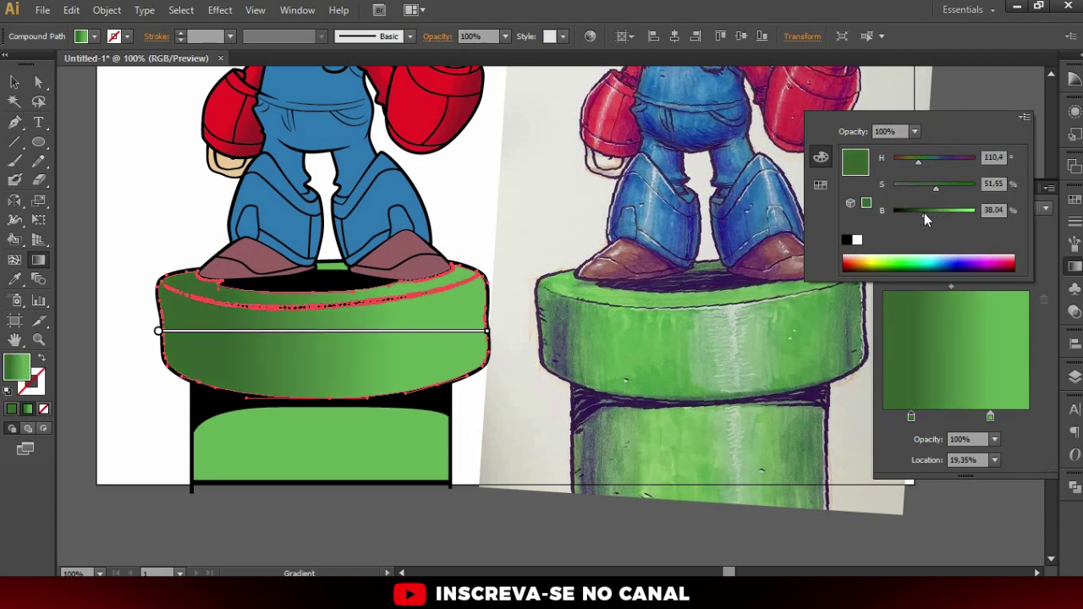
pyautogui.moveTo(911, 416); pyautogui.dragTo(855, 416)
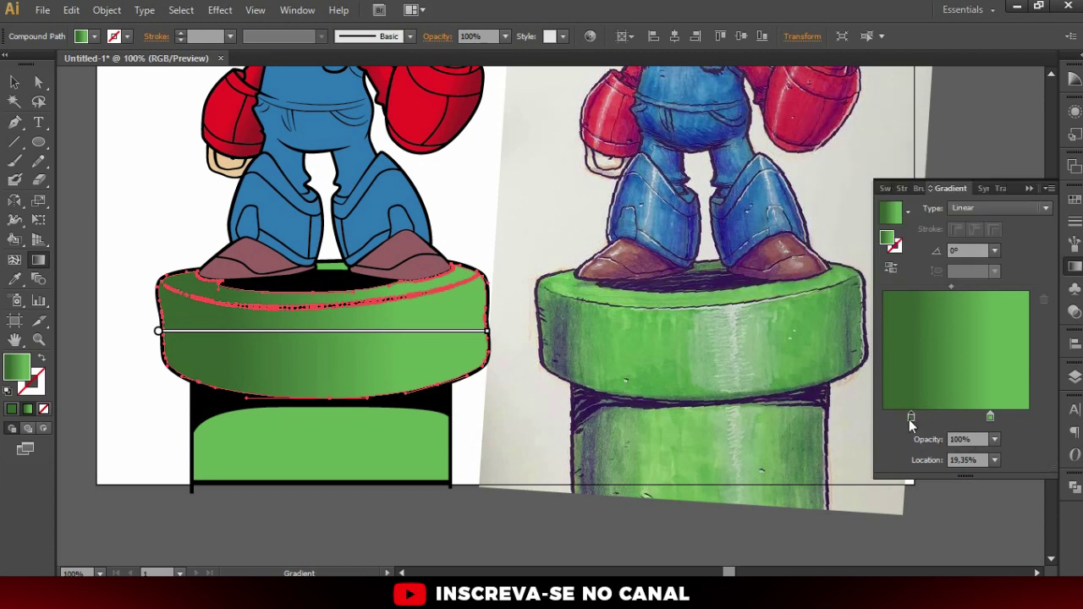
pyautogui.moveTo(990, 416); pyautogui.dragTo(954, 416)
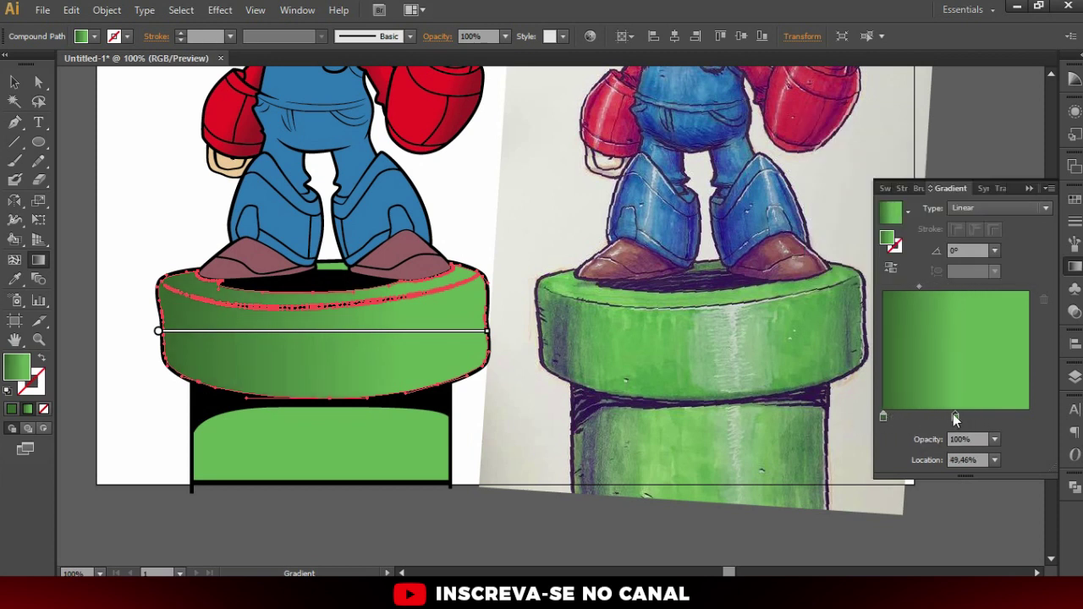
pyautogui.moveTo(886, 416); pyautogui.dragTo(1029, 416)
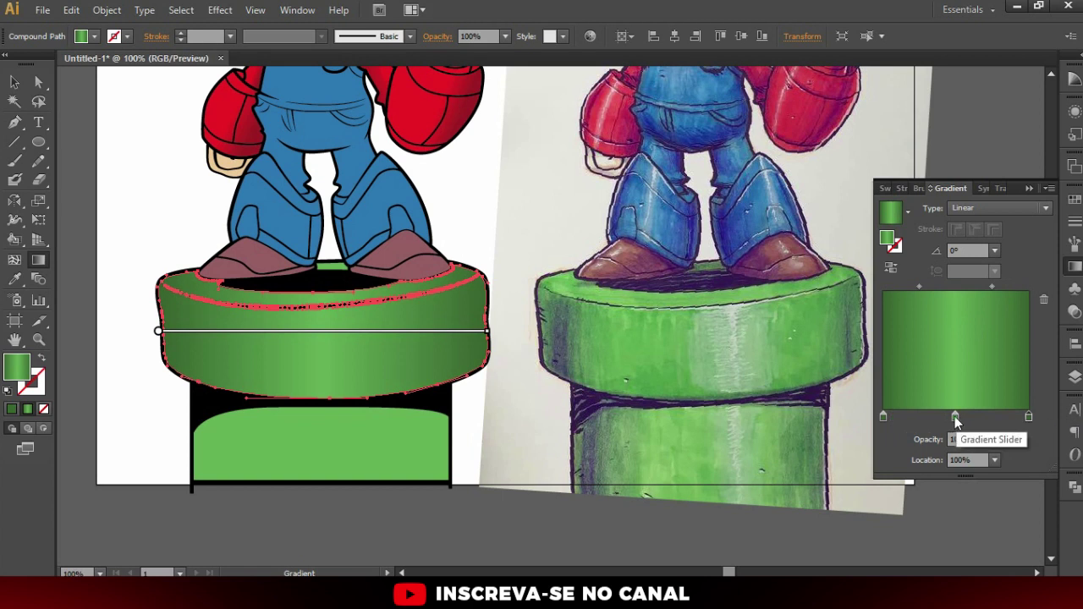
pyautogui.click(947, 417)
# Raise the middle gradient stop's HSB Brightness to 94.9% for a pale green highlight
pyautogui.moveTo(945, 416)
pyautogui.mouseDown()
pyautogui.moveTo(914, 417)
pyautogui.moveTo(991, 416)
pyautogui.moveTo(960, 417)
pyautogui.mouseUp()
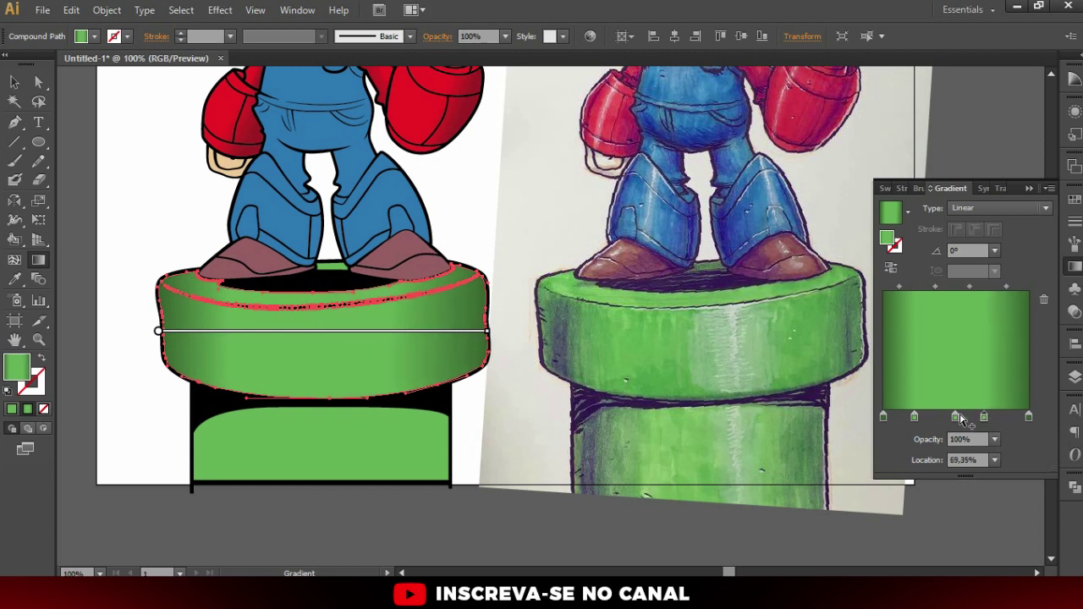
pyautogui.moveTo(954, 416); pyautogui.dragTo(948, 417)
pyautogui.doubleClick(948, 417)
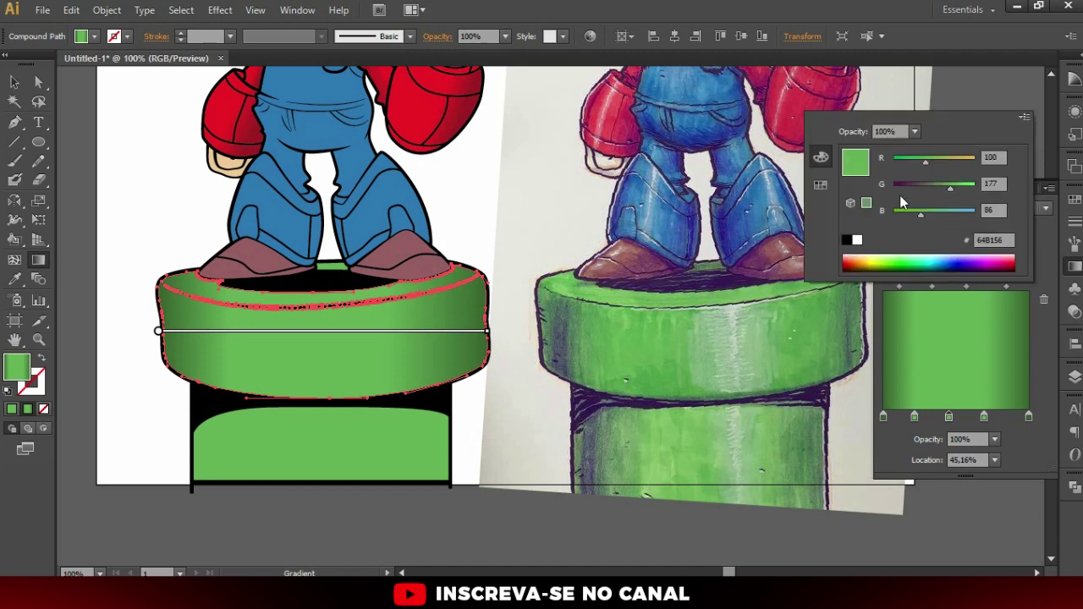
pyautogui.click(1025, 117)
pyautogui.click(950, 160)
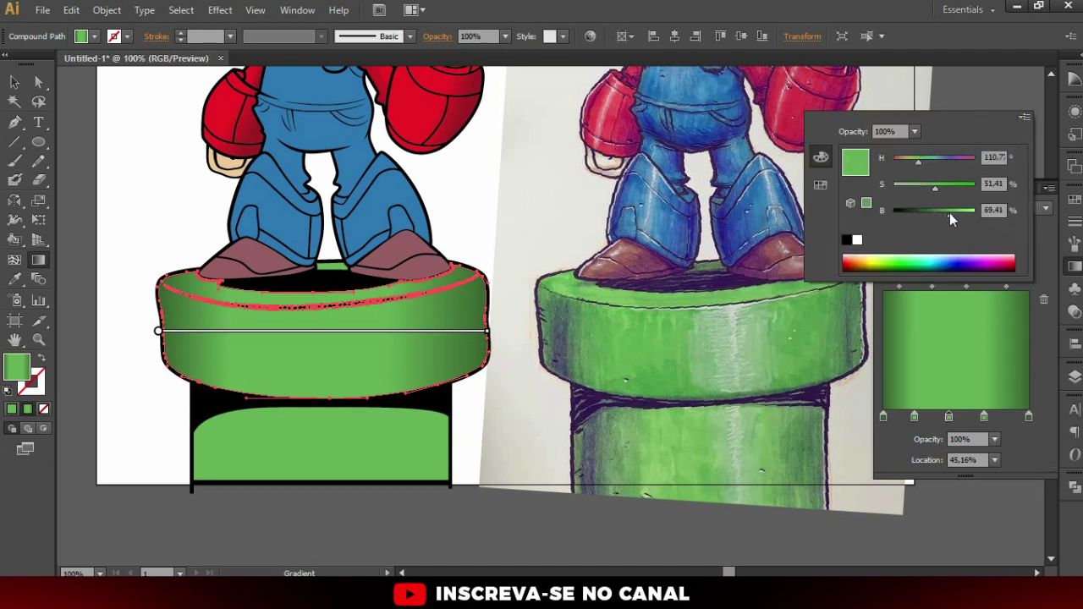
pyautogui.moveTo(949, 214); pyautogui.dragTo(971, 214)
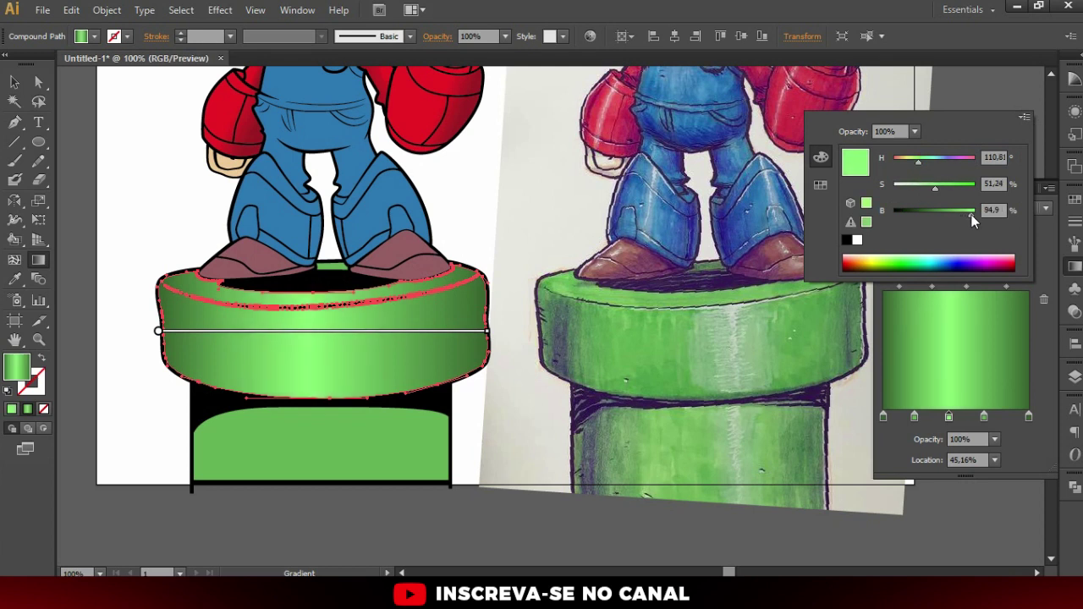
pyautogui.click(949, 419)
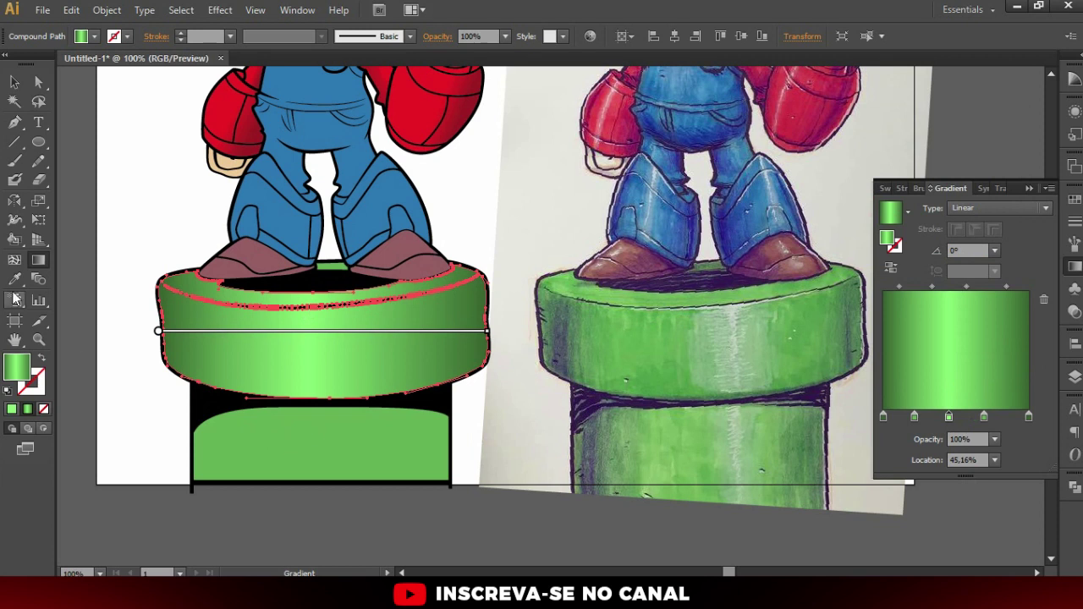
# Copy the rim's gradient onto the lower pipe body with the Eyedropper
pyautogui.click(38, 81)
pyautogui.click(379, 447)
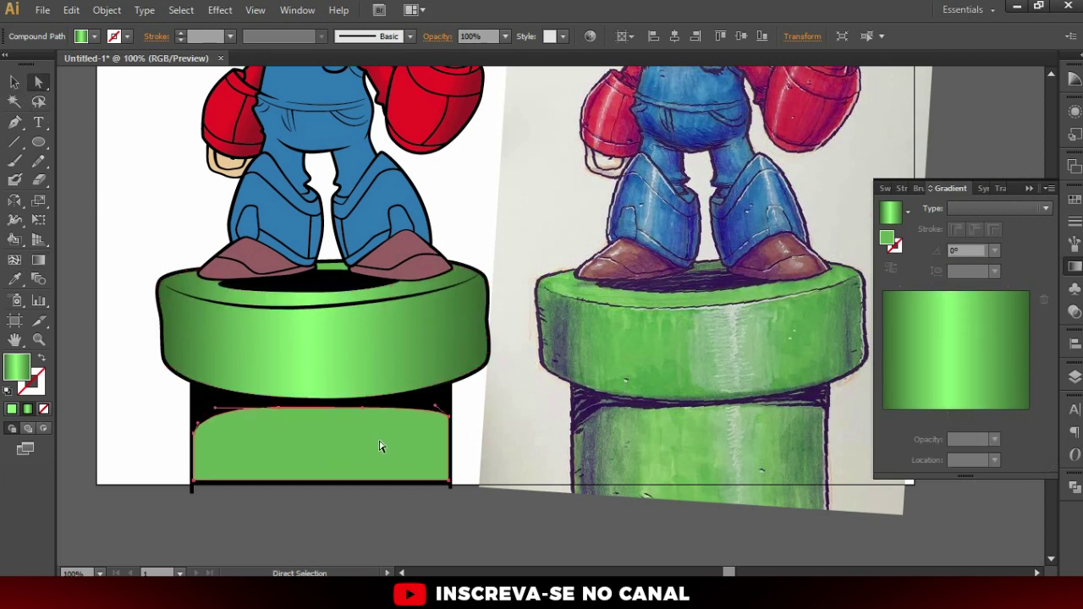
pyautogui.click(15, 278)
pyautogui.click(366, 343)
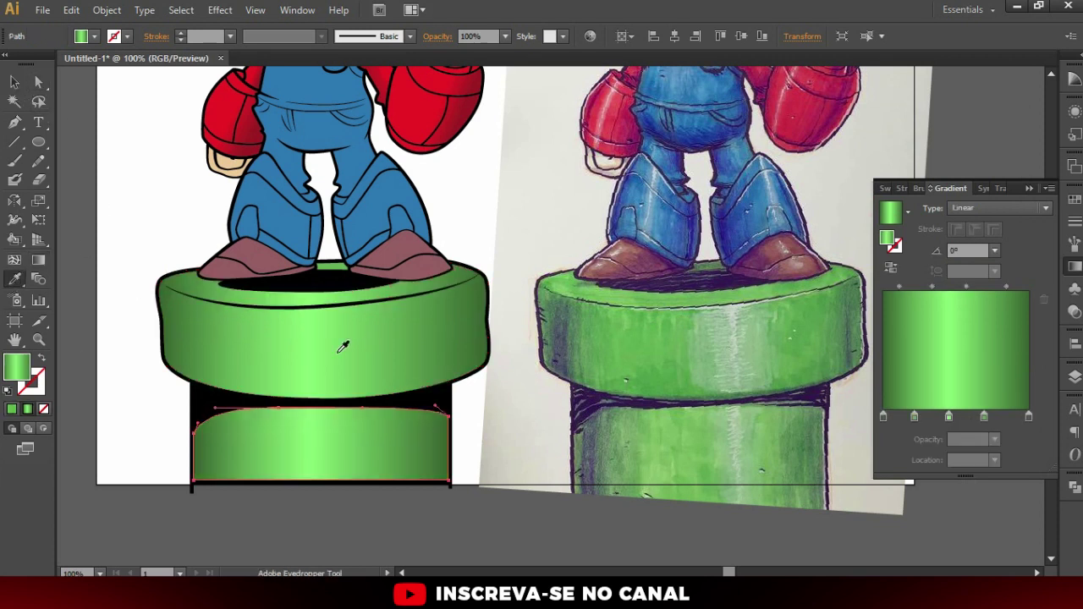
pyautogui.keyDown('ctrl'); pyautogui.click(499, 374); pyautogui.keyUp('ctrl')
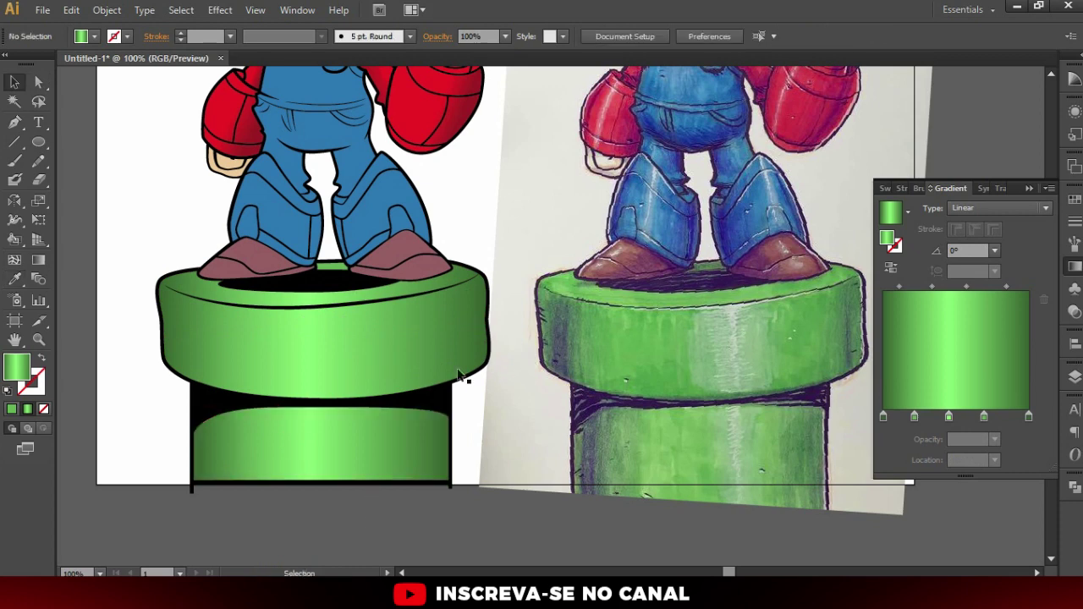
# Select the right trouser leg's shin and upper leg paths with Direct Selection
pyautogui.scroll(-1, 442, 352)
pyautogui.scroll(-1, 439, 352)
pyautogui.scroll(-1, 440, 352)
pyautogui.scroll(2, 402, 283)
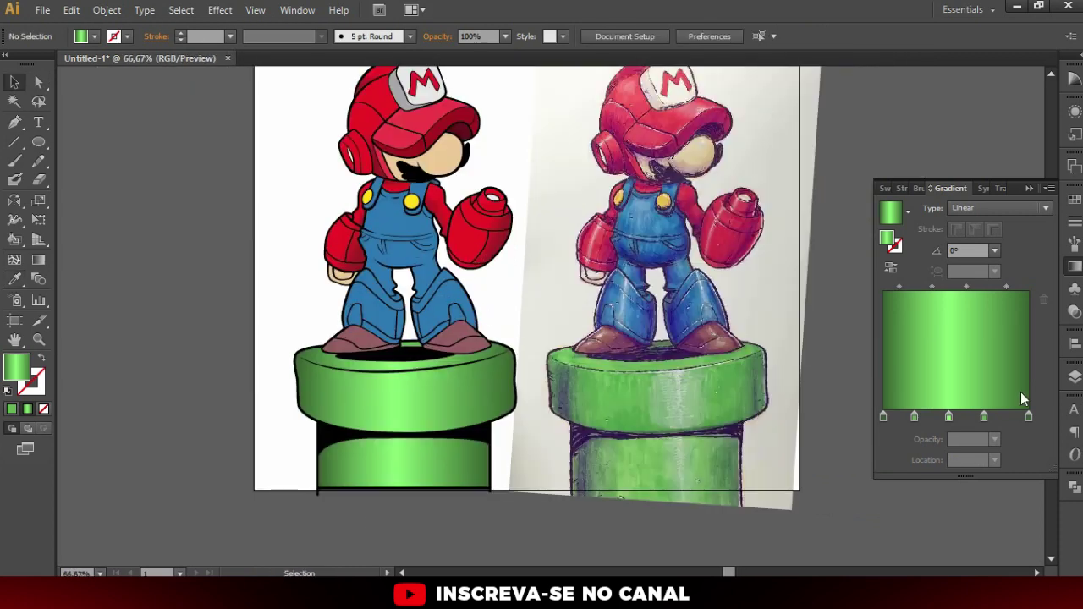
pyautogui.scroll(1, 457, 245)
pyautogui.press('a')
pyautogui.click(404, 224)
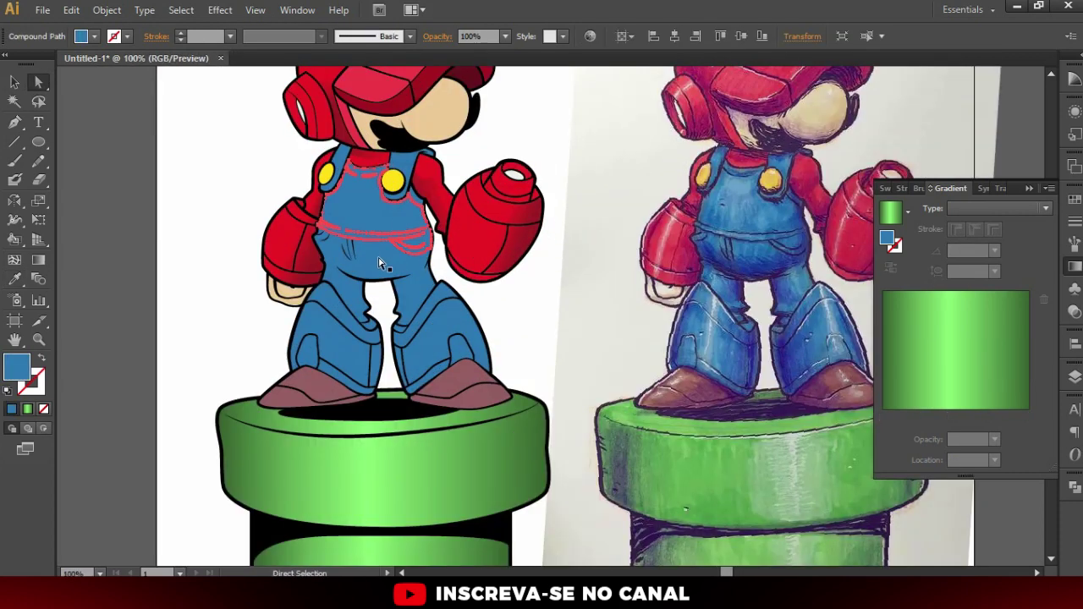
pyautogui.scroll(1, 476, 320)
pyautogui.keyDown('ctrl'); pyautogui.click(462, 330); pyautogui.keyUp('ctrl')
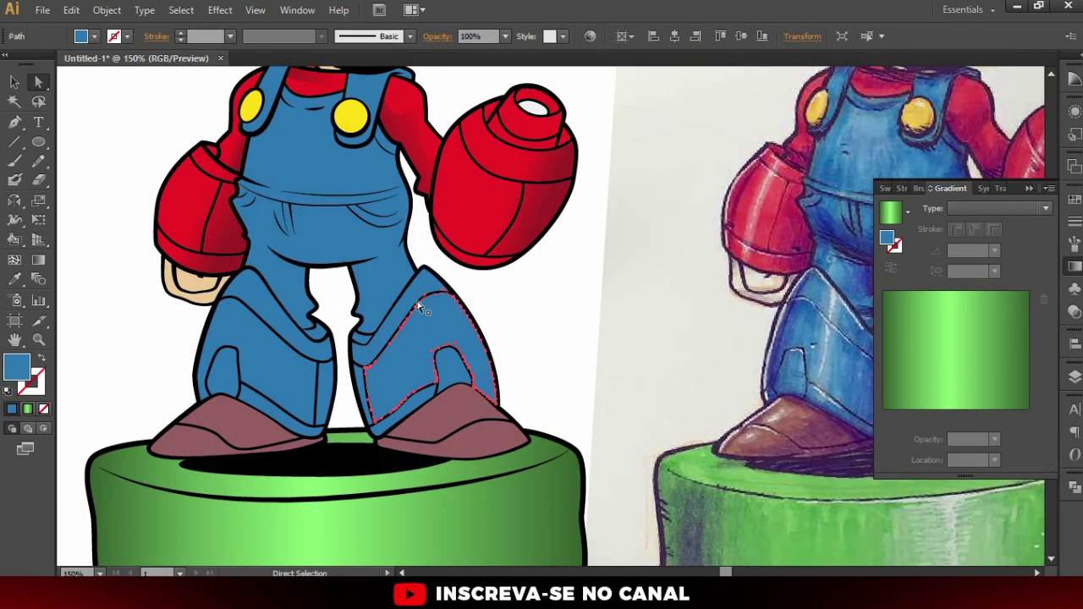
pyautogui.scroll(-1, 390, 343)
pyautogui.scroll(2, 418, 356)
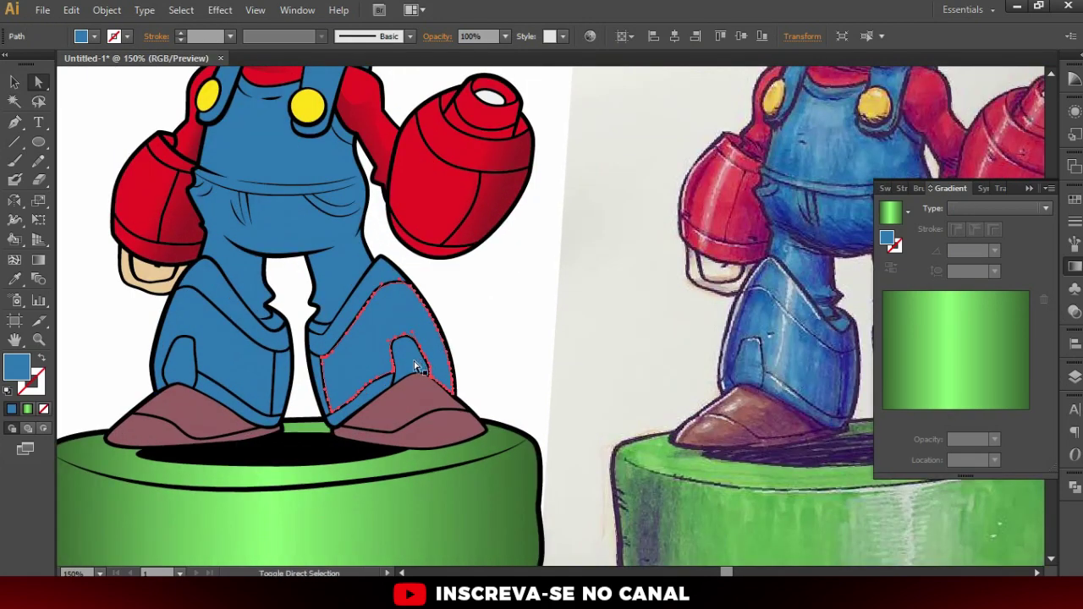
pyautogui.scroll(1, 449, 351)
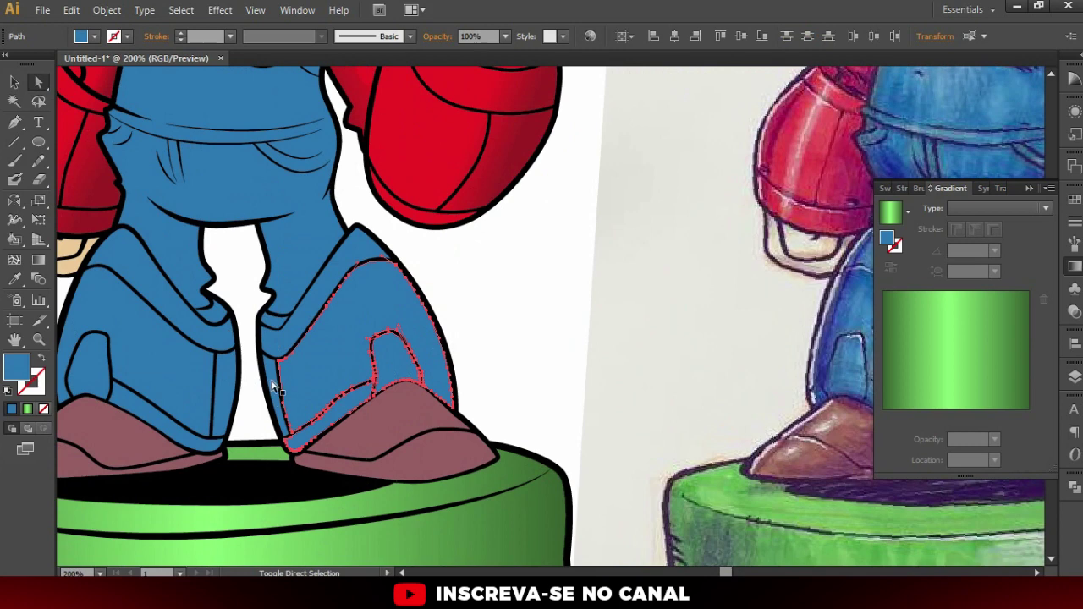
pyautogui.keyDown('shift'); pyautogui.click(281, 335); pyautogui.keyUp('shift')
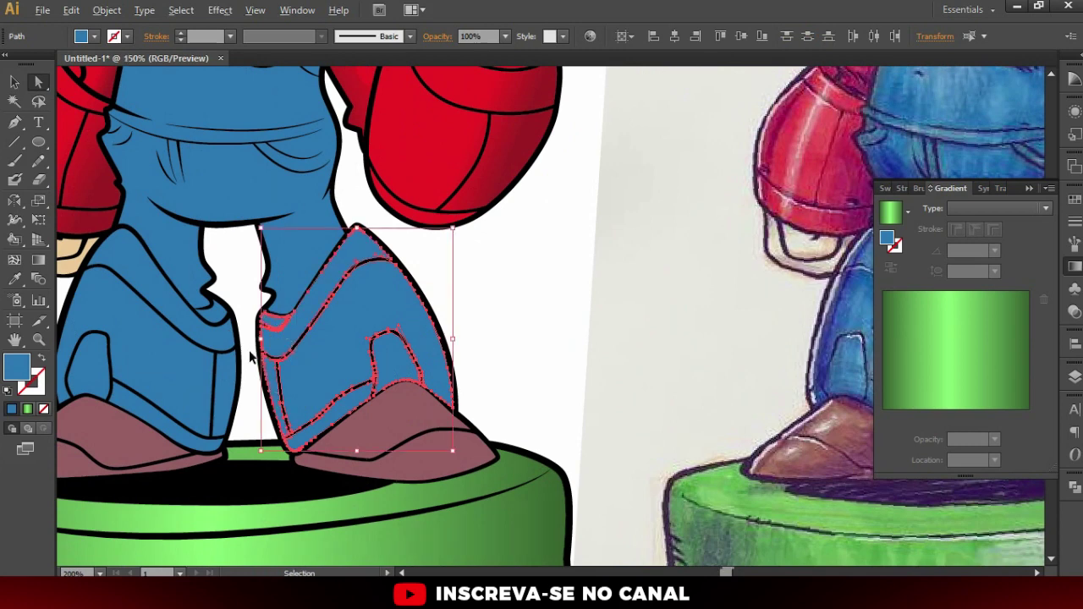
pyautogui.scroll(-1, 253, 347)
pyautogui.hotkey('ctrl', '=')
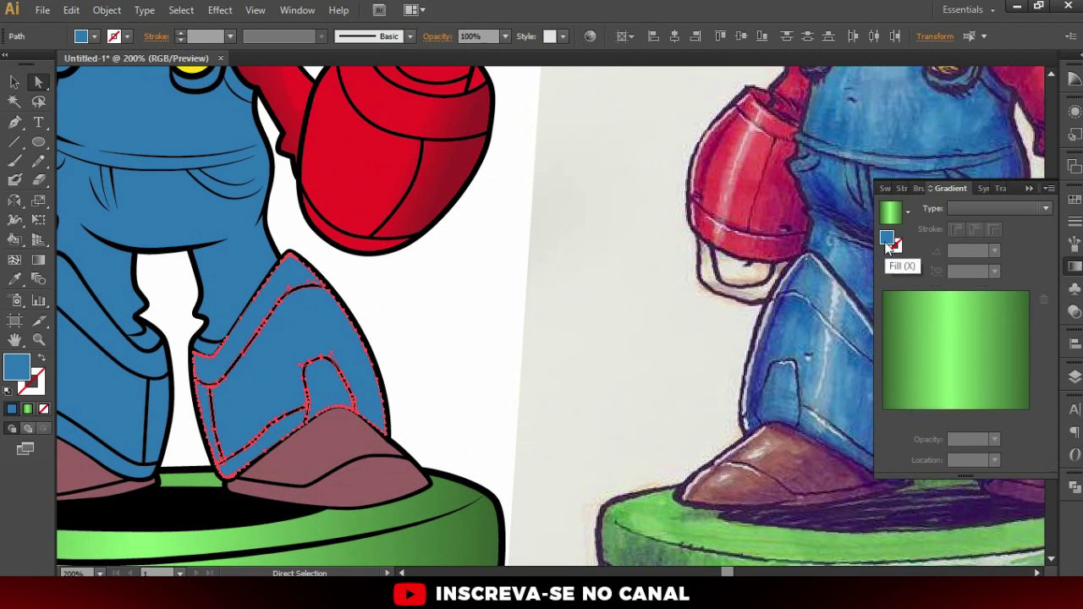
# Fill the right leg with a gradient and remove the green stops, leaving blue
pyautogui.click(916, 330)
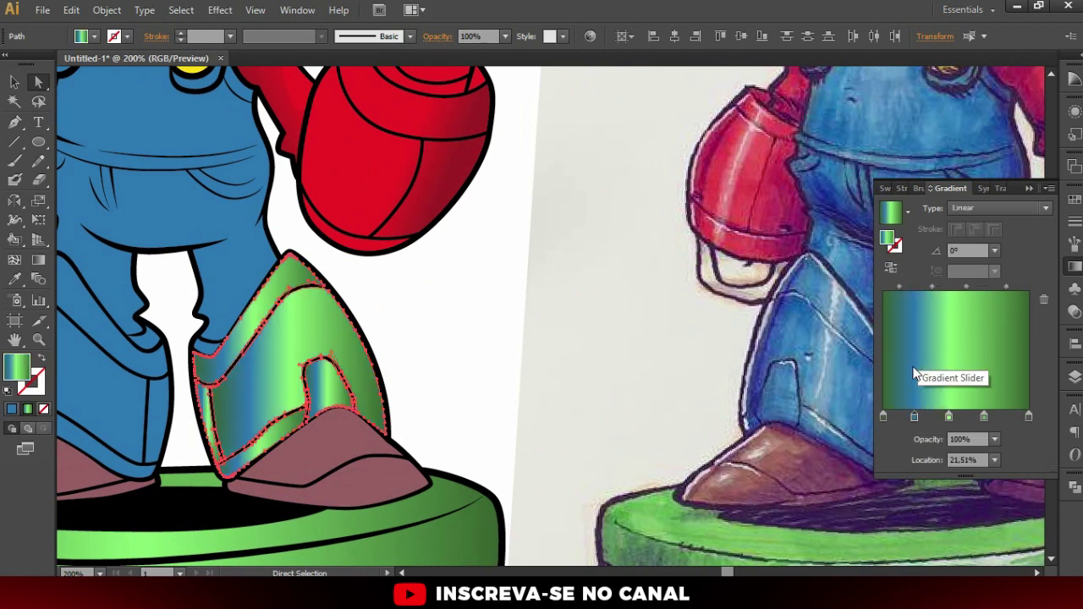
pyautogui.moveTo(883, 415); pyautogui.dragTo(891, 444)
pyautogui.moveTo(949, 416)
pyautogui.mouseDown()
pyautogui.moveTo(949, 444)
pyautogui.moveTo(882, 415)
pyautogui.mouseUp()
pyautogui.moveTo(983, 418)
pyautogui.mouseDown()
pyautogui.moveTo(899, 421)
pyautogui.moveTo(952, 419)
pyautogui.mouseUp()
pyautogui.moveTo(1029, 440); pyautogui.dragTo(971, 440)
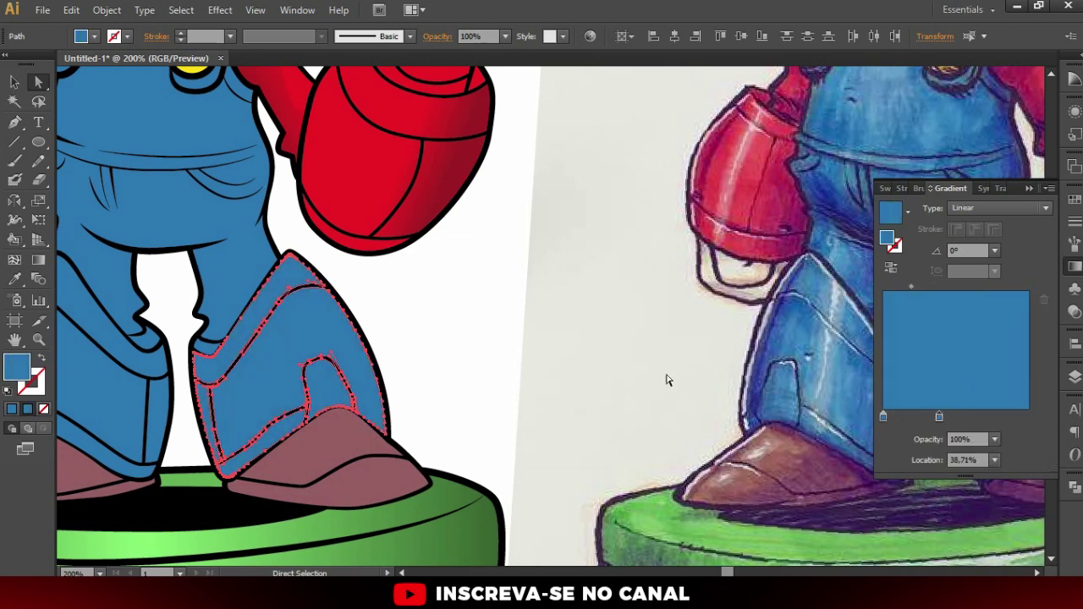
pyautogui.hotkey('ctrl', '1')
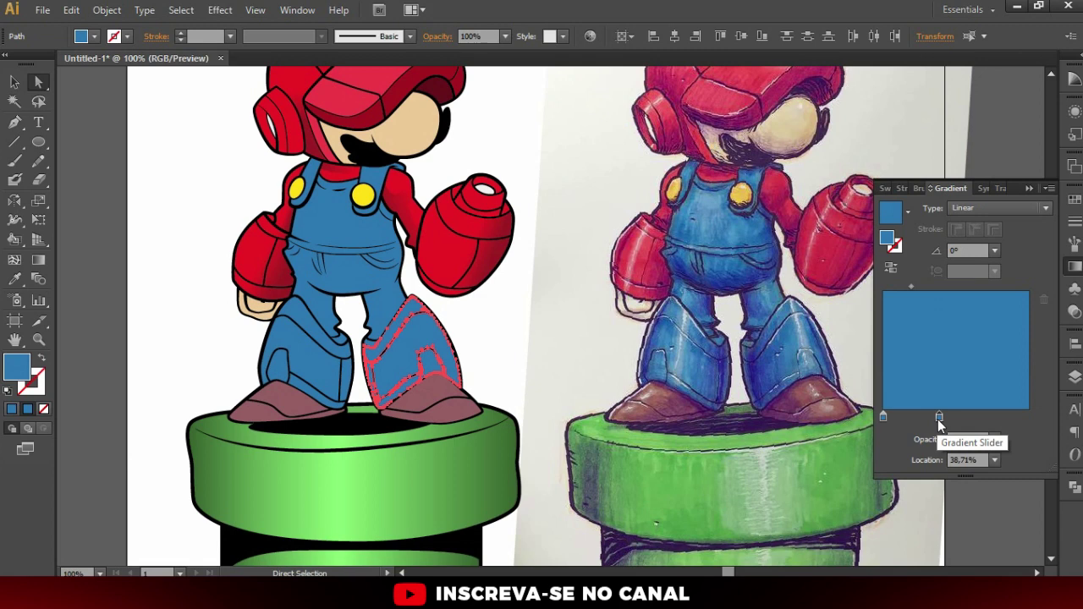
# Darken the left stop to 38% brightness, drop the extra stop, and add a dark end stop
pyautogui.doubleClick(883, 416)
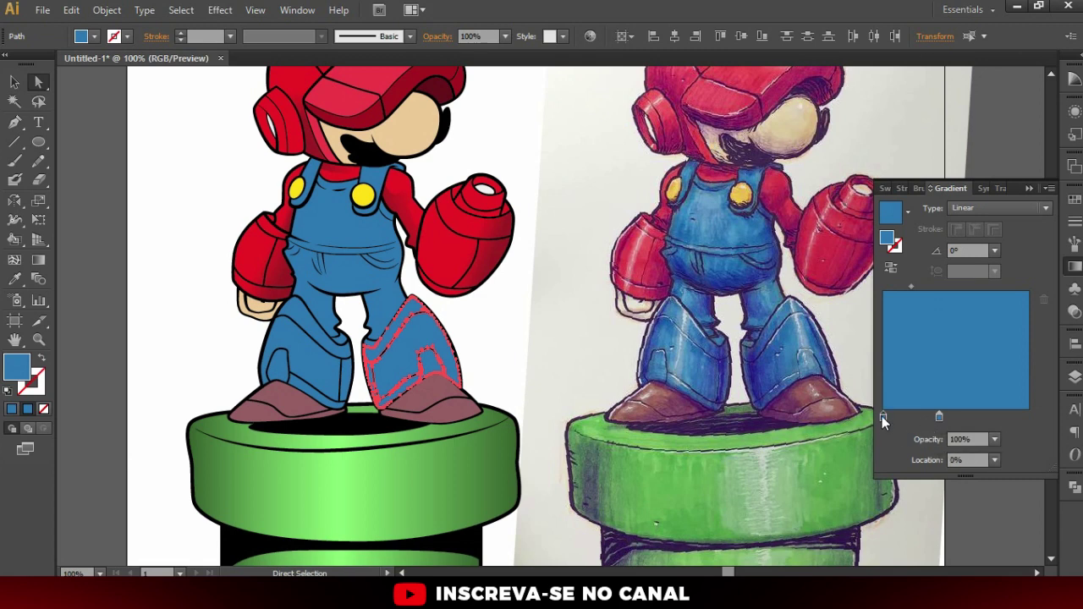
pyautogui.click(1024, 117)
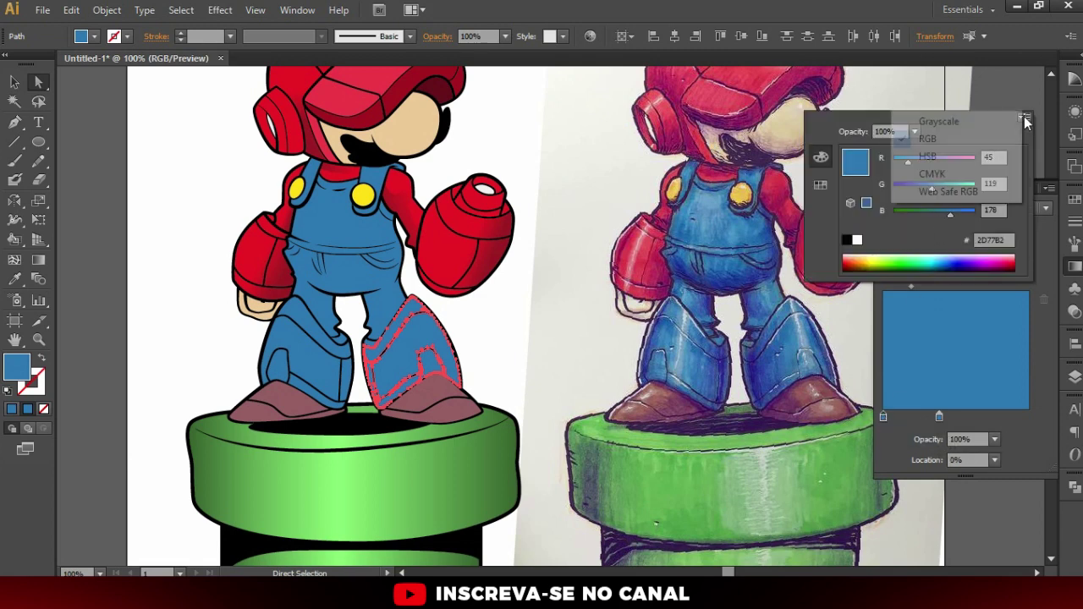
pyautogui.click(944, 155)
pyautogui.moveTo(947, 219); pyautogui.dragTo(926, 214)
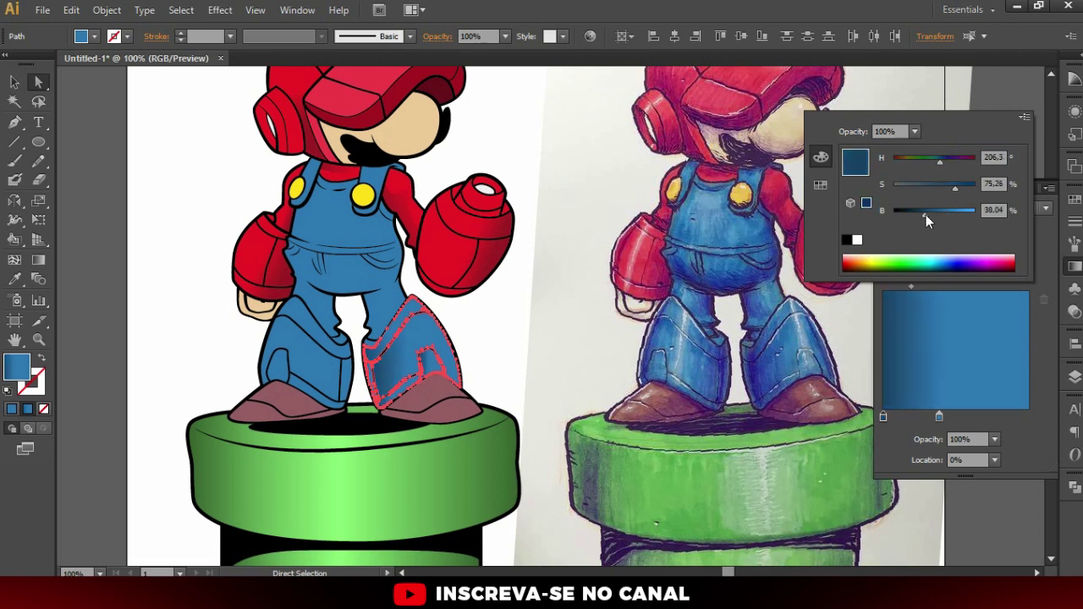
pyautogui.click(931, 425)
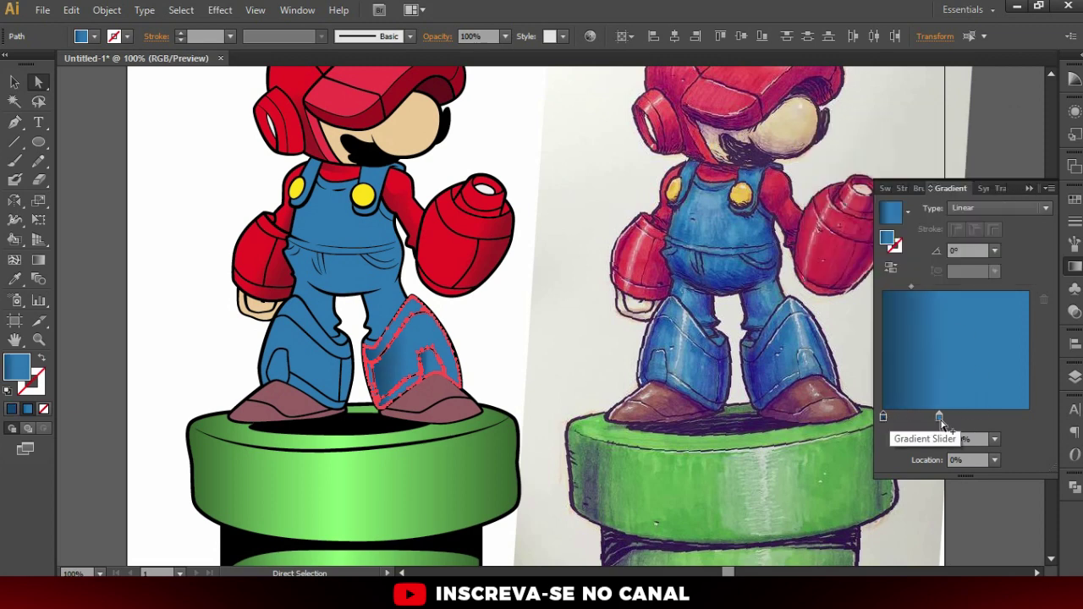
pyautogui.moveTo(1015, 418); pyautogui.dragTo(973, 500)
pyautogui.moveTo(883, 417); pyautogui.dragTo(1029, 417)
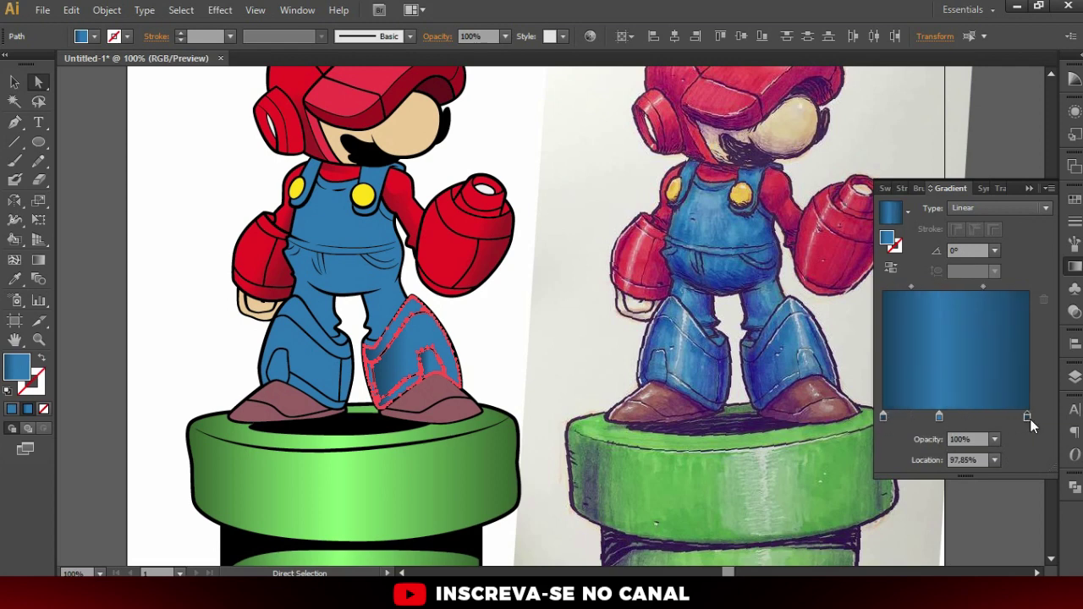
# Run the blue gradient horizontally across the right leg with the Gradient tool
pyautogui.click(38, 260)
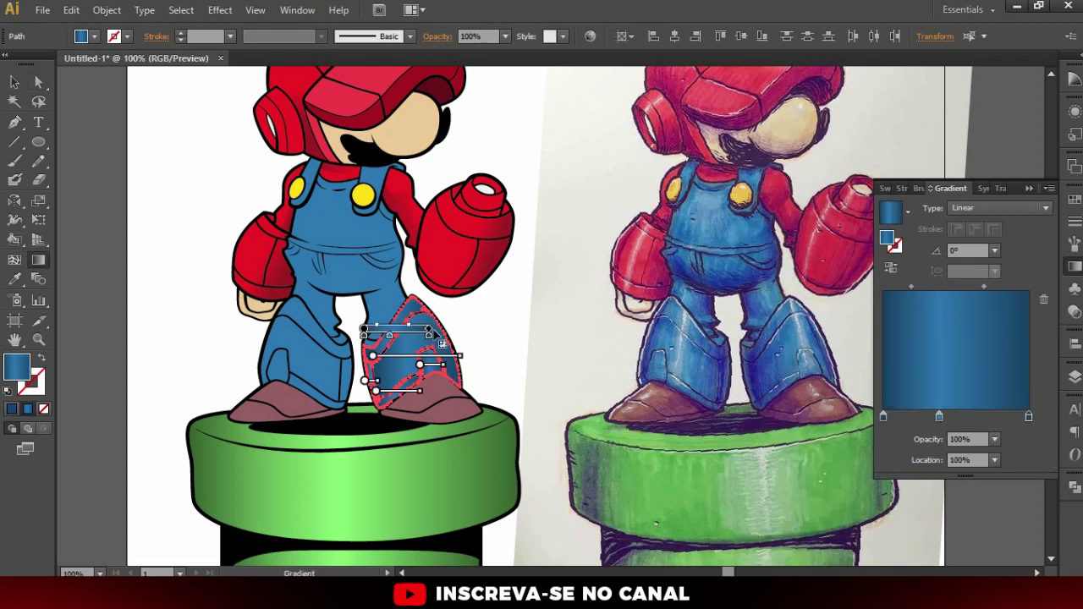
pyautogui.scroll(1, 414, 339)
pyautogui.moveTo(341, 386); pyautogui.dragTo(453, 339)
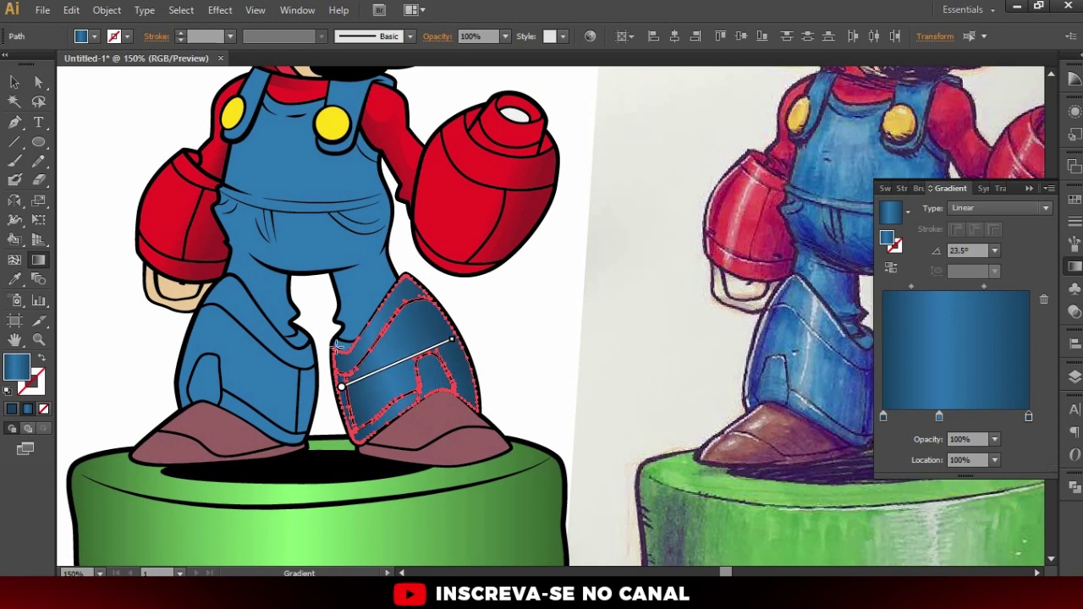
pyautogui.moveTo(342, 351); pyautogui.dragTo(474, 345)
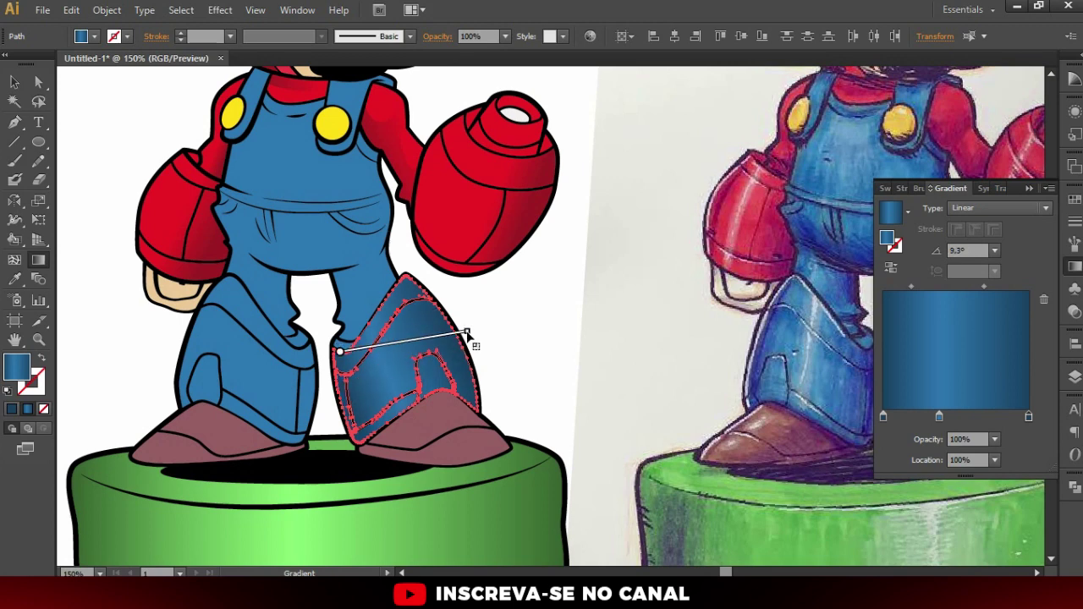
pyautogui.scroll(-1, 364, 334)
pyautogui.scroll(1, 481, 338)
pyautogui.moveTo(283, 336); pyautogui.dragTo(409, 337)
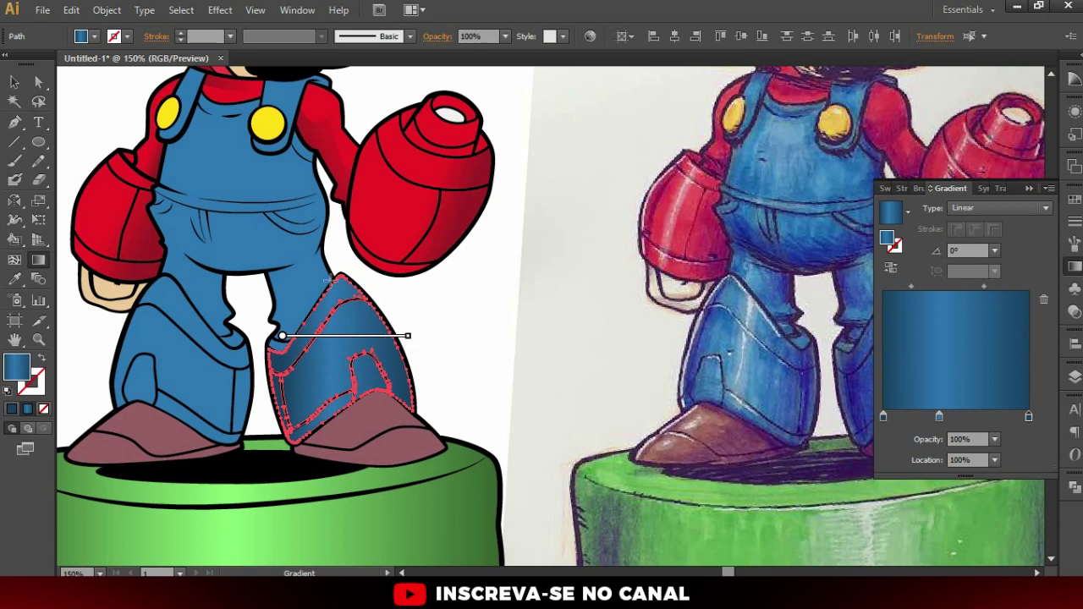
pyautogui.moveTo(290, 365); pyautogui.dragTo(377, 330)
pyautogui.moveTo(272, 378); pyautogui.dragTo(409, 379)
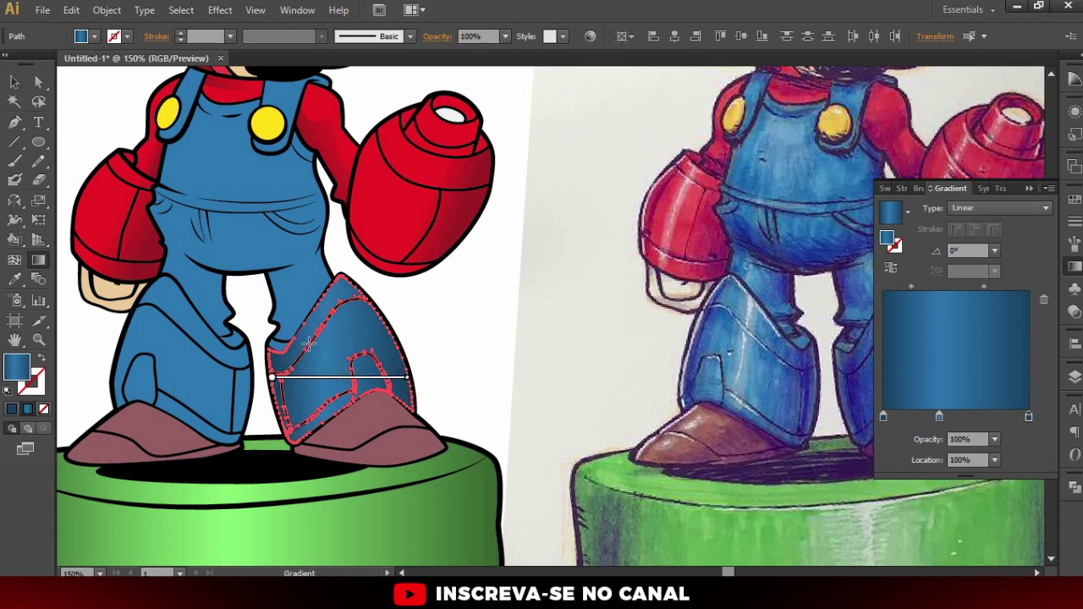
pyautogui.press('v')
pyautogui.click(415, 288)
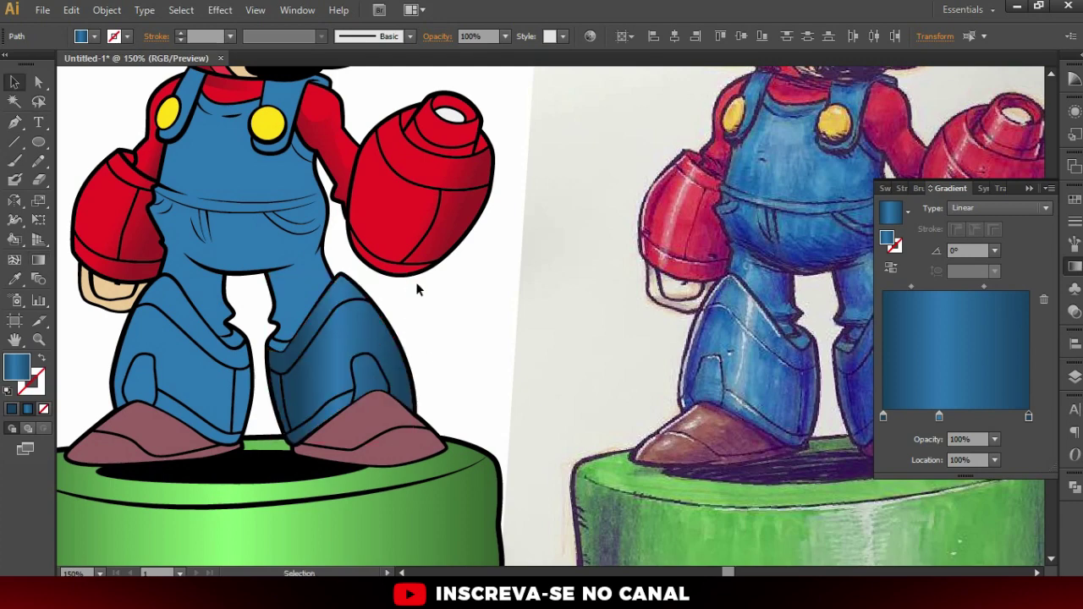
# Nudge the blue gradient's middle stop further to the right
pyautogui.scroll(-2, 415, 288)
pyautogui.scroll(2, 449, 338)
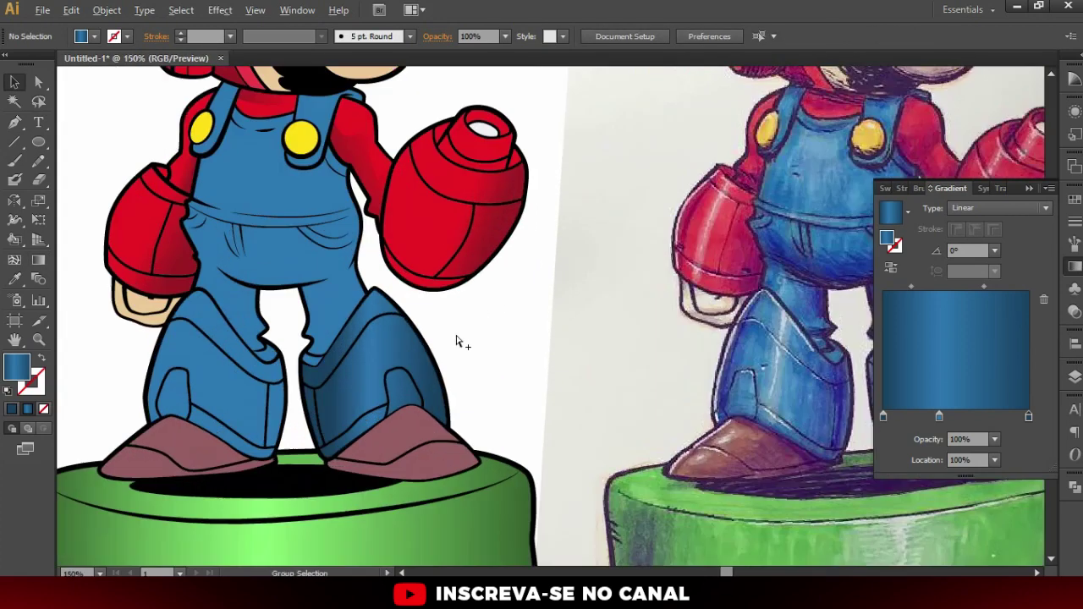
pyautogui.scroll(-1, 489, 339)
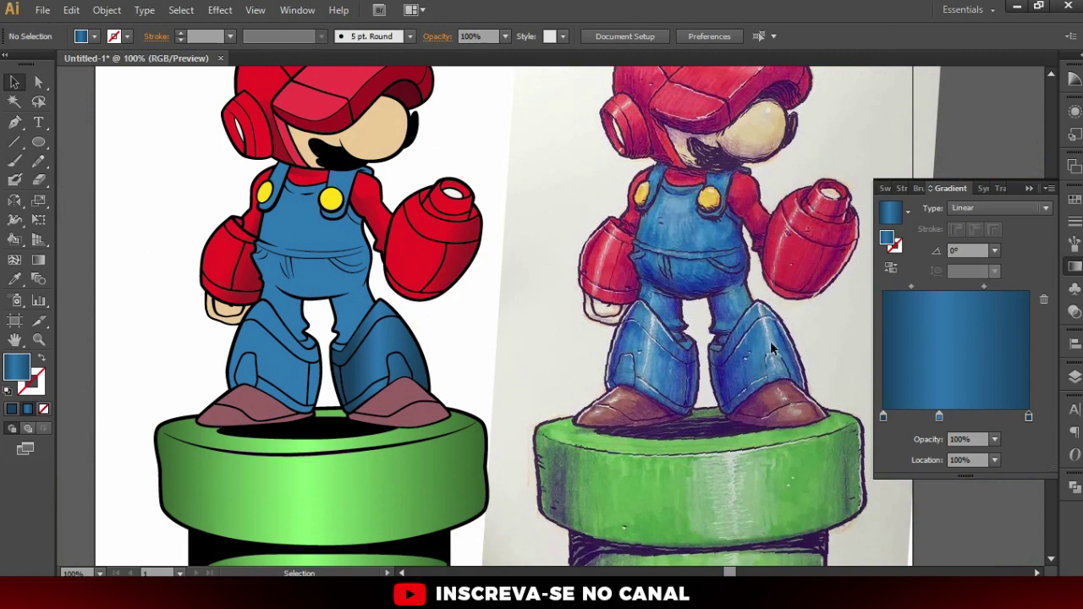
pyautogui.scroll(1, 448, 357)
pyautogui.moveTo(941, 416); pyautogui.dragTo(959, 416)
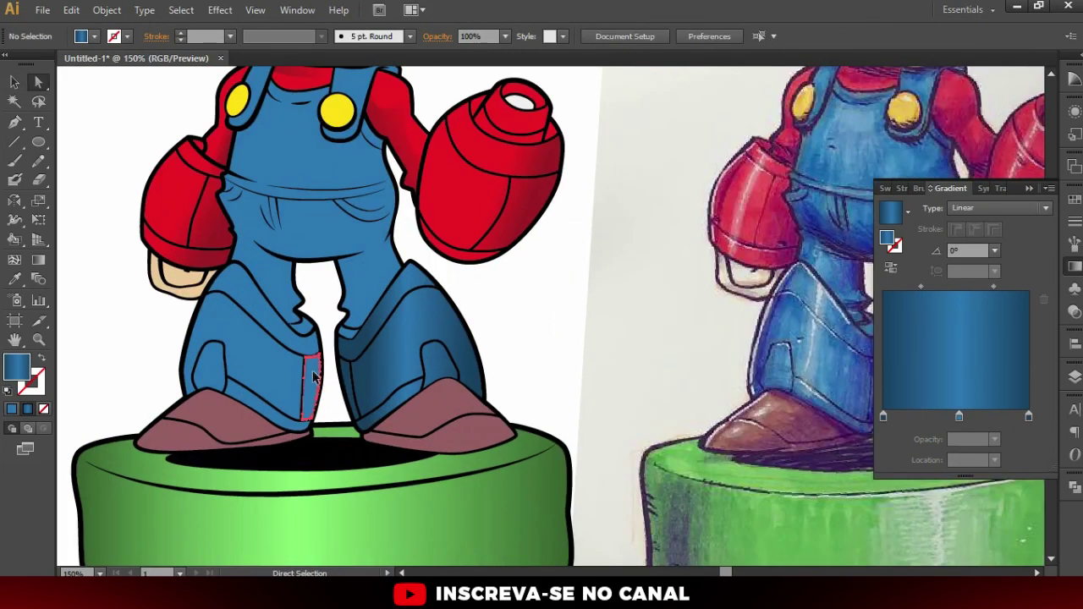
# Apply the blue gradient to the left lower leg, angled at about -9.1°
pyautogui.click(288, 364)
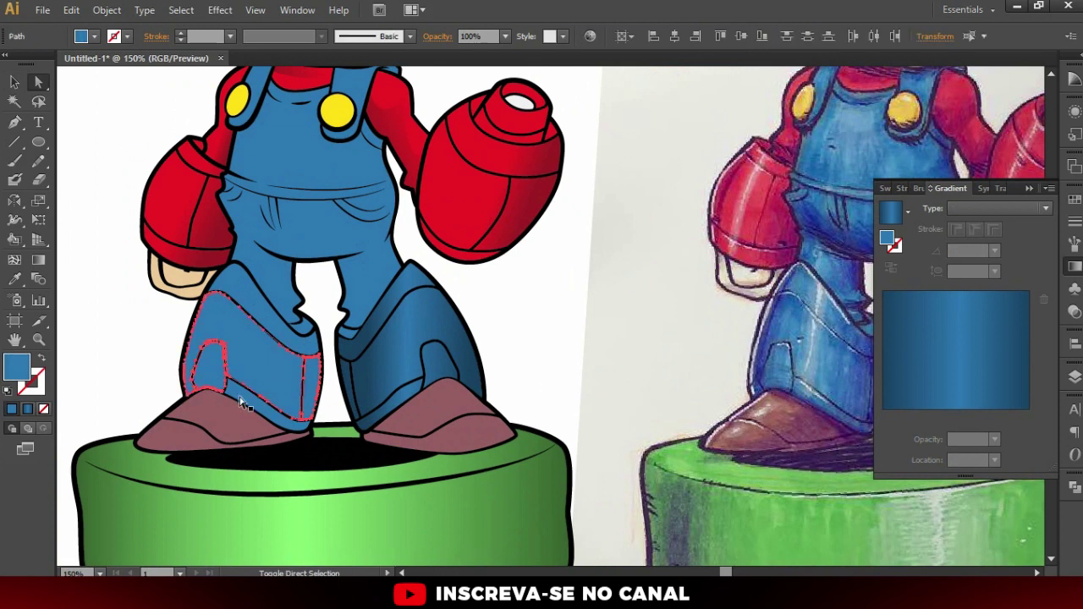
pyautogui.hotkey('ctrl', '+')
pyautogui.click(39, 260)
pyautogui.click(465, 314)
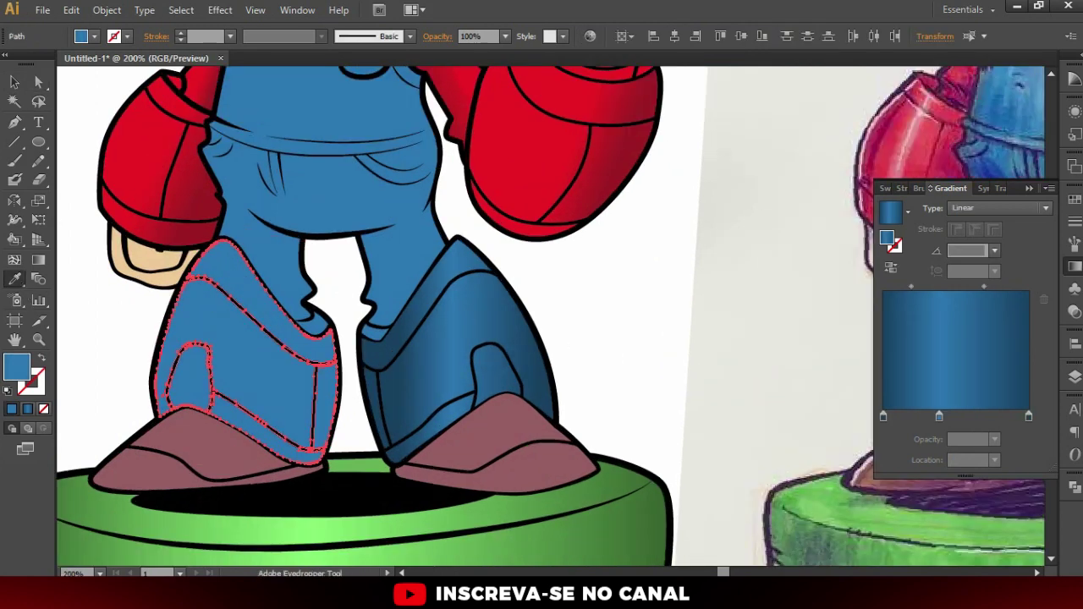
pyautogui.moveTo(157, 333); pyautogui.dragTo(338, 364)
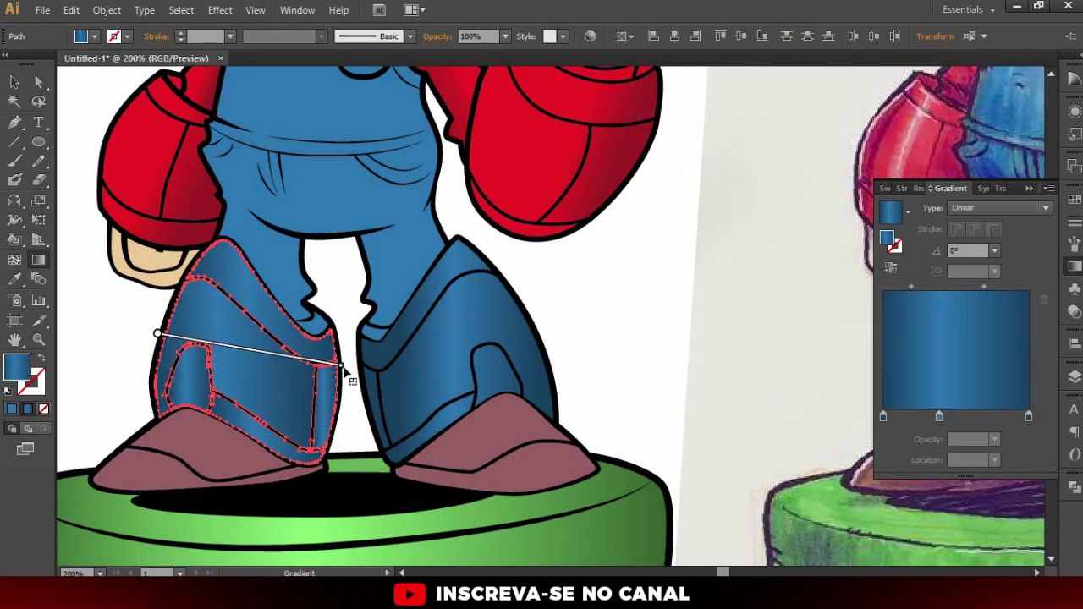
pyautogui.press('v')
pyautogui.click(104, 305)
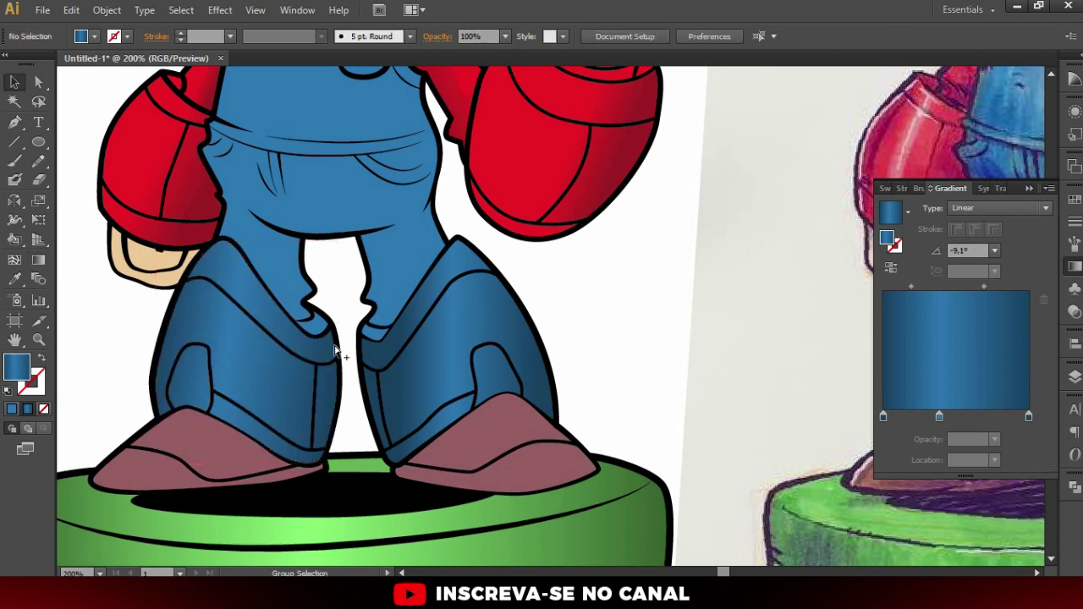
# Select the upper pants shape, then clear the selection
pyautogui.hotkey('ctrl', '1')
pyautogui.press('a')
pyautogui.click(280, 288)
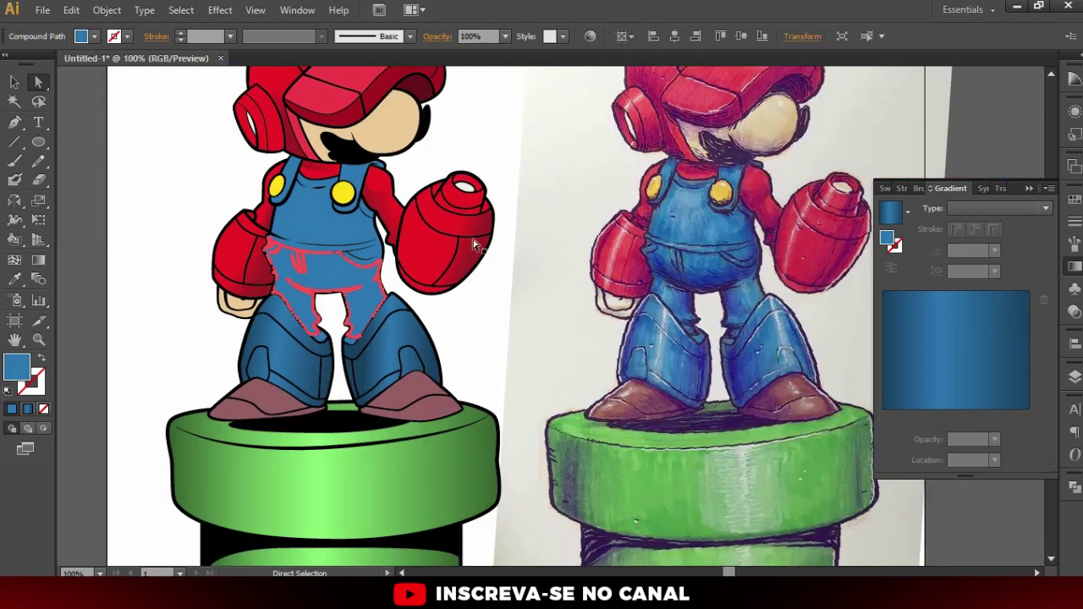
pyautogui.scroll(1, 457, 253)
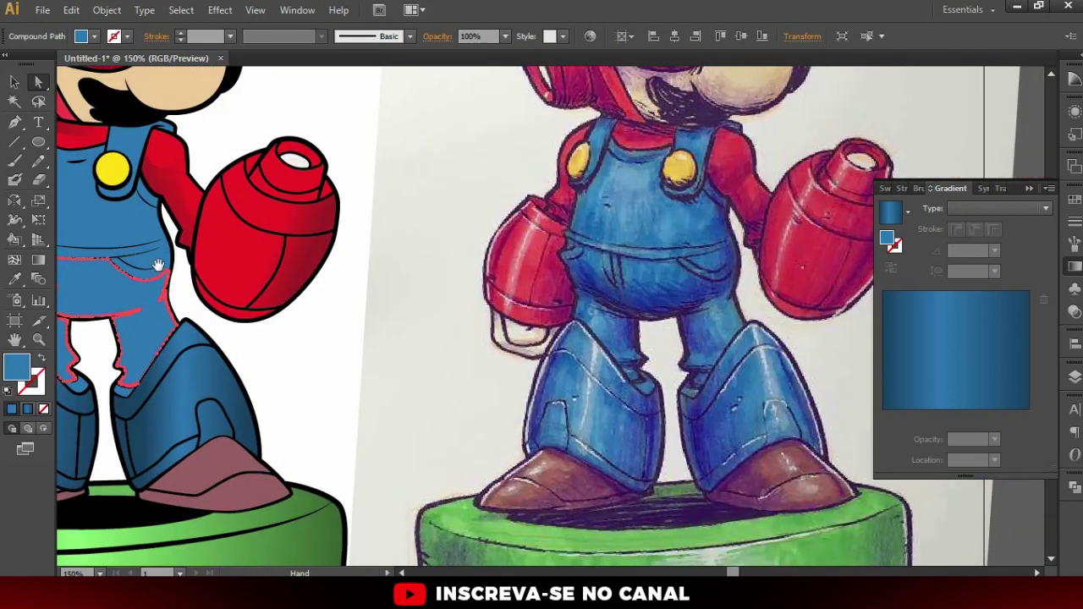
pyautogui.moveTo(773, 294); pyautogui.dragTo(417, 281)
pyautogui.hotkey('ctrl', 'shift', 'a')
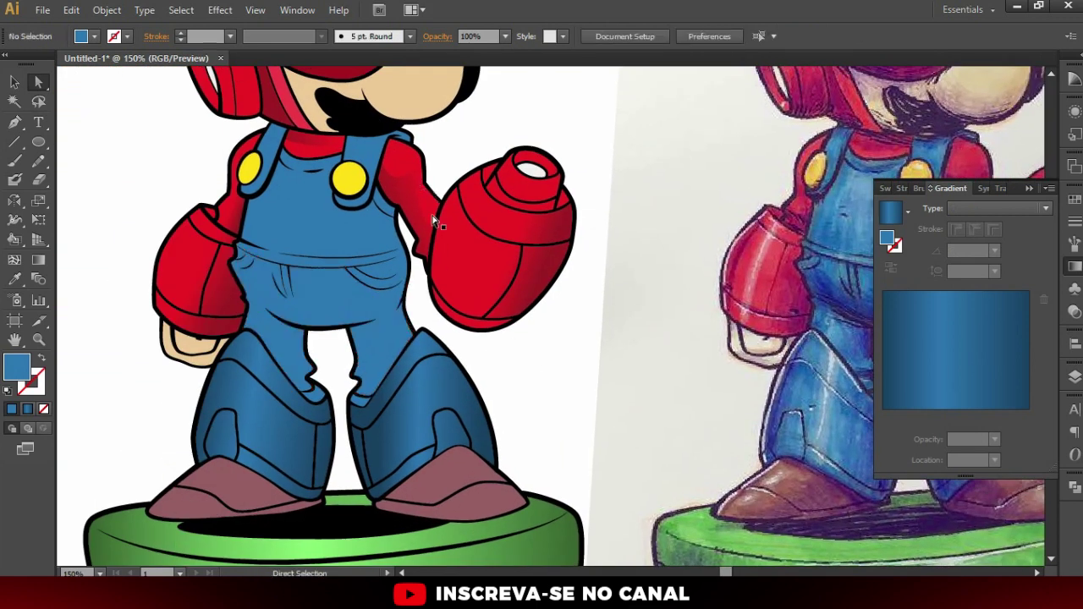
# Create a new empty Layer 5 above Layer 2 in the Layers panel
pyautogui.click(1075, 376)
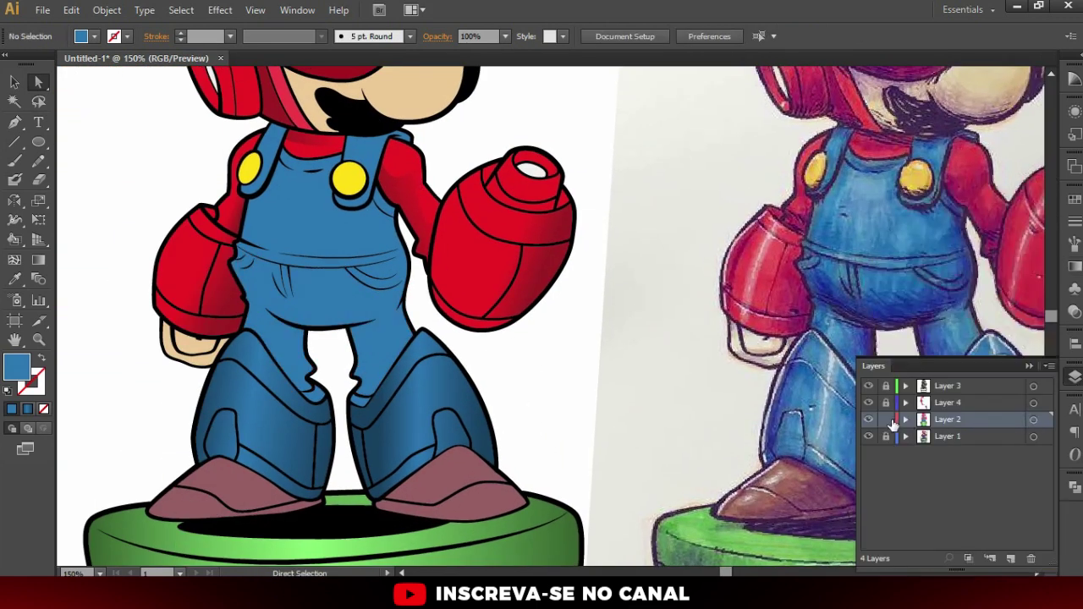
pyautogui.click(1010, 559)
pyautogui.press('p')
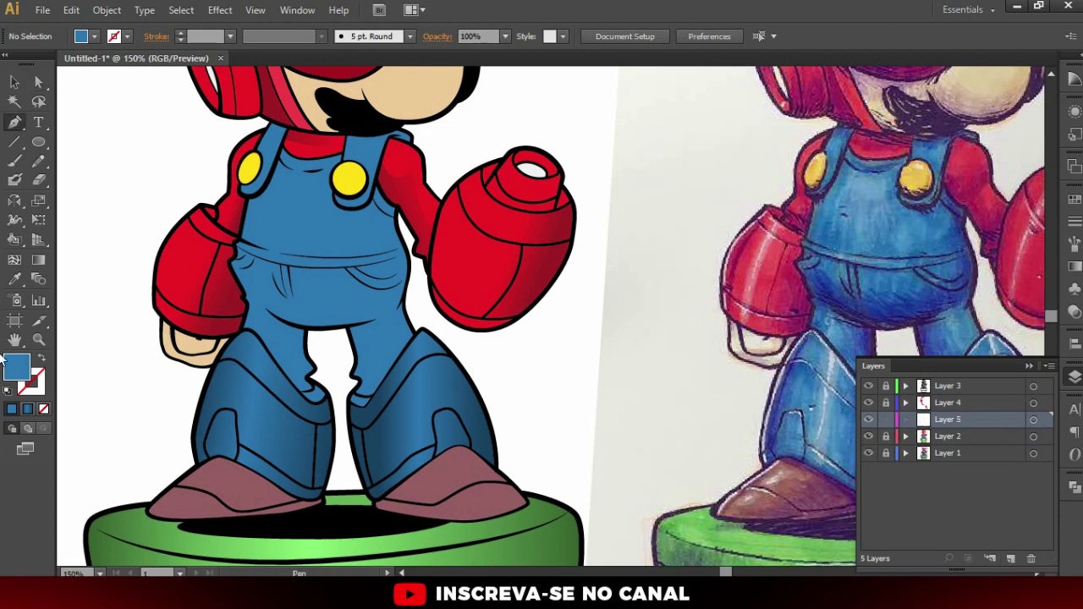
pyautogui.press('i')
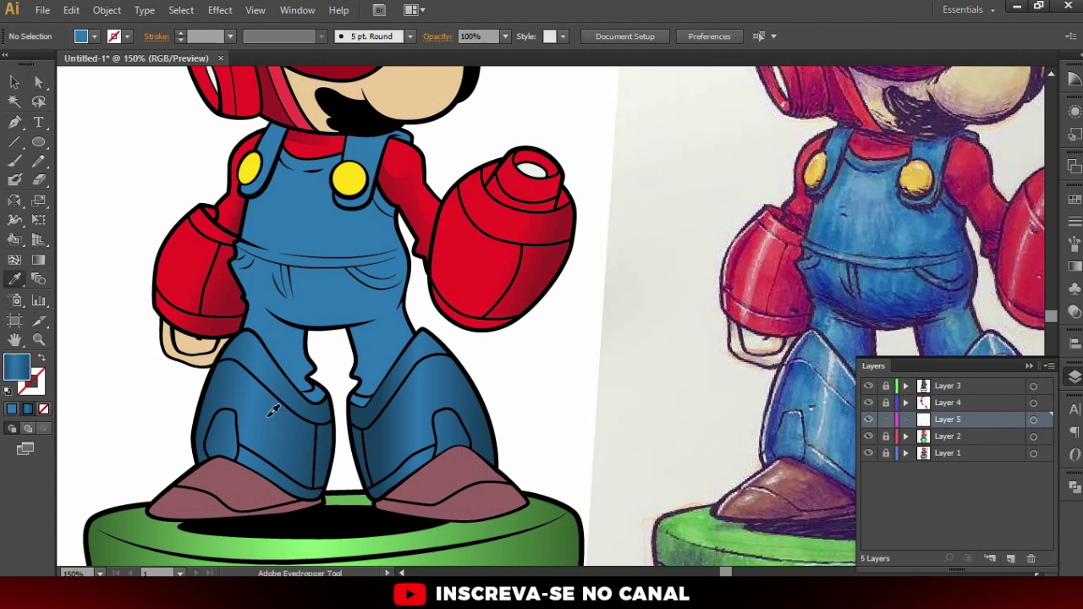
pyautogui.press('p')
# Delete the middle gradient stop, leaving two, and start a pen path at the overalls' left edge
pyautogui.click(1074, 266)
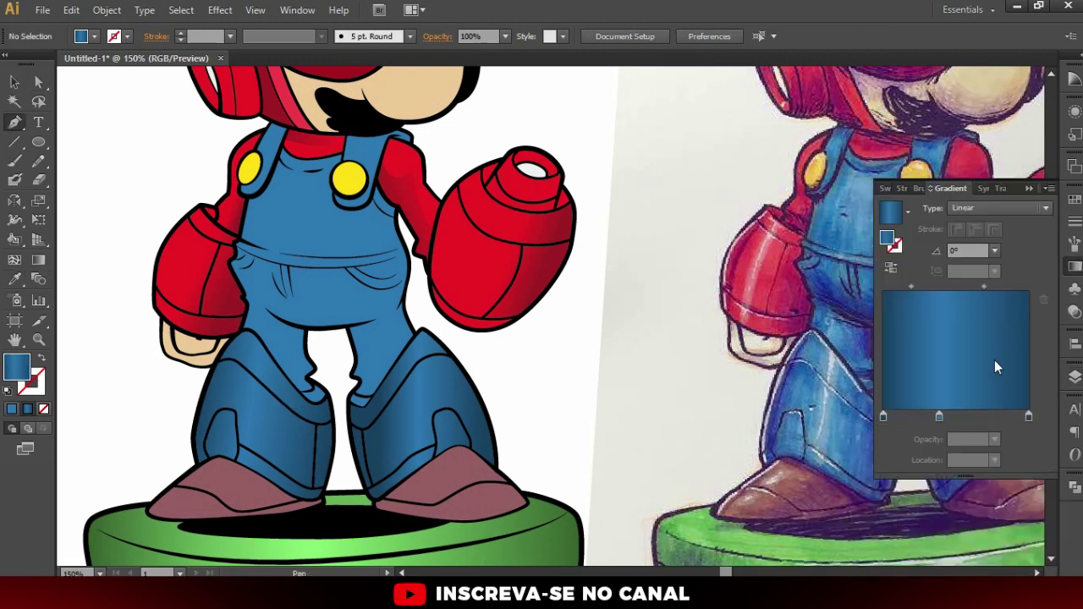
pyautogui.moveTo(938, 417); pyautogui.dragTo(947, 462)
pyautogui.click(1028, 416)
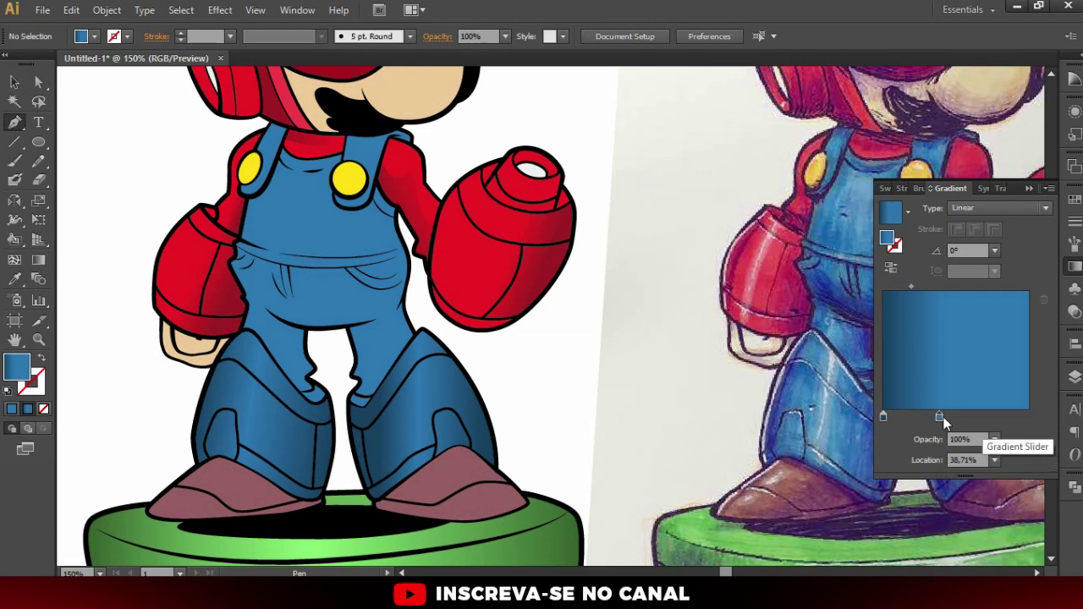
pyautogui.click(1074, 265)
pyautogui.scroll(1, 338, 292)
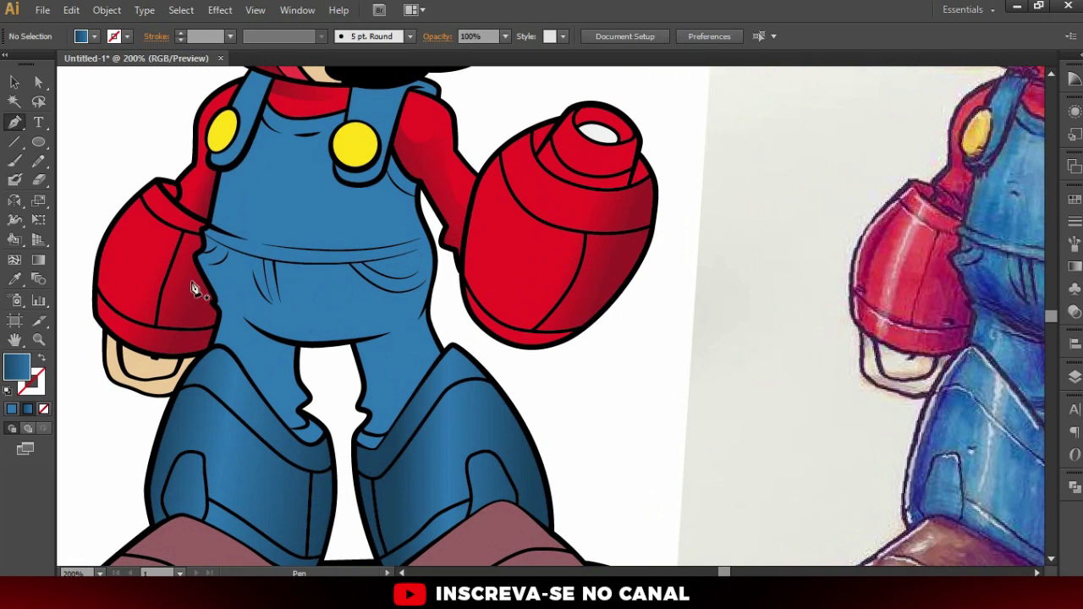
pyautogui.hscroll(1, 449, 301)
pyautogui.scroll(1, 147, 273)
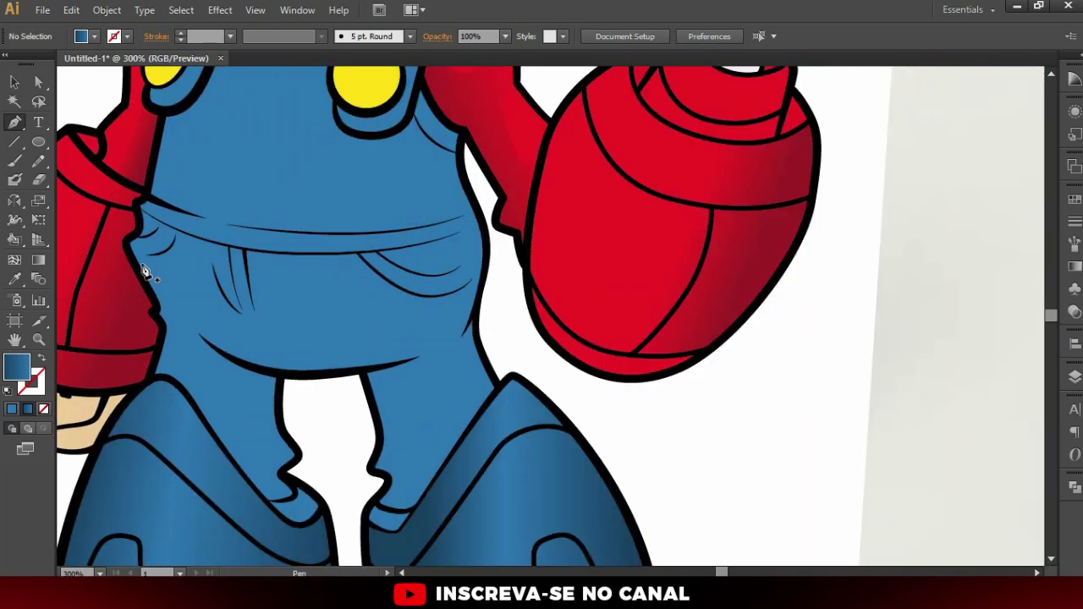
pyautogui.click(134, 261)
# Curve the shadow path along the overalls' bottom and close it at its start anchor
pyautogui.moveTo(296, 375); pyautogui.dragTo(368, 369)
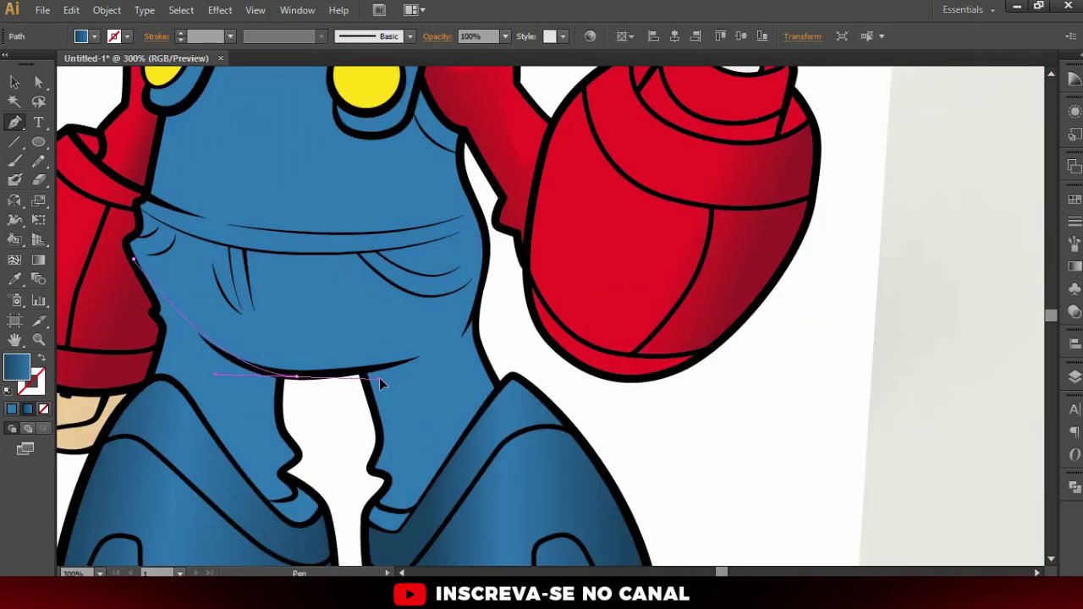
pyautogui.moveTo(405, 362); pyautogui.dragTo(468, 357)
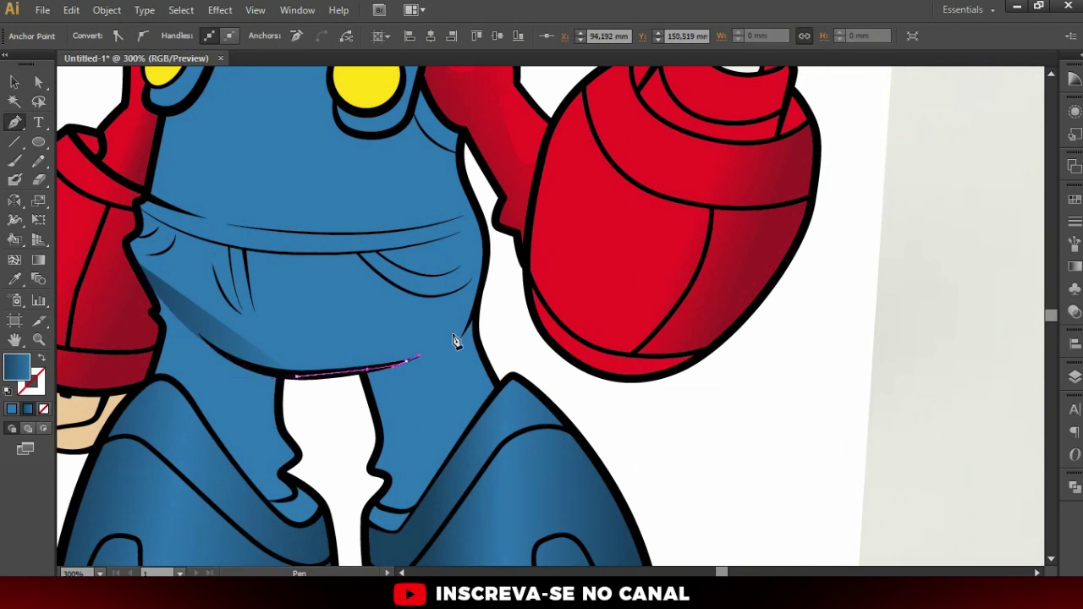
pyautogui.click(494, 224)
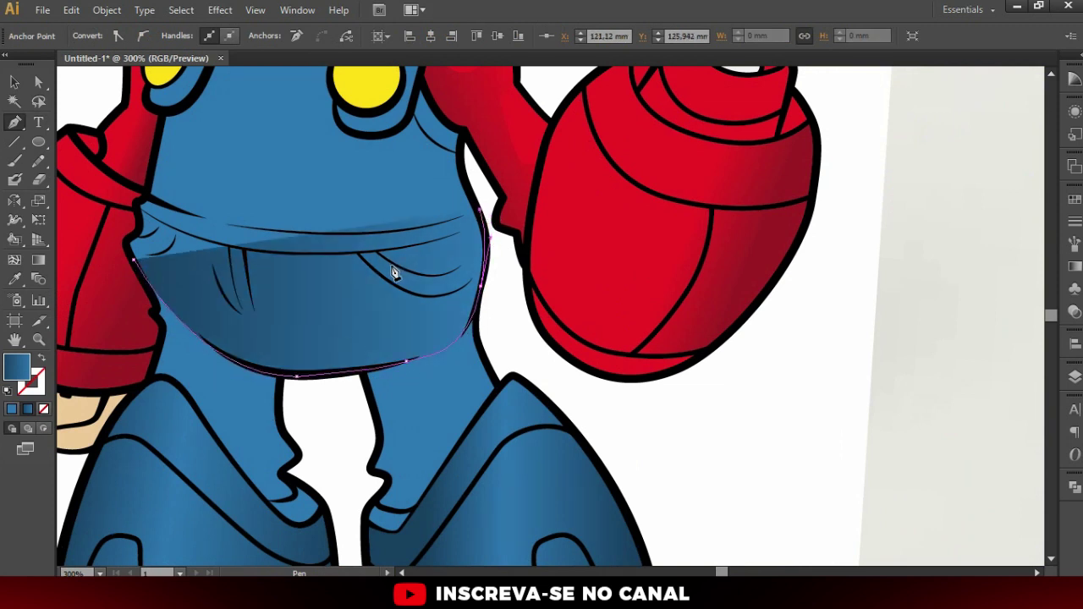
pyautogui.keyDown('alt'); pyautogui.scroll(-2, 409, 273); pyautogui.keyUp('alt')
pyautogui.keyDown('alt'); pyautogui.scroll(1, 427, 233); pyautogui.keyUp('alt')
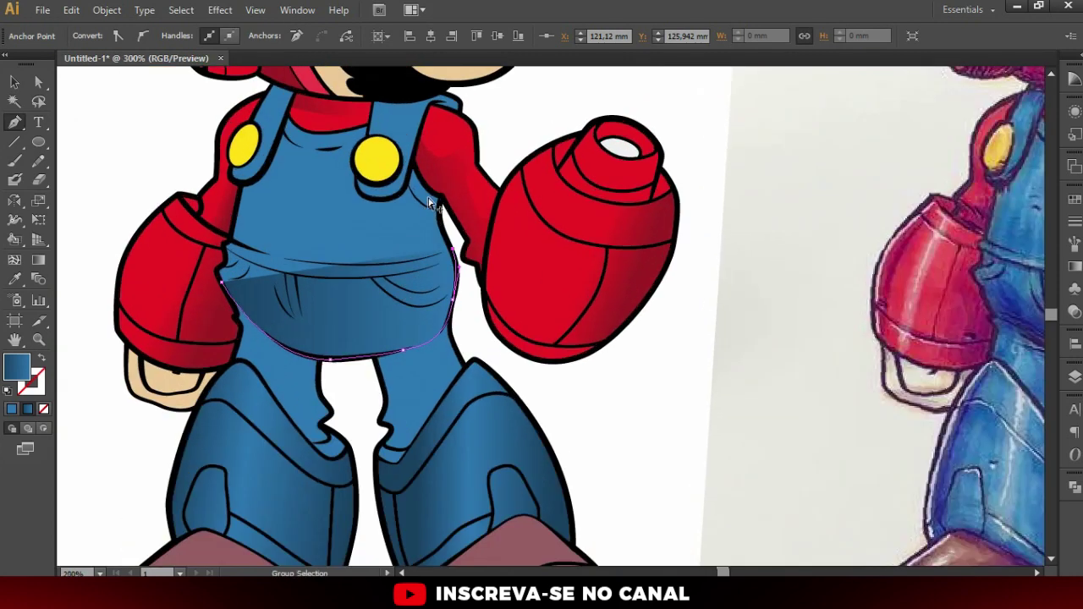
pyautogui.keyDown('alt'); pyautogui.scroll(2, 431, 228); pyautogui.keyUp('alt')
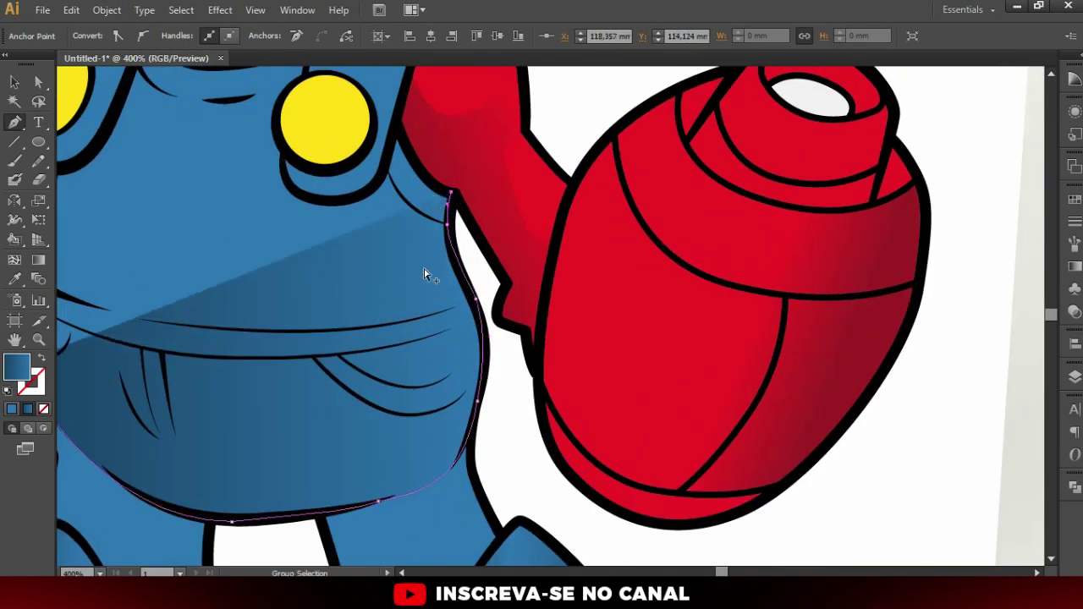
pyautogui.keyDown('alt'); pyautogui.scroll(-2, 428, 275); pyautogui.keyUp('alt')
pyautogui.moveTo(222, 316); pyautogui.dragTo(178, 307)
# Shade the belly shadow with a vertical blue gradient darkening downward, then deselect
pyautogui.click(38, 260)
pyautogui.keyDown('alt'); pyautogui.scroll(1, 284, 339); pyautogui.keyUp('alt')
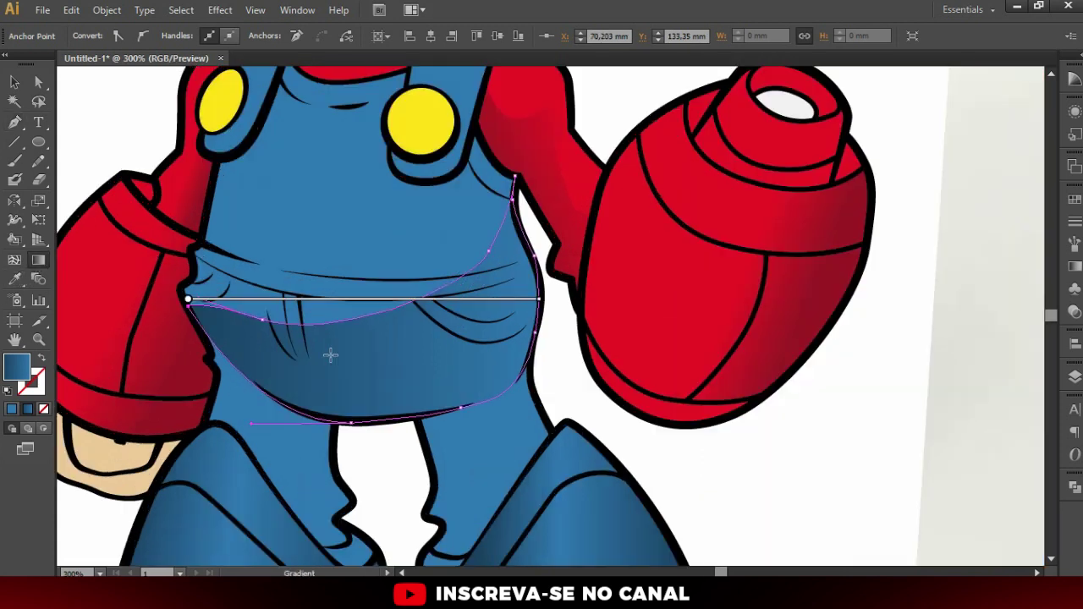
pyautogui.moveTo(370, 387); pyautogui.dragTo(370, 326)
pyautogui.moveTo(406, 448); pyautogui.dragTo(375, 350)
pyautogui.moveTo(373, 471); pyautogui.dragTo(364, 349)
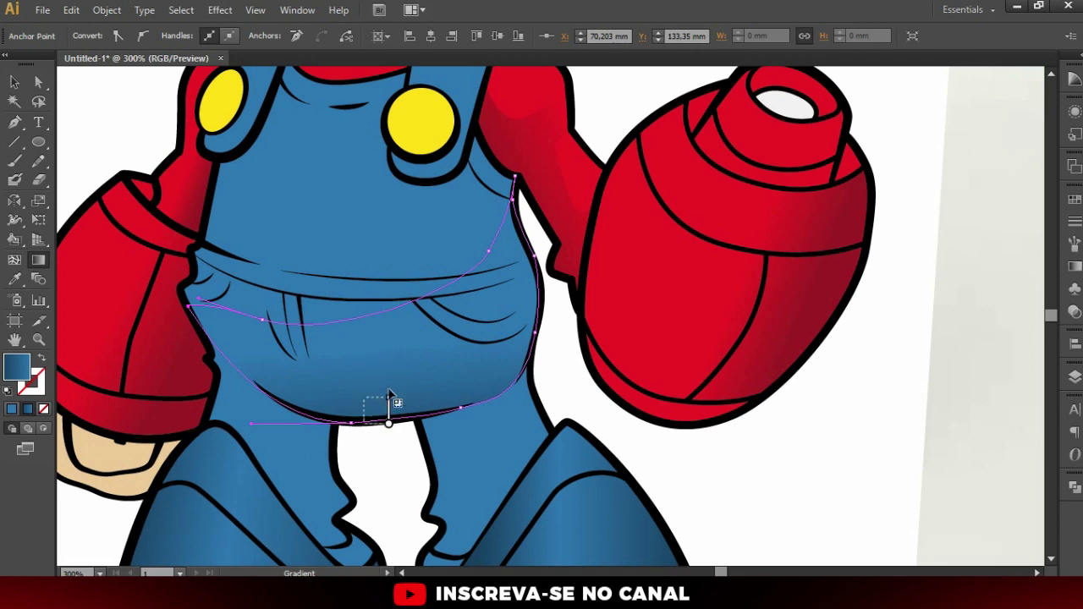
pyautogui.moveTo(364, 423); pyautogui.dragTo(388, 340)
pyautogui.press('v')
pyautogui.hotkey('ctrl', 'shift', 'a')
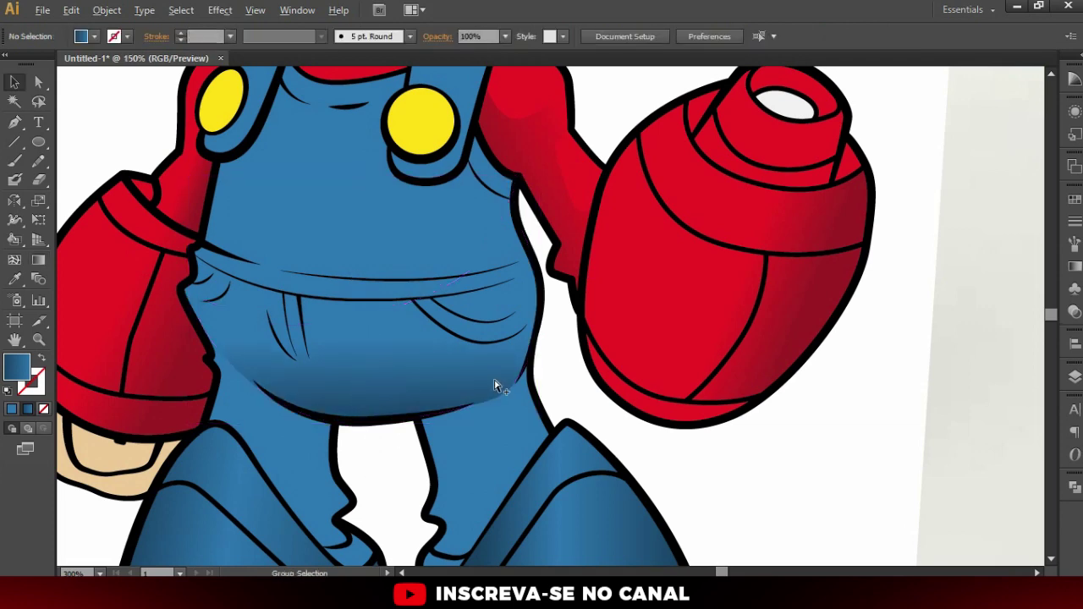
pyautogui.hotkey('ctrl', '1')
pyautogui.scroll(2, 510, 471)
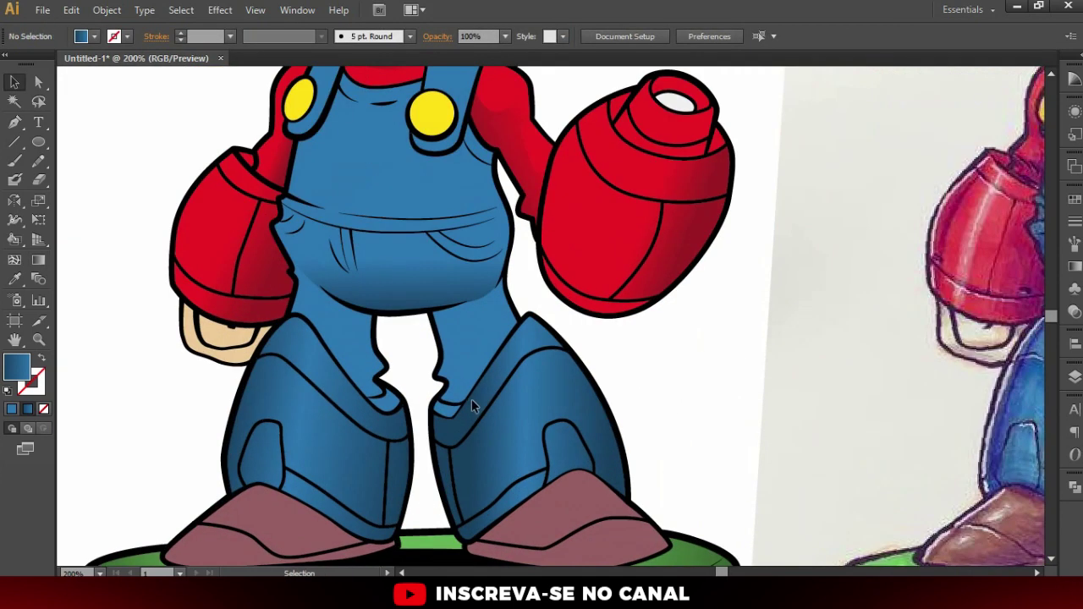
# Begin a Pen-tool shadow path down the inner edge of the right leg
pyautogui.press('p')
pyautogui.scroll(1, 460, 307)
pyautogui.click(456, 302)
pyautogui.moveTo(457, 362); pyautogui.dragTo(463, 424)
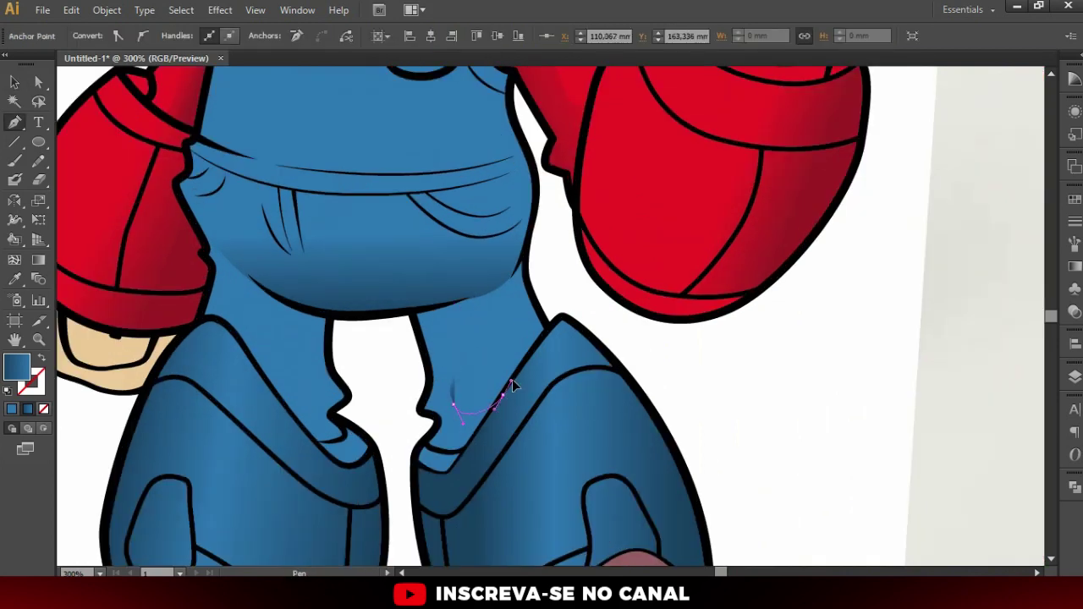
pyautogui.scroll(2, 459, 458)
pyautogui.moveTo(440, 484); pyautogui.dragTo(434, 492)
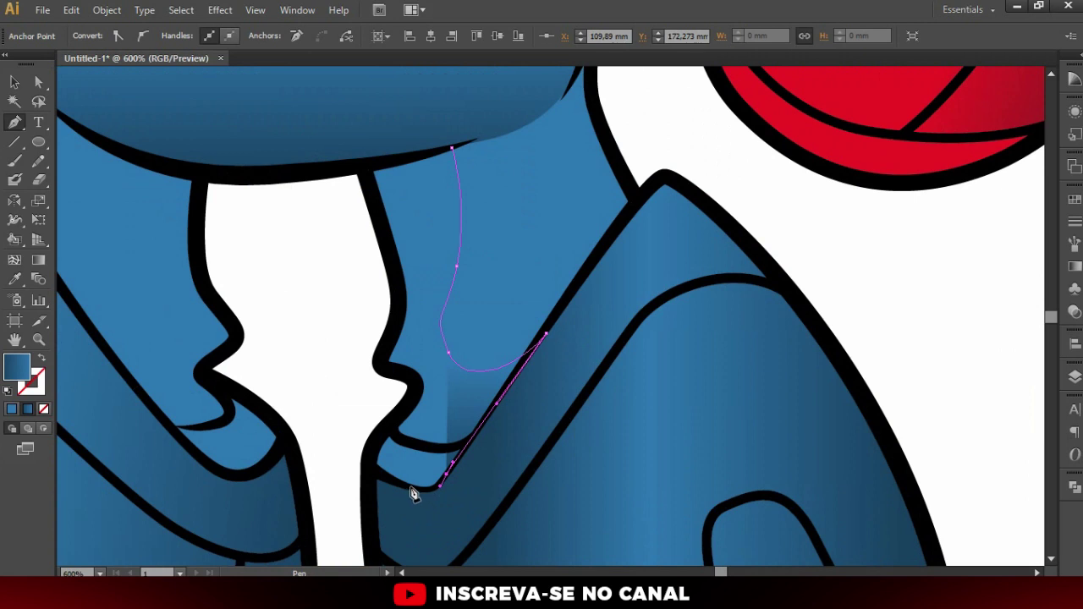
pyautogui.click(385, 480)
pyautogui.click(370, 451)
# Trace the leg-shadow path up to the overalls' edge and close it at the start point
pyautogui.click(407, 411)
pyautogui.click(410, 381)
pyautogui.click(384, 369)
pyautogui.click(381, 354)
pyautogui.click(401, 317)
pyautogui.click(392, 254)
pyautogui.click(362, 165)
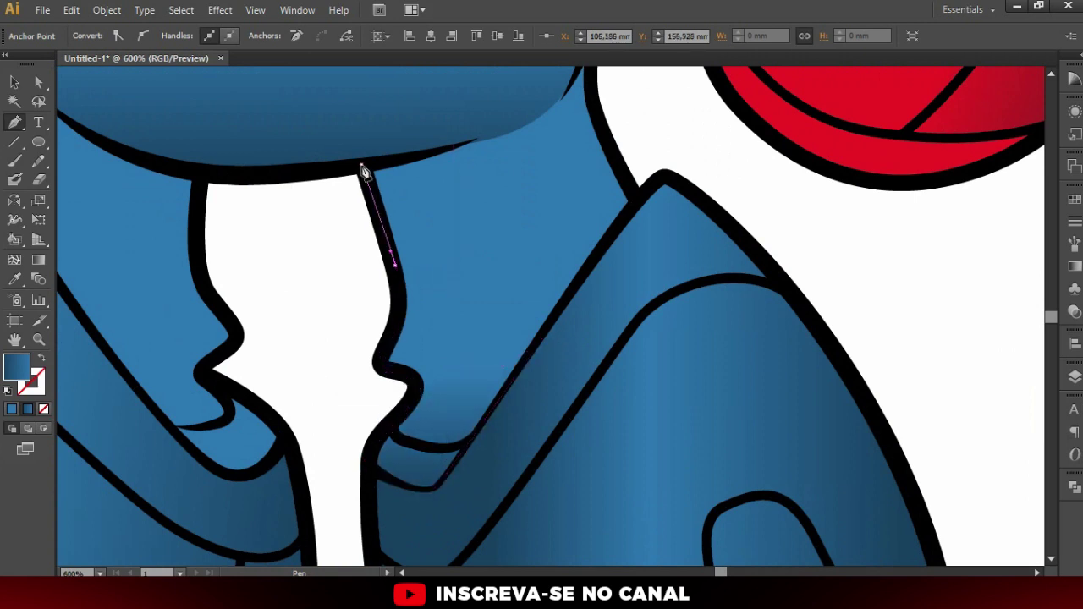
pyautogui.click(454, 151)
# Drag an angled gradient across the right-leg shadow shape until the angle looks right
pyautogui.click(14, 320)
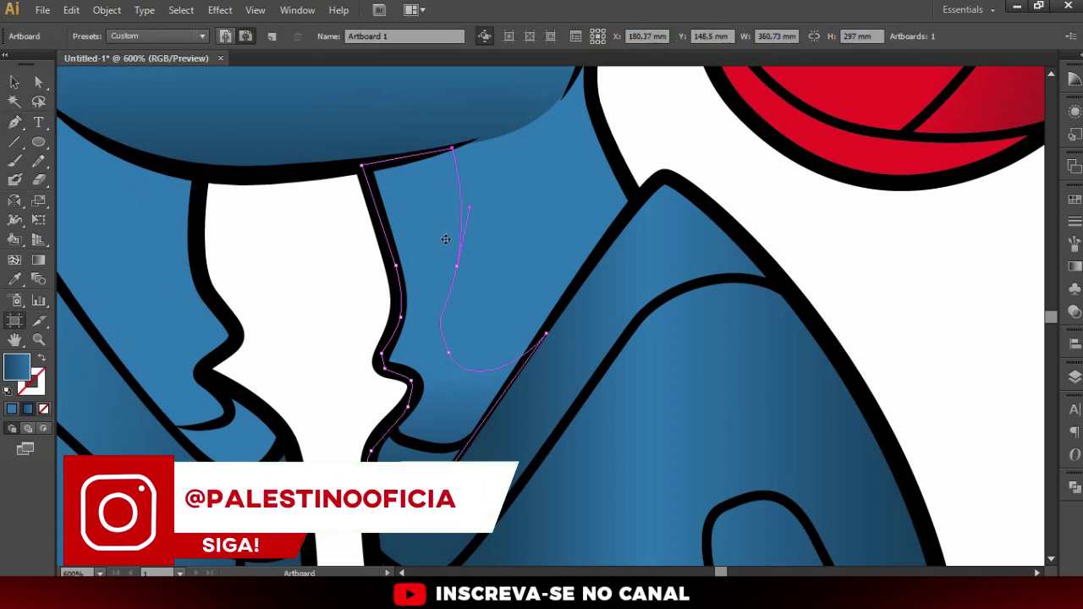
pyautogui.click(38, 259)
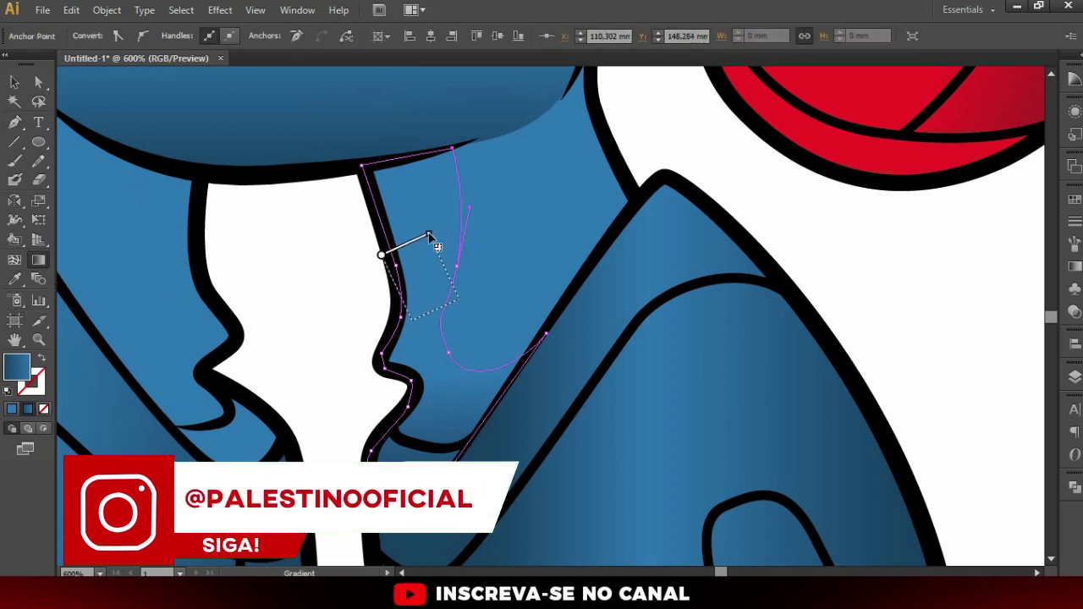
pyautogui.moveTo(411, 320); pyautogui.dragTo(459, 299)
pyautogui.moveTo(358, 297); pyautogui.dragTo(440, 300)
pyautogui.moveTo(363, 329); pyautogui.dragTo(430, 317)
pyautogui.moveTo(365, 290); pyautogui.dragTo(462, 280)
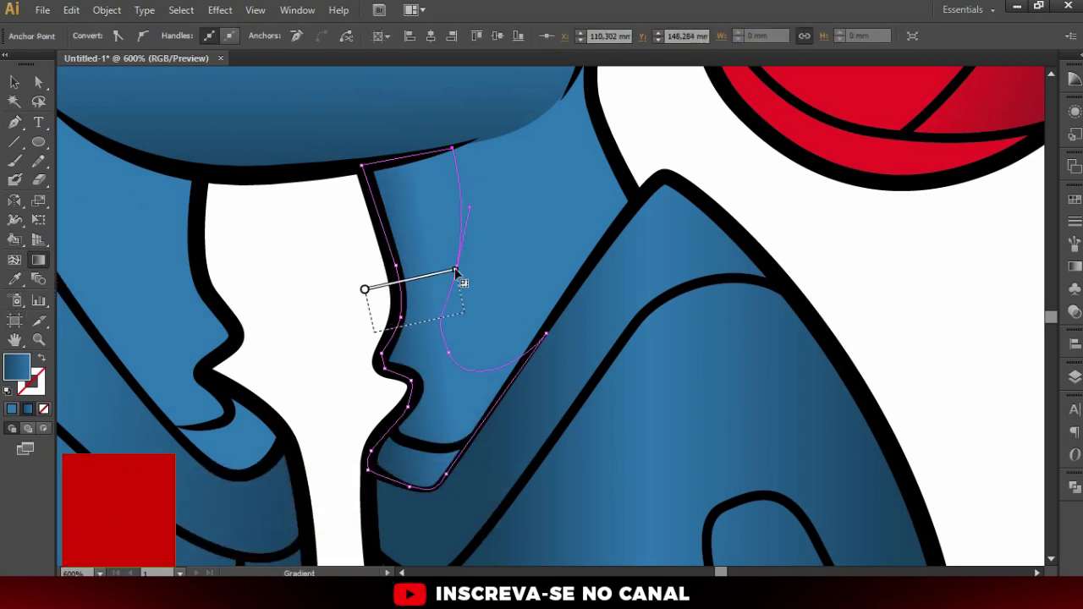
pyautogui.moveTo(374, 332); pyautogui.dragTo(464, 313)
# Reselect the leg shadow to check its gradient direction, then deselect and review the legs
pyautogui.press('v')
pyautogui.scroll(-4, 428, 316)
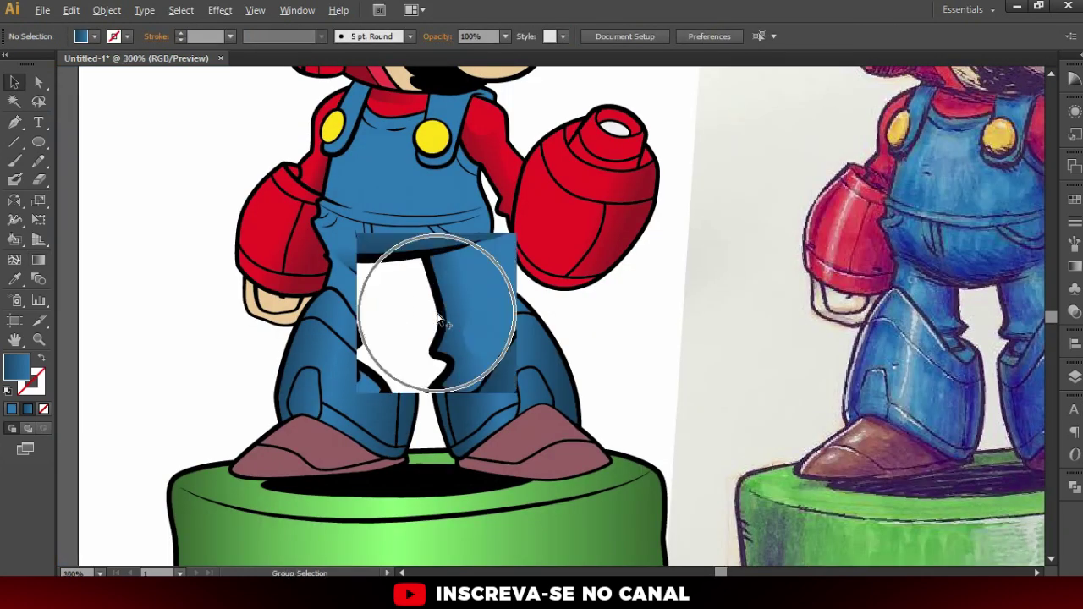
pyautogui.scroll(3, 452, 311)
pyautogui.click(453, 313)
pyautogui.click(38, 260)
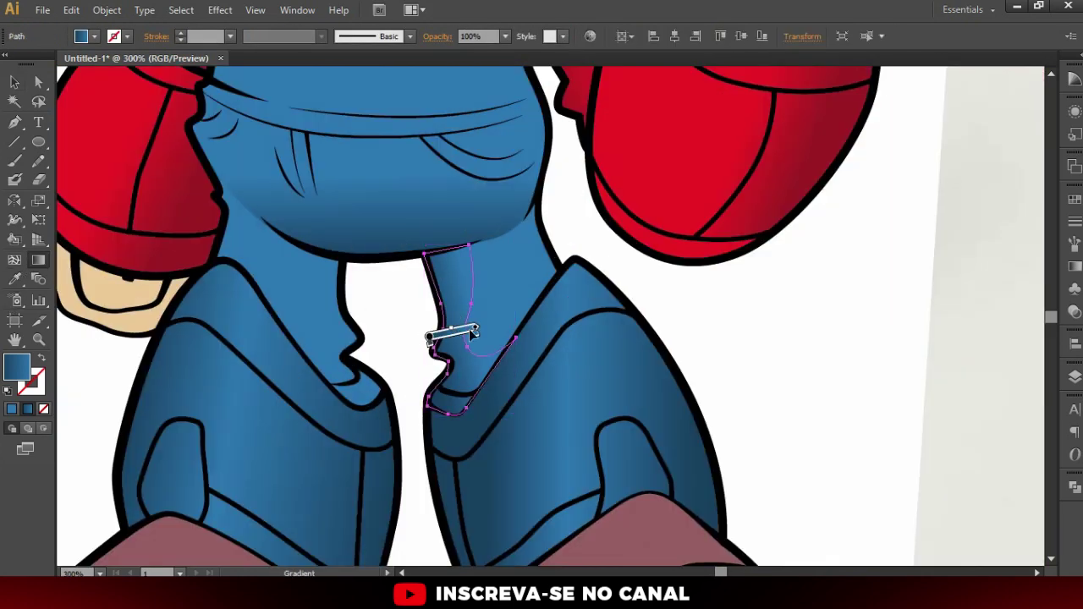
pyautogui.press('v')
pyautogui.hotkey('ctrl', 'shift', 'a')
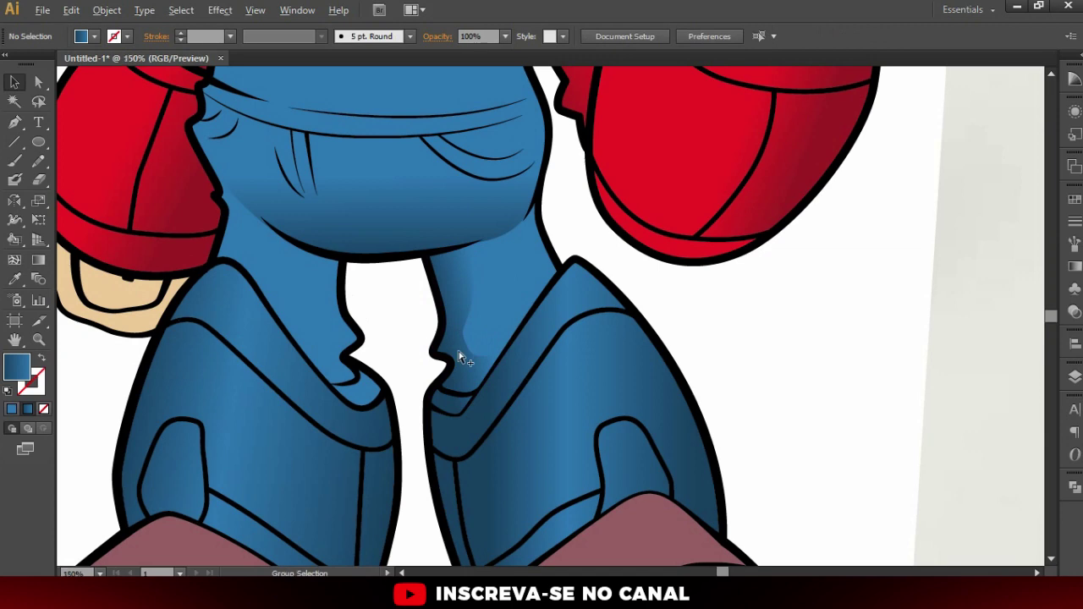
pyautogui.scroll(-2, 460, 359)
pyautogui.scroll(1, 468, 337)
pyautogui.scroll(1, 361, 303)
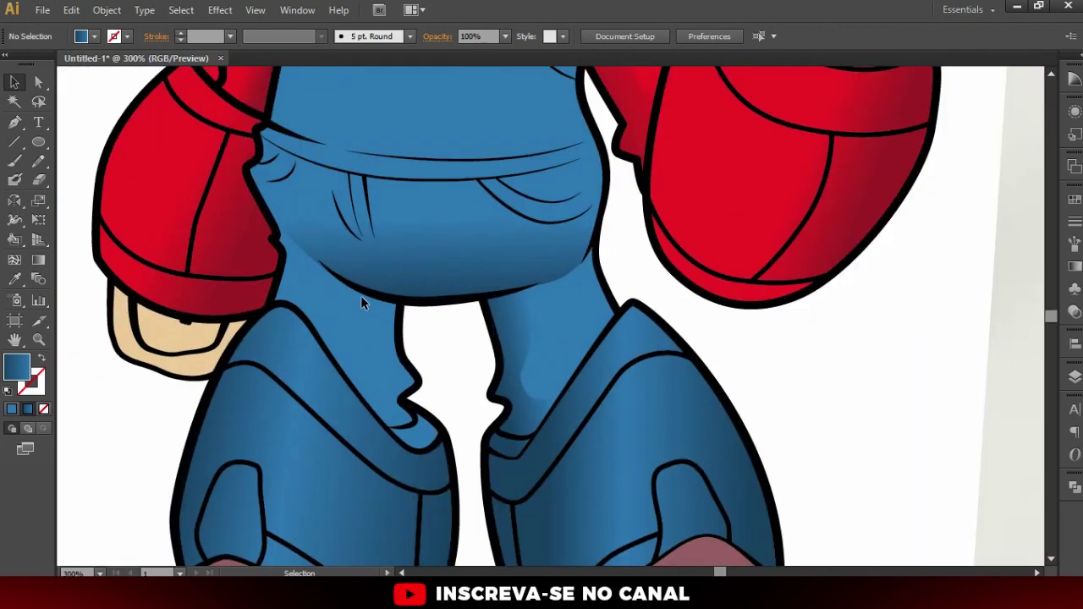
# Start a Pen-tool shadow path curving down the inner edge of the left leg
pyautogui.press('p')
pyautogui.click(353, 289)
pyautogui.click(363, 338)
pyautogui.scroll(1, 369, 370)
pyautogui.click(366, 359)
pyautogui.click(373, 389)
pyautogui.moveTo(382, 457); pyautogui.dragTo(390, 470)
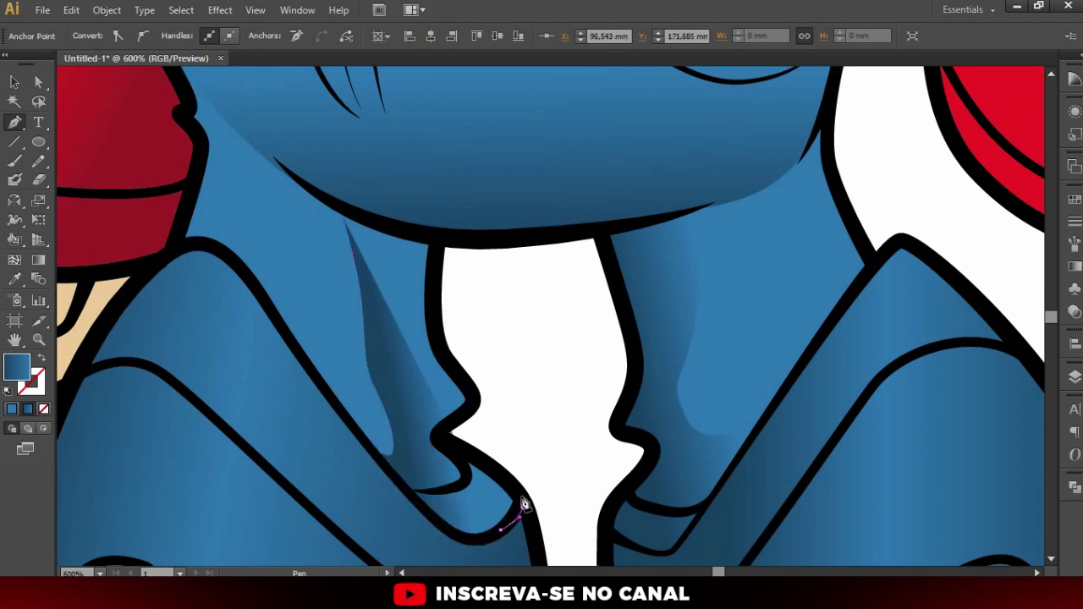
# Trace the path back up the leg outline and along the overalls' bottom edge, closing the shape
pyautogui.click(505, 476)
pyautogui.click(438, 436)
pyautogui.click(468, 392)
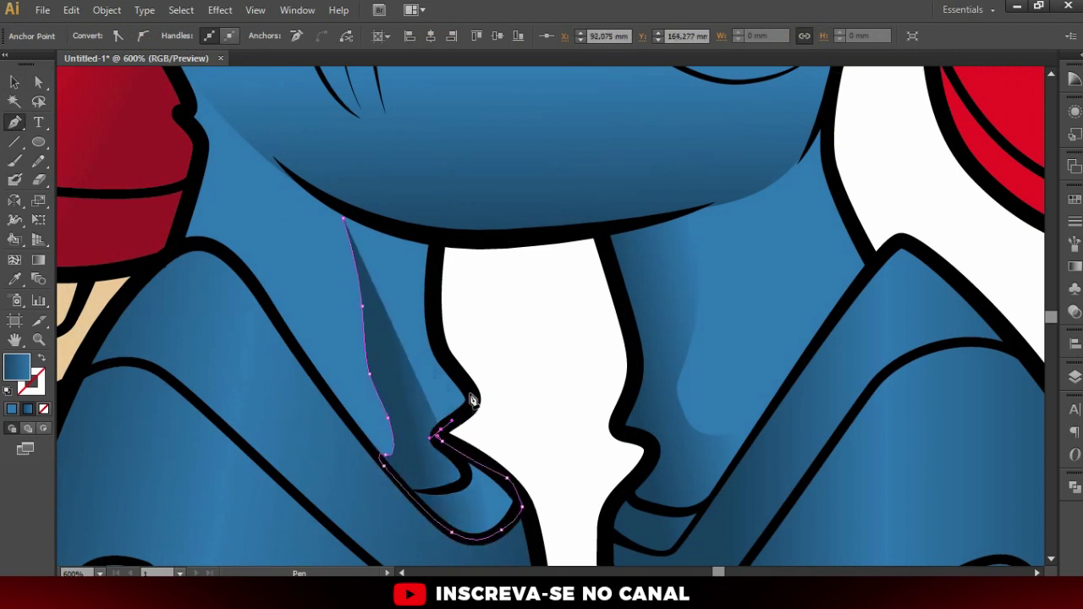
pyautogui.moveTo(438, 318); pyautogui.dragTo(439, 303)
pyautogui.click(440, 239)
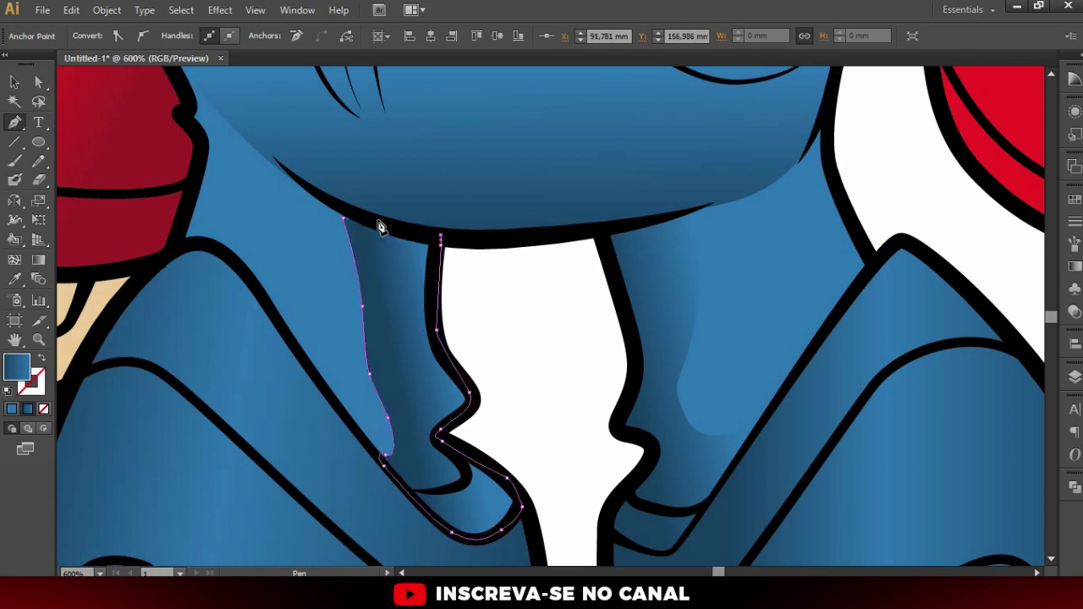
pyautogui.click(338, 201)
pyautogui.click(343, 218)
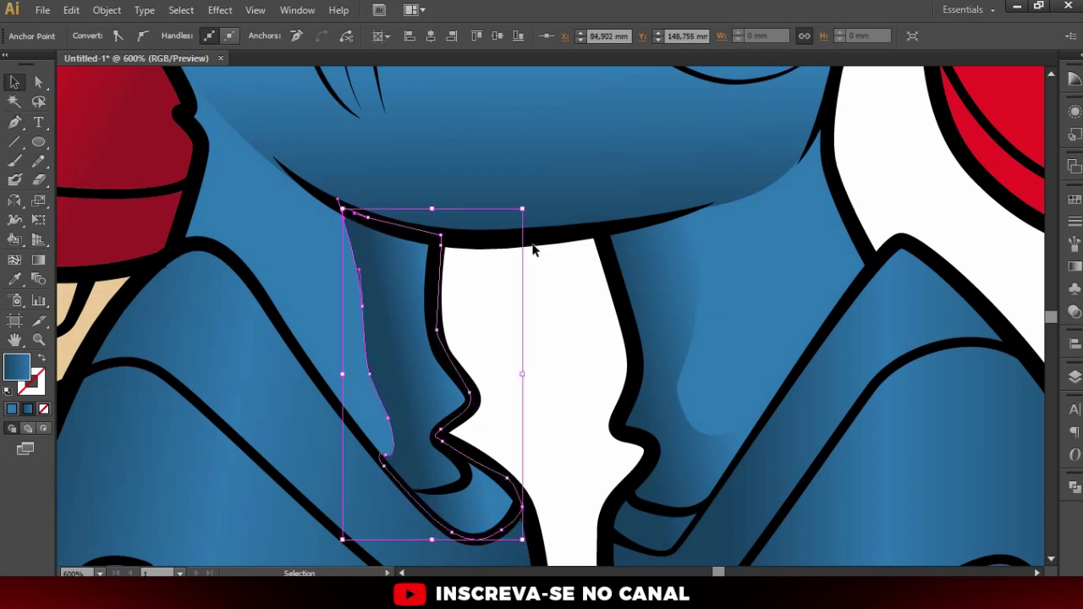
# Zoom out, apply a gradient to the left-leg shadow, and smooth its outline curve
pyautogui.hotkey('ctrl', '-')
pyautogui.hotkey('ctrl', '-')
pyautogui.press('g')
pyautogui.scroll(1, 457, 293)
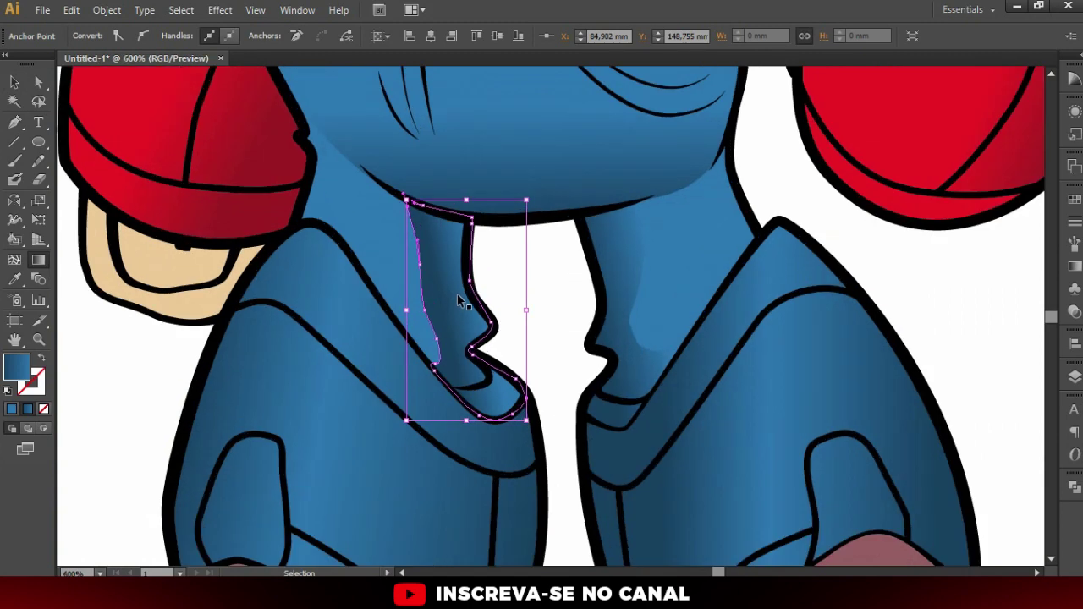
pyautogui.scroll(1, 457, 294)
pyautogui.moveTo(454, 336); pyautogui.dragTo(438, 334)
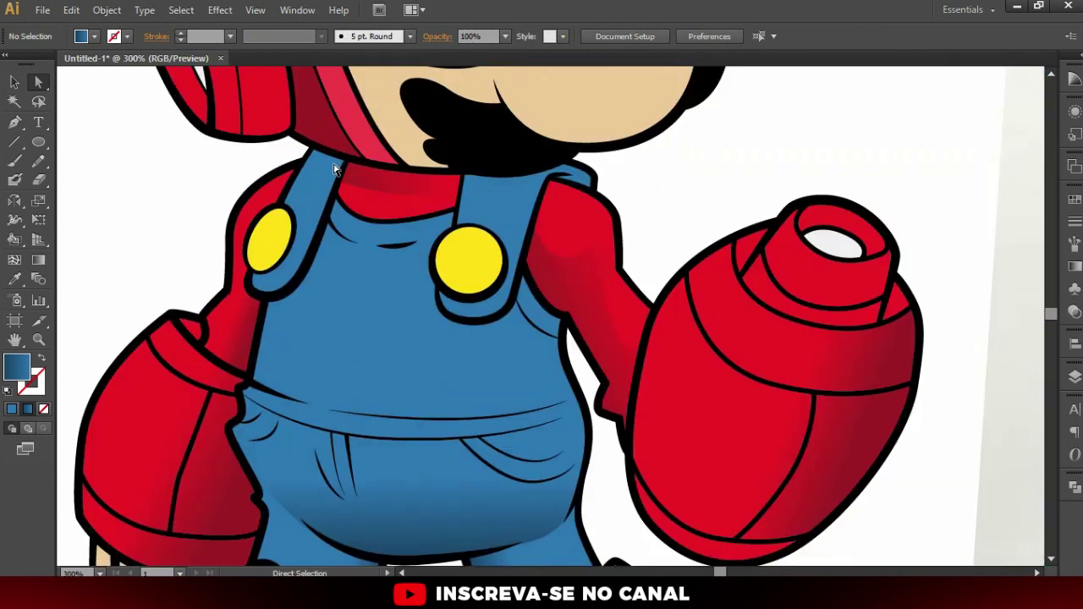
# Eyedrop the overalls' gradient onto the overall straps
pyautogui.press('F7')
pyautogui.click(335, 174)
pyautogui.scroll(-3, 405, 280)
pyautogui.scroll(2, 405, 280)
pyautogui.press('i')
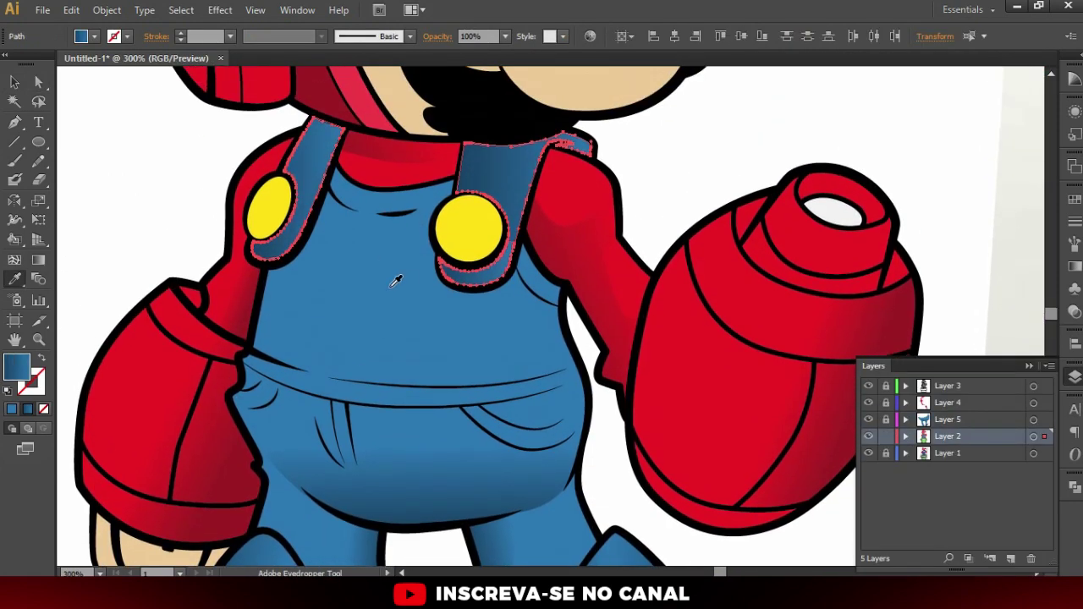
pyautogui.press('a')
pyautogui.keyDown('alt'); pyautogui.scroll(2, 300, 160); pyautogui.keyUp('alt')
# Select the right overall strap and the overalls shape to check their shading
pyautogui.click(742, 213)
pyautogui.press('a')
pyautogui.click(667, 251)
pyautogui.keyDown('alt'); pyautogui.scroll(-5, 713, 231); pyautogui.keyUp('alt')
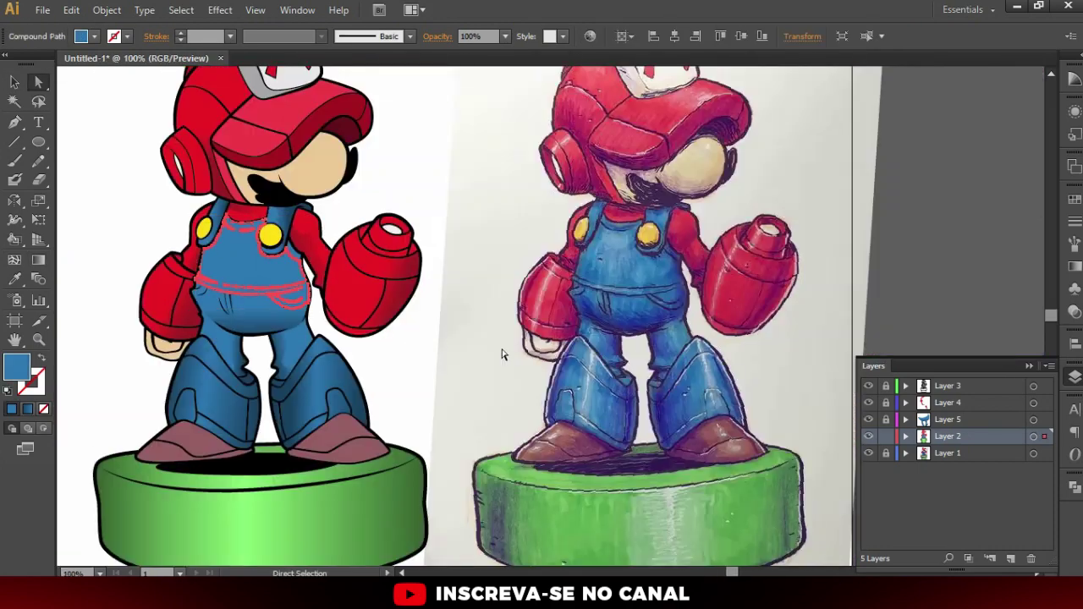
pyautogui.keyDown('alt'); pyautogui.scroll(-2, 438, 341); pyautogui.keyUp('alt')
pyautogui.keyDown('alt'); pyautogui.scroll(4, 406, 364); pyautogui.keyUp('alt')
# Give the right shoe a linear gradient ending in dark brown, angled across the shoe
pyautogui.click(412, 362)
pyautogui.press('g')
pyautogui.hotkey('ctrl', 'F9')
pyautogui.click(890, 213)
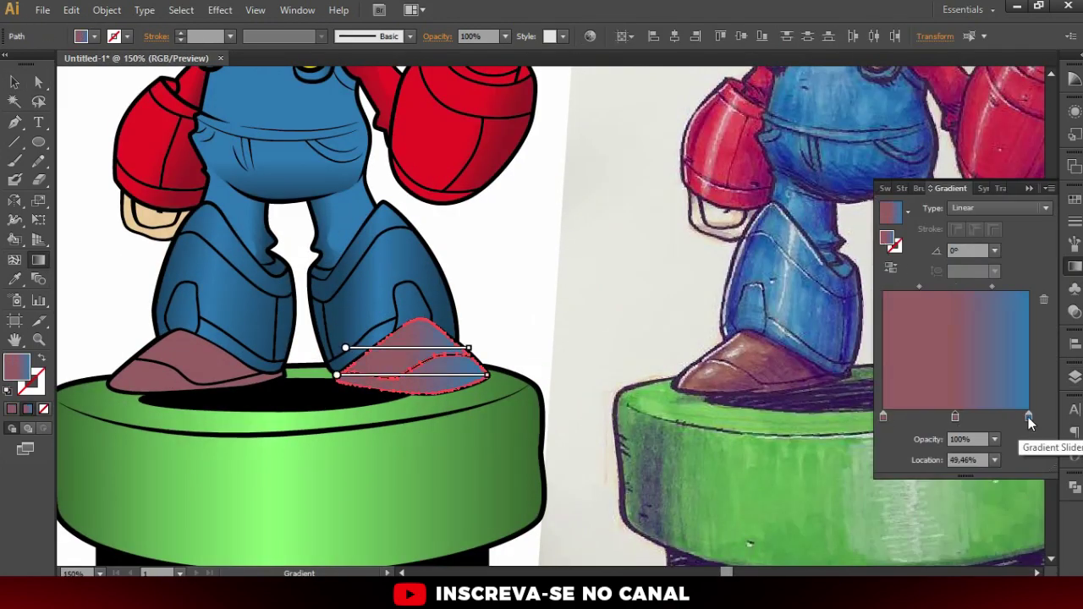
pyautogui.doubleClick(1028, 416)
pyautogui.moveTo(939, 211); pyautogui.dragTo(918, 211)
pyautogui.moveTo(465, 364); pyautogui.dragTo(423, 332)
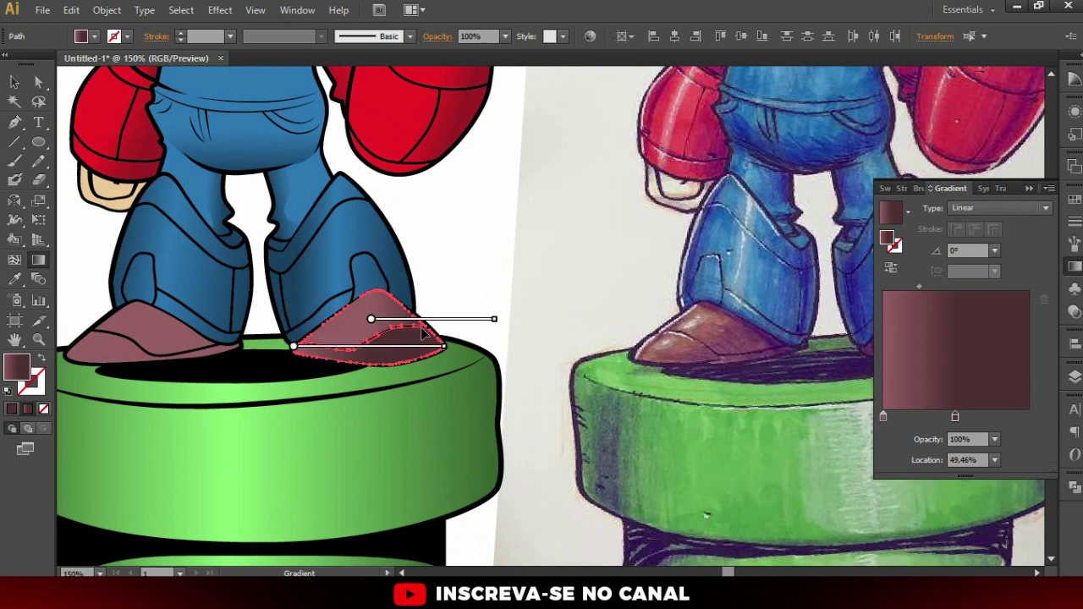
pyautogui.keyDown('alt'); pyautogui.scroll(3, 423, 333); pyautogui.keyUp('alt')
pyautogui.keyDown('alt'); pyautogui.scroll(-3, 406, 356); pyautogui.keyUp('alt')
# Select the left shoe and drag an angled gradient across it
pyautogui.press('a')
pyautogui.keyDown('alt'); pyautogui.scroll(2, 338, 358); pyautogui.keyUp('alt')
pyautogui.keyDown('alt'); pyautogui.scroll(2, 381, 364); pyautogui.keyUp('alt')
pyautogui.click(393, 370)
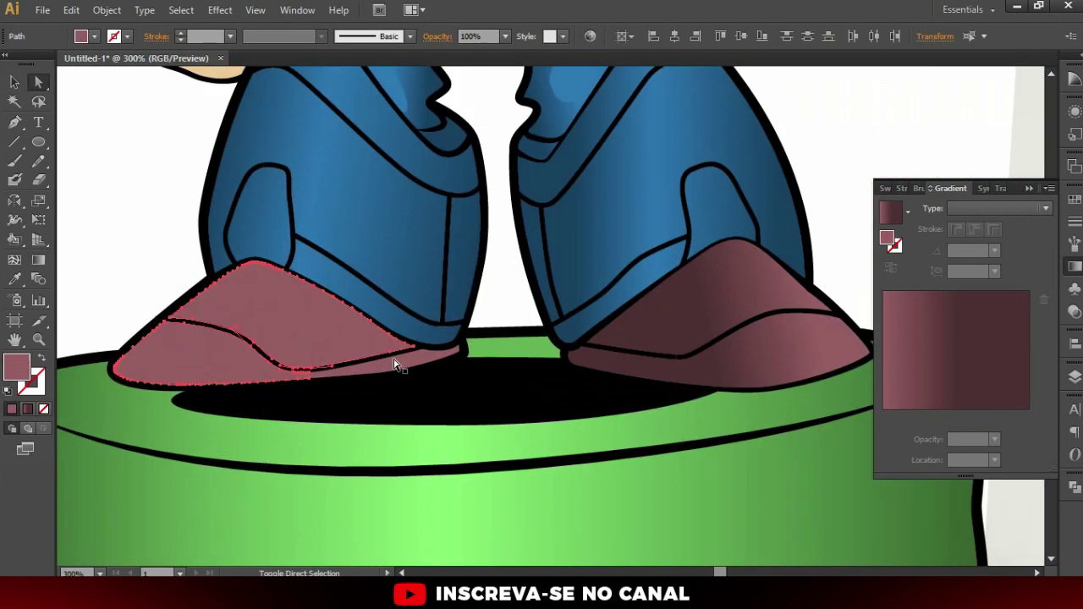
pyautogui.keyDown('alt'); pyautogui.scroll(-1, 398, 338); pyautogui.keyUp('alt')
pyautogui.keyDown('alt'); pyautogui.scroll(-1, 398, 338); pyautogui.keyUp('alt')
pyautogui.press('g')
pyautogui.moveTo(247, 288); pyautogui.dragTo(393, 315)
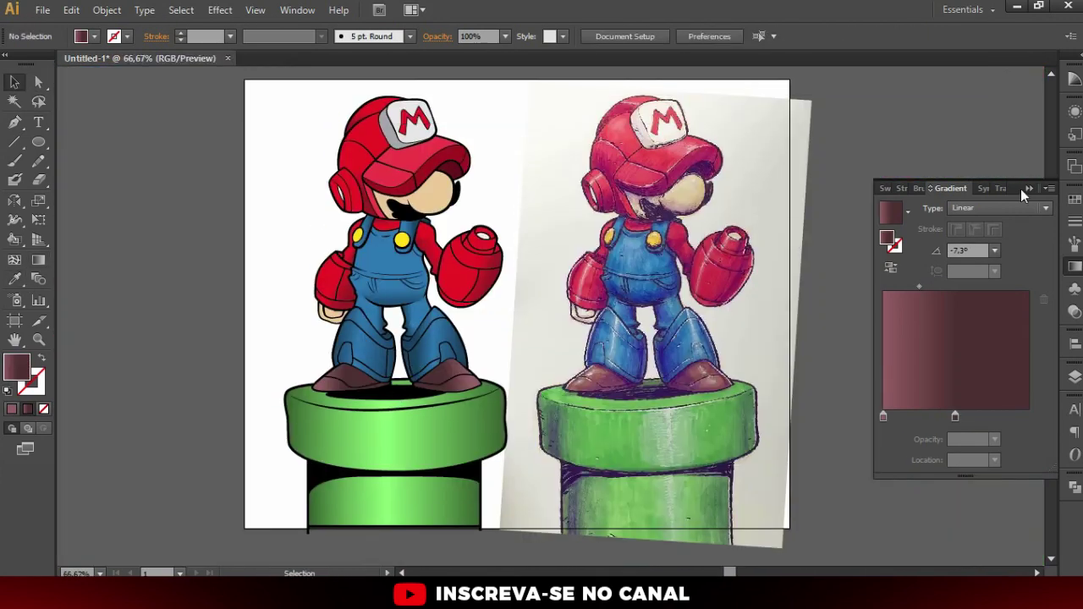
pyautogui.click(1029, 187)
# Add a new Layer 6 above Layer 2 and begin a shadow path along the moustache
pyautogui.keyDown('alt'); pyautogui.scroll(3, 449, 229); pyautogui.keyUp('alt')
pyautogui.click(1074, 377)
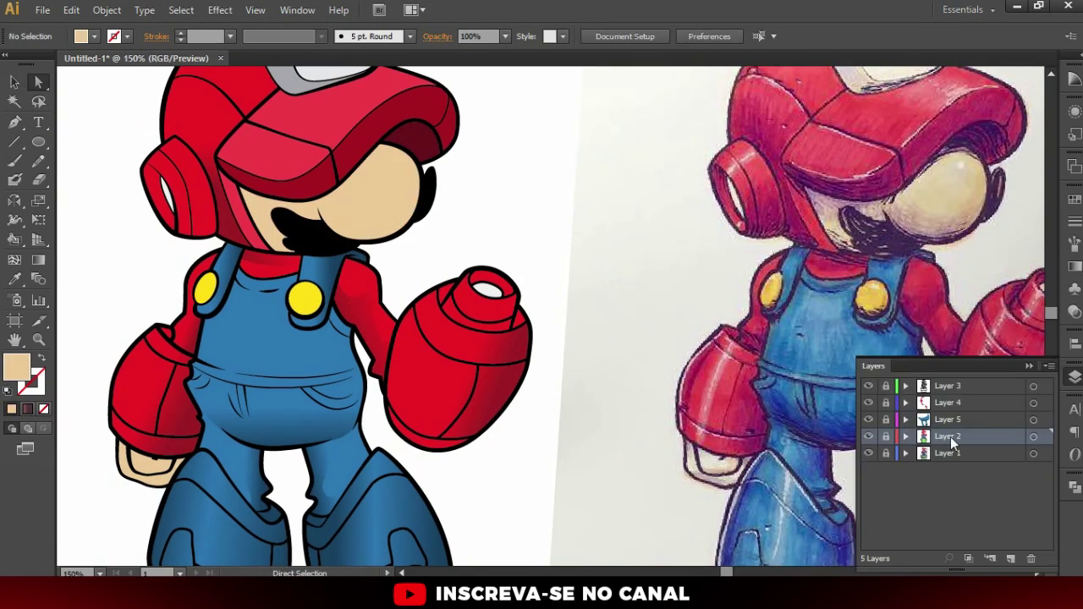
pyautogui.hotkey('ctrl', 'l')
pyautogui.keyDown('alt'); pyautogui.scroll(2, 423, 254); pyautogui.keyUp('alt')
pyautogui.keyDown('alt'); pyautogui.scroll(2, 338, 253); pyautogui.keyUp('alt')
pyautogui.press('p')
pyautogui.click(203, 243)
pyautogui.moveTo(288, 239); pyautogui.dragTo(309, 263)
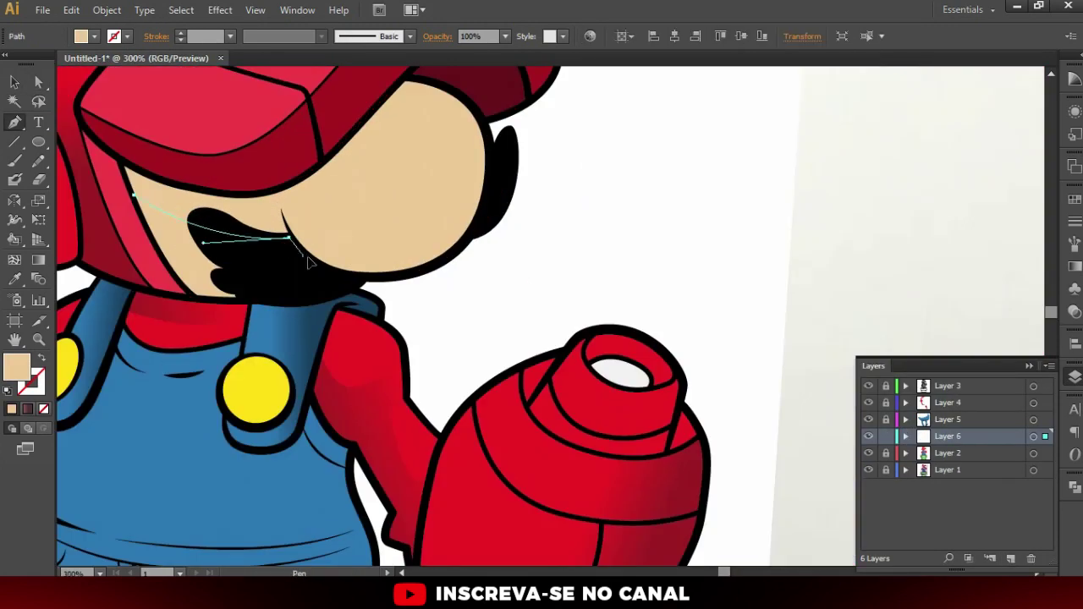